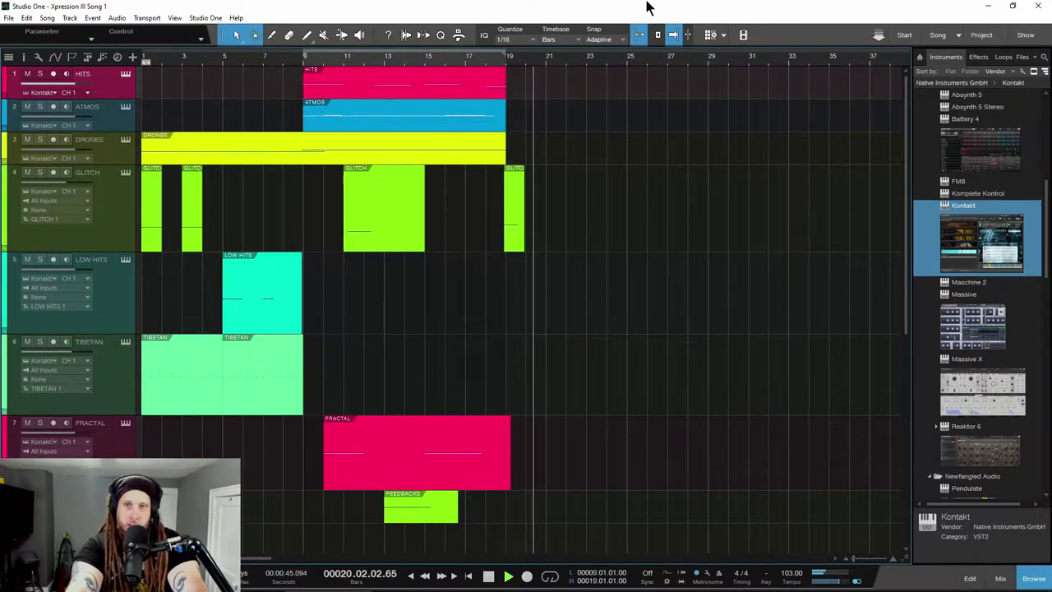
Step: Stop playback and open the GLITCH track's Kontakt instrument to look through the list of TX3 instruments
key("space")
left_click(125, 173)
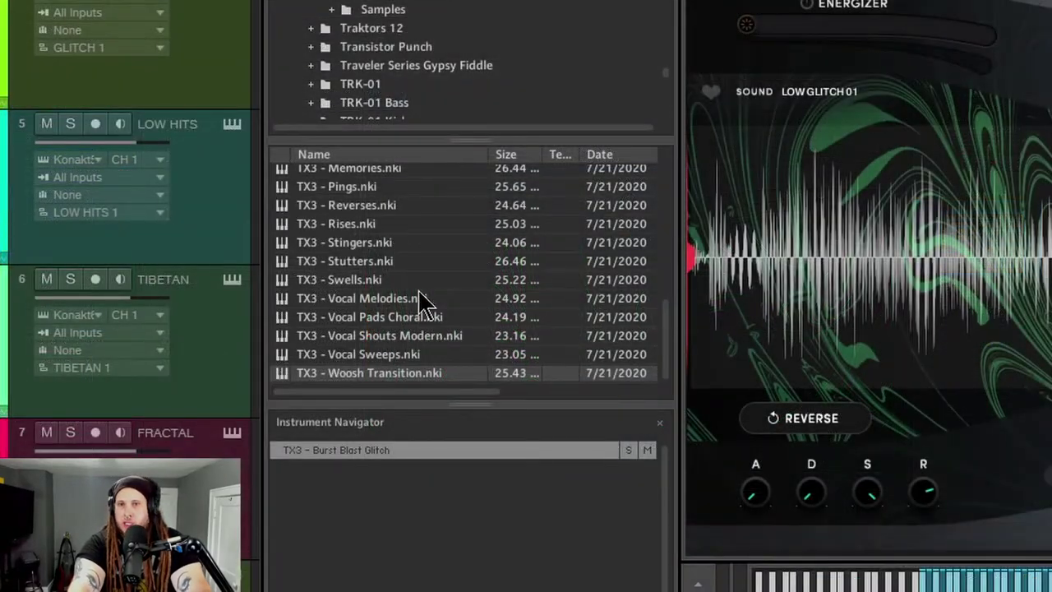
scroll(210, 359, "up", 1)
scroll(387, 313, "up", 4)
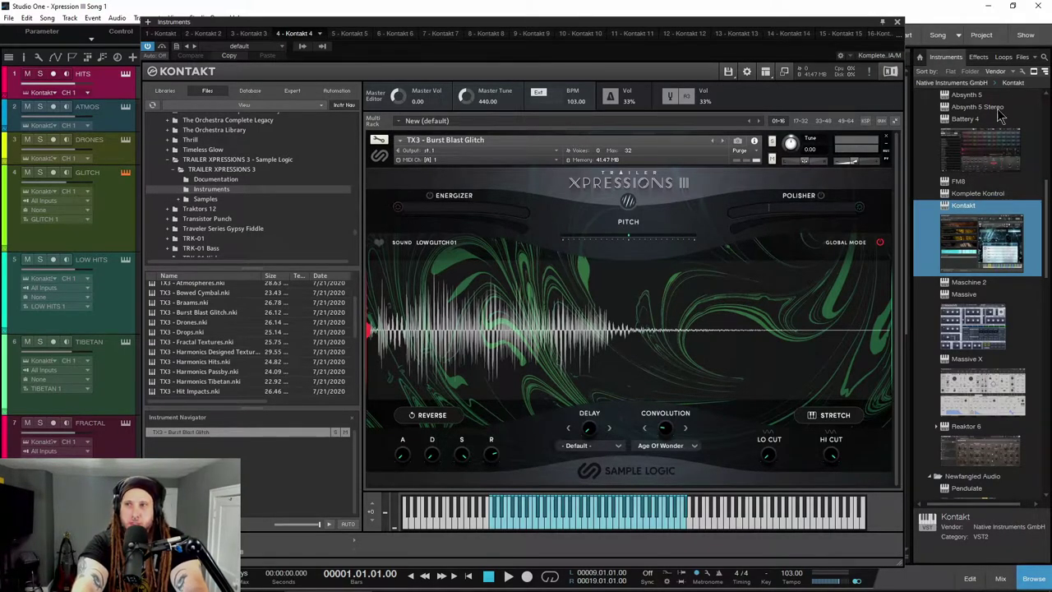
Step: Browse the library's WAV samples in the DAW's file browser around the LARSEN FEEDBACK folder
left_click(1020, 57)
scroll(967, 329, "down", 3)
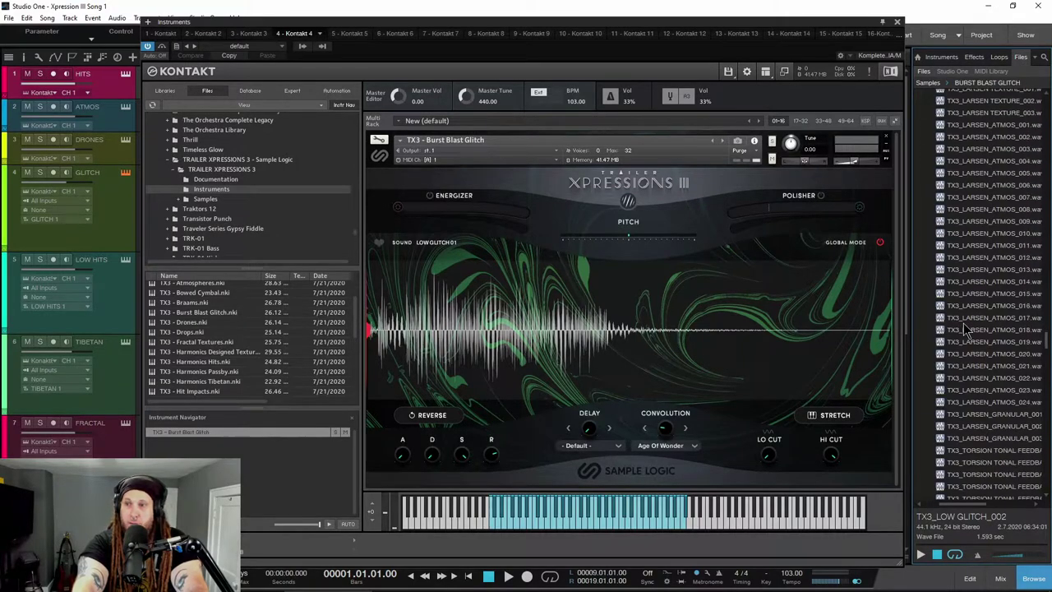
scroll(989, 234, "down", 2)
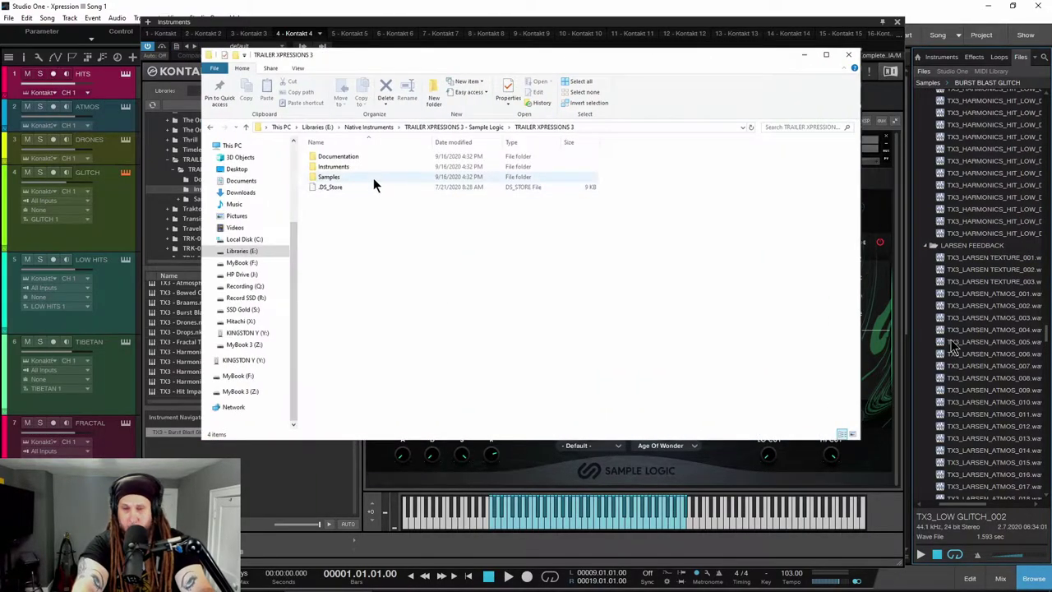
Step: In File Explorer, go into the TRAILER XPRESSIONS 3 Samples folder, open LARSEN FEEDBACK and widen the name column to fit the file names
double_click(373, 177)
double_click(362, 177)
left_click_drag(383, 145, 470, 144)
left_click(211, 128)
scroll(328, 282, "down", 3)
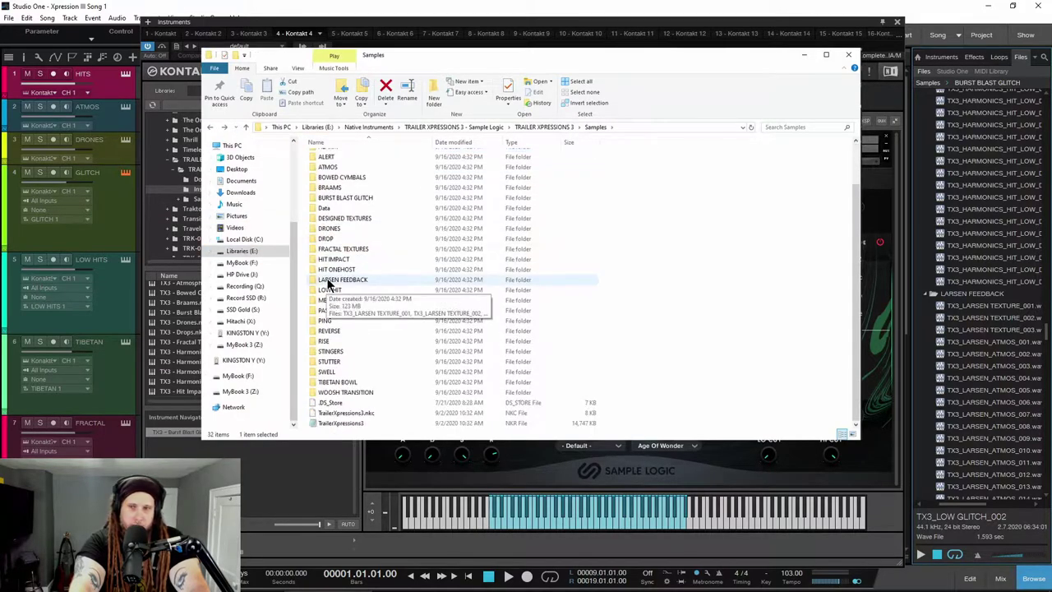
double_click(330, 281)
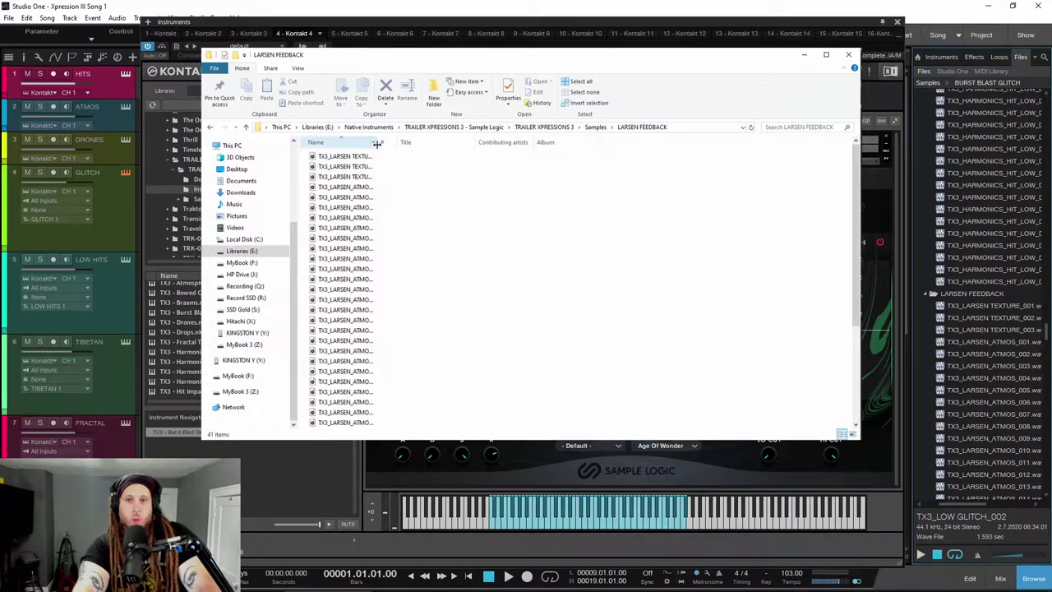
left_click_drag(378, 142, 448, 142)
left_click_drag(448, 142, 493, 143)
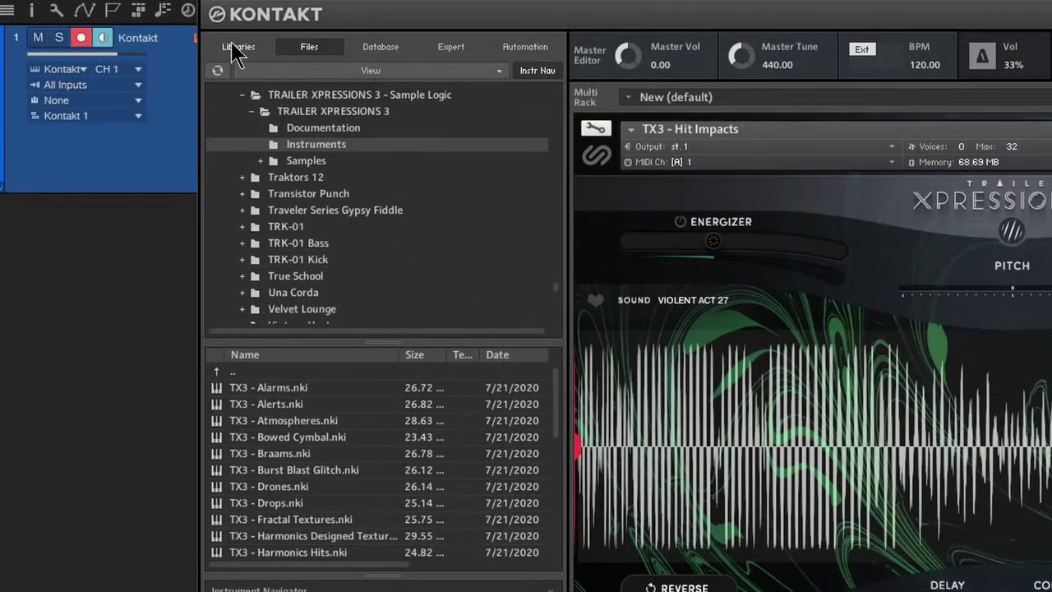
Step: Check Kontakt's Libraries view, return to its file view and select the Instruments folder of TRAILER XPRESSIONS 3
left_click(235, 51)
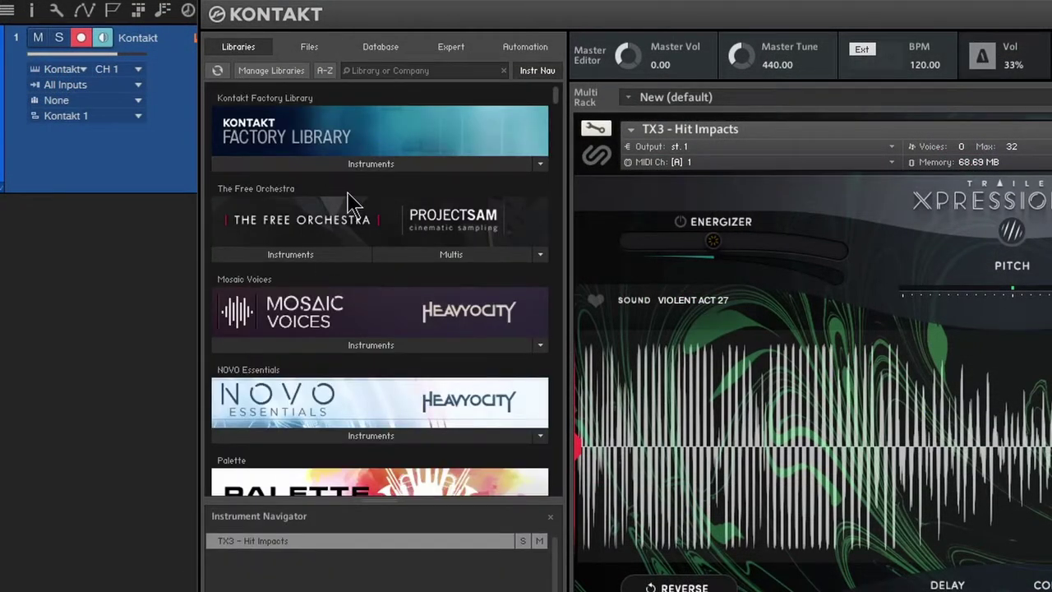
left_click(311, 50)
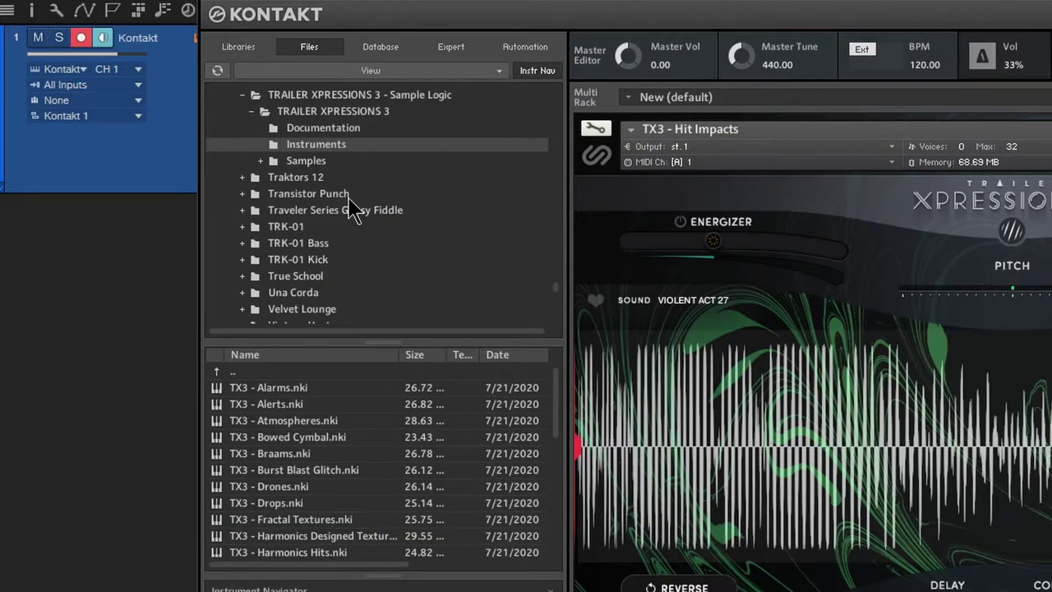
scroll(351, 209, "up", 1)
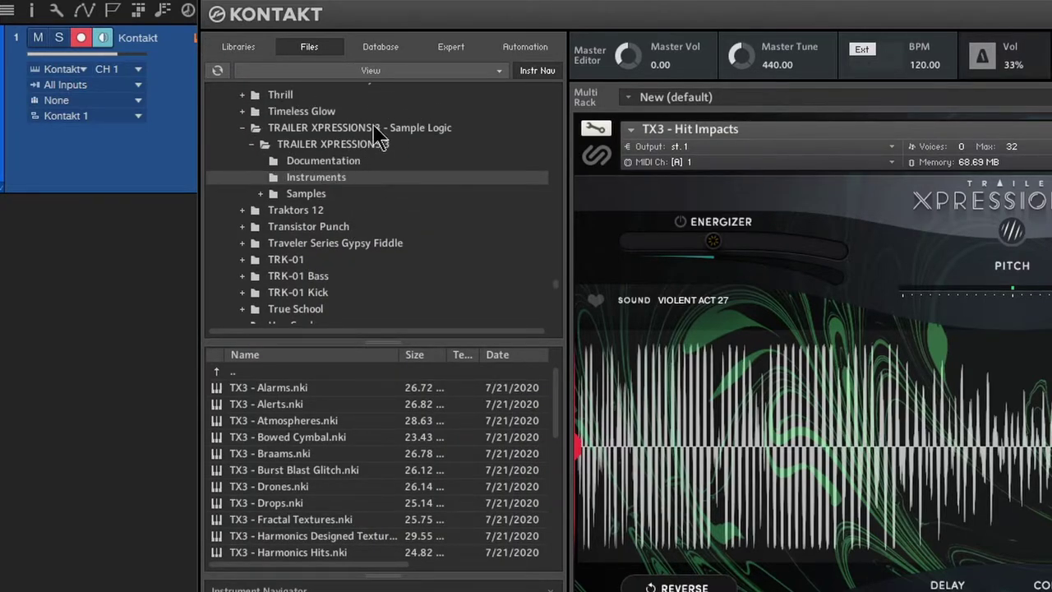
left_click(371, 129)
left_click(327, 179)
Step: Look through the TX3 instrument files in the Instruments folder
scroll(304, 432, "down", 4)
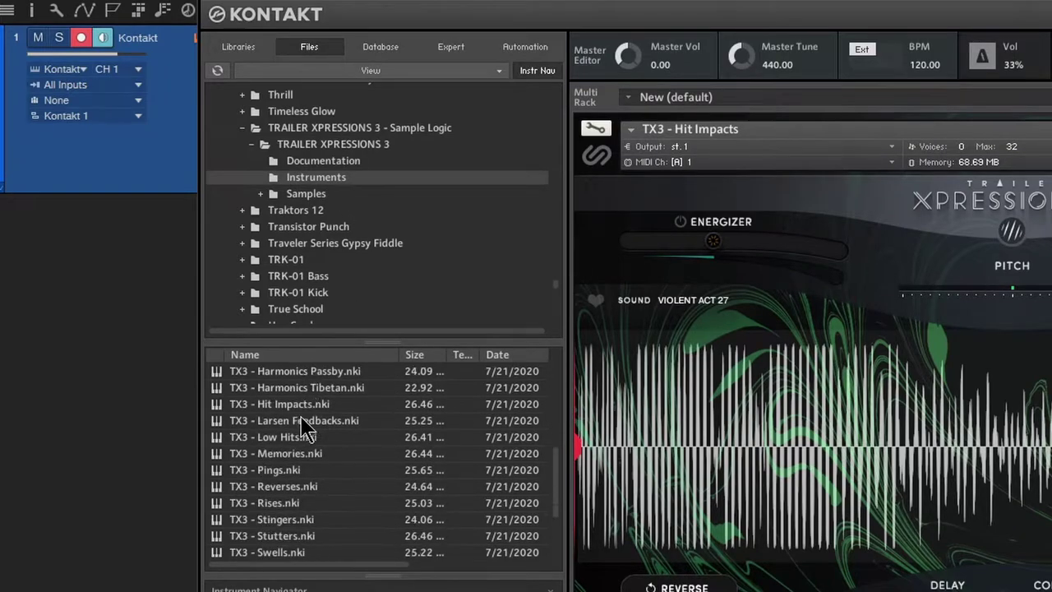
scroll(304, 432, "down", 2)
scroll(318, 520, "up", 2)
scroll(324, 536, "up", 2)
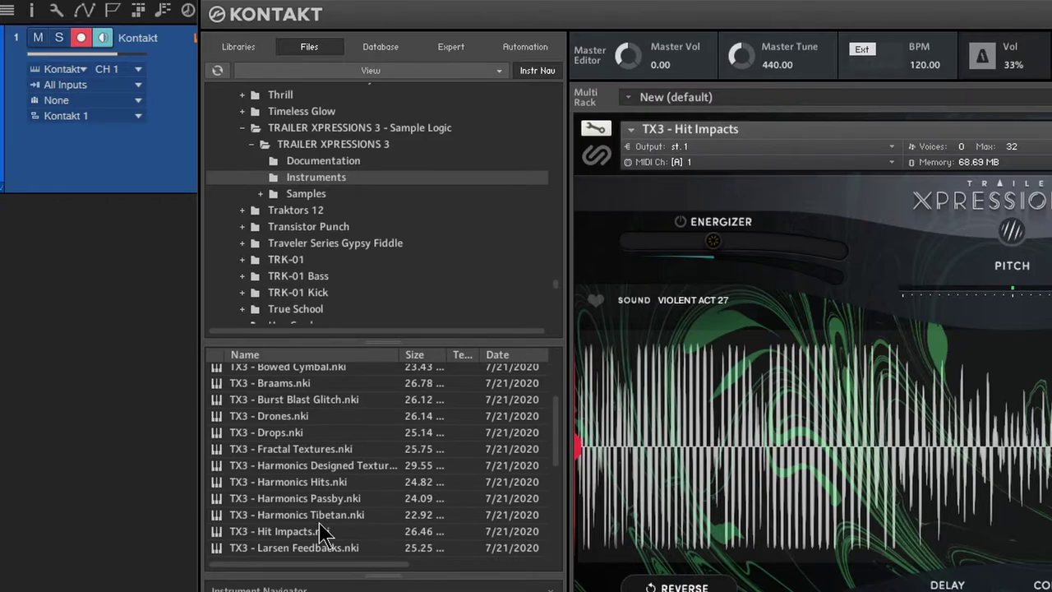
scroll(322, 534, "up", 1)
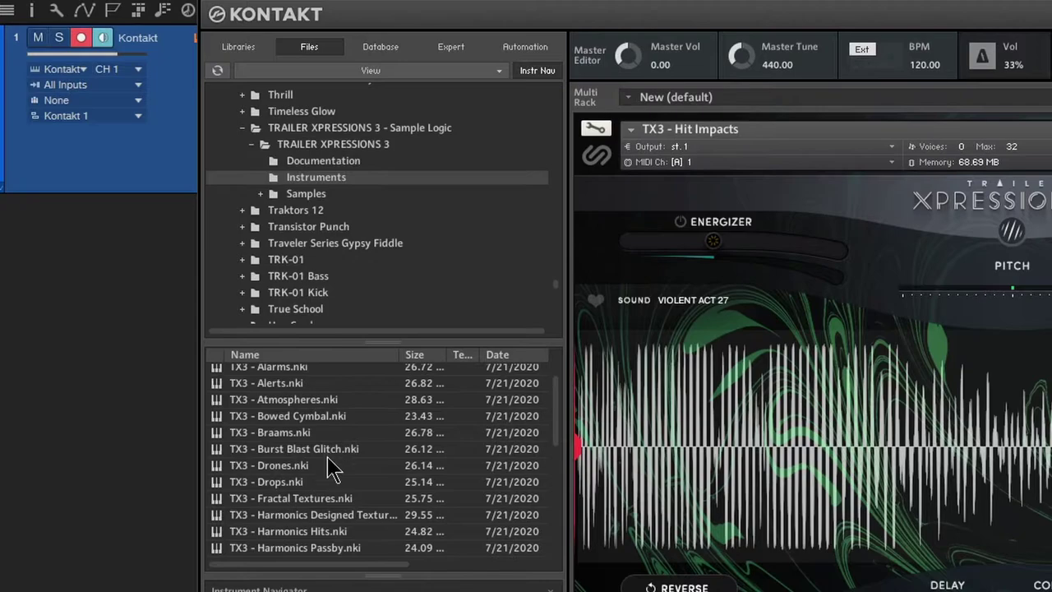
scroll(327, 467, "down", 2)
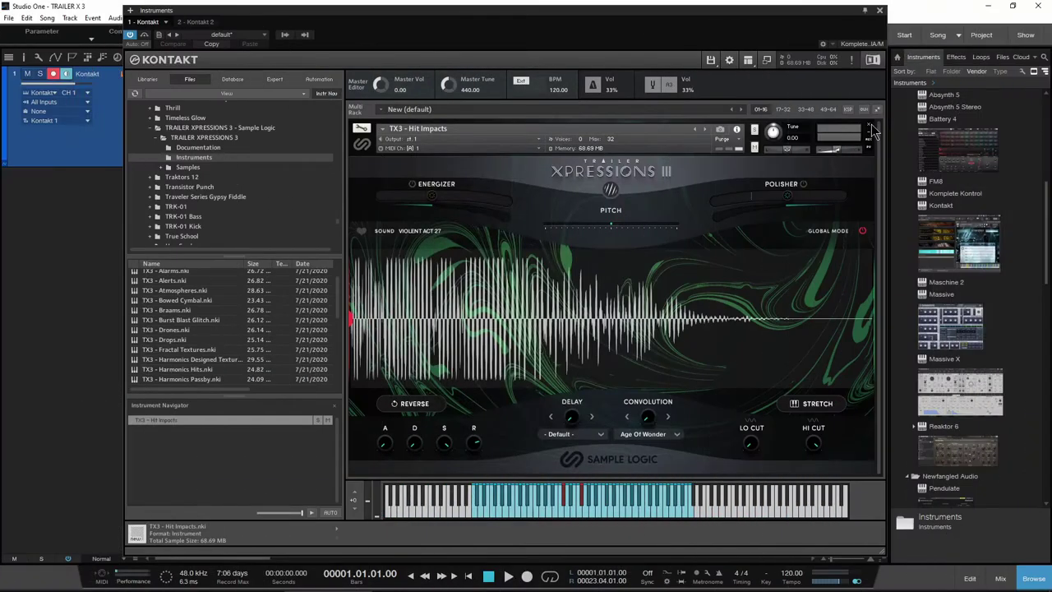
Step: Remove TX3 - Hit Impacts from the Kontakt rack and load TX3 - Atmospheres instead
left_click(868, 125)
left_click(532, 340)
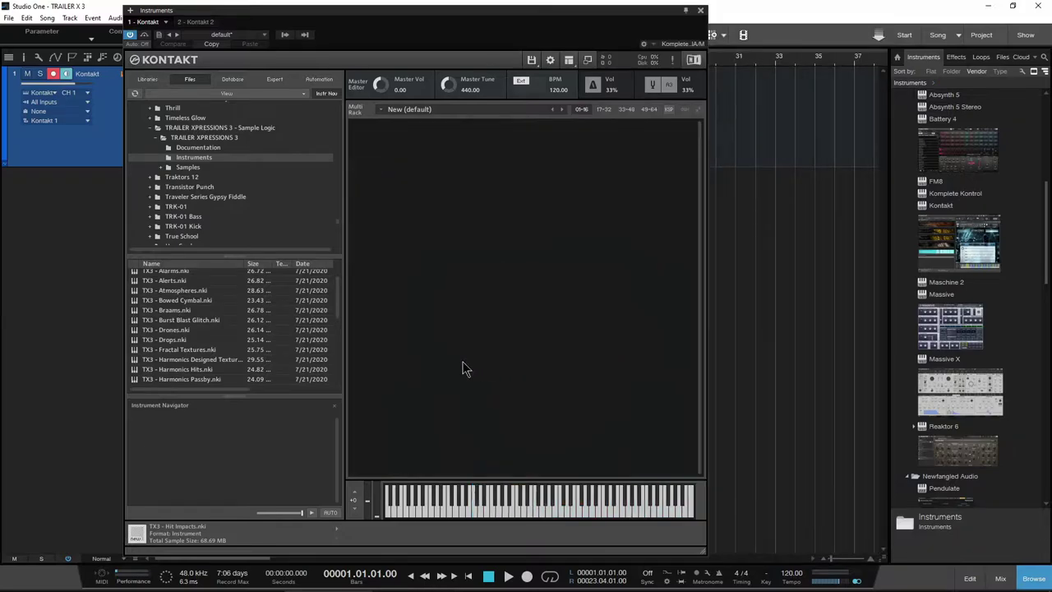
scroll(148, 327, "up", 1)
left_click_drag(138, 303, 466, 309)
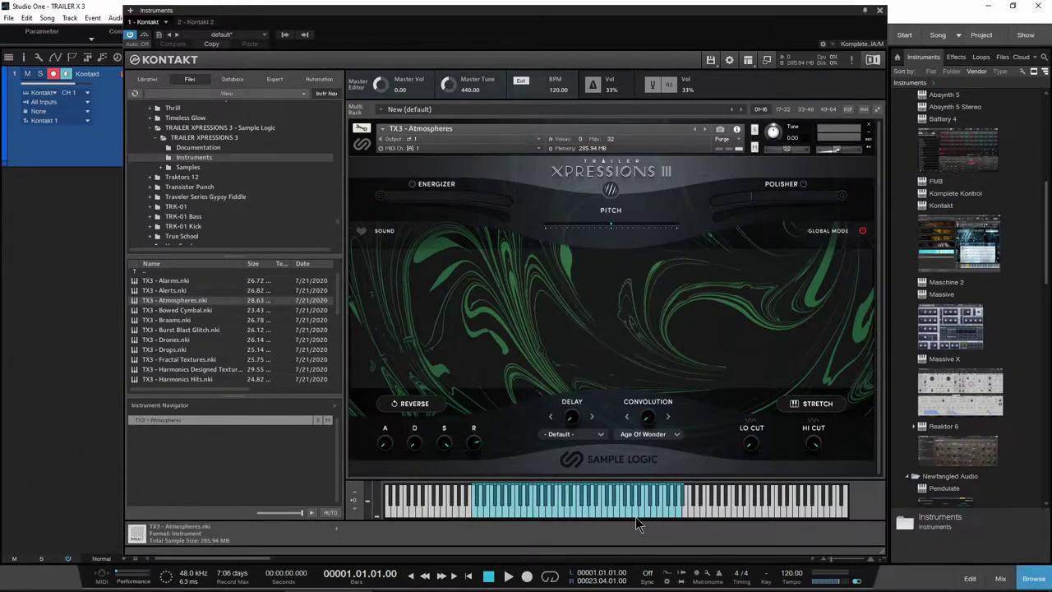
Step: Audition several Nightsky sounds of TX3 - Atmospheres at the low end of the mapped keyboard range
left_click(475, 512)
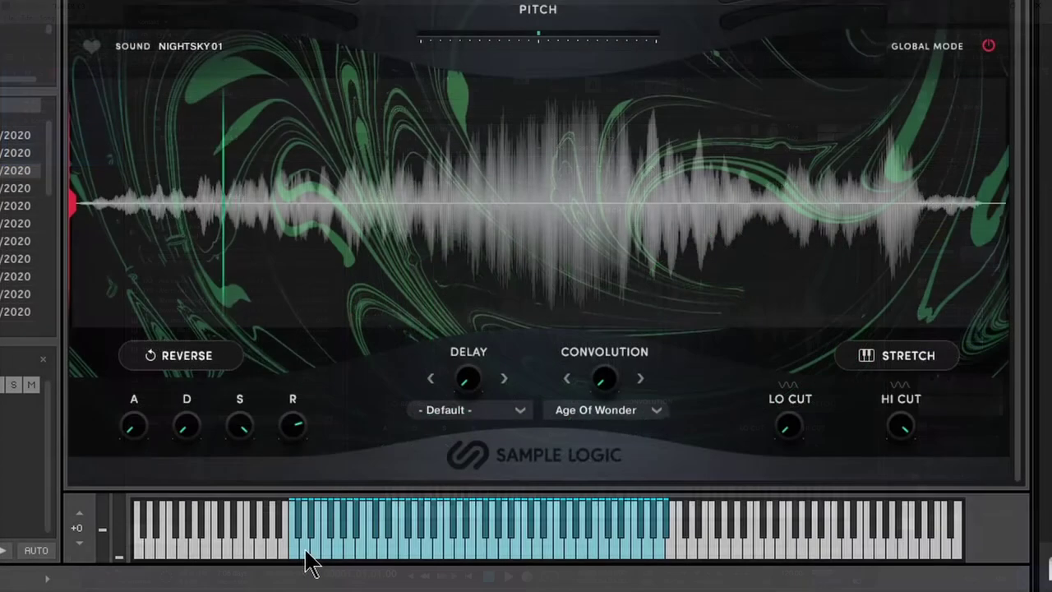
left_click(483, 519)
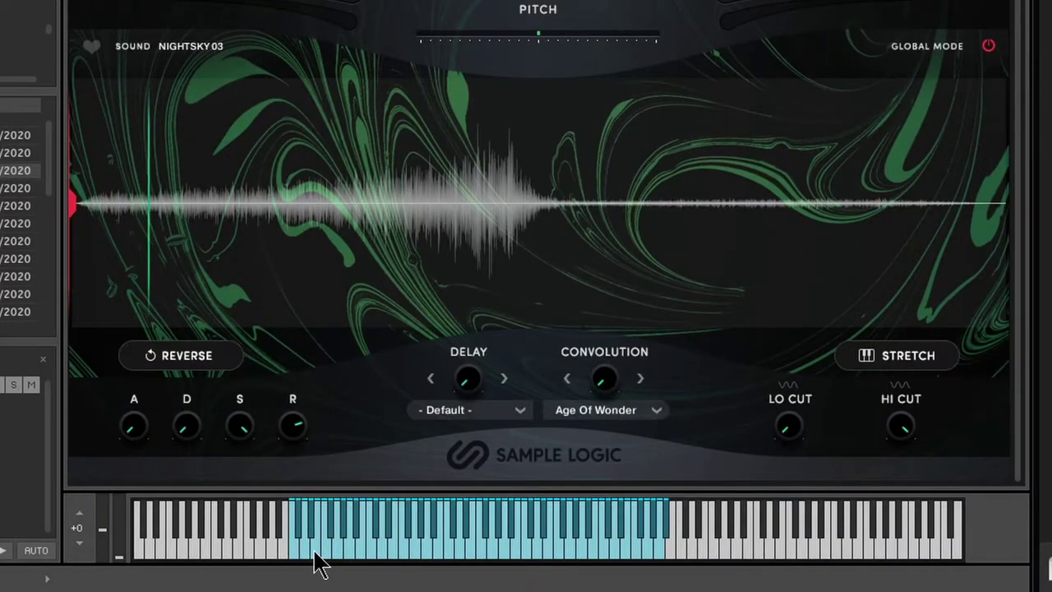
left_click(319, 566)
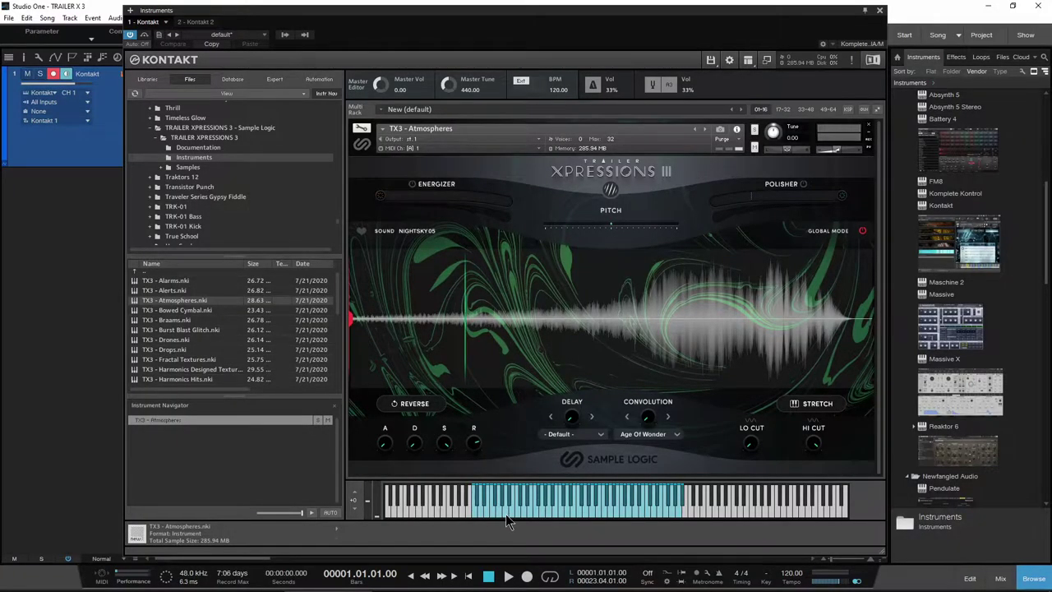
Step: In File Explorer, open the HIT IMPACT folder inside the TRAILER XPRESSIONS 3 samples and widen the name column
left_click(218, 581)
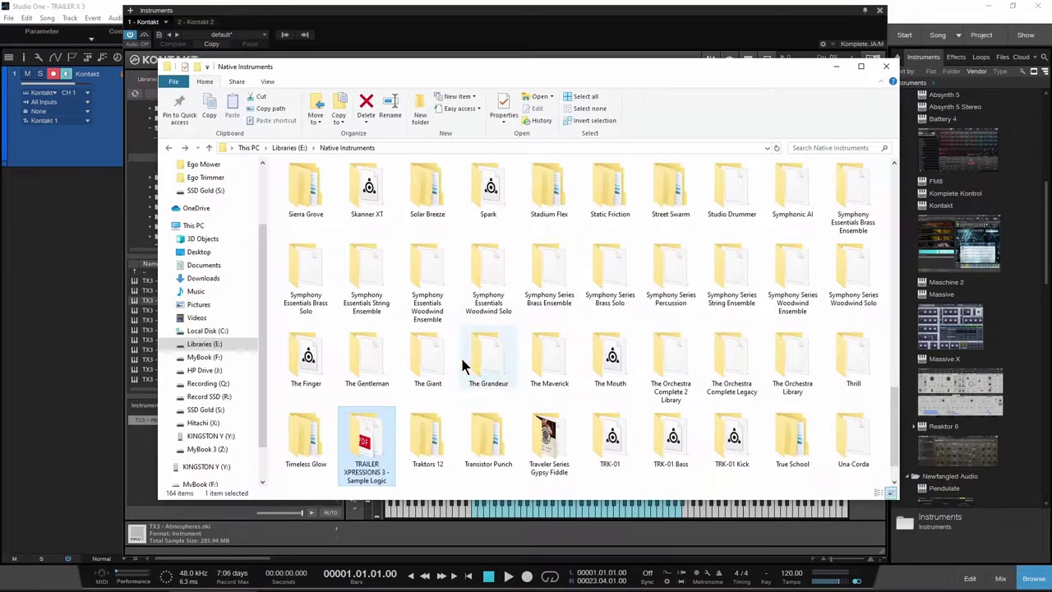
double_click(370, 448)
double_click(333, 180)
double_click(330, 204)
scroll(336, 298, "down", 3)
double_click(333, 295)
left_click_drag(359, 164, 454, 164)
Step: Place the TX3_HIT FI 011 sample from File Explorer at bar 1 of the arrangement as a new audio track
left_click(301, 37)
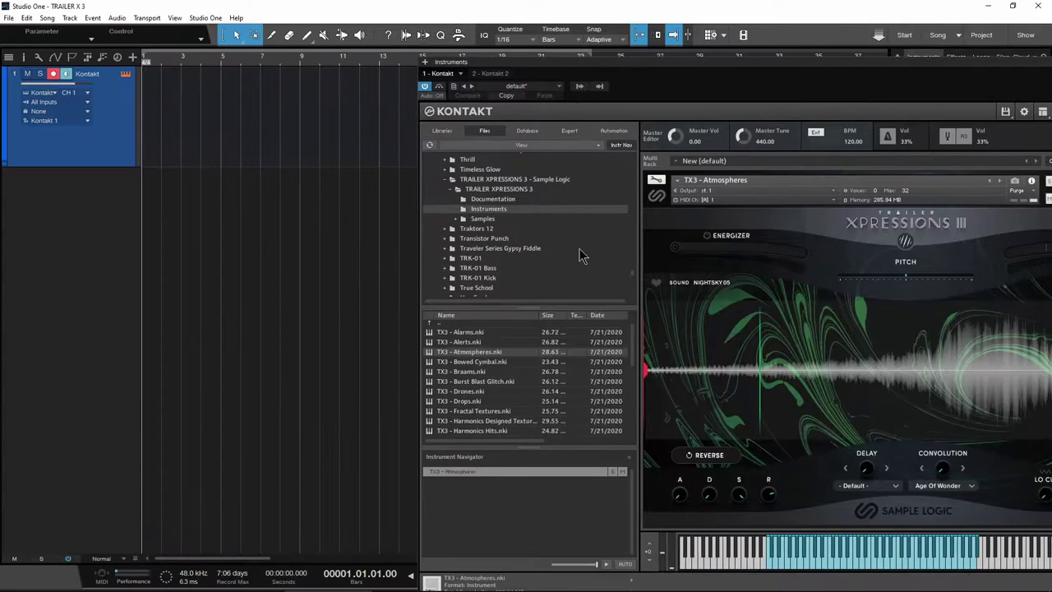
left_click(207, 581)
left_click_drag(309, 296, 152, 246)
left_click_drag(472, 66, 659, 141)
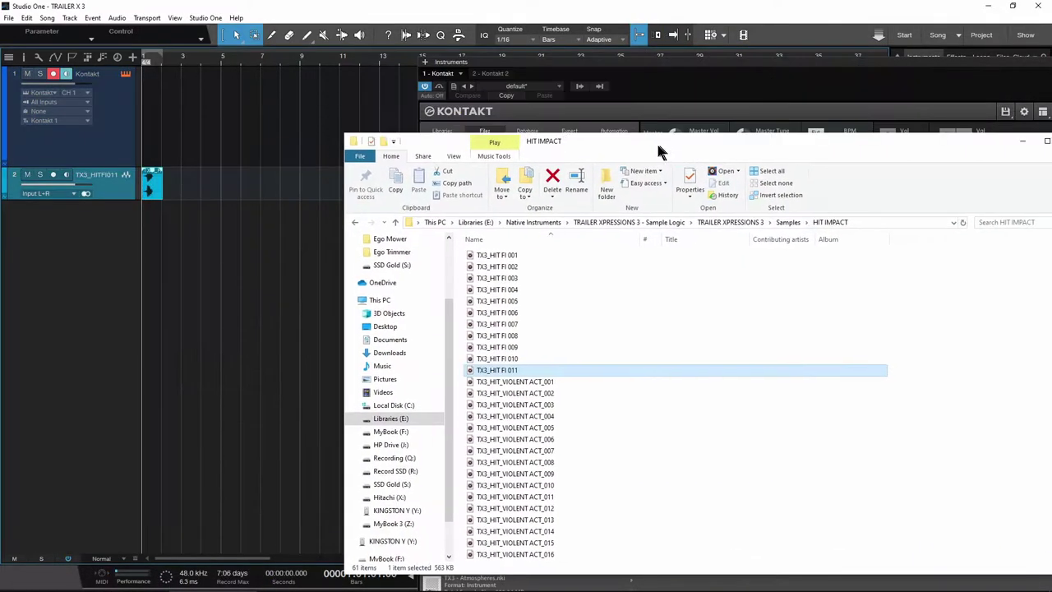
left_click(153, 201)
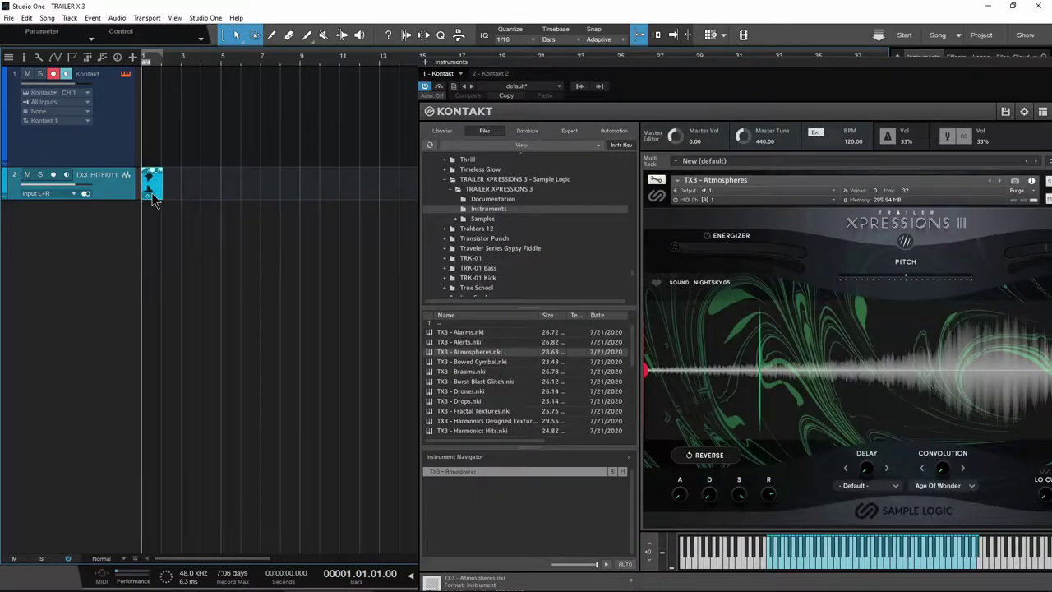
Step: Show the browser's file view, move the Kontakt window clear of it and widen the browser
key("F5")
left_click_drag(723, 66, 417, 32)
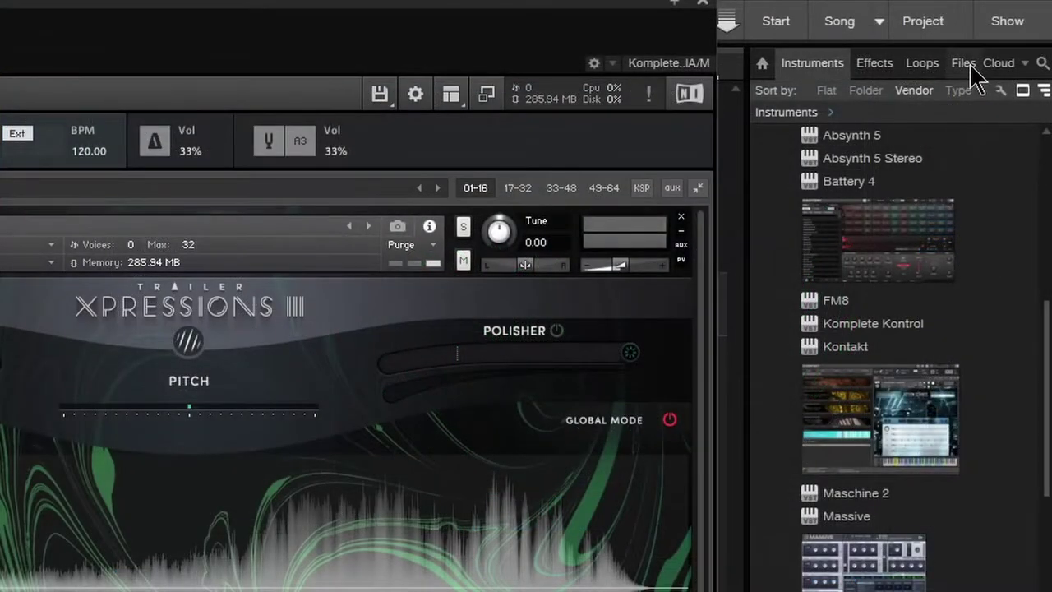
left_click(970, 67)
left_click_drag(430, 19, 113, 129)
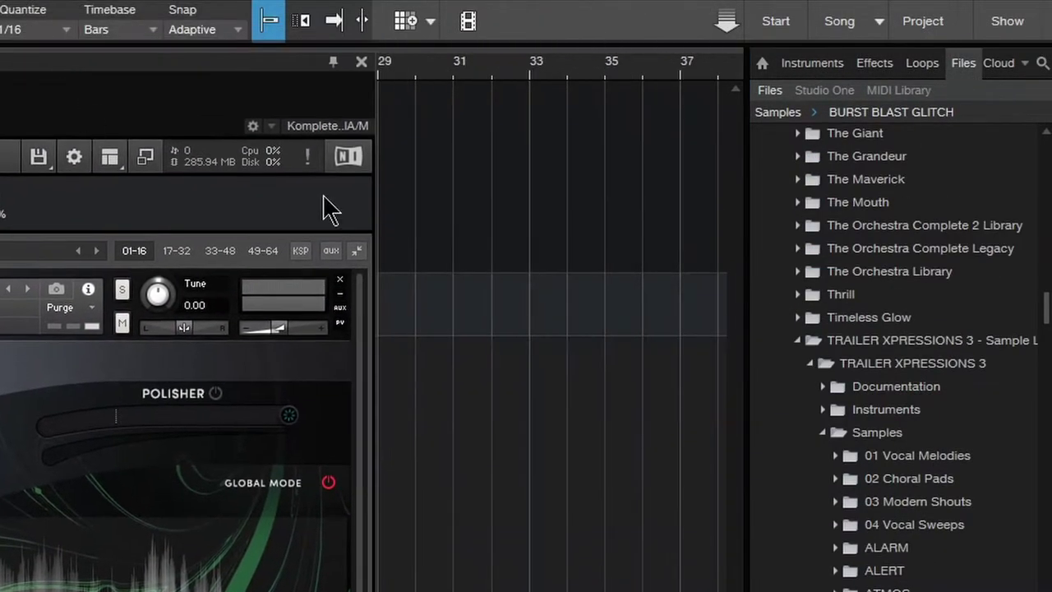
left_click_drag(746, 435, 604, 430)
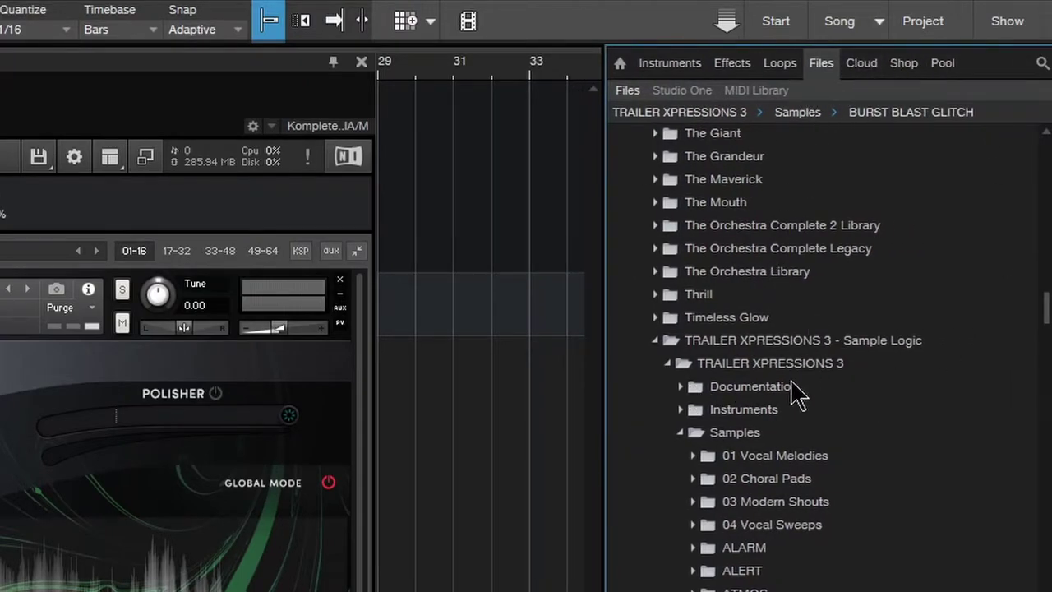
Step: Preview samples in the BURST BLAST GLITCH folder, including TX3_GLITCH TEXTURE_004 and TX3_LOW GLITCH_001, and stop the preview
scroll(789, 401, "down", 3)
scroll(789, 401, "down", 4)
left_click(713, 440)
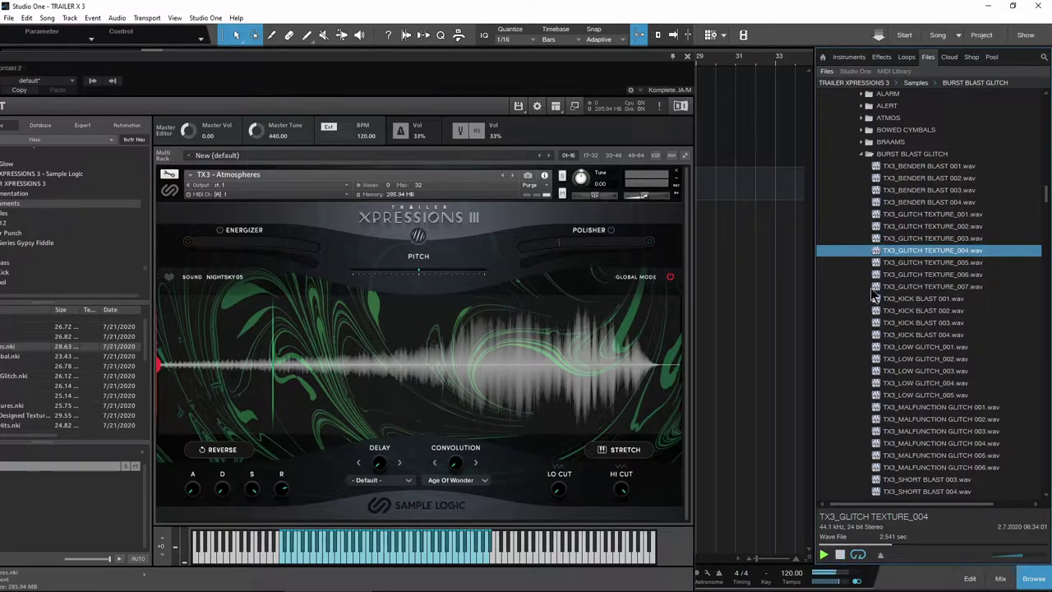
left_click(878, 288)
left_click(880, 335)
left_click(877, 348)
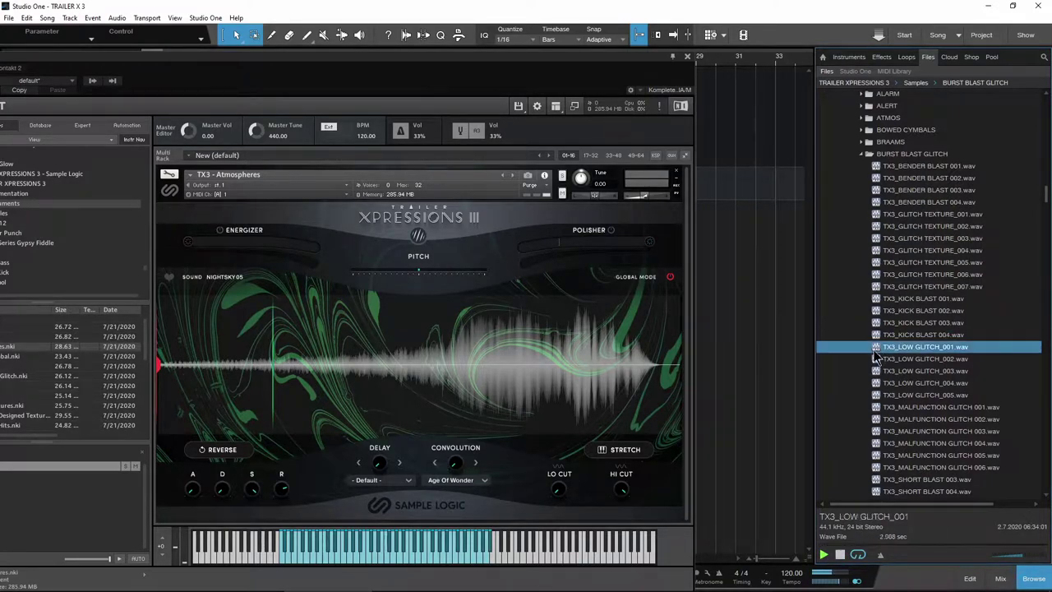
left_click(839, 556)
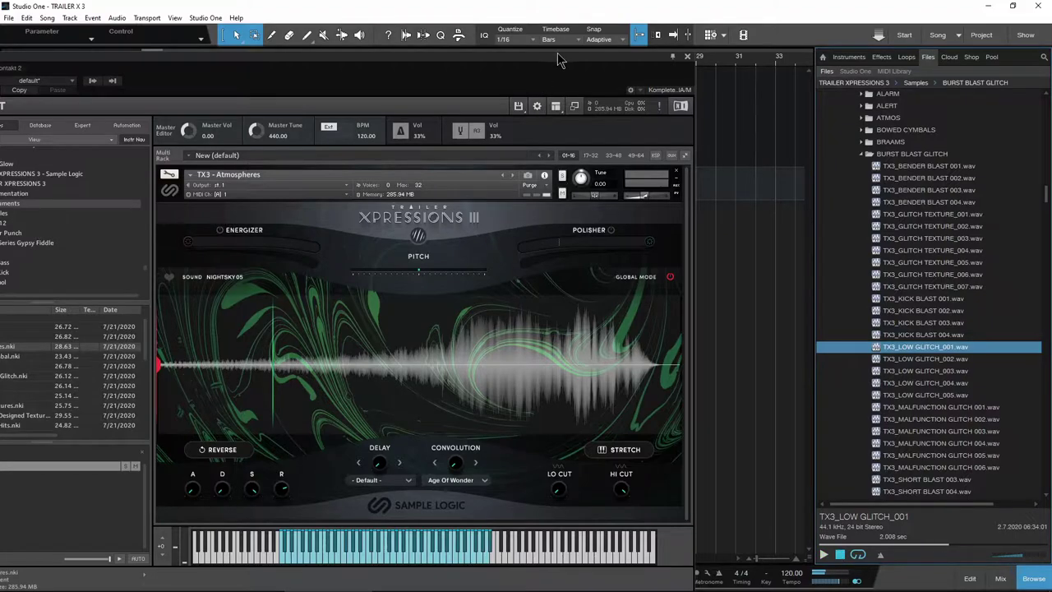
Step: Close the Kontakt window and place TX3_LOW GLITCH_001.wav on the audio track near bar 4
left_click(687, 56)
left_click_drag(904, 347, 206, 191)
left_click_drag(228, 225, 227, 224)
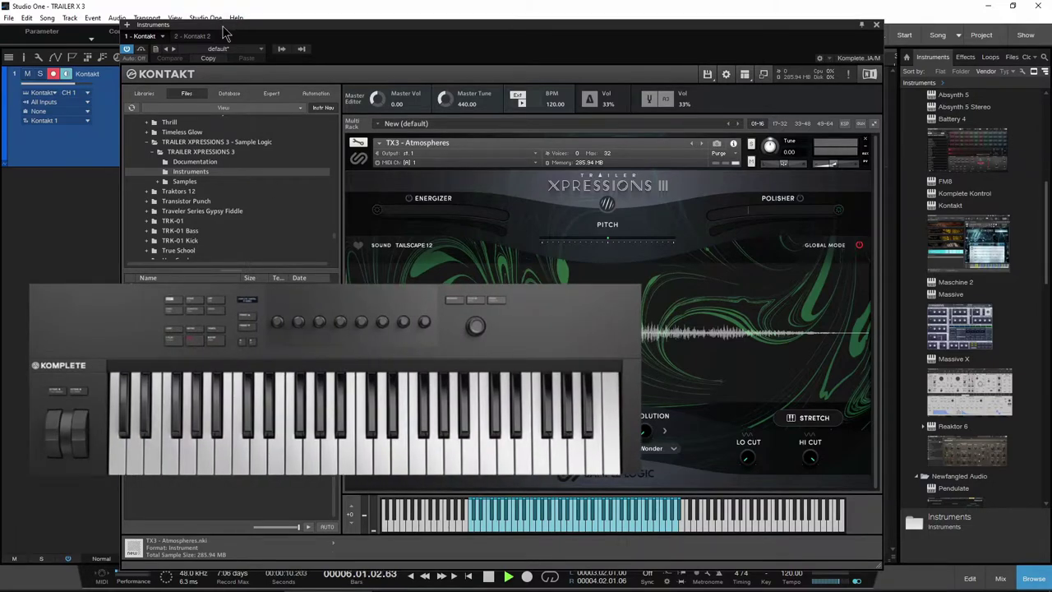
Step: Stop playback, try adding a one-bar instrument part near bar 3 on the Kontakt track, and undo it
left_click_drag(226, 25, 505, 78)
key("space")
double_click(200, 148)
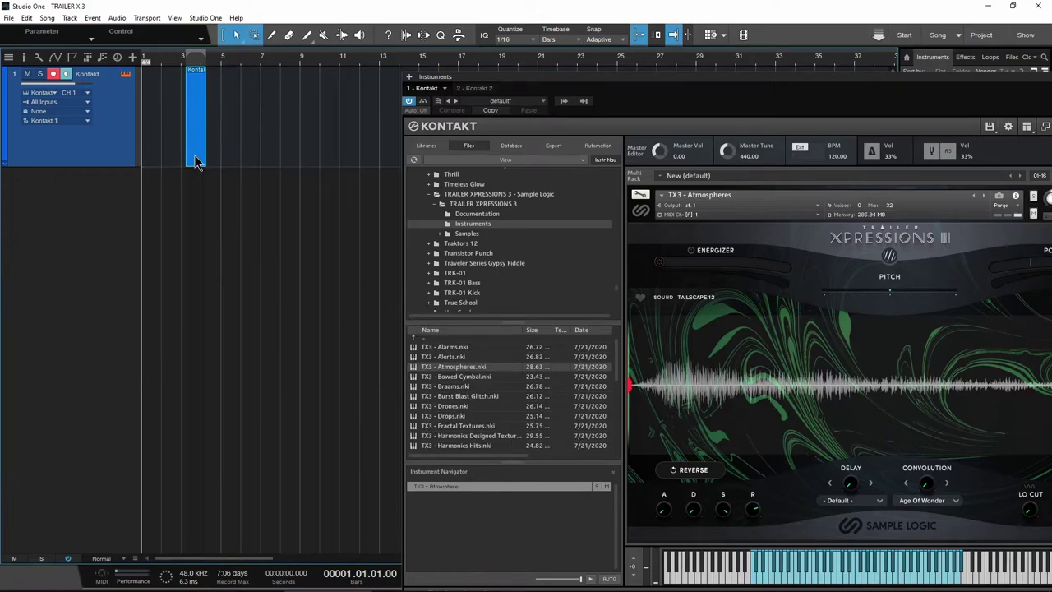
key("ctrl+z")
Step: Remove TX3 - Atmospheres from the Kontakt rack and look further down the TX3 instrument list
left_click_drag(664, 89, 424, 20)
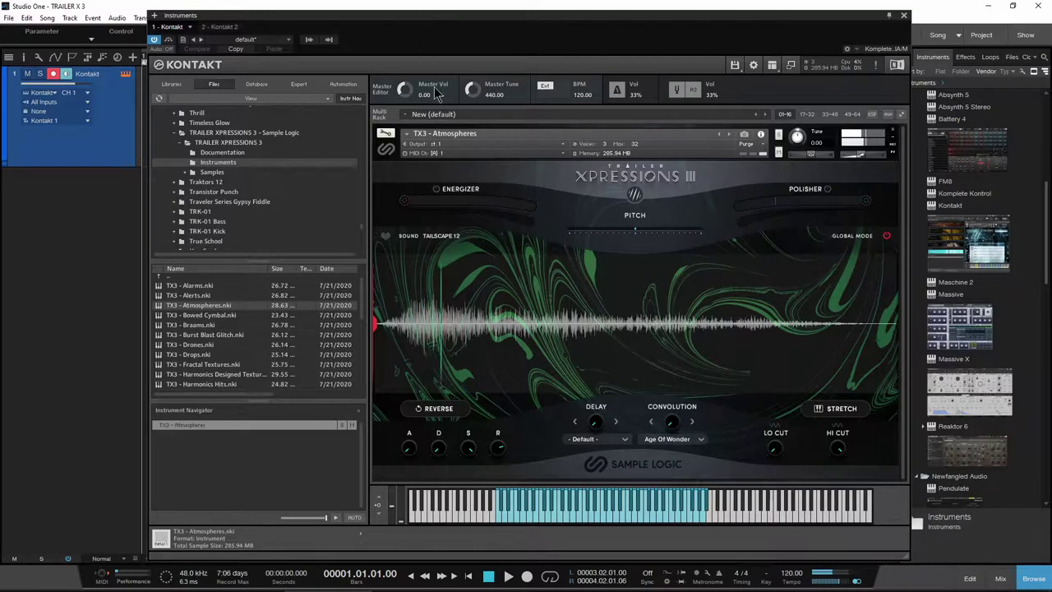
left_click(895, 134)
scroll(171, 334, "down", 4)
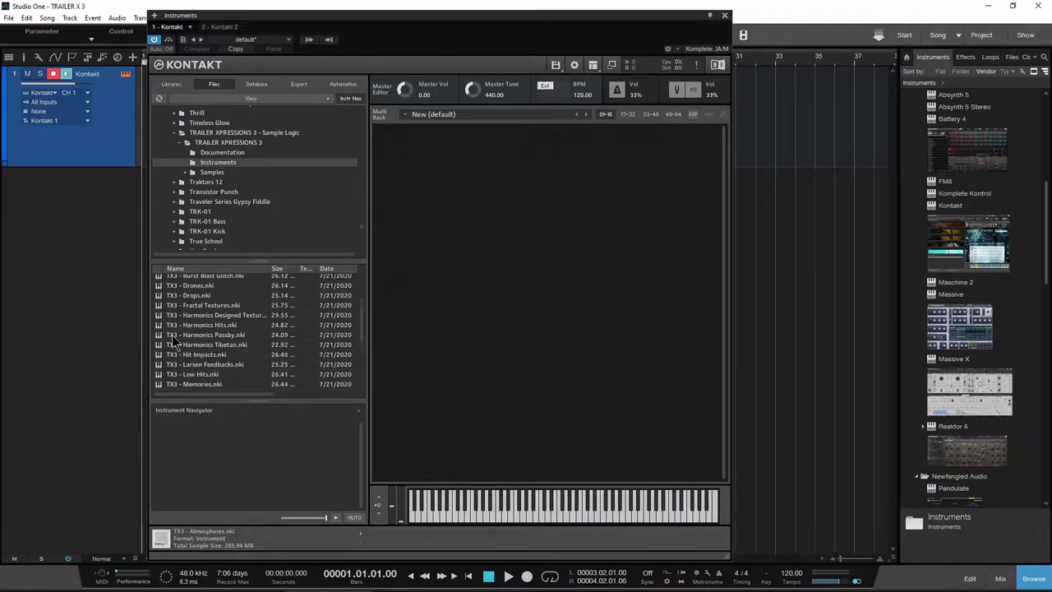
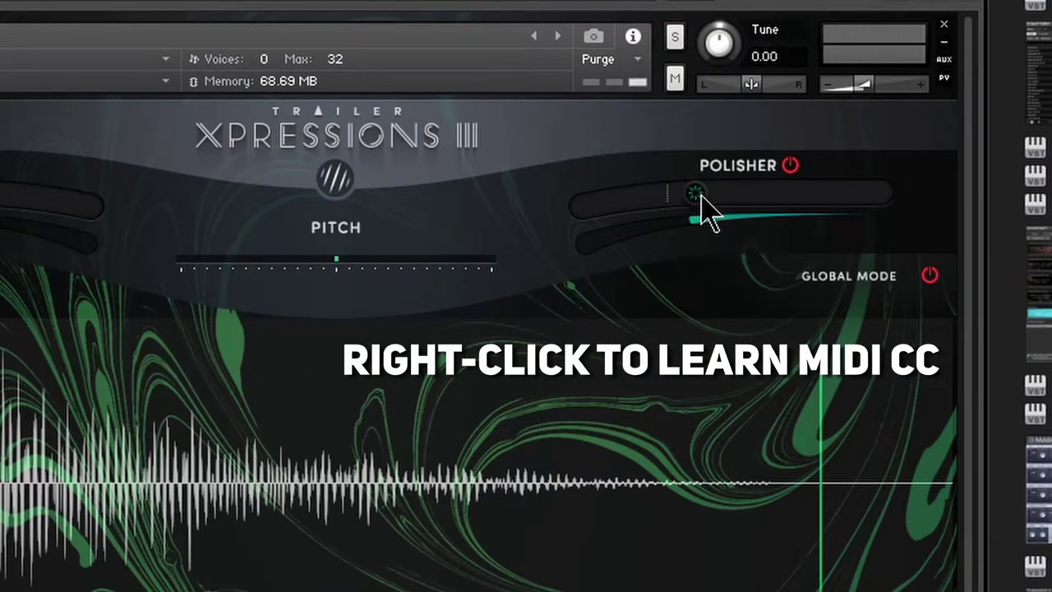
Step: Raise the Polisher amount to its maximum and switch the Polisher off
left_click_drag(700, 206, 905, 225)
left_click(791, 165)
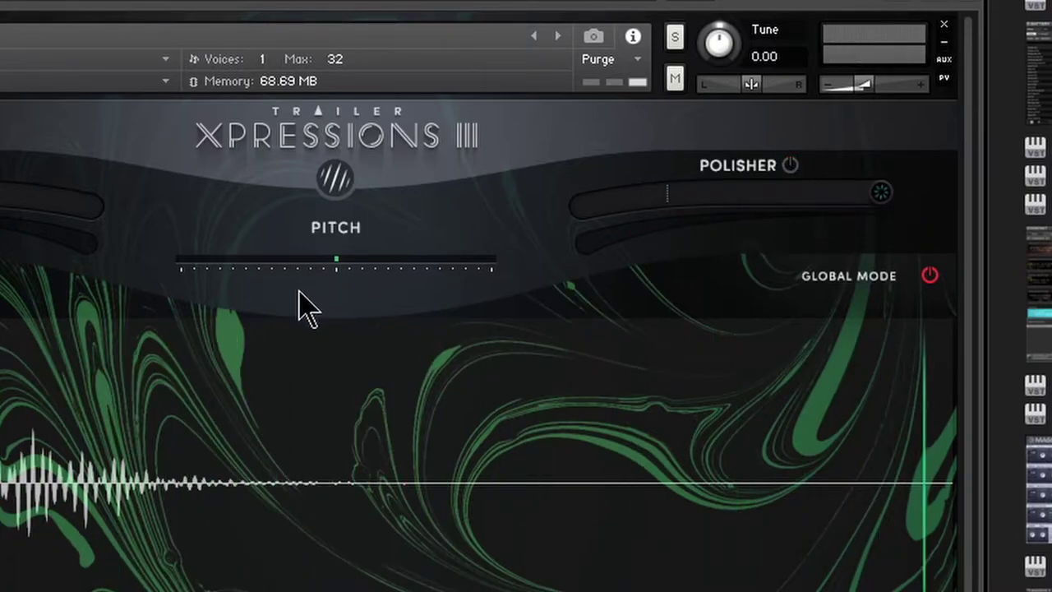
Step: Try the Pitch slider at its maximum and bring it back to 0 semitones
left_click_drag(338, 263, 506, 269)
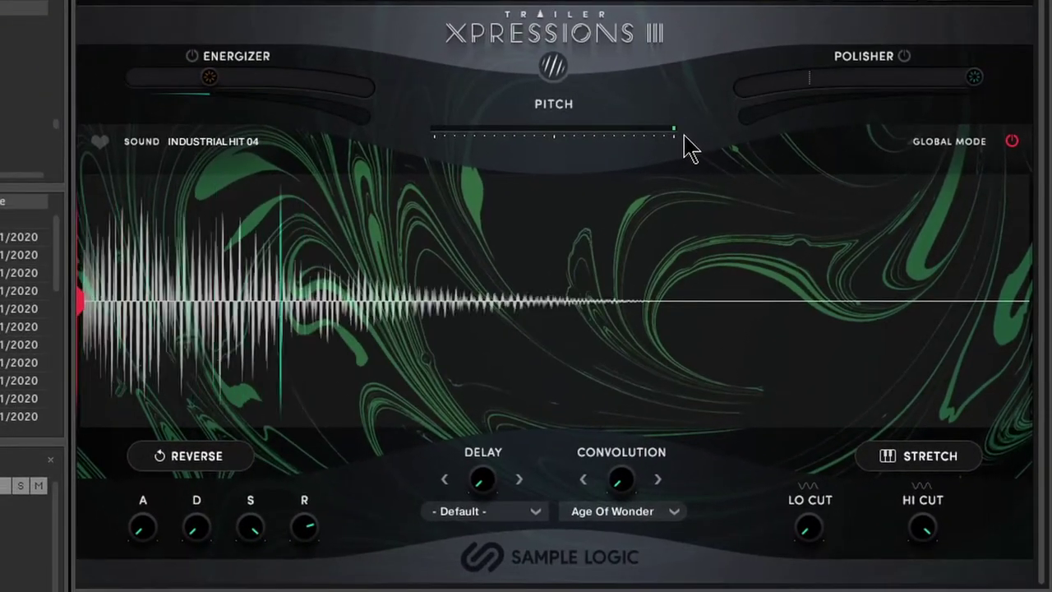
left_click_drag(674, 132, 545, 165)
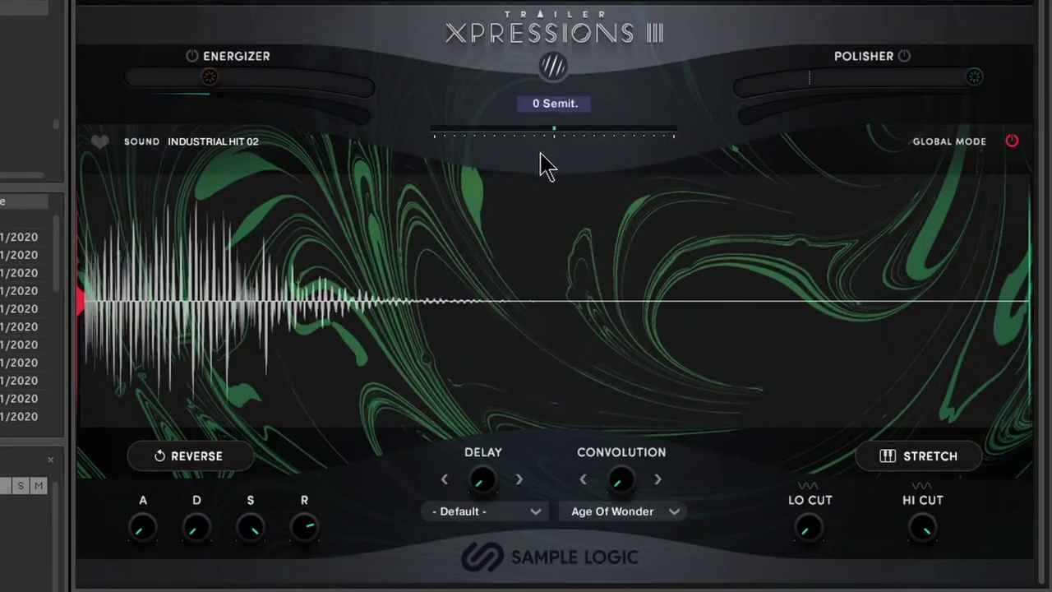
left_click(194, 473)
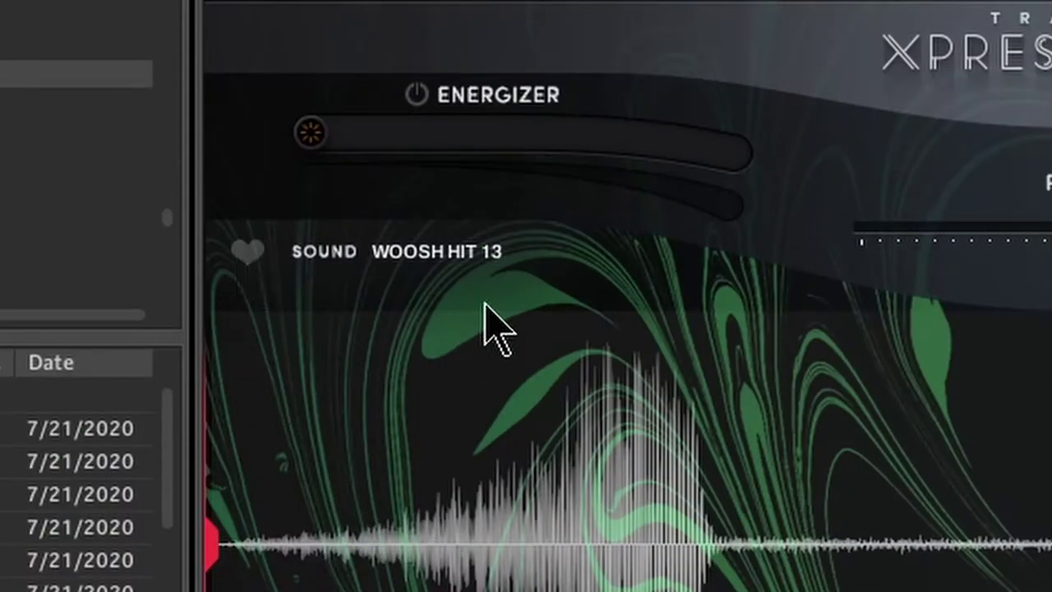
Step: Mark the WOOSH HIT 13 sound of TX3 - Woosh Transition as a favorite and play its key
left_click(463, 264)
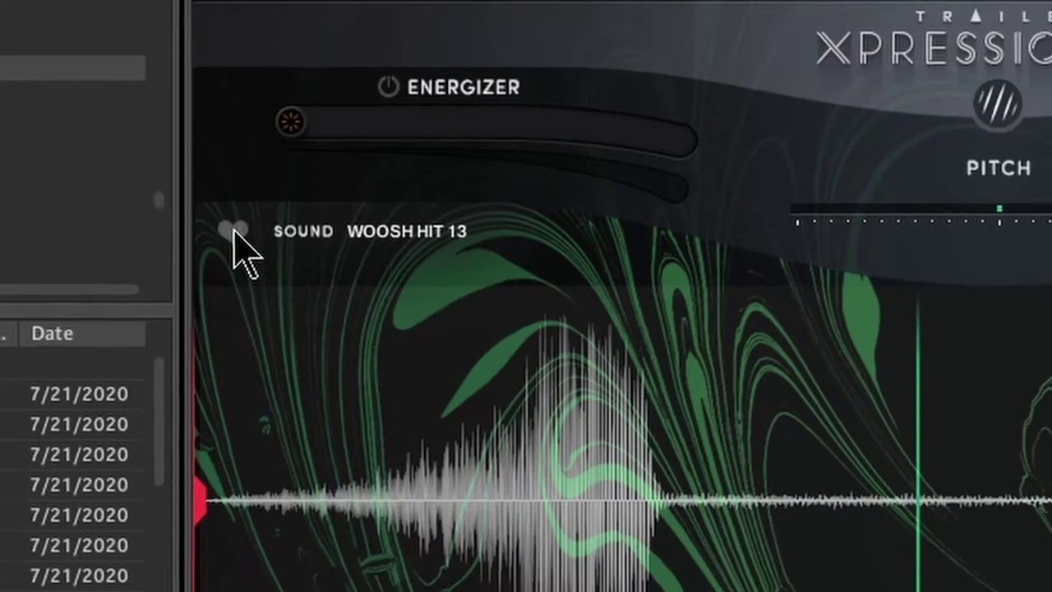
left_click(247, 251)
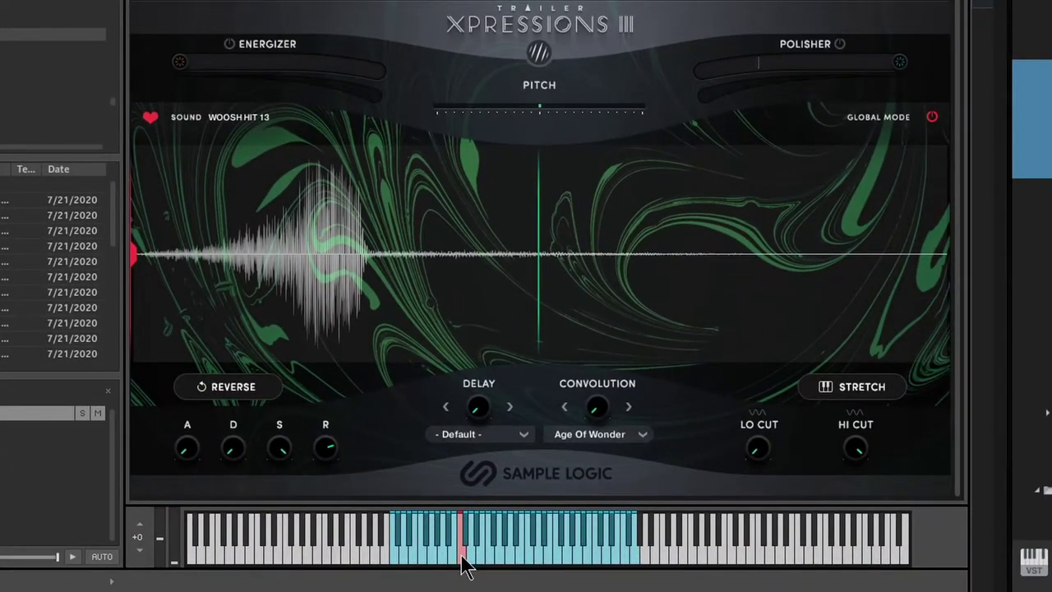
left_click(463, 564)
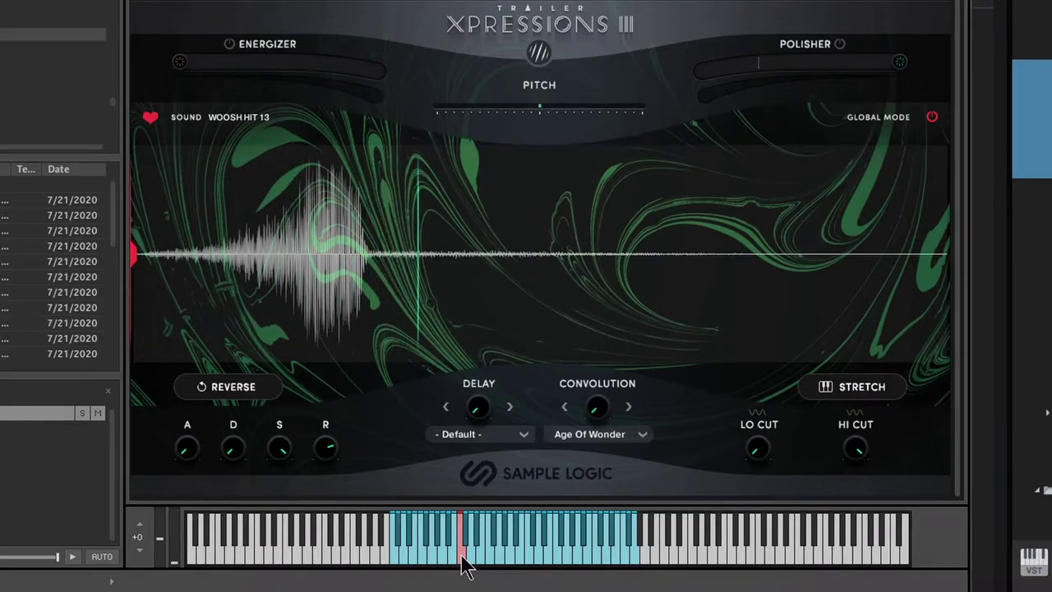
Step: Play WOOSH HIT 18, mark it as a favorite and audition its key again
left_click(491, 565)
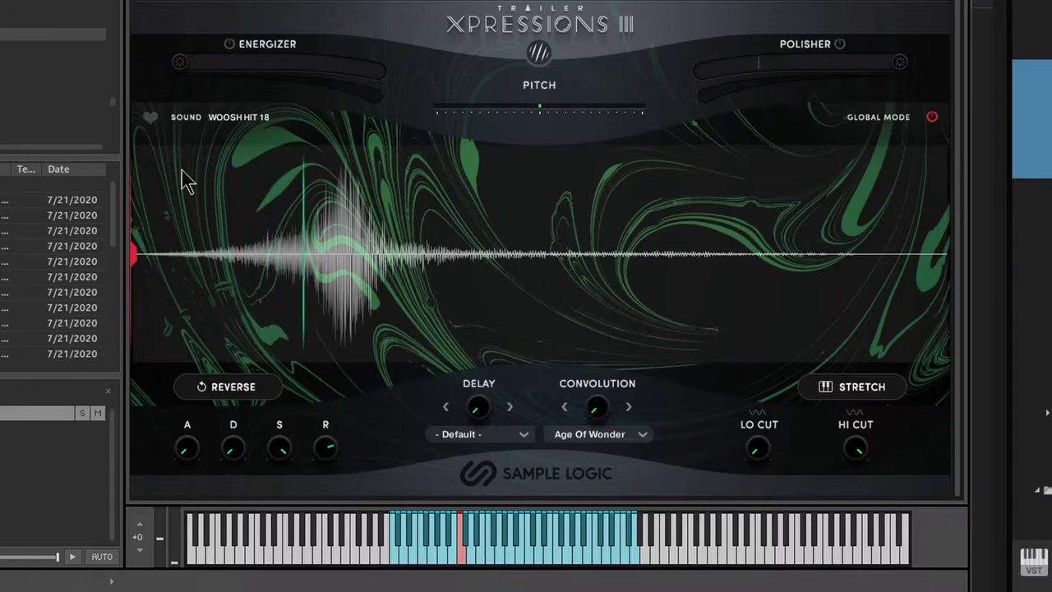
left_click(151, 117)
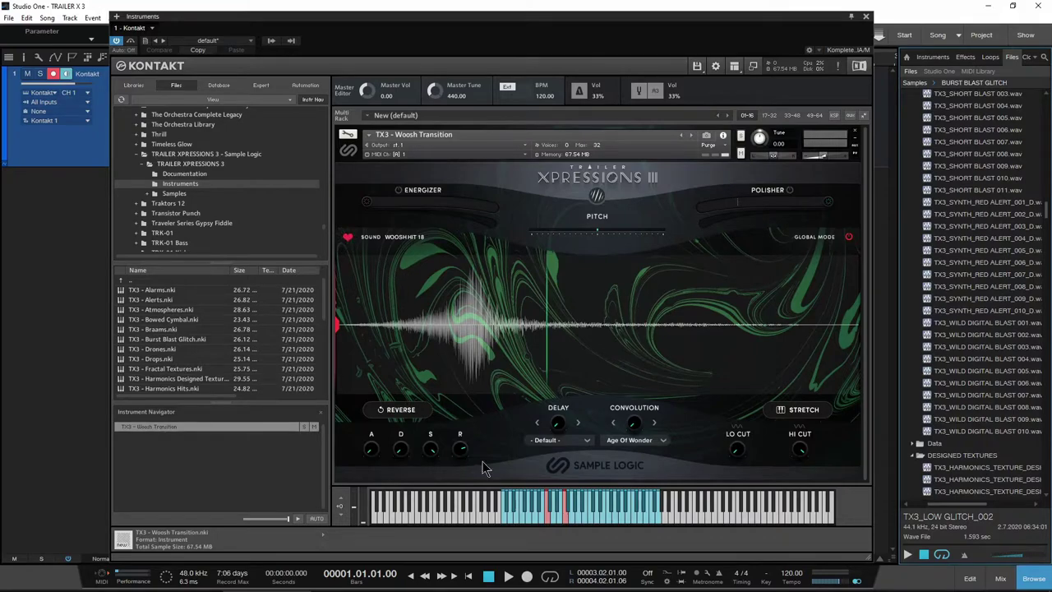
left_click(564, 517)
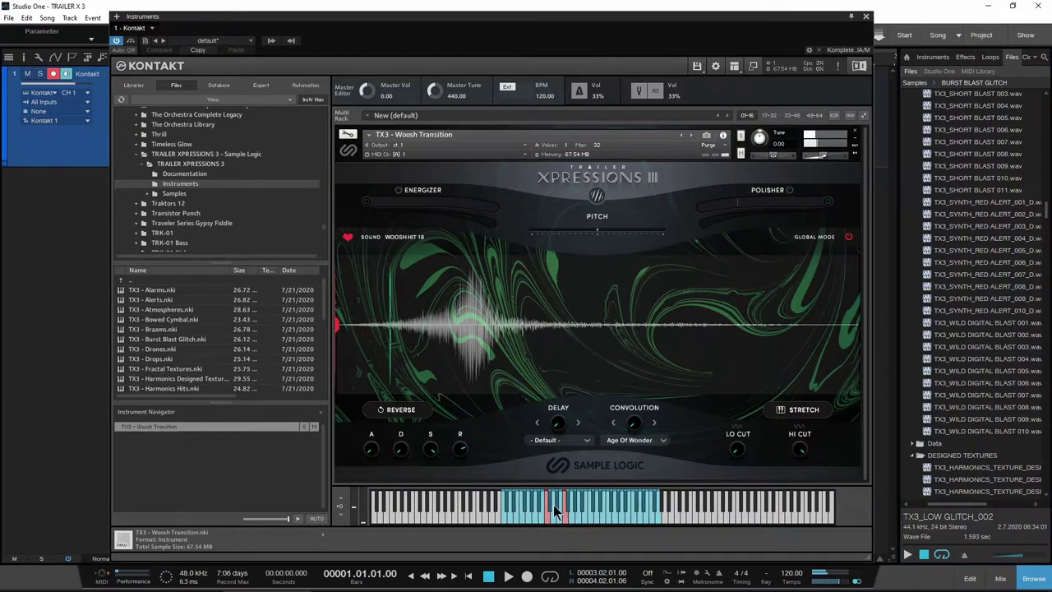
Step: Look further down the raw sample files to the LARSEN FEEDBACK folder
scroll(954, 302, "down", 10)
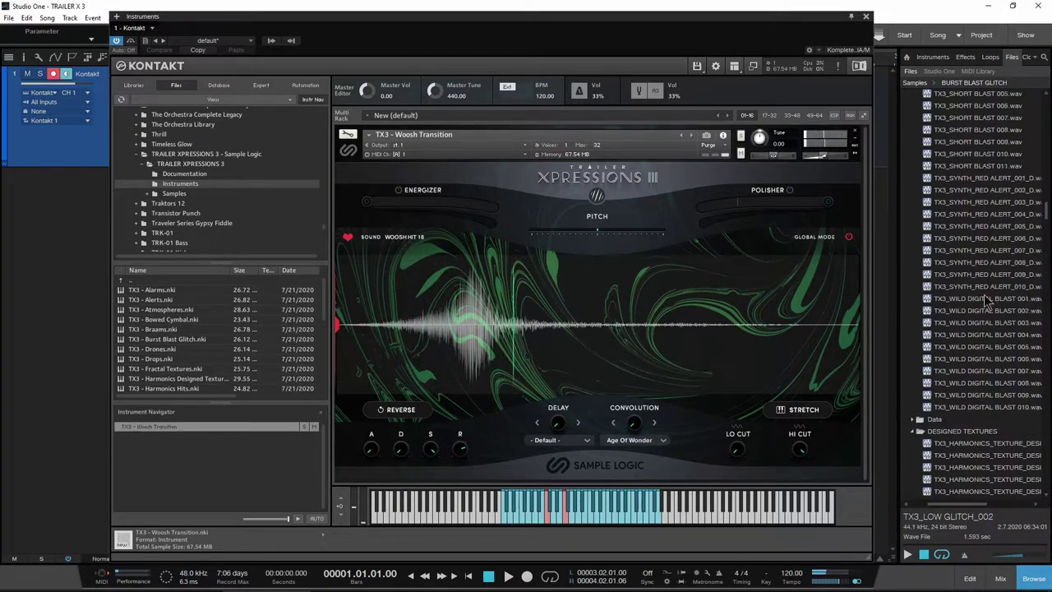
left_click_drag(1042, 238, 1042, 337)
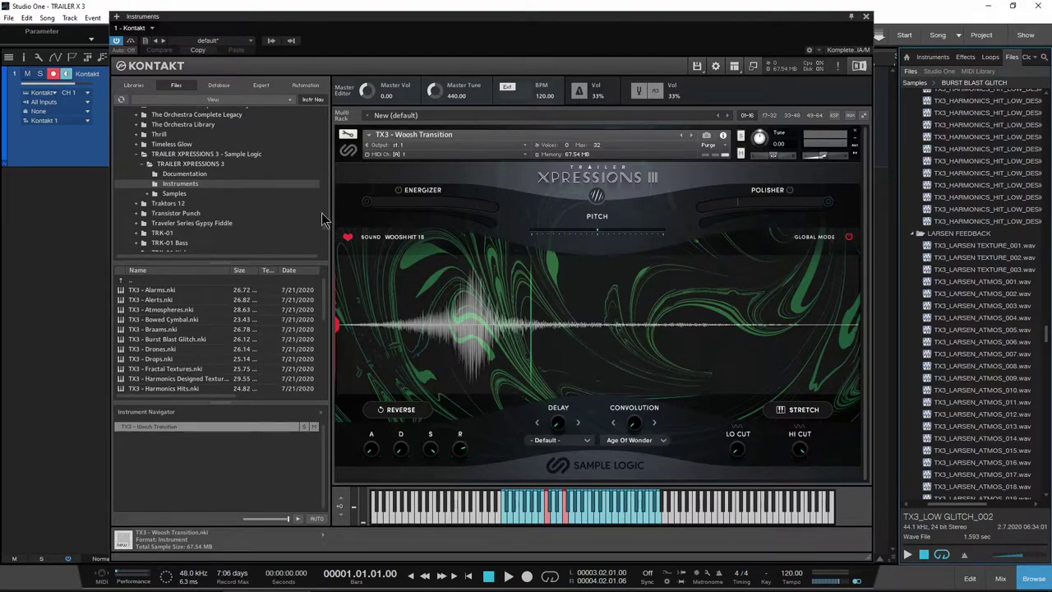
left_click(348, 240)
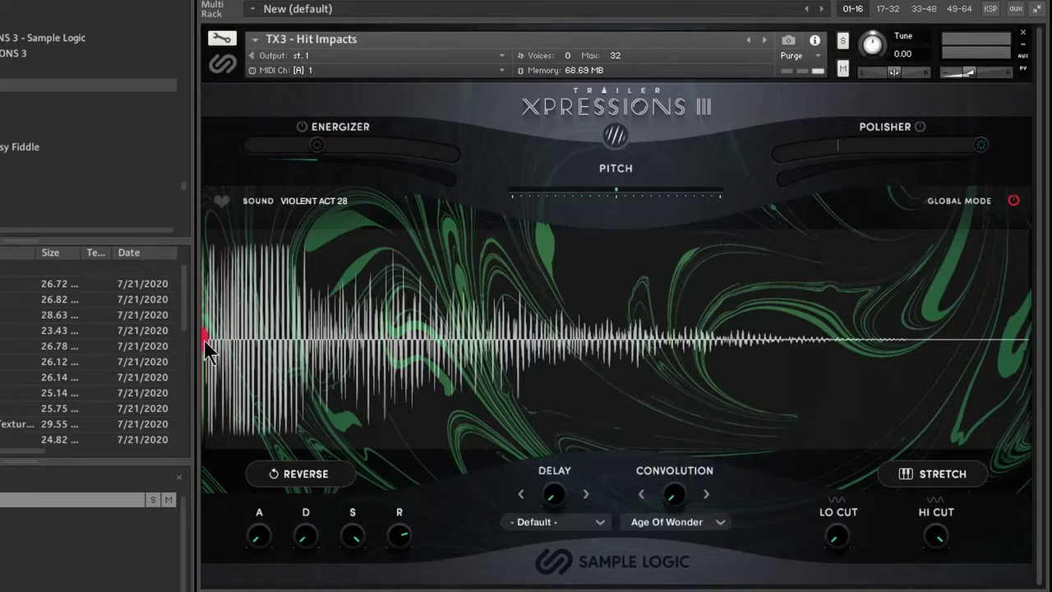
Step: Move the sample start of the TX3 - Hit Impacts sounds further into the waveform and raise the envelope's Attack
mouse_move(210, 349)
left_mouse_down()
mouse_move(395, 348)
mouse_move(183, 340)
left_mouse_up()
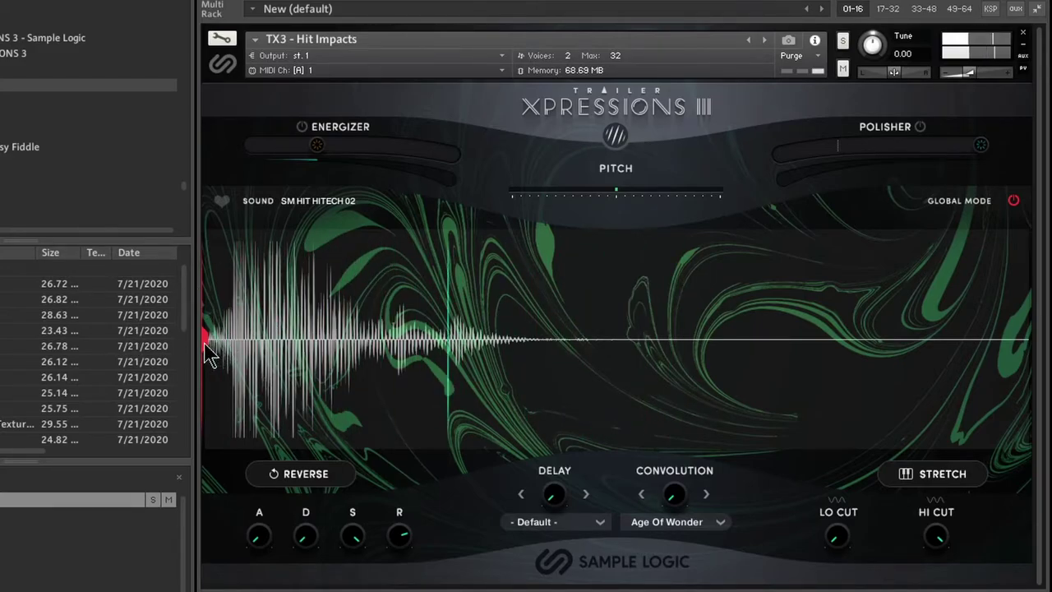
left_click_drag(205, 343, 236, 342)
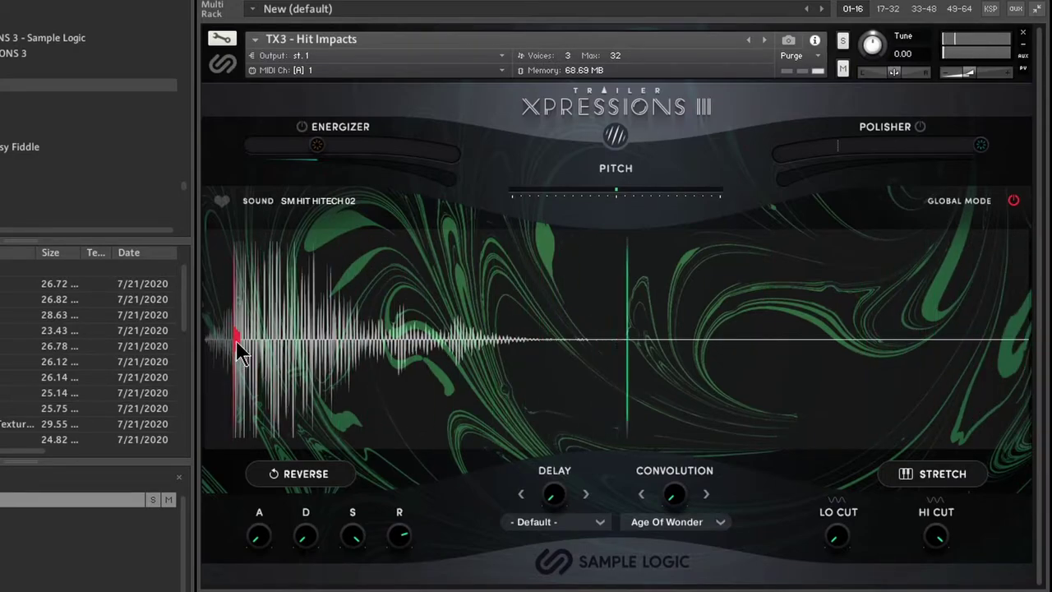
mouse_move(261, 538)
left_mouse_down()
mouse_move(268, 503)
mouse_move(245, 530)
left_mouse_up()
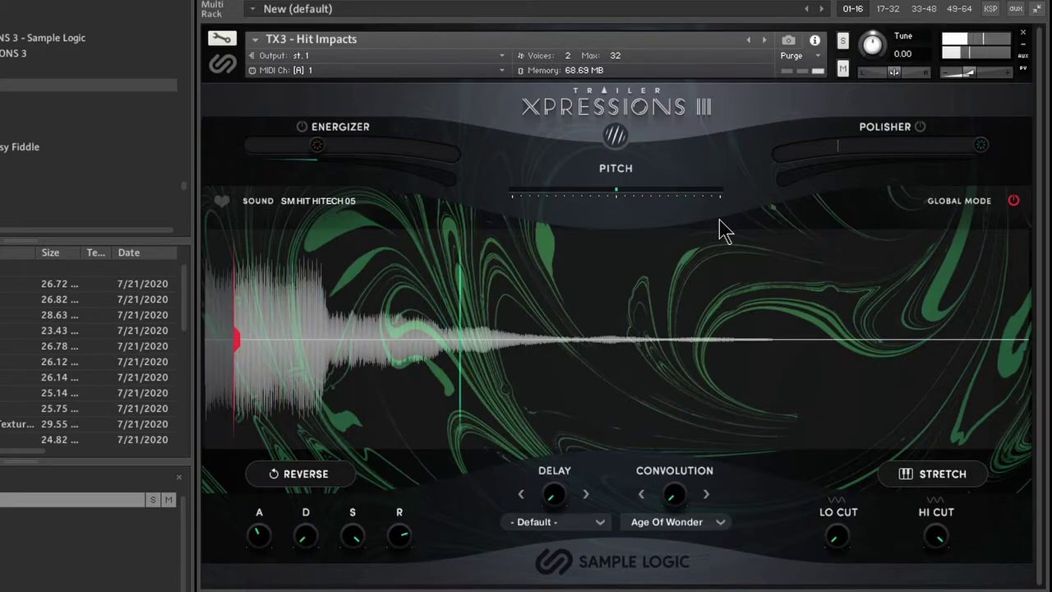
mouse_move(238, 339)
left_mouse_down()
mouse_move(352, 348)
mouse_move(279, 339)
left_mouse_up()
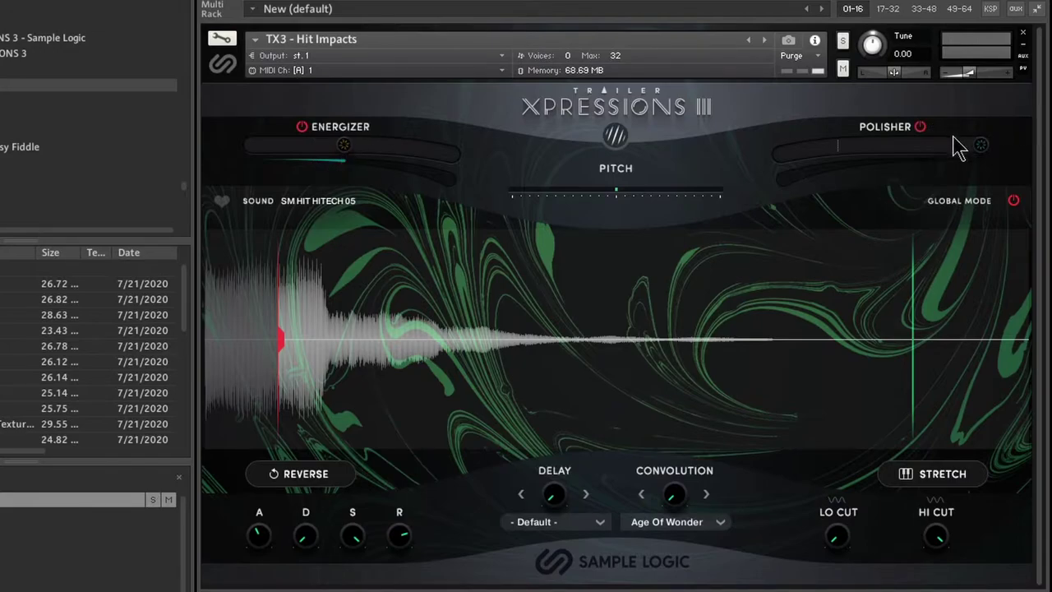
Step: Lower the pitch of TX3 - Hit Impacts, switch Global Mode off and return the pitch to its center
left_click_drag(631, 182, 600, 201)
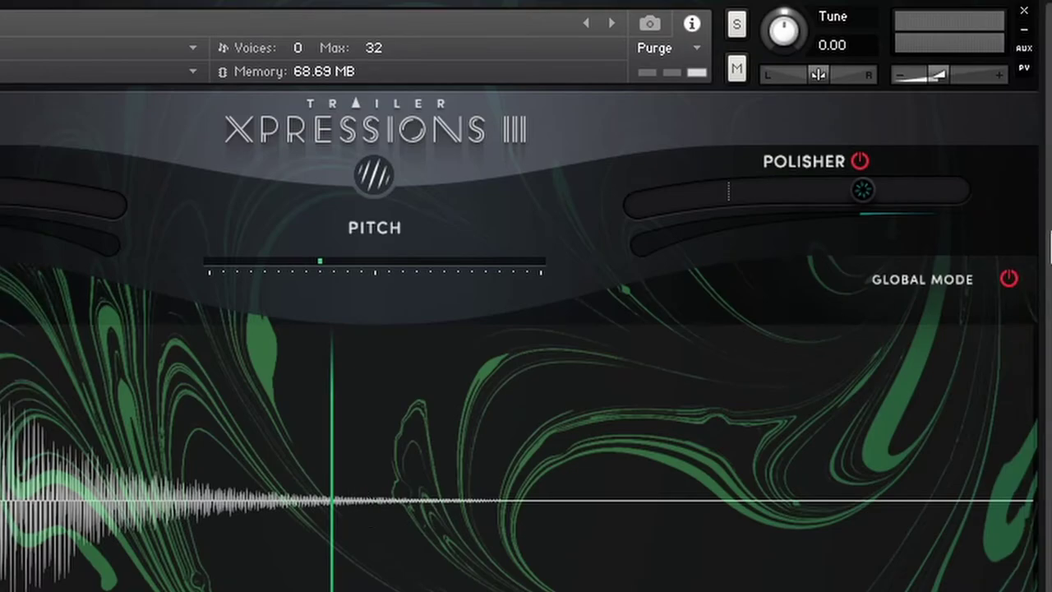
left_click(1008, 279)
left_click_drag(319, 263, 375, 263)
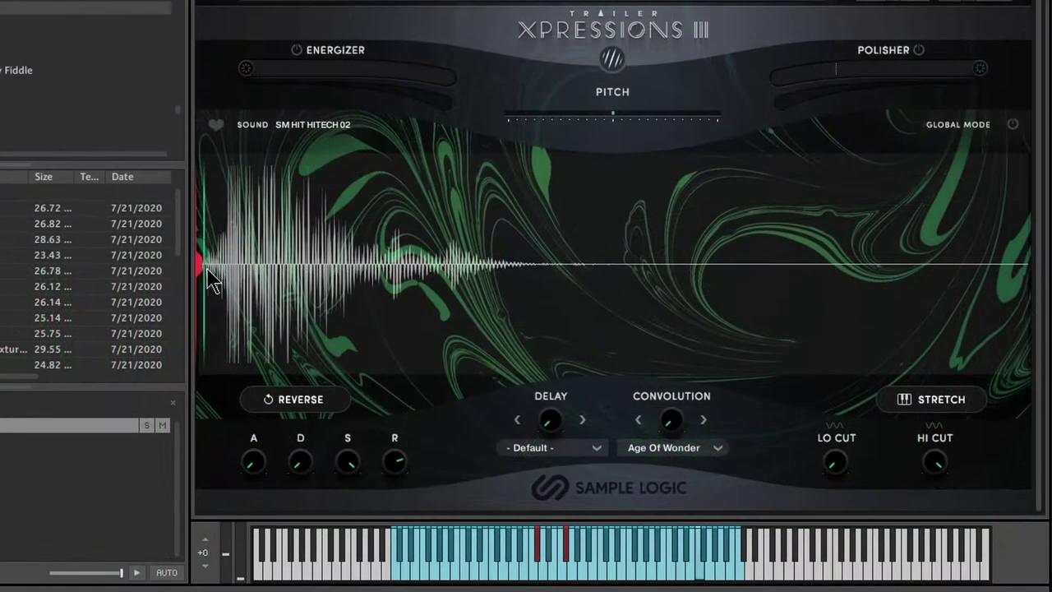
Step: For SM HIT HITECH 02, move the sample start to the first loud peak, enable and raise the Energizer, and raise the pitch
left_click_drag(233, 275, 238, 276)
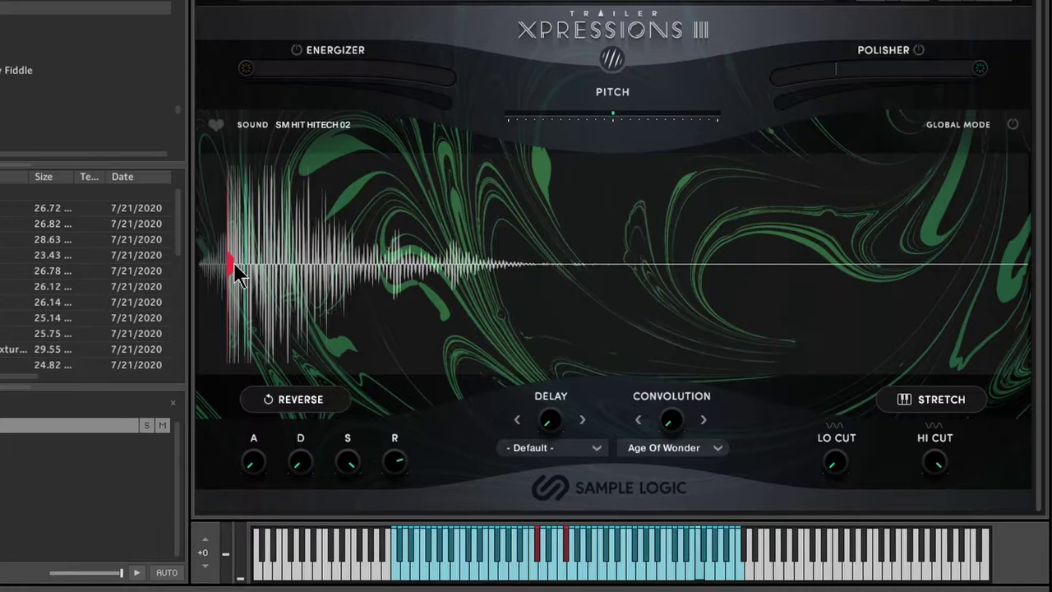
left_click(296, 50)
left_click_drag(246, 69, 329, 84)
left_click_drag(630, 131, 658, 123)
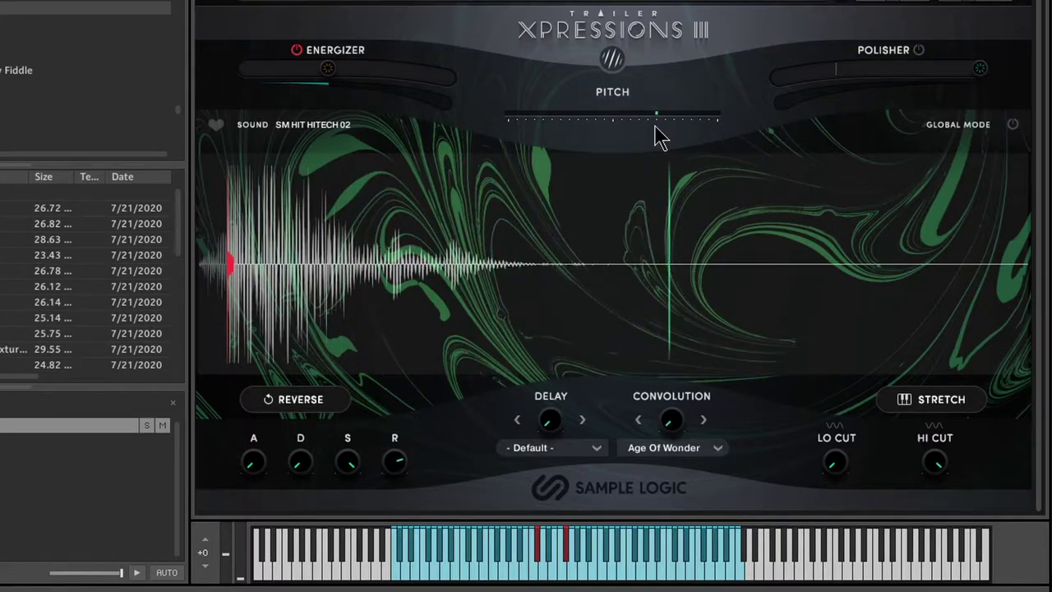
Step: Select the SM HIT HITECH 03 sound, switch its Polisher on and lower its pitch slightly
key("Down")
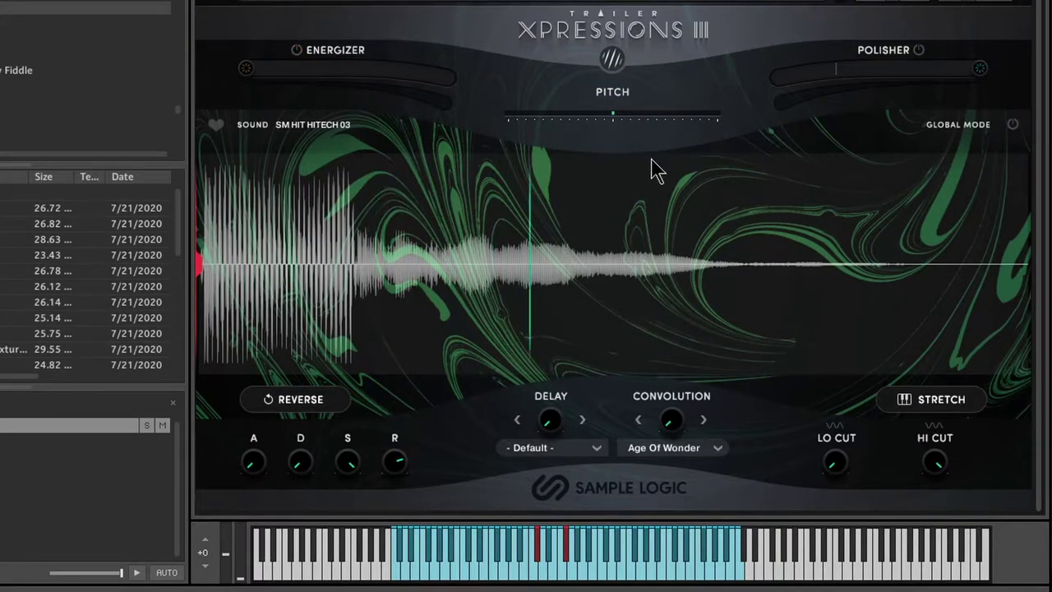
left_click(919, 49)
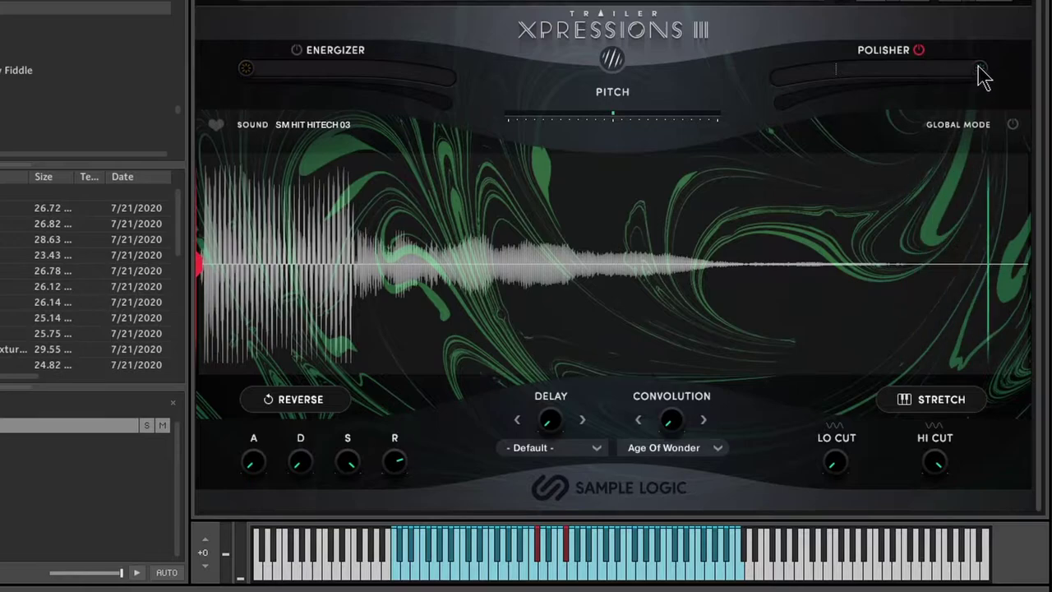
left_click_drag(609, 113, 584, 118)
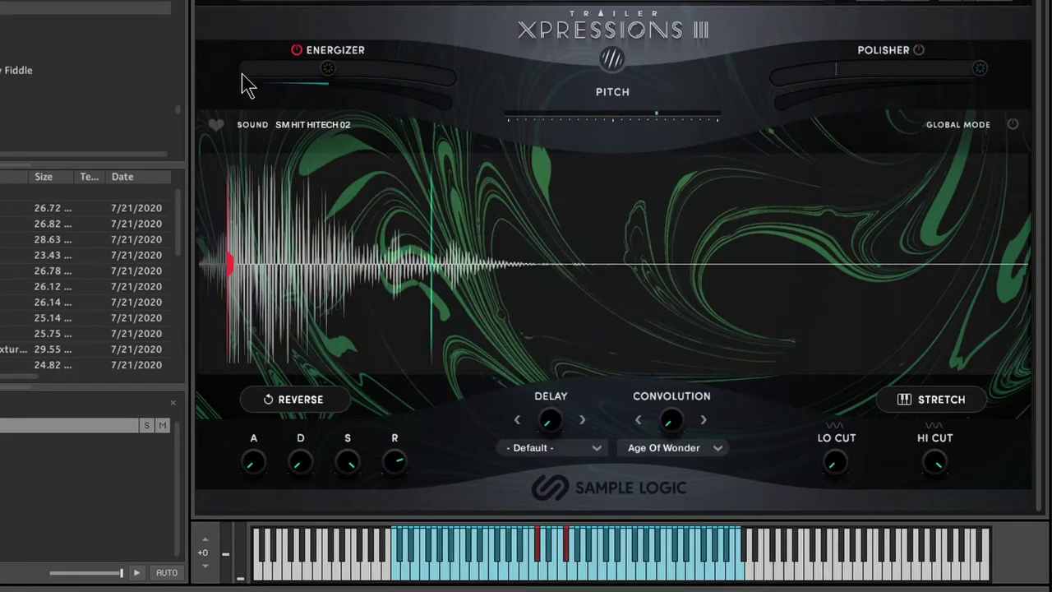
Step: Switch Global Mode on, shift the sample start slightly and return it to the beginning of the waveform
left_click(1013, 125)
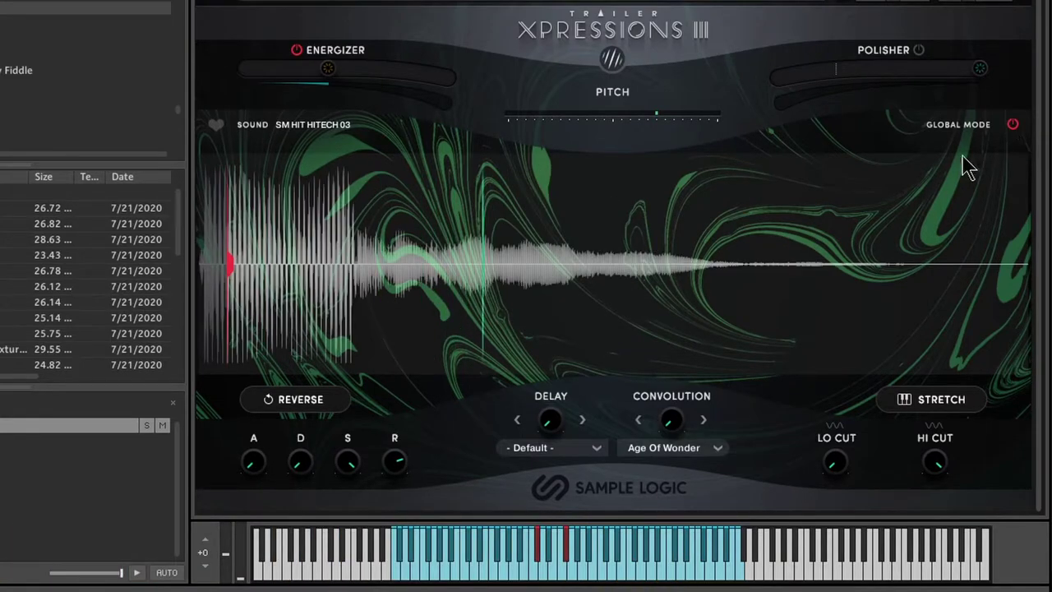
left_click_drag(229, 262, 234, 263)
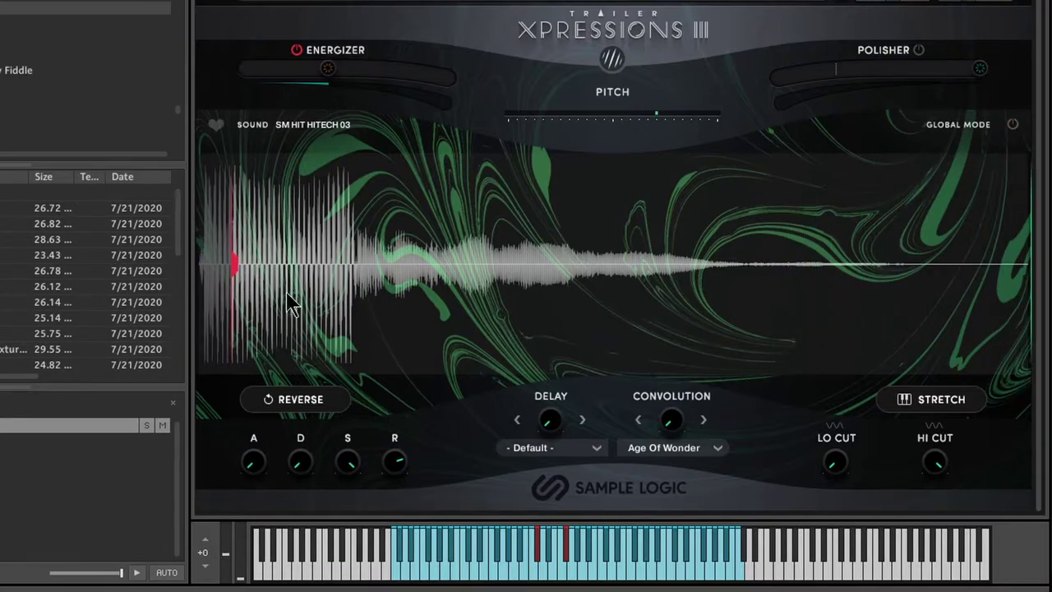
left_click_drag(241, 269, 172, 265)
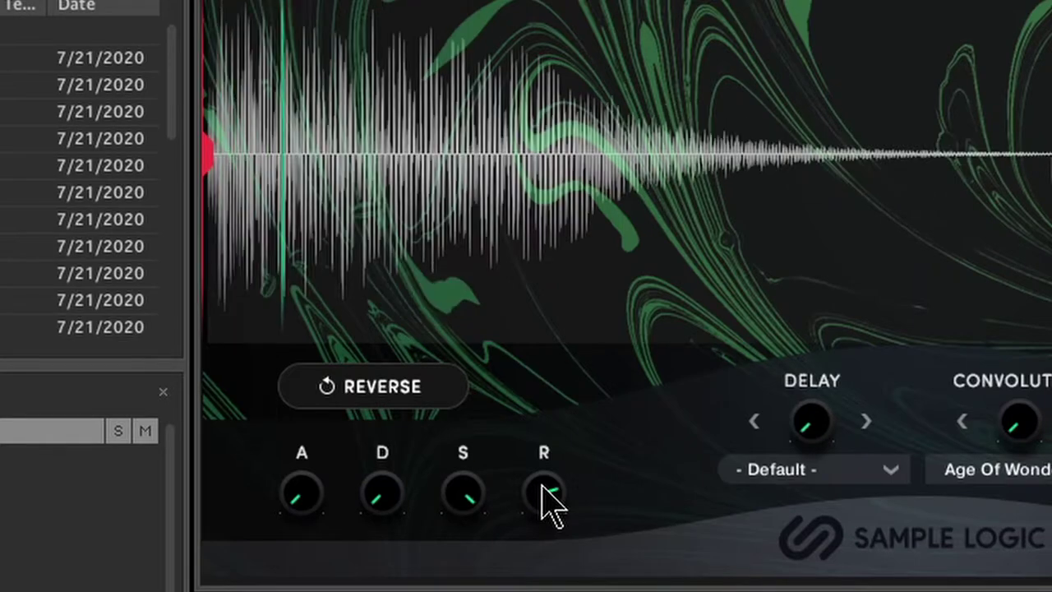
Step: Try longer Attack times on RAWHIT01 and settle the Attack at 180.4 ms
left_click_drag(306, 494, 305, 362)
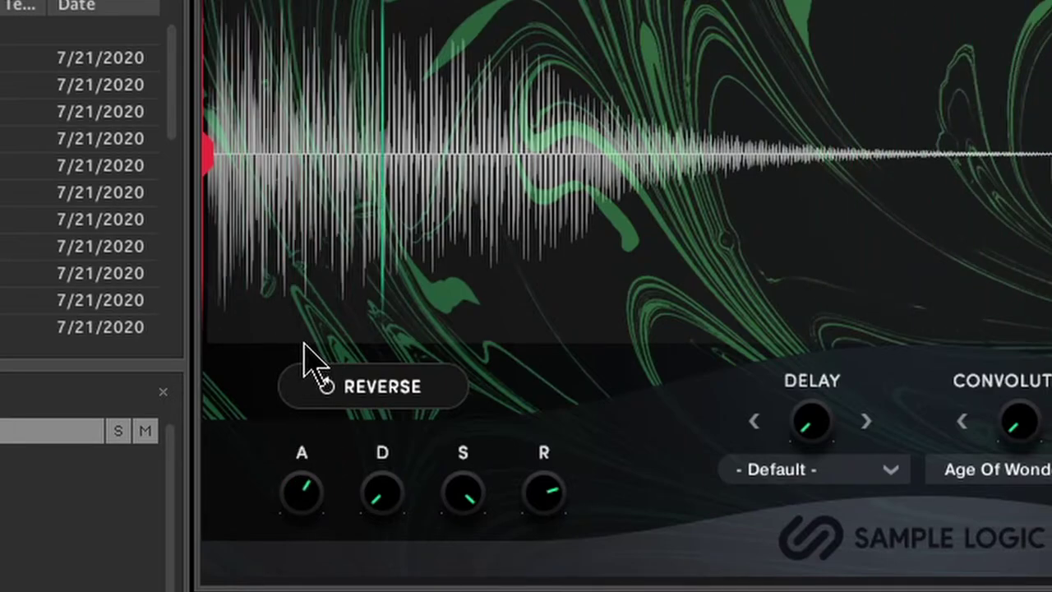
left_click_drag(308, 483, 317, 436)
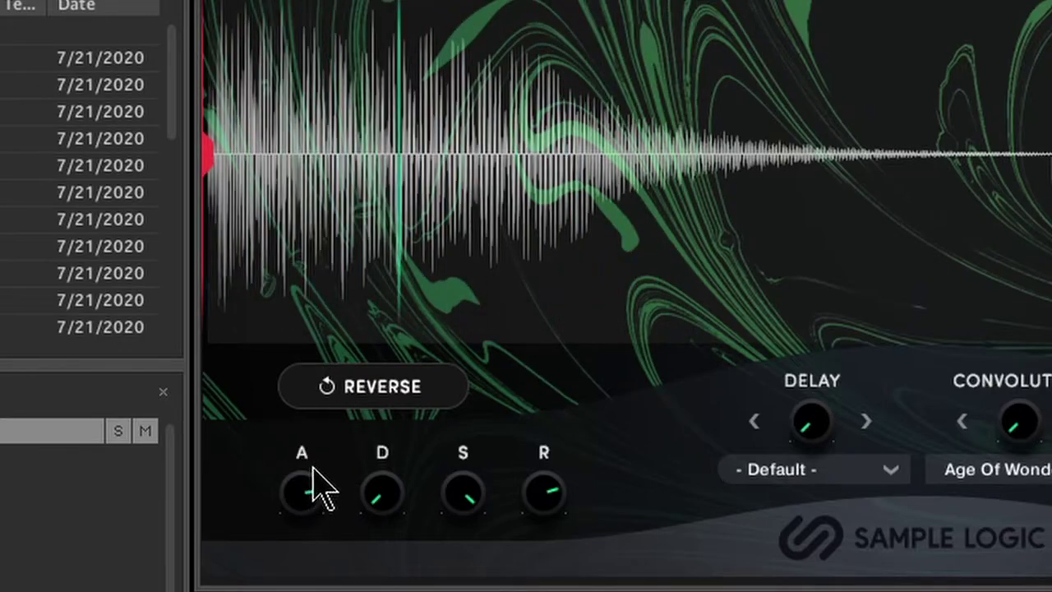
left_click_drag(318, 500, 306, 568)
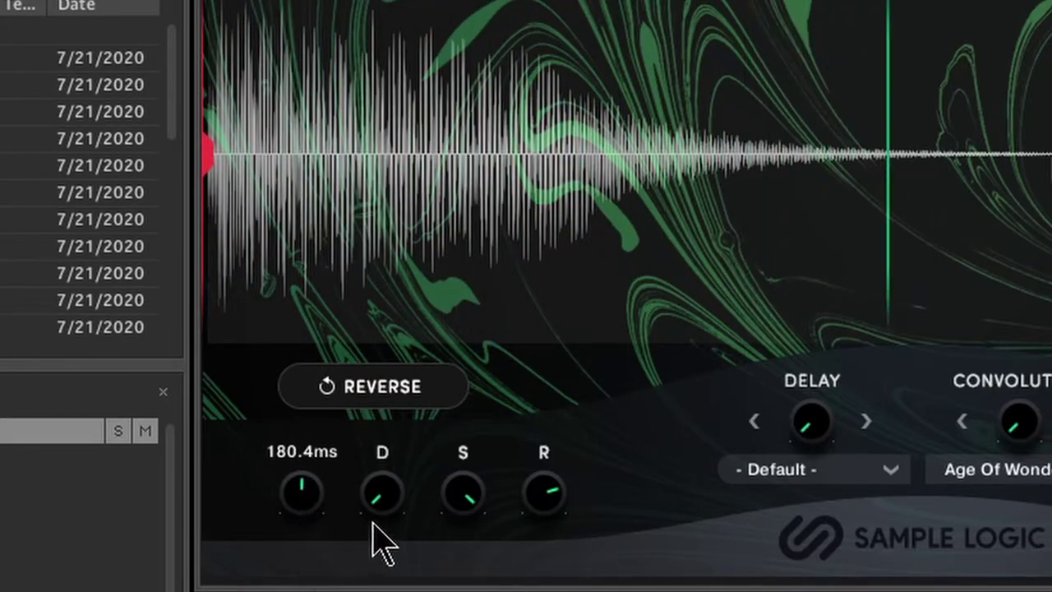
Step: Raise the envelope's Decay to about 787.5 ms and lower the Sustain below -16.0 dB
left_click_drag(388, 517, 408, 453)
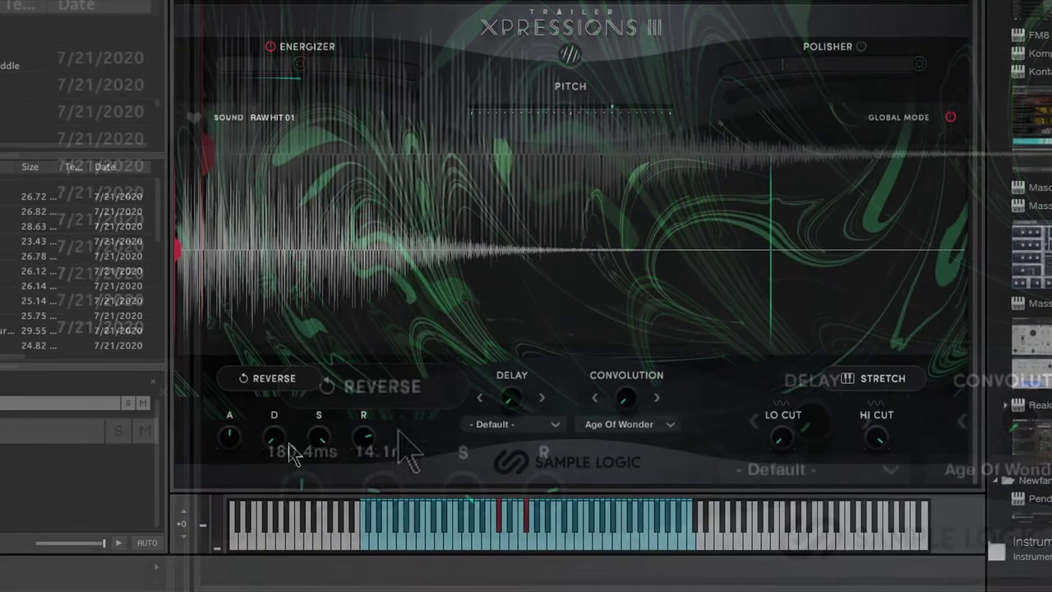
left_click_drag(289, 454, 281, 444)
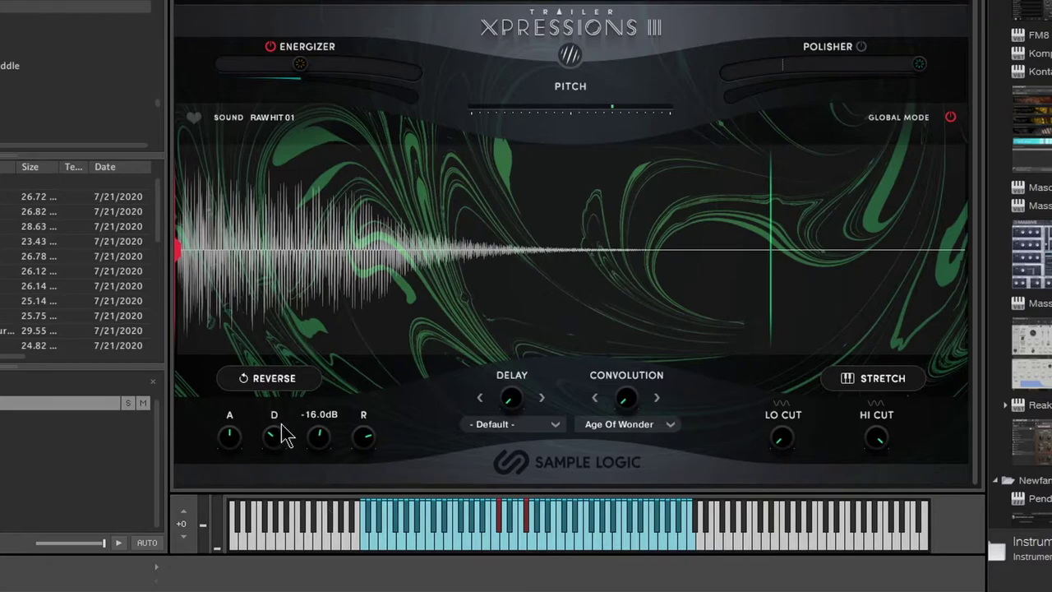
left_click_drag(279, 435, 279, 389)
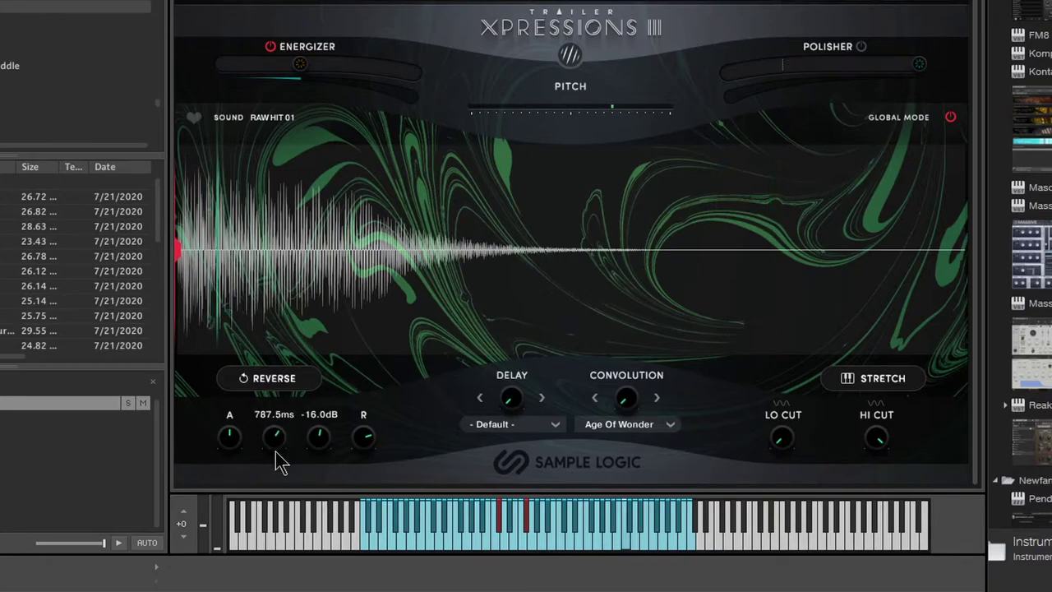
left_click_drag(320, 440, 278, 462)
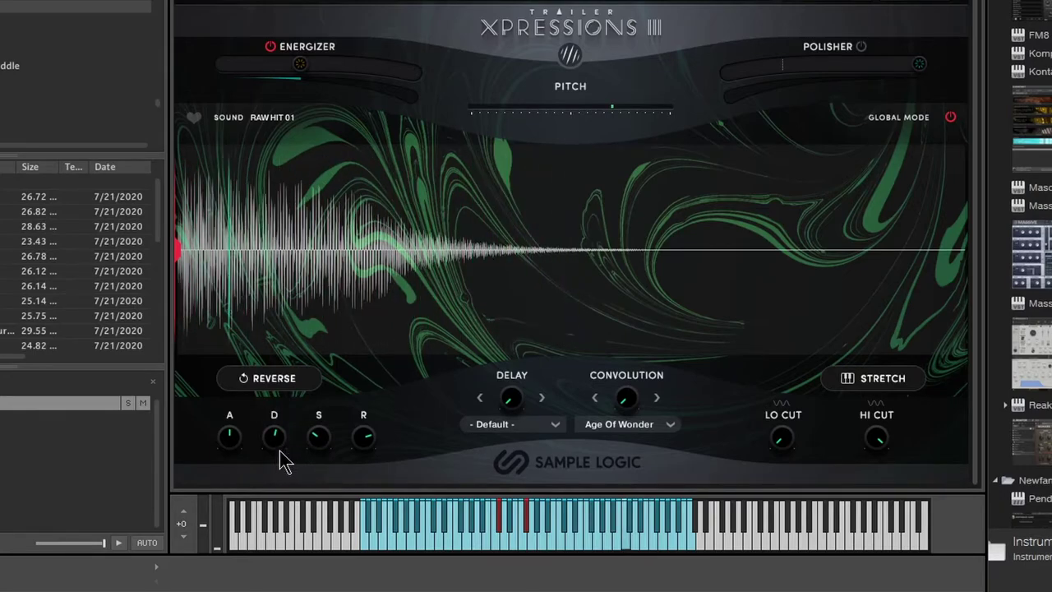
Step: Return the Decay to its minimum and the Sustain to its maximum, and select the SM HIT HITECH 02 sound
left_click_drag(284, 452, 279, 567)
left_click_drag(318, 439, 357, 326)
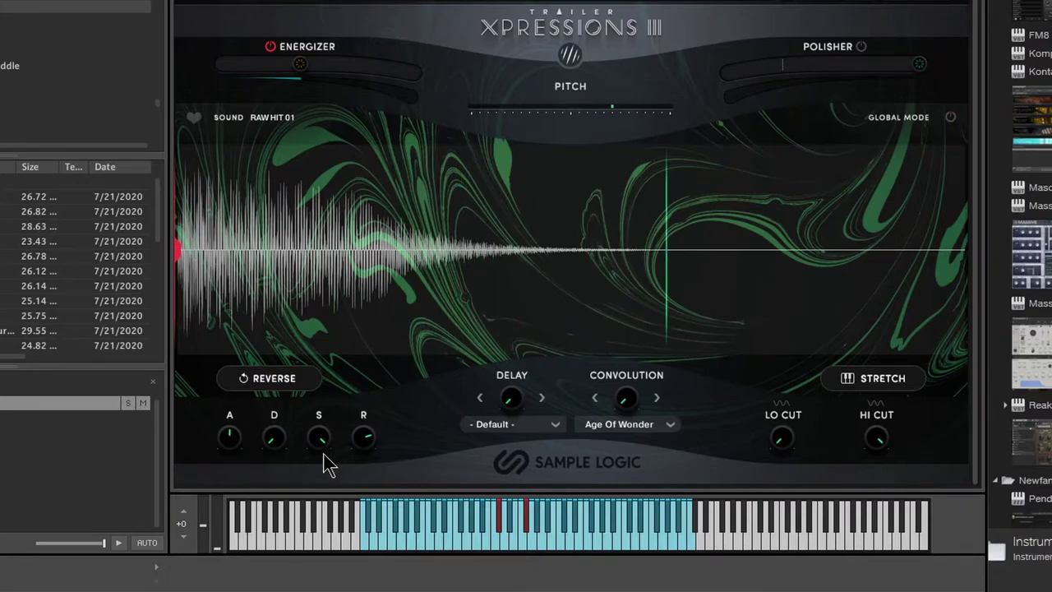
key("Down")
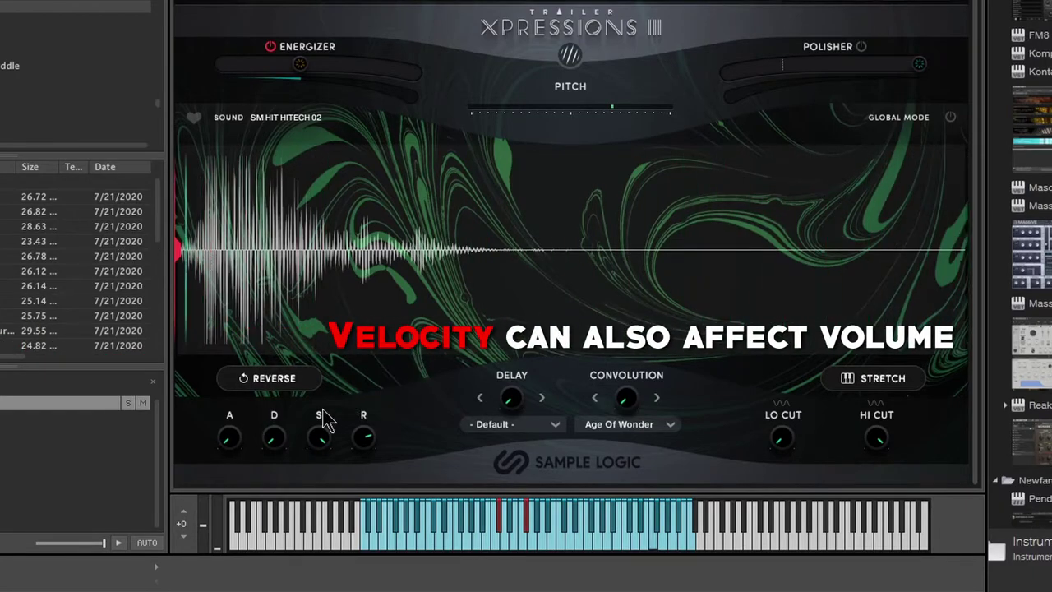
Step: Try the envelope's Sustain at -13.1 dB and -8.9 dB, and settle it at -2.4 dB for SM HIT HITECH 01
left_click_drag(329, 441, 320, 499)
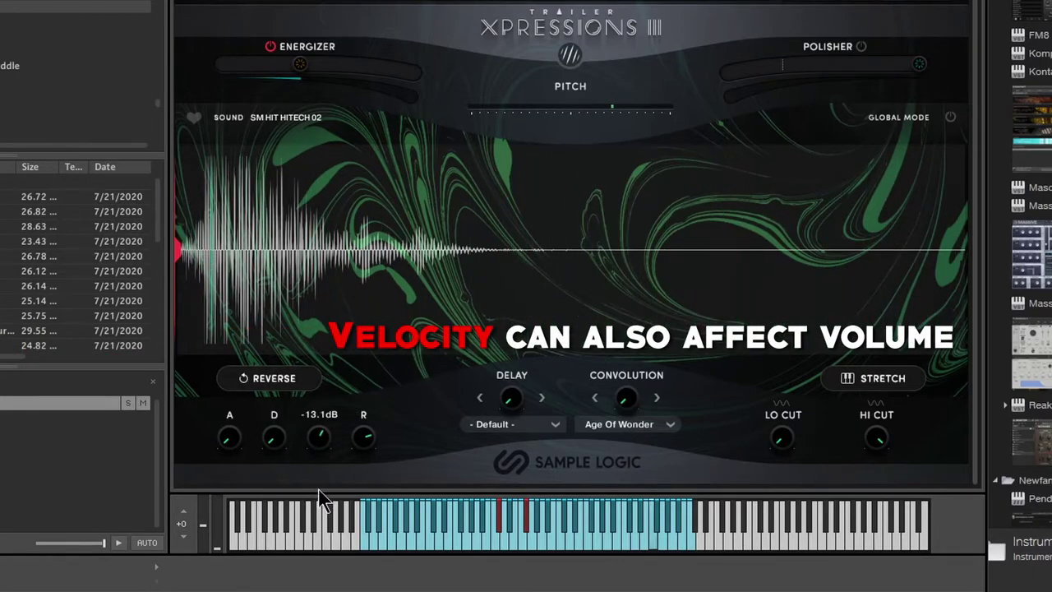
left_click_drag(319, 452, 327, 485)
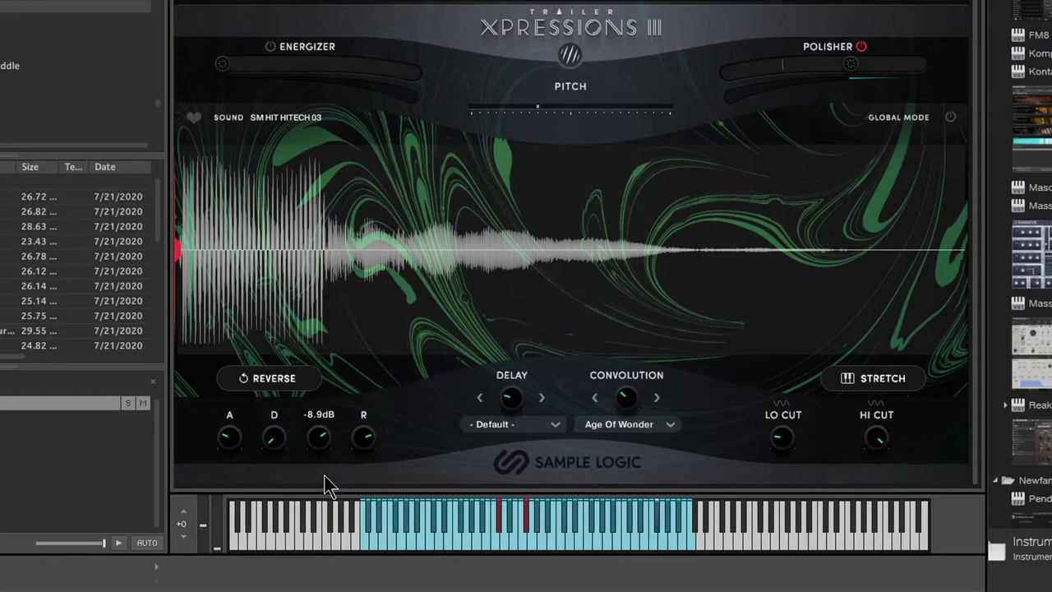
left_click(321, 454)
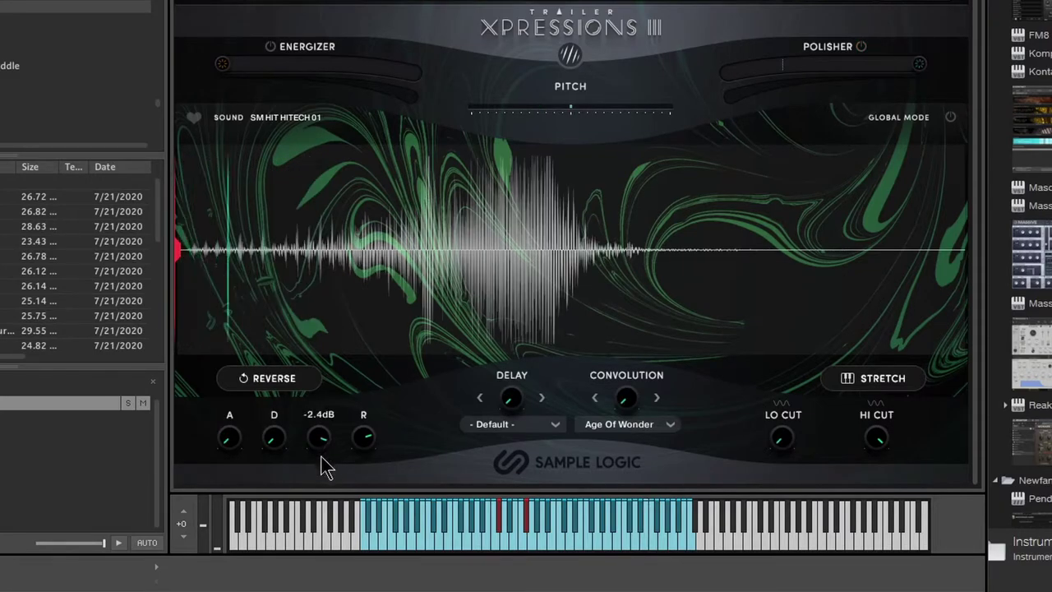
Step: Switch Global Mode on and shorten the envelope's Release to its minimum, auditioning the RAWHIT01 and FI01 sounds
left_click(951, 118)
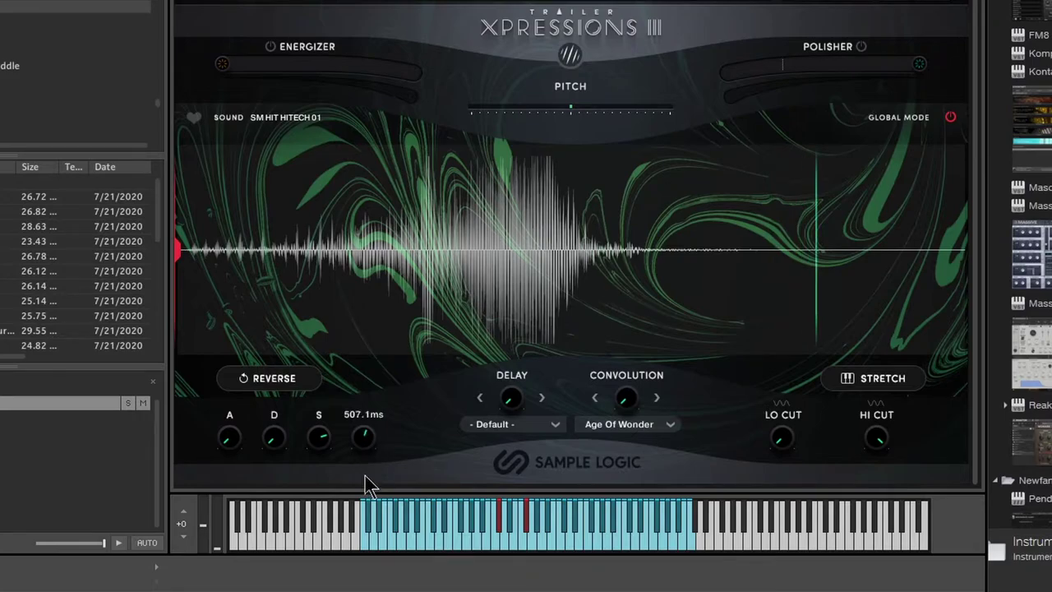
left_click(356, 524)
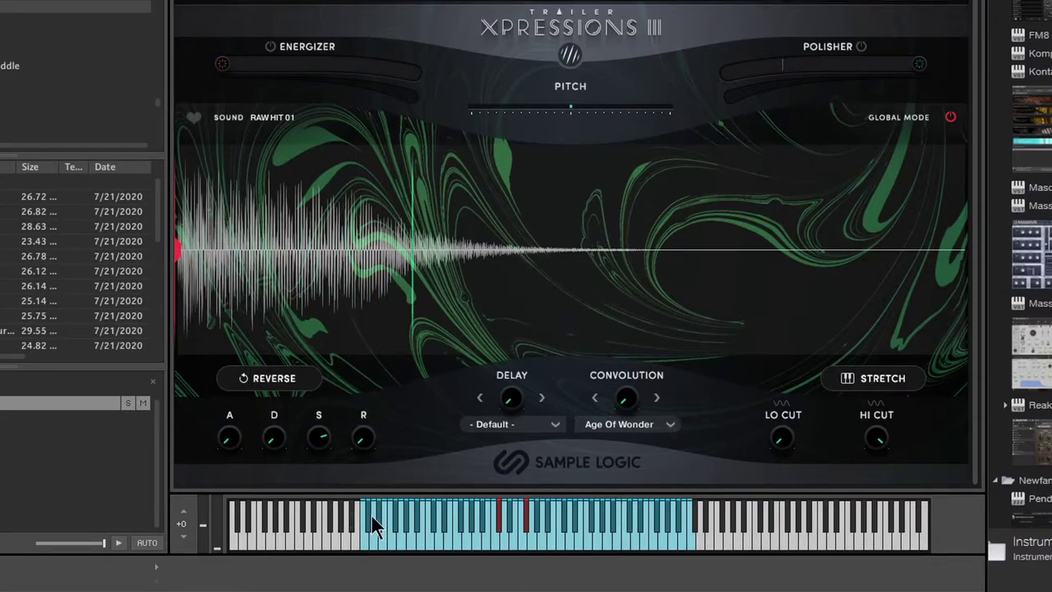
left_click(365, 545)
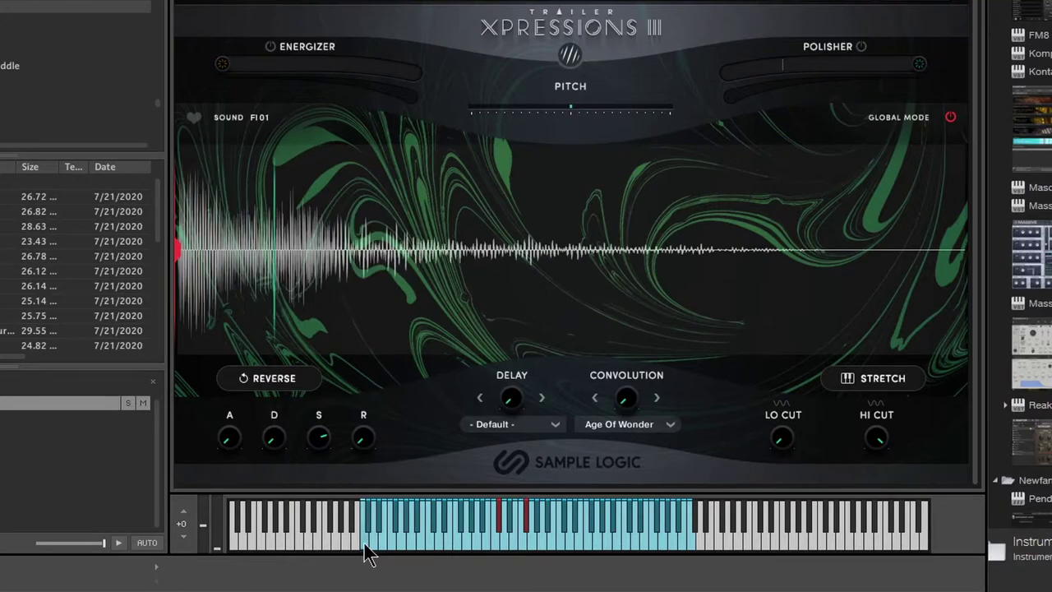
left_click(365, 552)
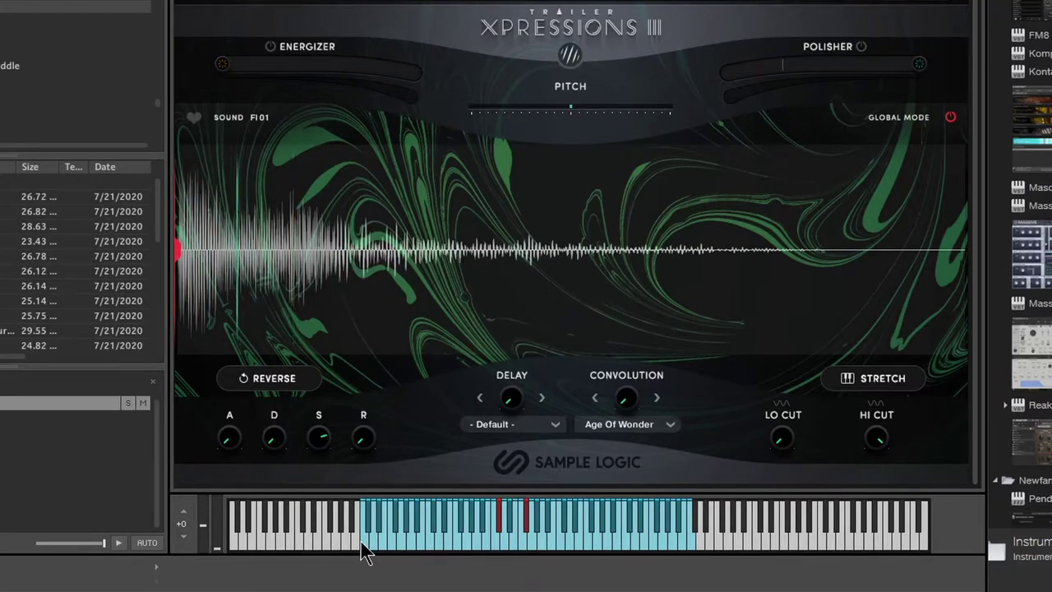
Step: Audition FI01 with the Release at 15.3k ms and at its maximum, then lower the Release below 13.7k ms
left_click(365, 553)
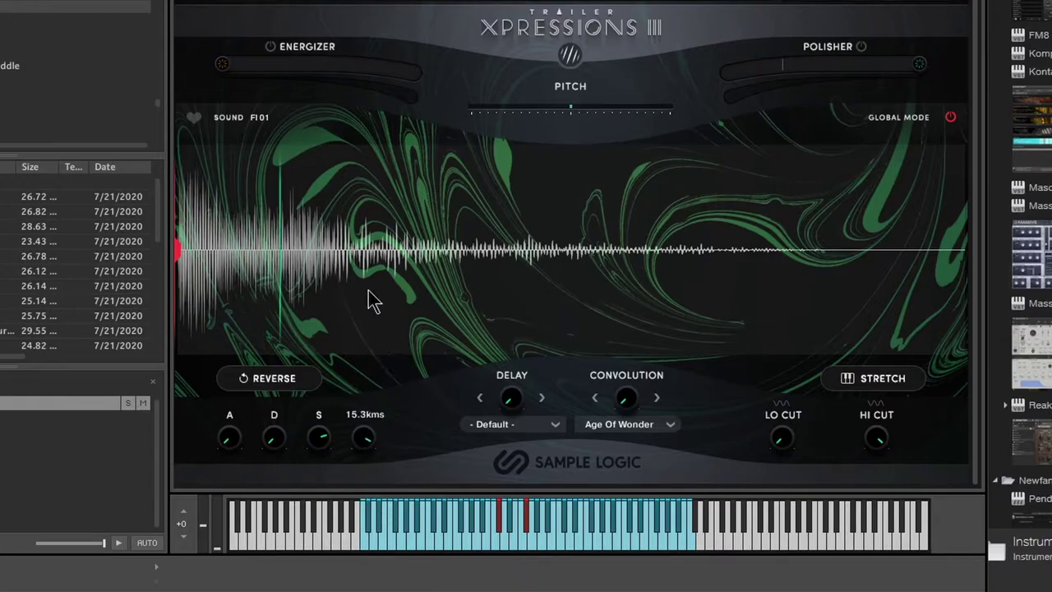
left_click(365, 550)
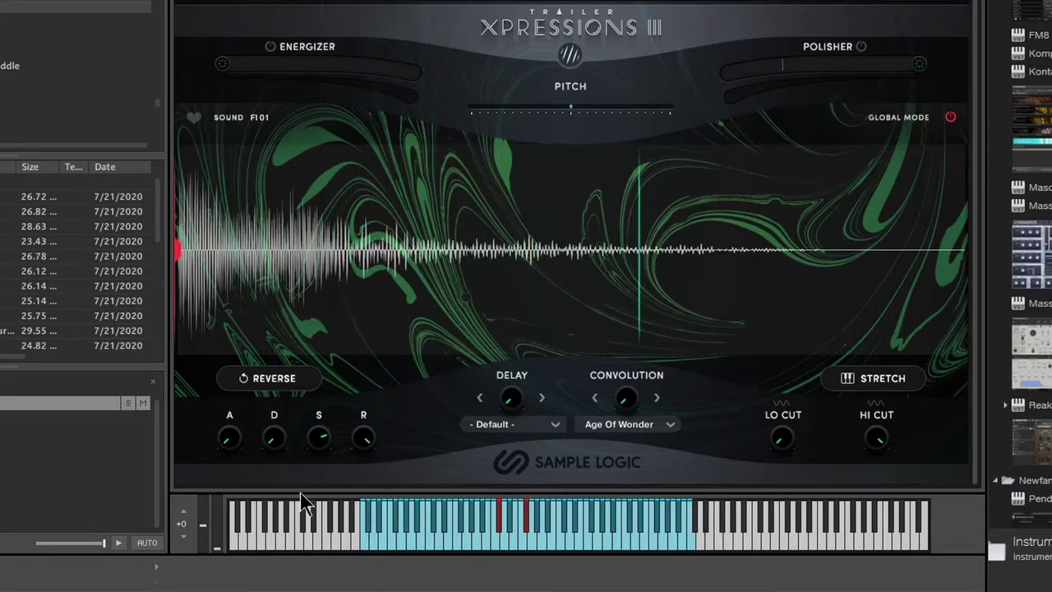
mouse_move(369, 449)
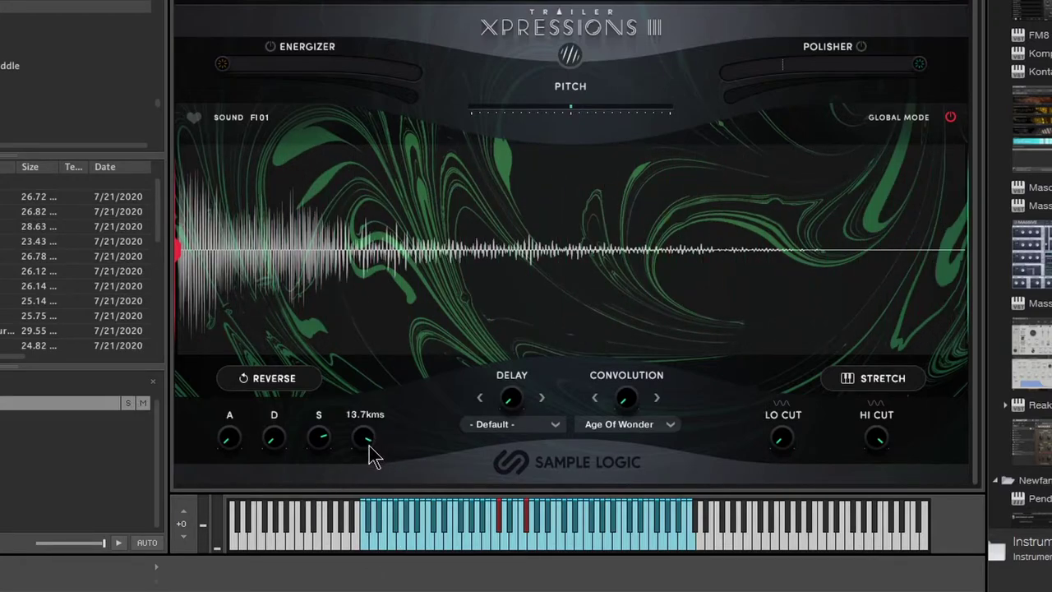
left_click_drag(365, 465, 366, 471)
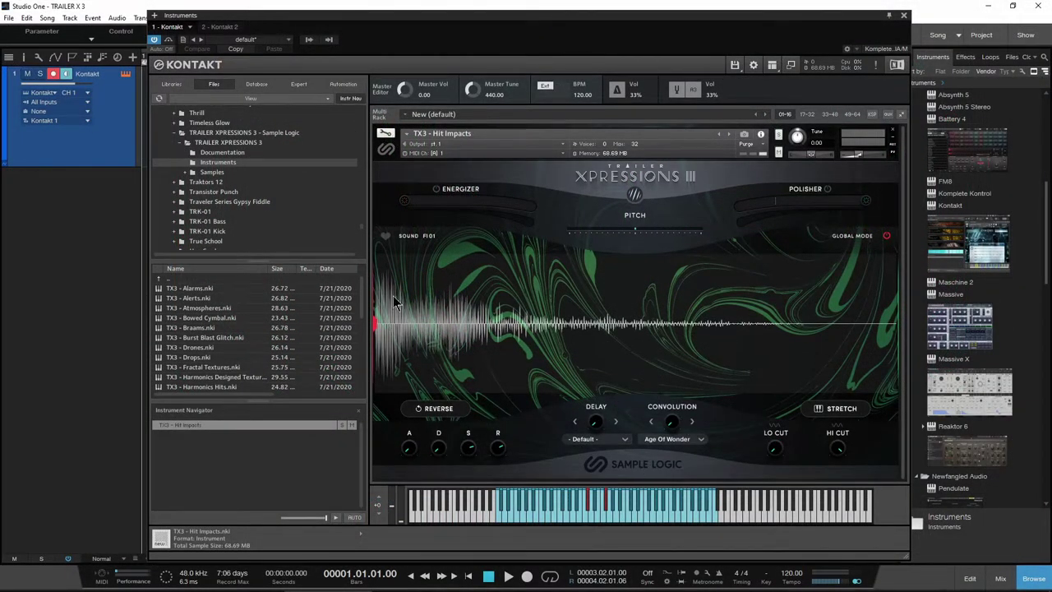
Step: Open the TX3 - Hit Impacts instrument for editing and examine its Delay and Convolution insert effects
left_click(386, 137)
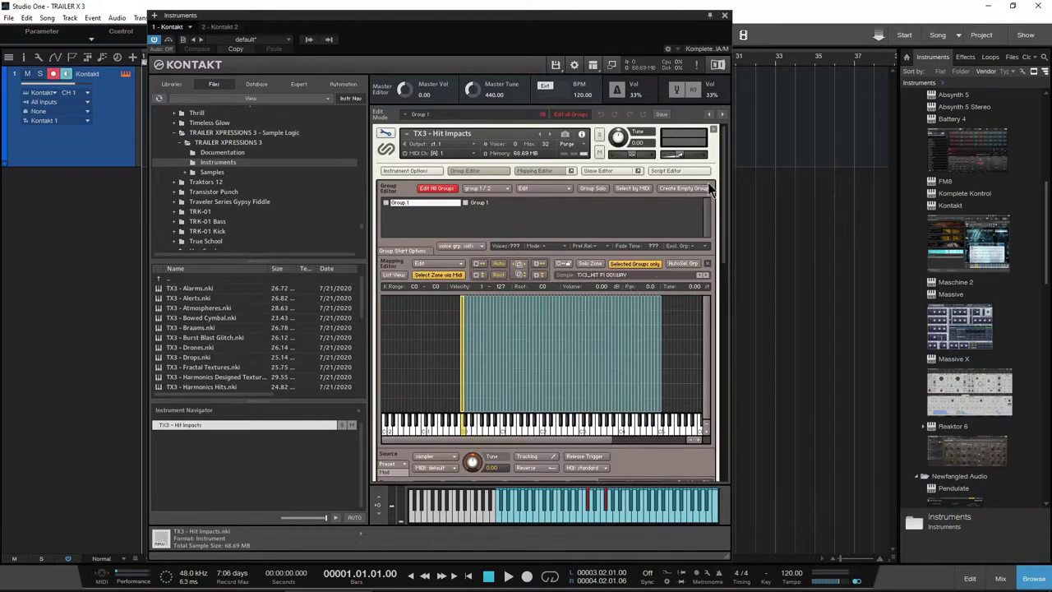
left_click_drag(724, 197, 709, 366)
left_click(385, 263)
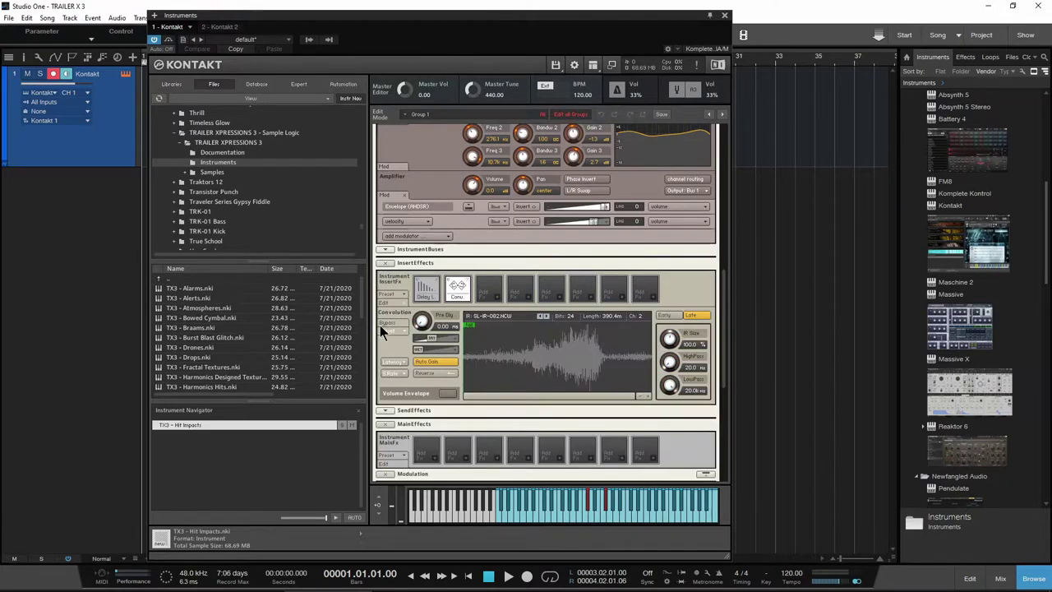
left_click(423, 289)
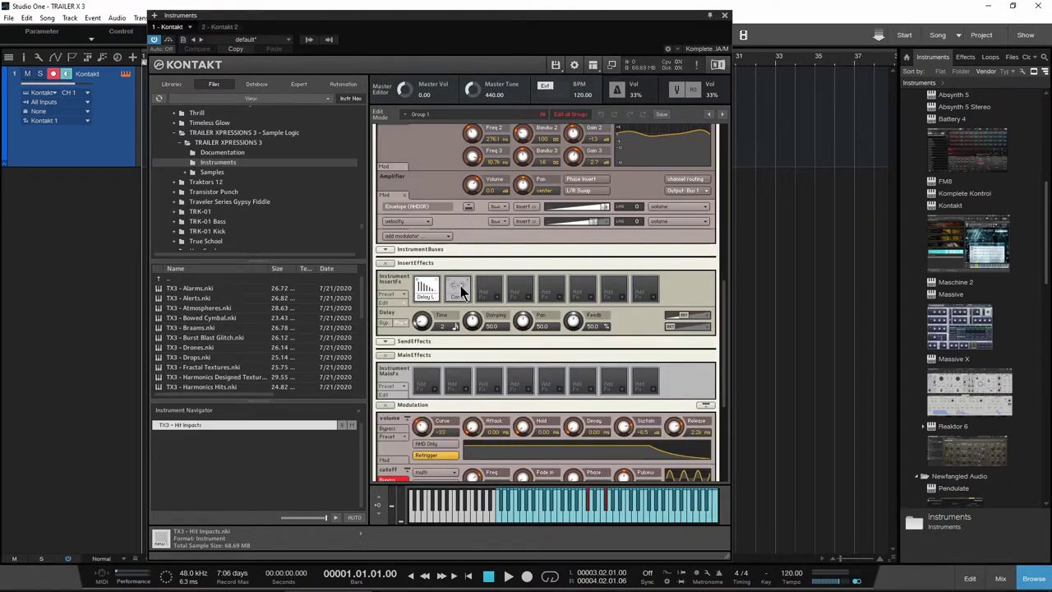
left_click(458, 289)
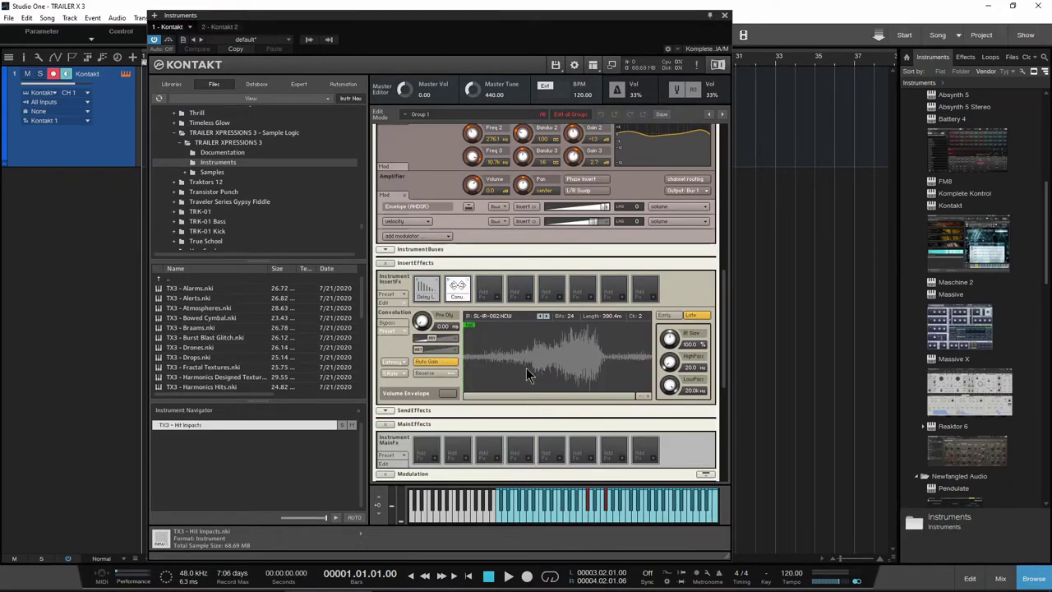
Step: Look through the effect categories available for an empty insert slot and return to the instrument's performance view
left_click(498, 296)
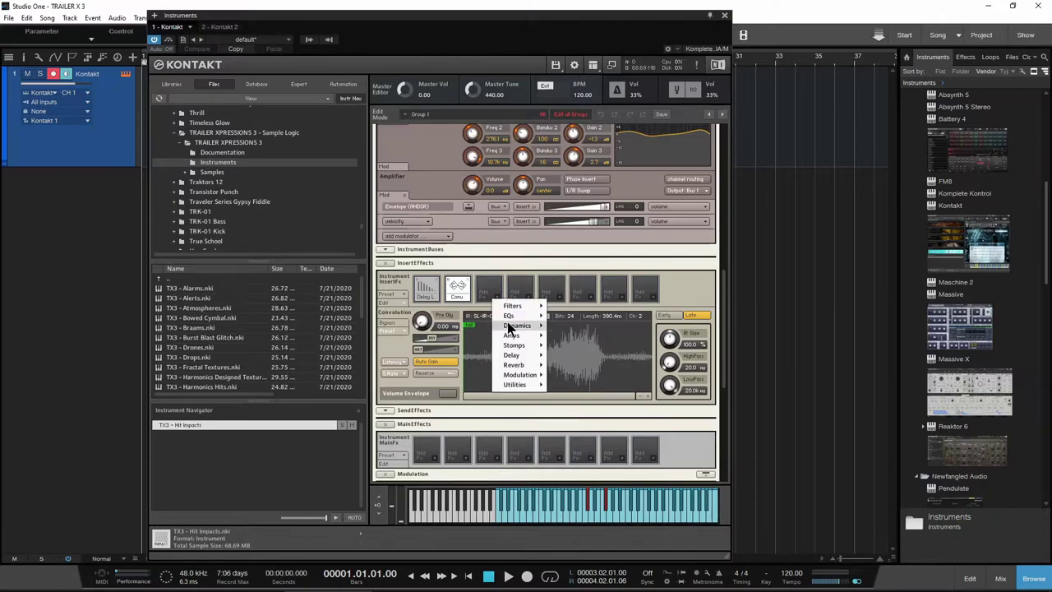
mouse_move(514, 364)
left_click(674, 291)
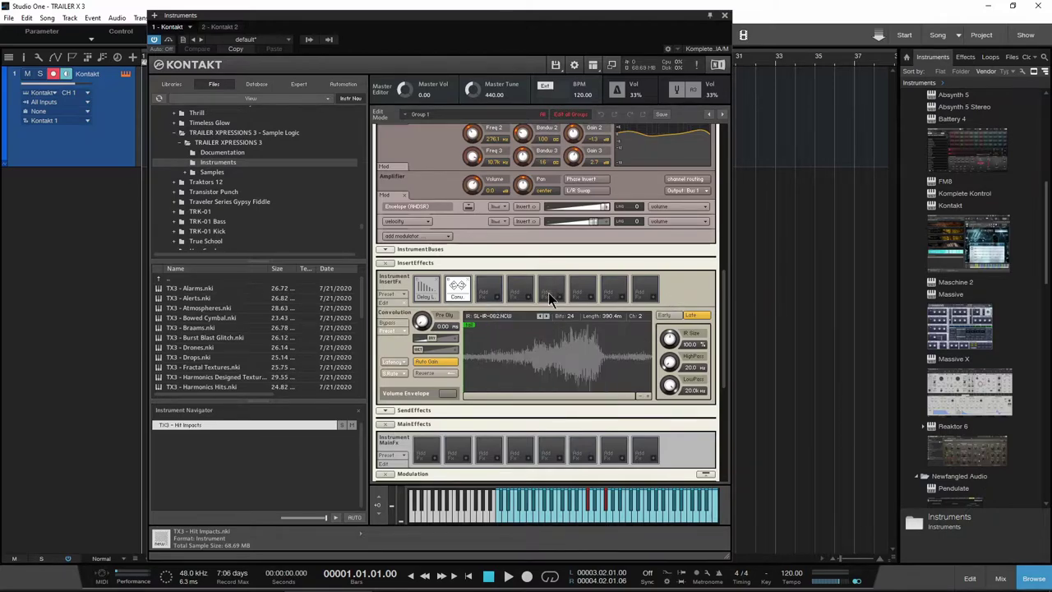
scroll(481, 308, "up", 1)
scroll(503, 313, "up", 1)
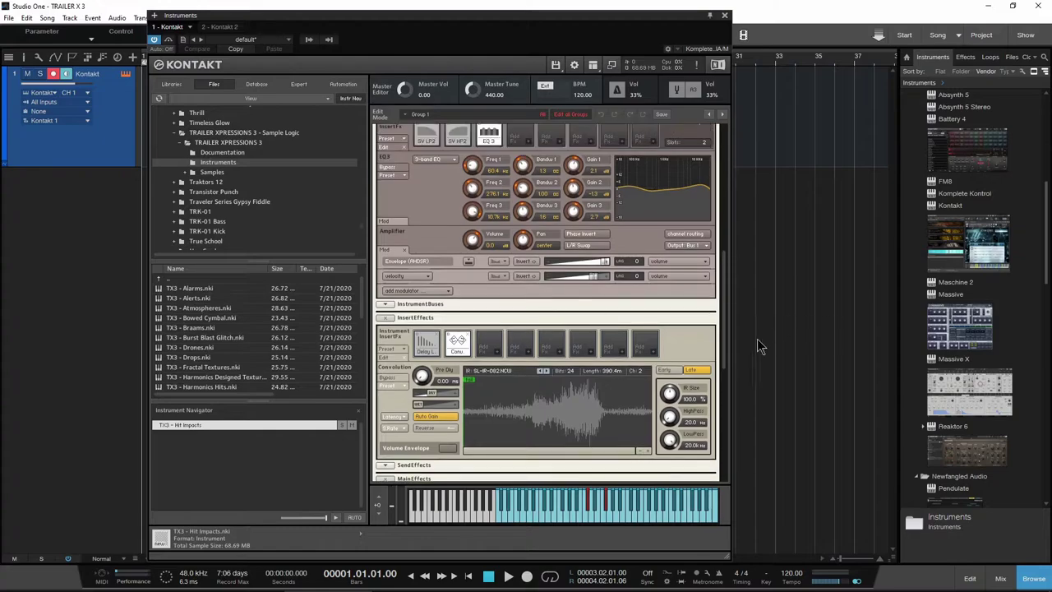
left_click_drag(725, 349, 725, 198)
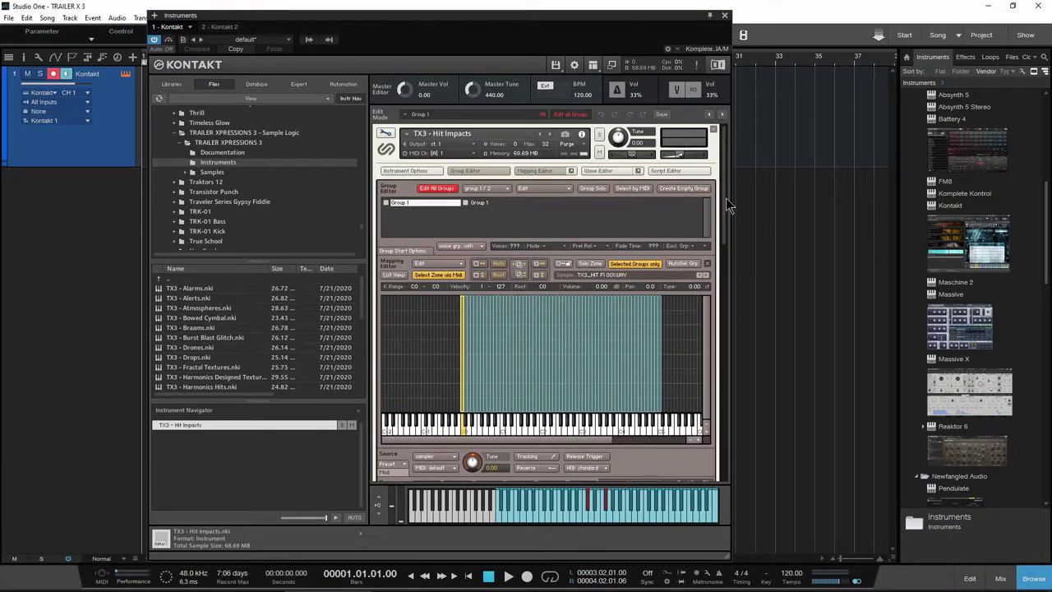
left_click(385, 134)
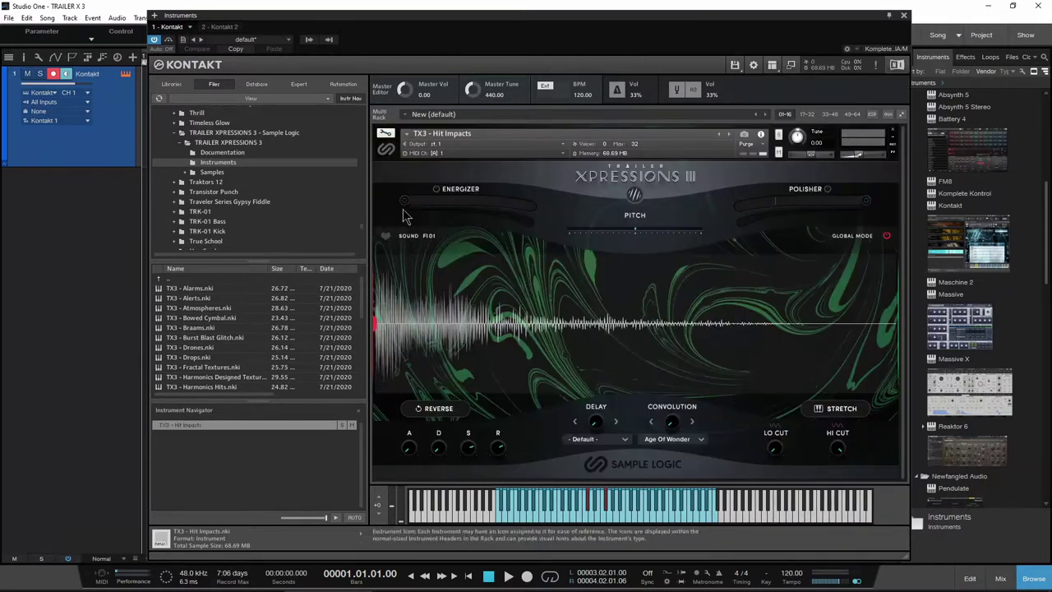
Step: Try the Play It Funky delay preset on RAWHIT 01 with a higher delay amount
left_click(619, 439)
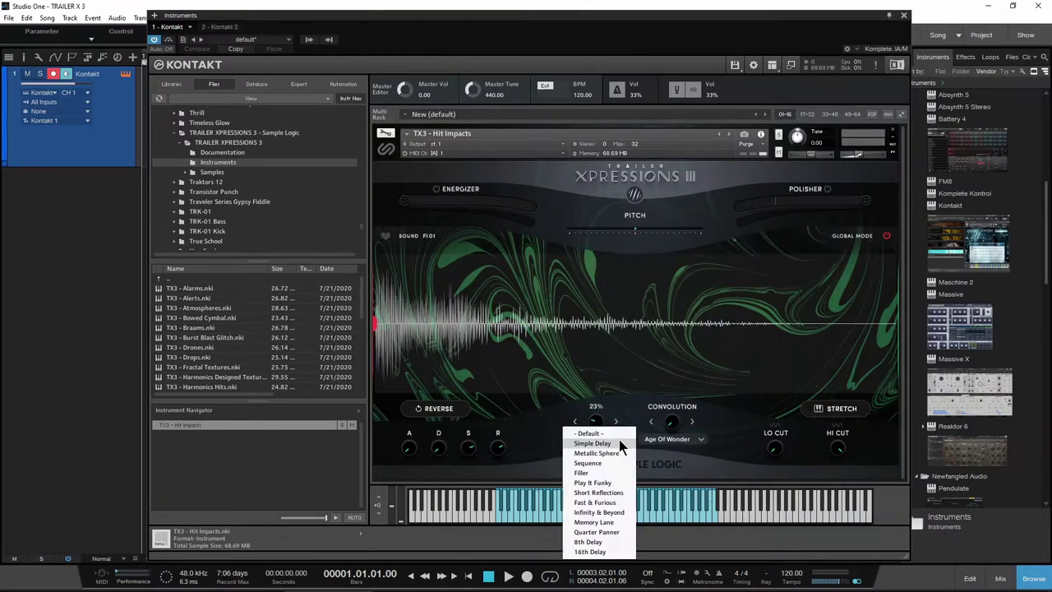
left_click(606, 483)
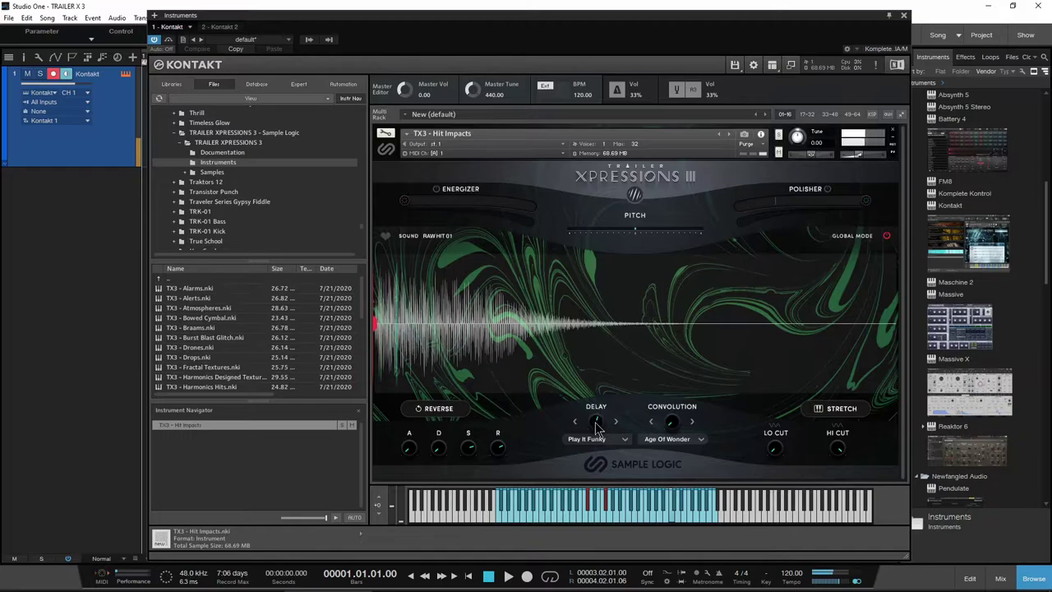
left_click_drag(598, 425, 599, 427)
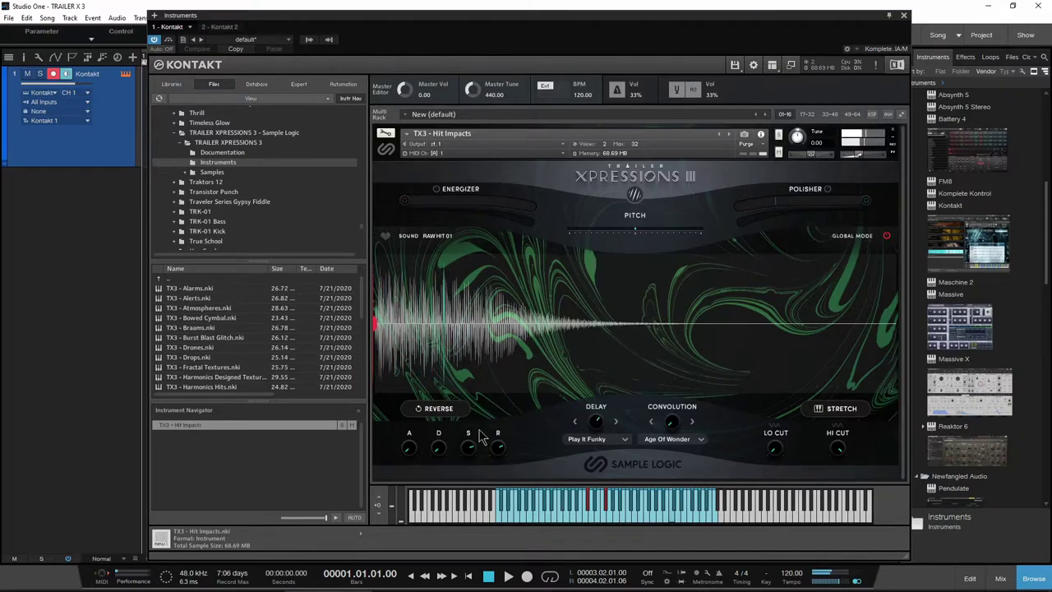
Step: Lengthen the envelope's Release and raise the Sustain to its maximum
left_click(499, 450)
left_click_drag(468, 448, 456, 460)
Step: Change the delay preset to 8th Delay and reduce the delay amount
left_click(599, 442)
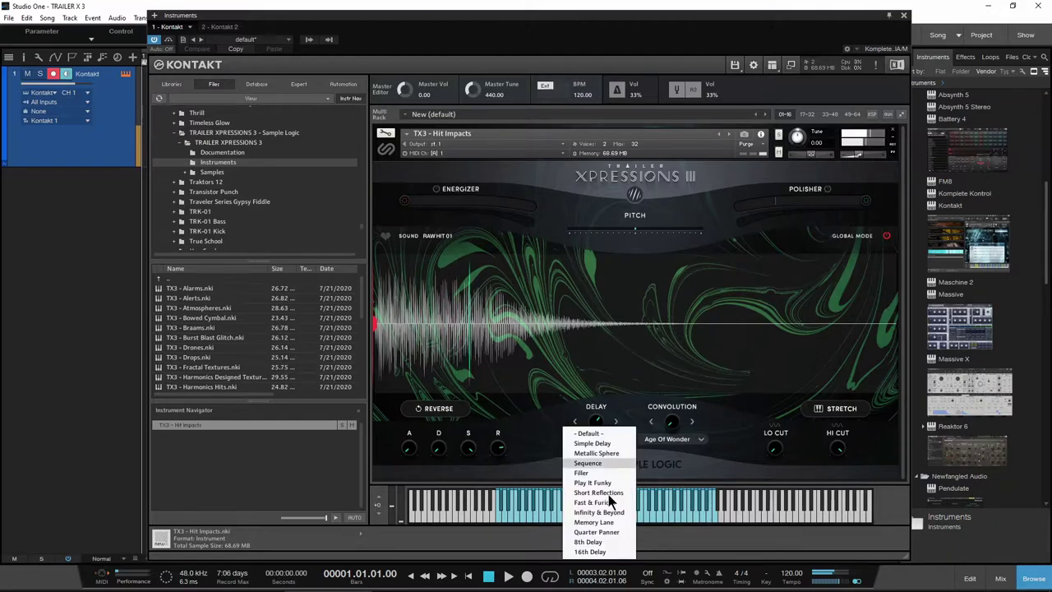
left_click(605, 543)
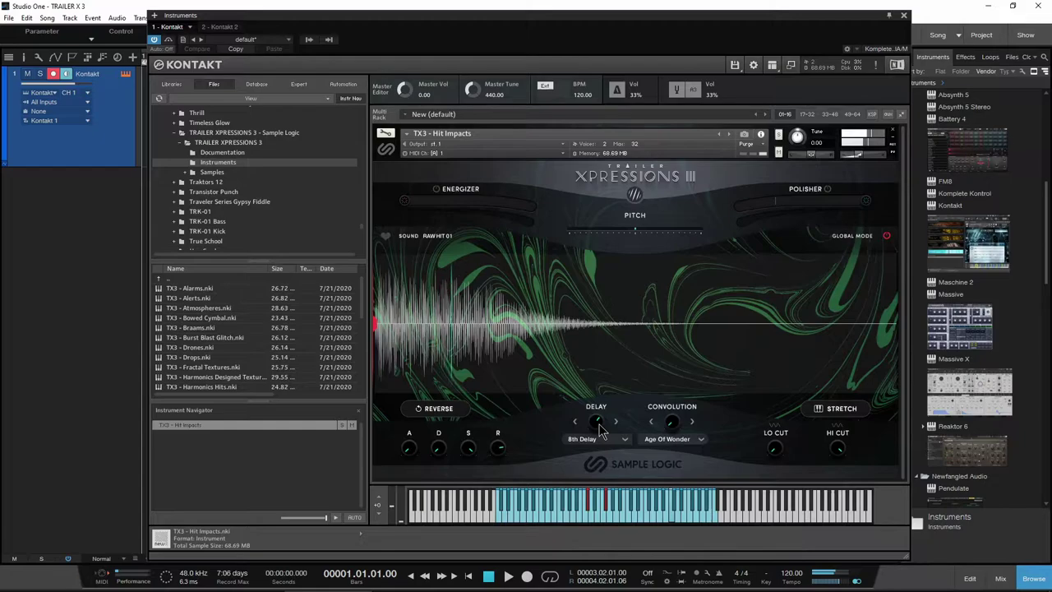
left_click_drag(599, 425, 599, 467)
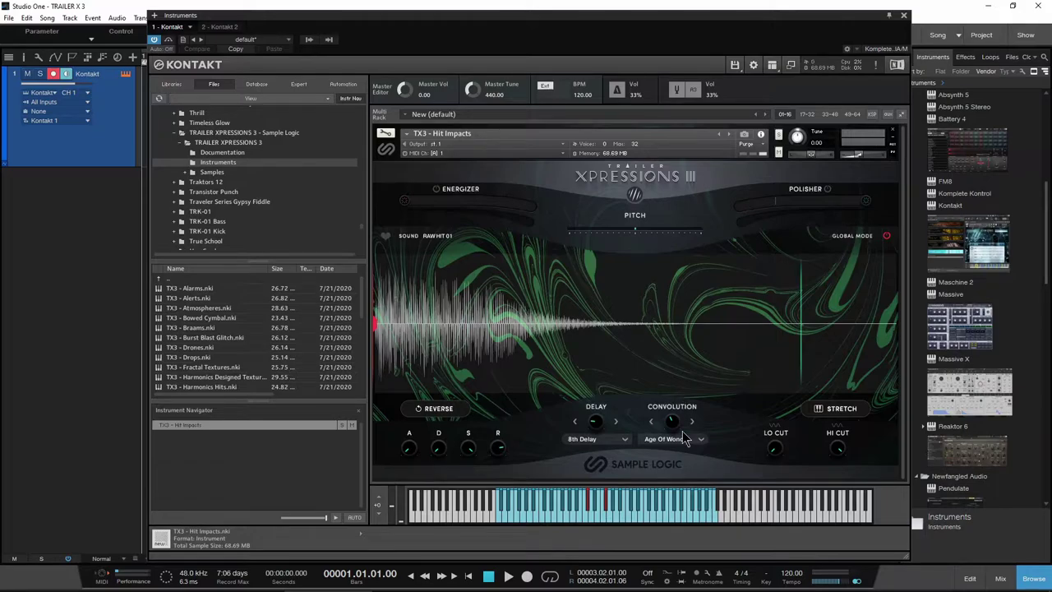
Step: Select the Thicker convolution preset, try it at 59% and settle the convolution amount at 30%
left_click(682, 438)
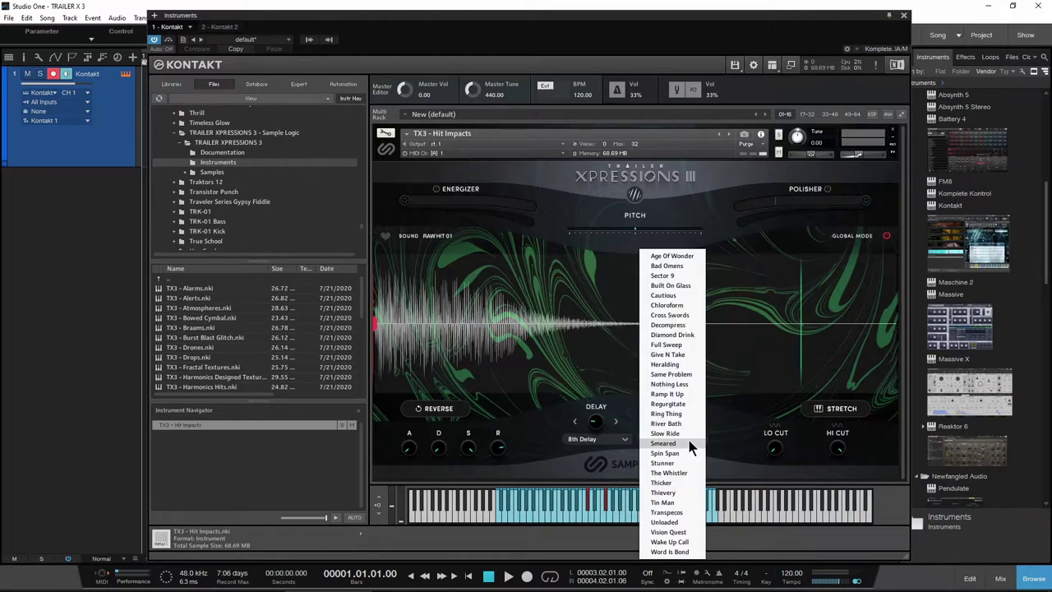
left_click(677, 482)
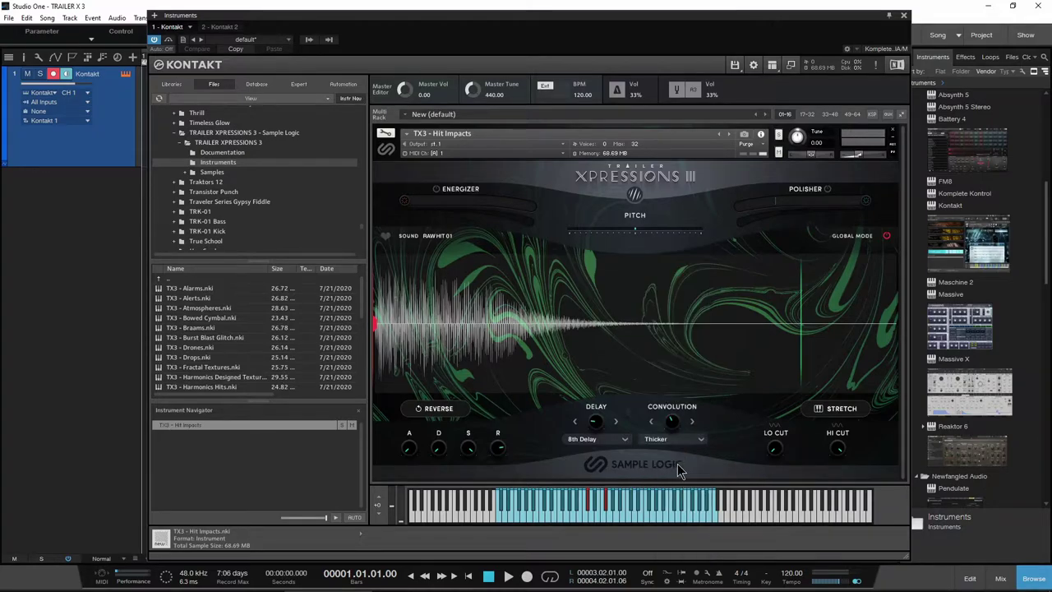
left_click_drag(672, 421, 679, 409)
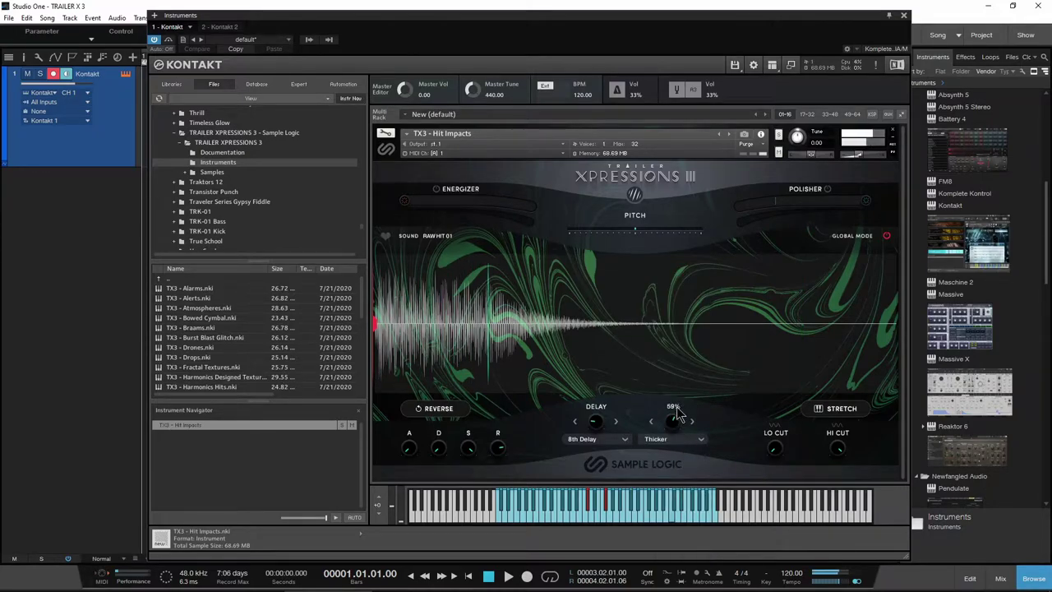
scroll(676, 424, "down", 1)
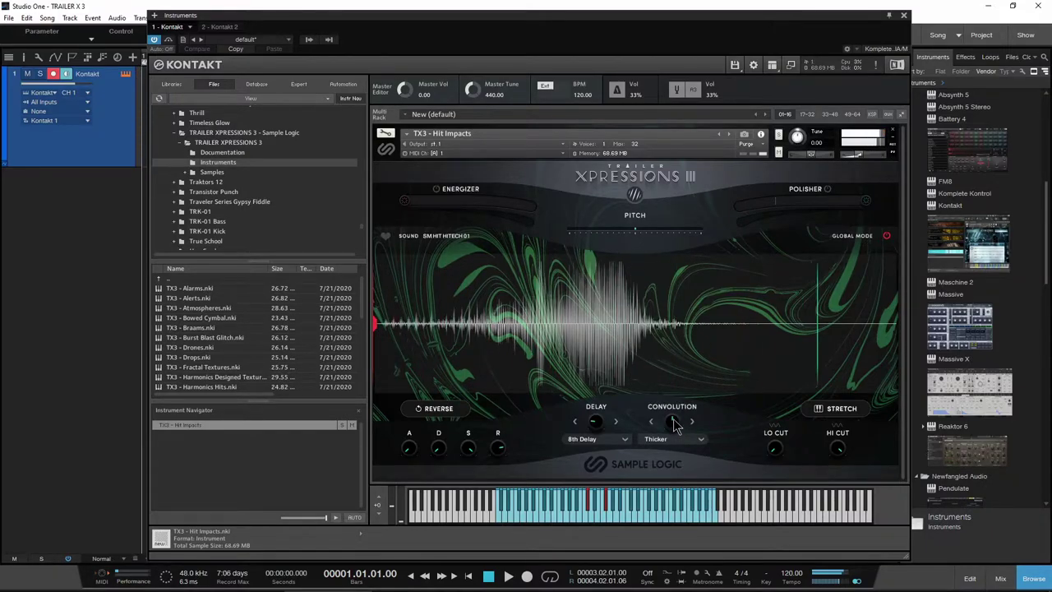
left_click_drag(673, 424, 673, 444)
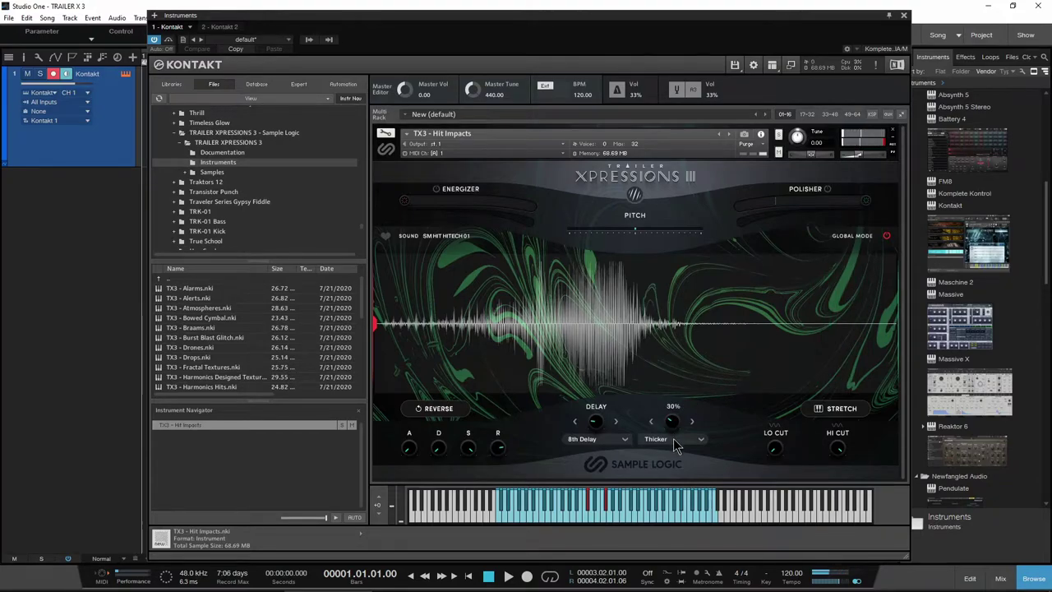
scroll(205, 319, "down", 4)
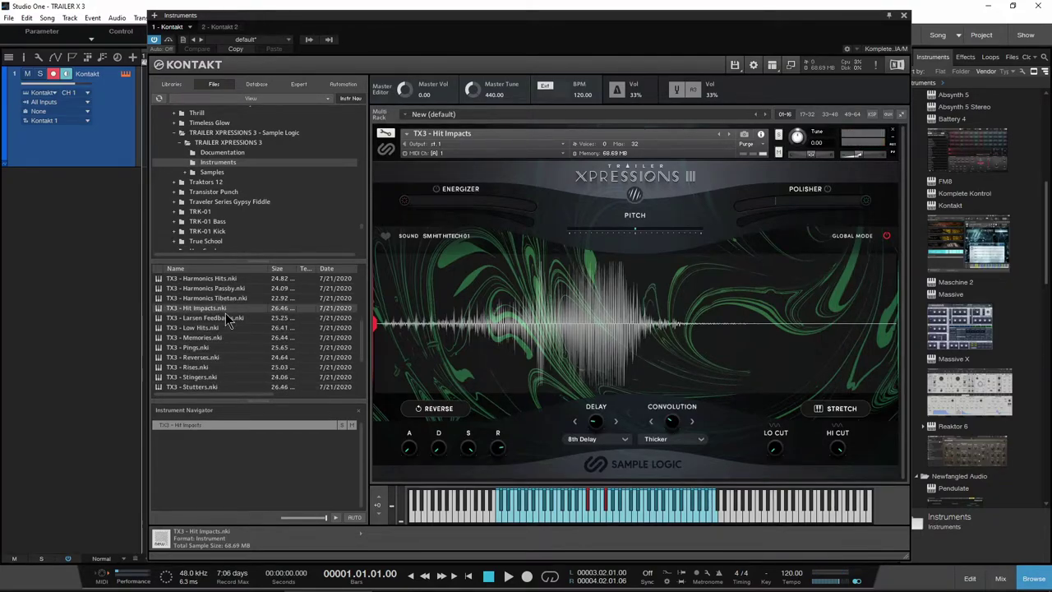
scroll(226, 329, "down", 1)
scroll(228, 370, "up", 5)
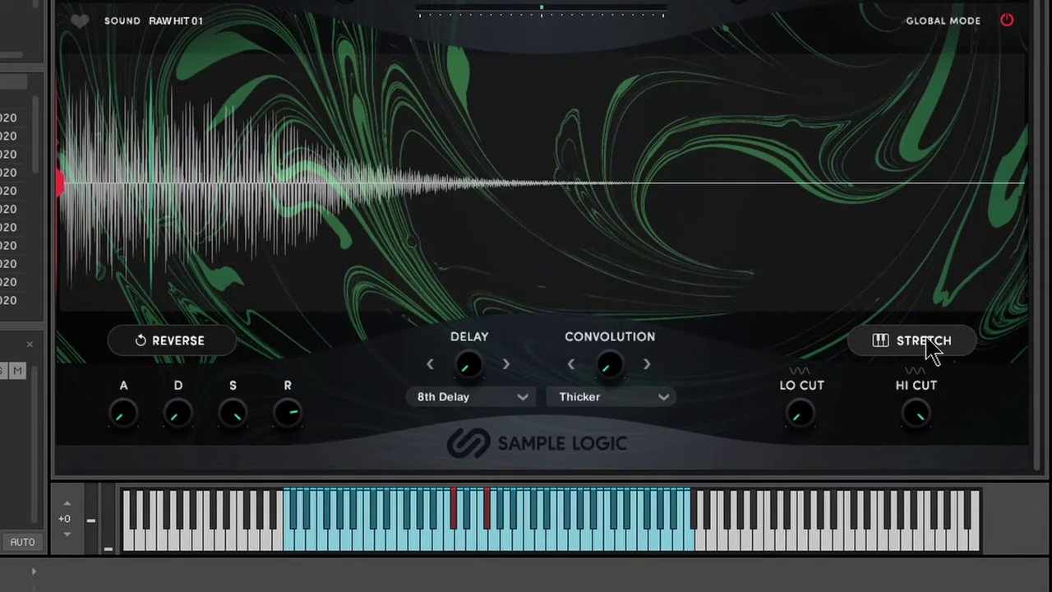
Step: Turn Stretch on to audition RAWHIT 01 across the whole keyboard, and turn it off again
left_click(933, 349)
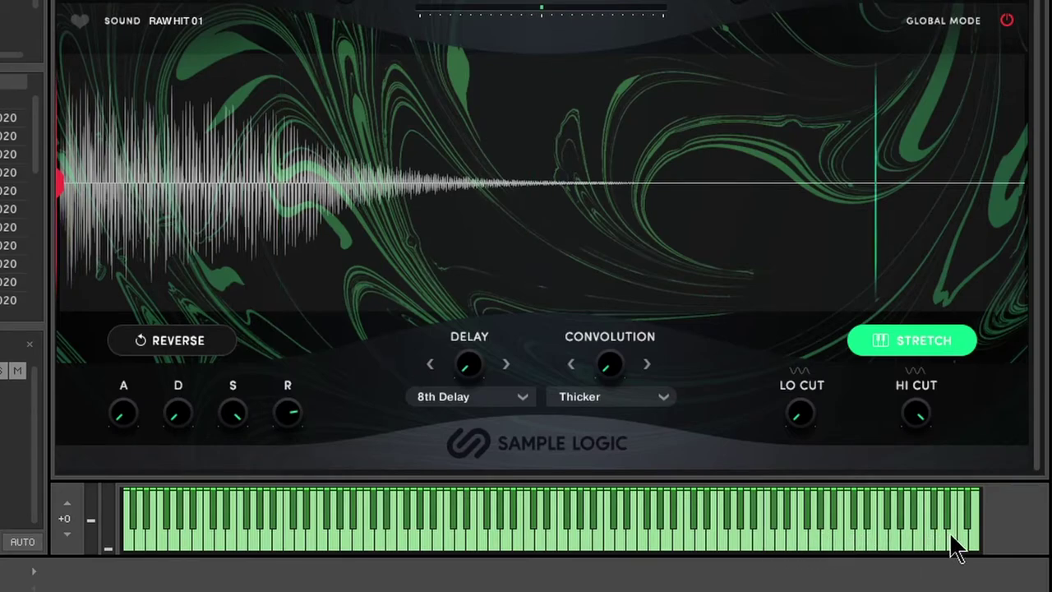
left_click(919, 355)
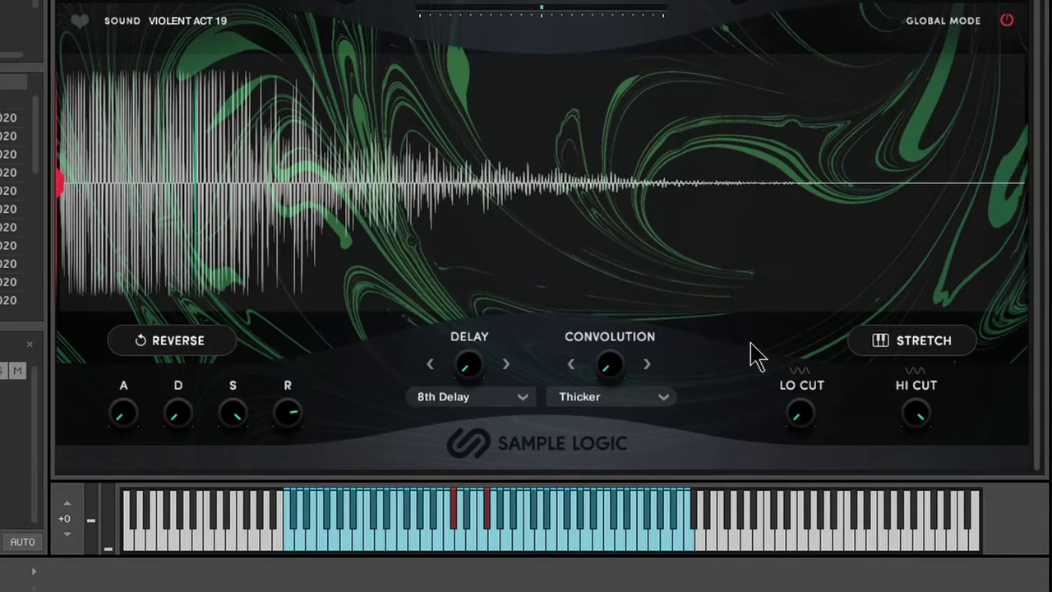
Step: Turn Stretch on and back off for the Violent Act sounds, and try out the Lo Cut and Hi Cut filters
left_click(896, 345)
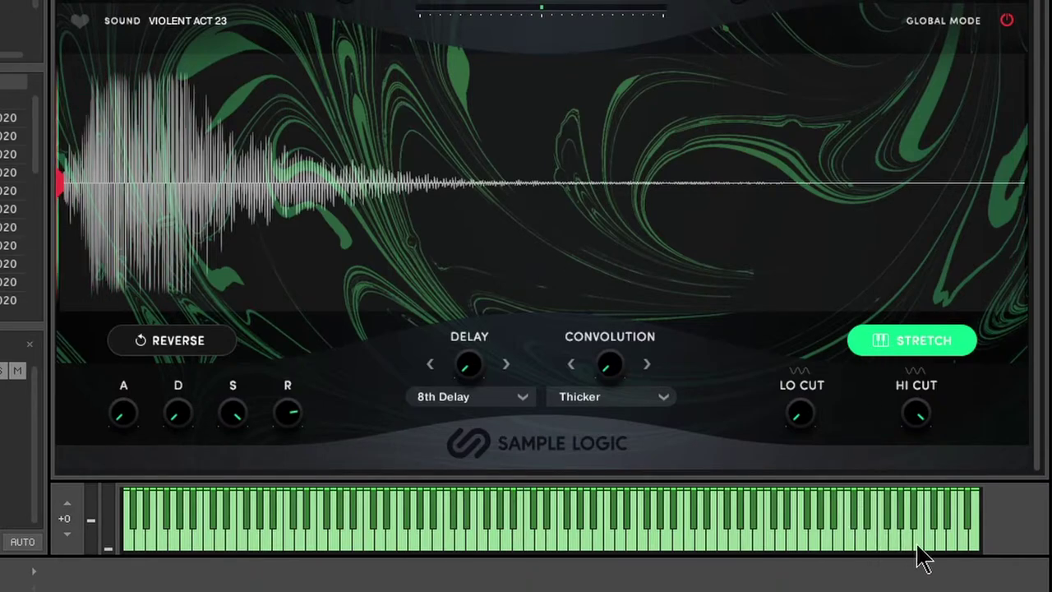
left_click(936, 350)
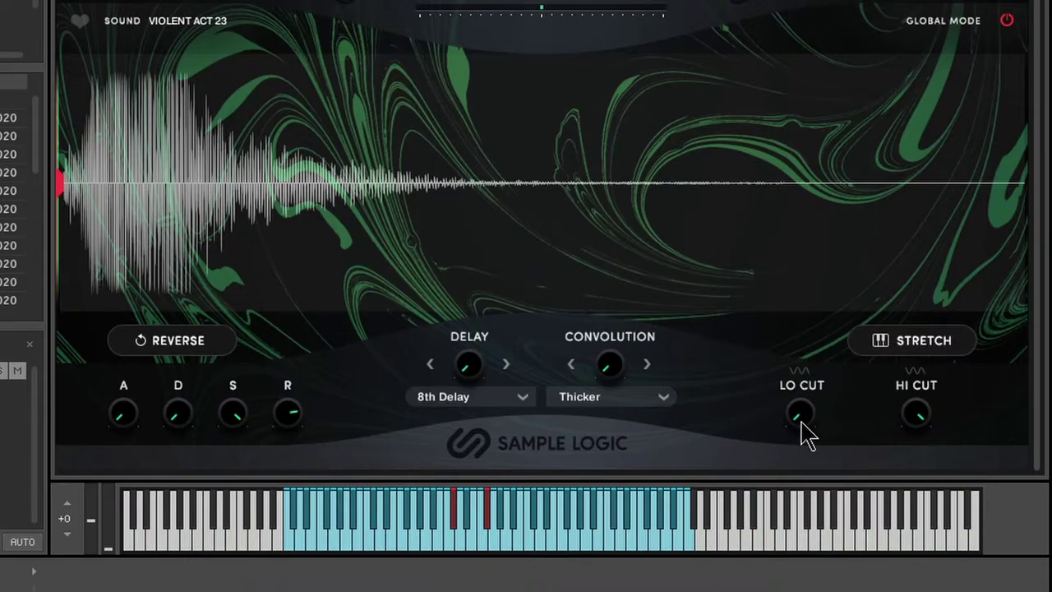
left_click_drag(801, 425, 805, 451)
left_click_drag(897, 431, 940, 423)
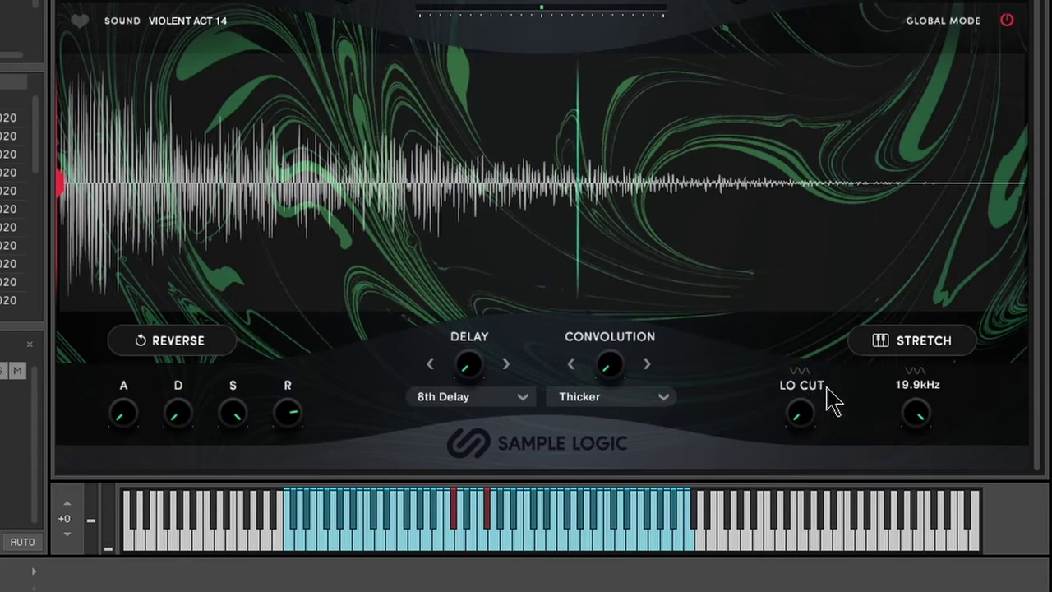
Step: Enable the Lo Cut LFO with Sine type, 1/4 speed and 100% intensity, raise its Fade In, and turn on Retrigger
left_click(806, 373)
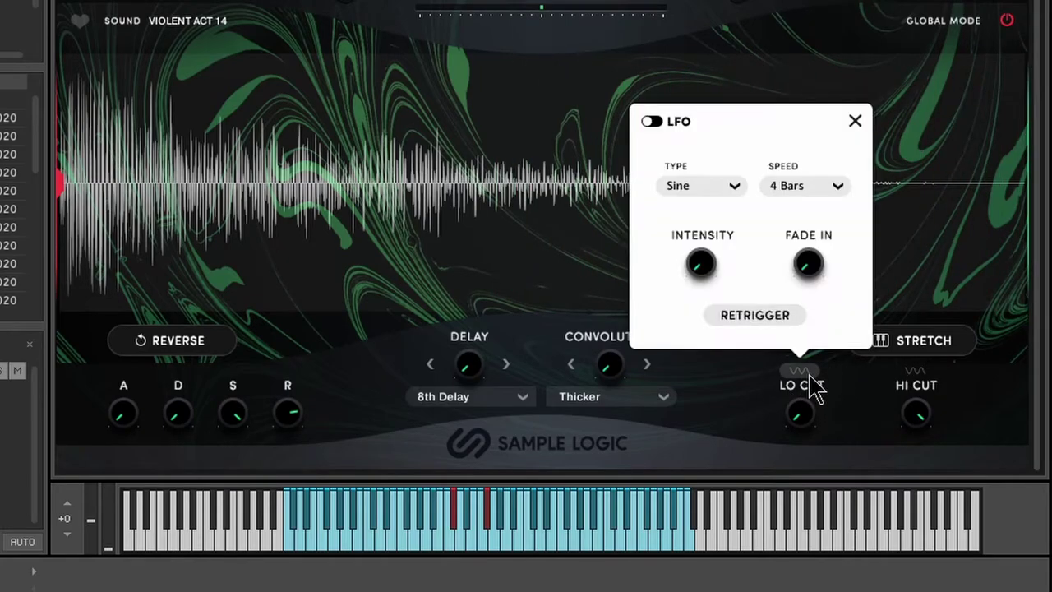
left_click(723, 187)
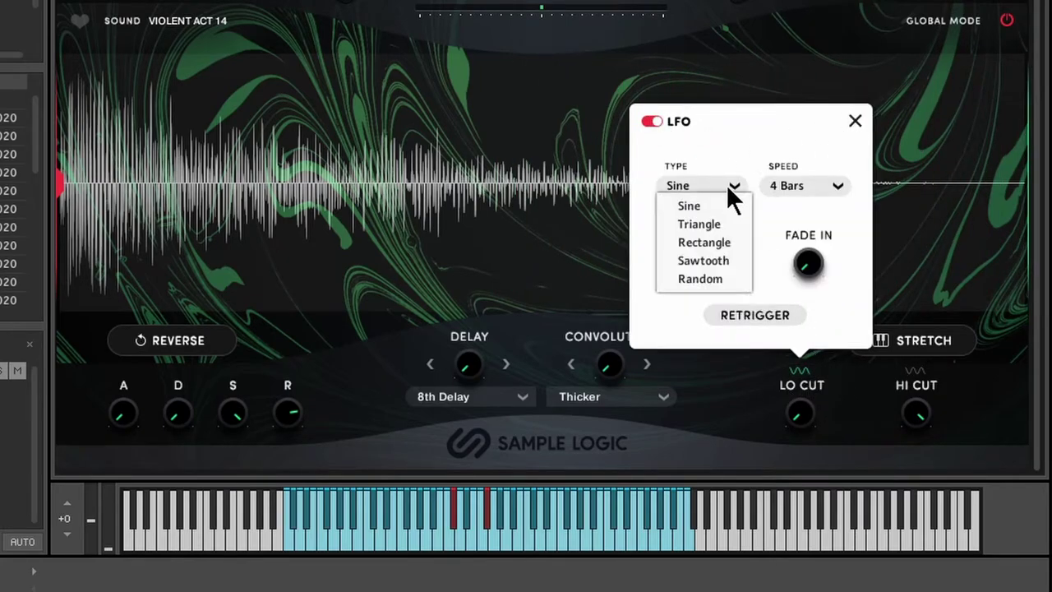
left_click(738, 189)
left_click(809, 186)
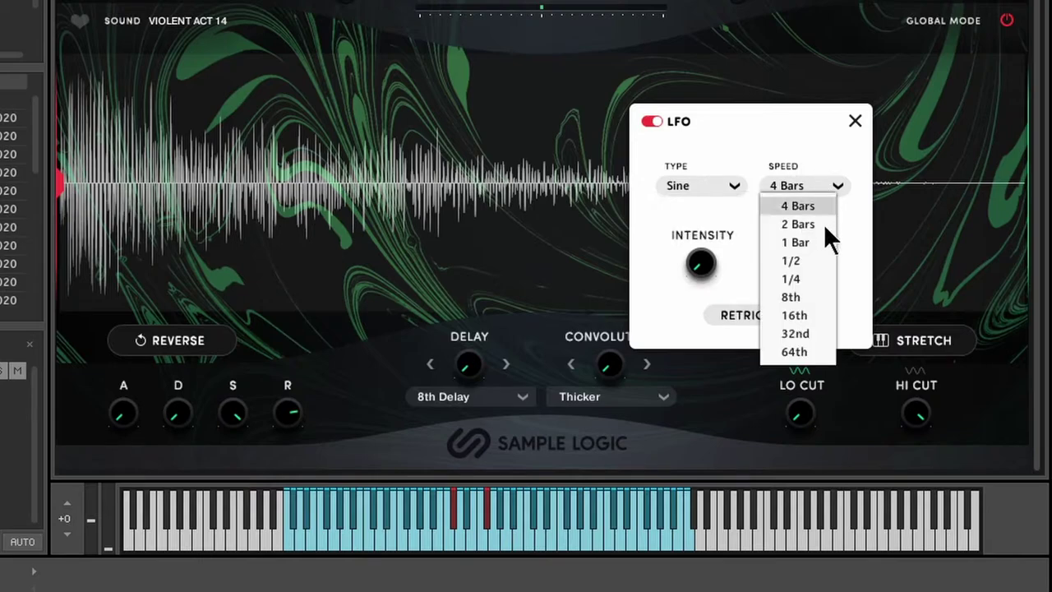
left_click(810, 279)
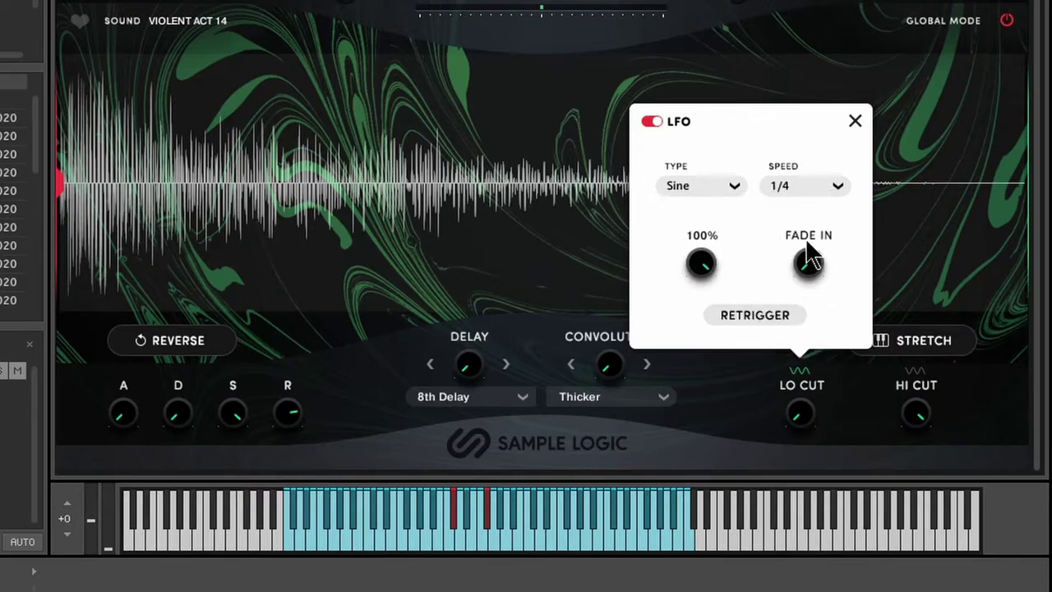
mouse_move(807, 267)
left_mouse_down()
mouse_move(814, 236)
mouse_move(808, 263)
mouse_move(809, 251)
left_mouse_up()
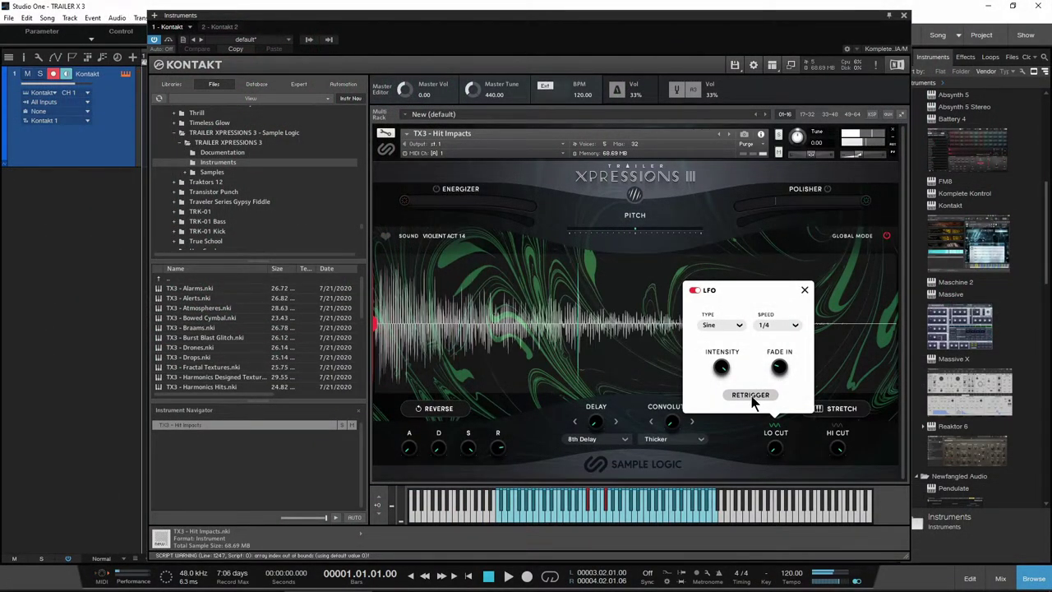
left_click(751, 397)
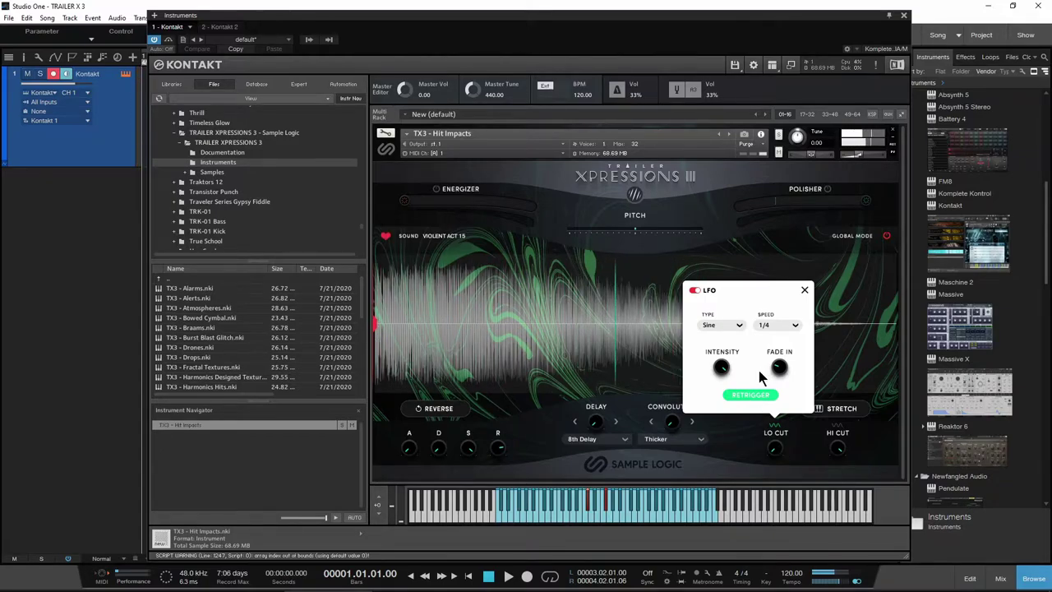
Step: Set the Lo Cut LFO speed to 64th and try its intensity at 40%
left_click(768, 325)
left_click(772, 414)
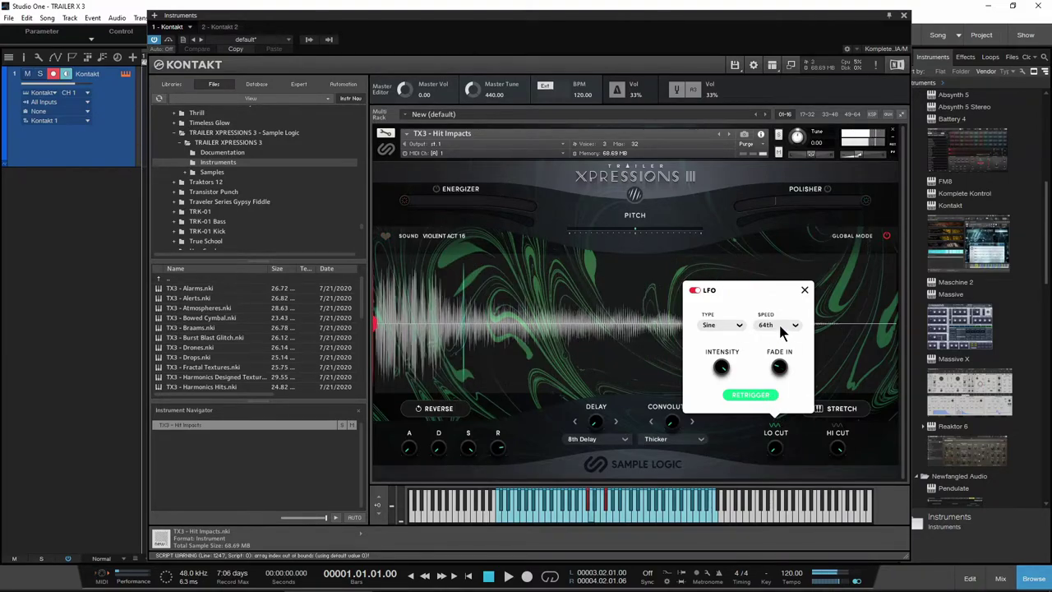
mouse_move(723, 372)
left_click_drag(723, 372, 717, 421)
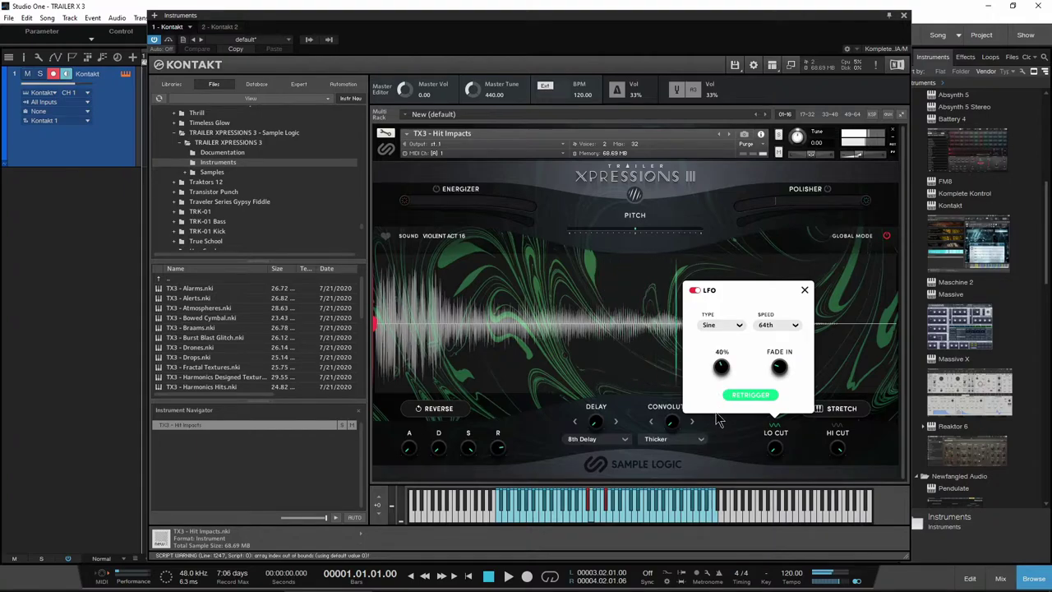
left_click(804, 290)
left_click(775, 425)
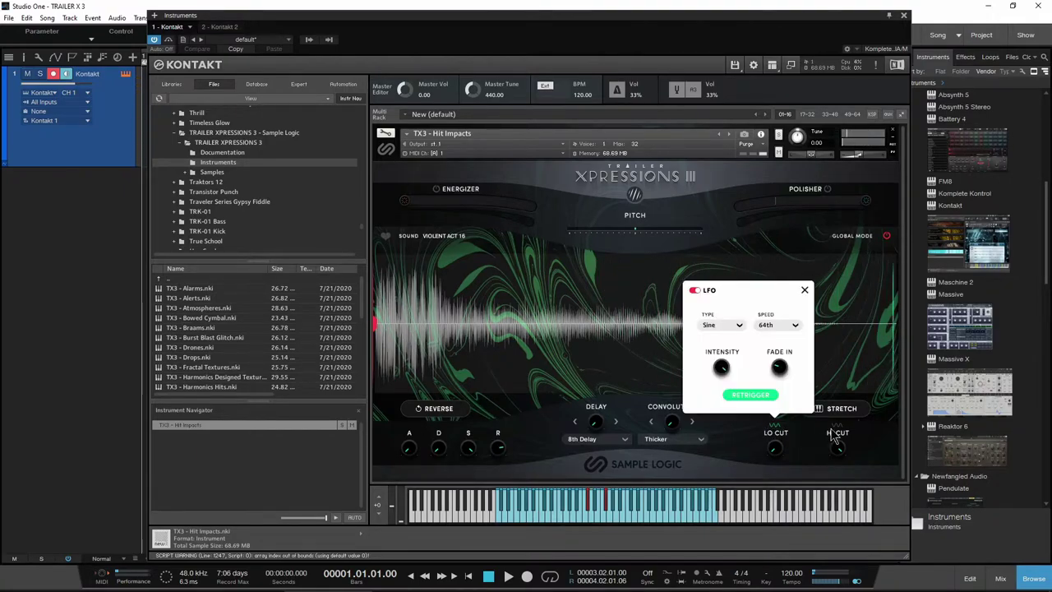
Step: Enable the Hi Cut LFO with Triangle type, 1/2 speed and 14% Fade In, raise its intensity, and turn on Retrigger
left_click(837, 426)
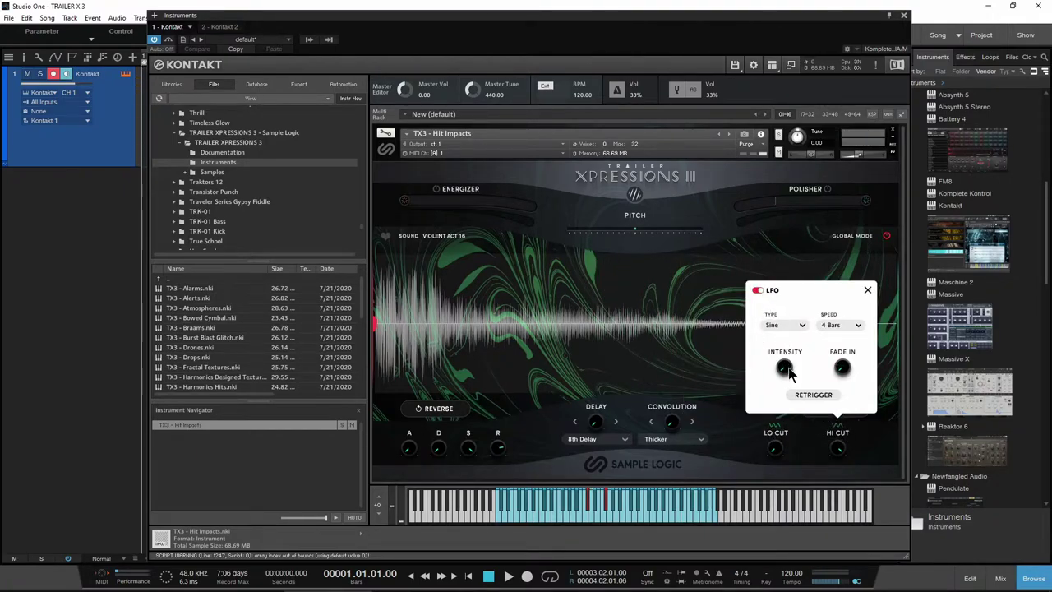
left_click(854, 325)
left_click(845, 365)
left_click(785, 324)
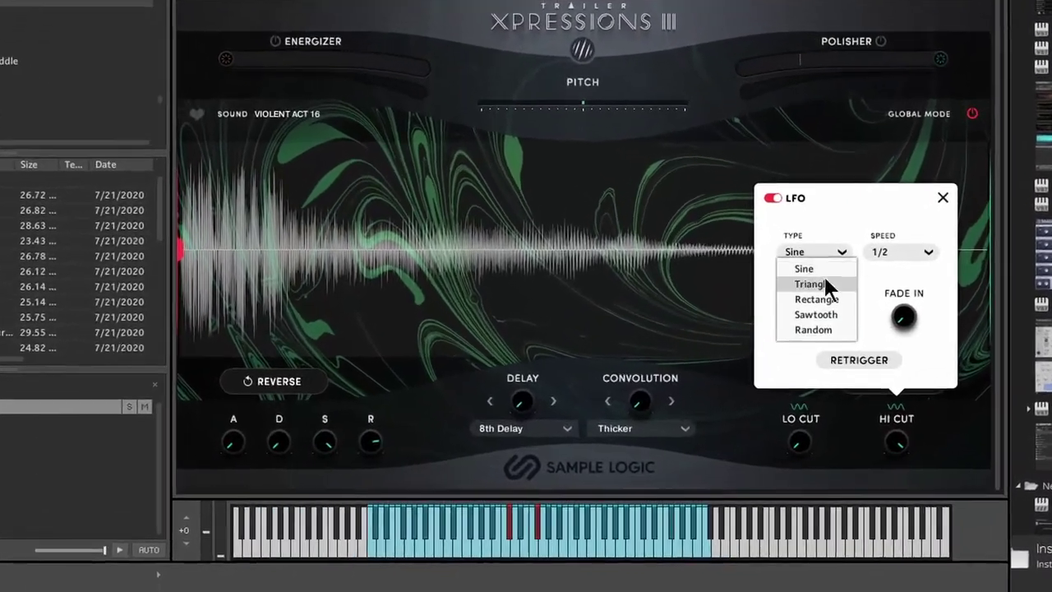
left_click(824, 284)
left_click_drag(901, 317, 872, 333)
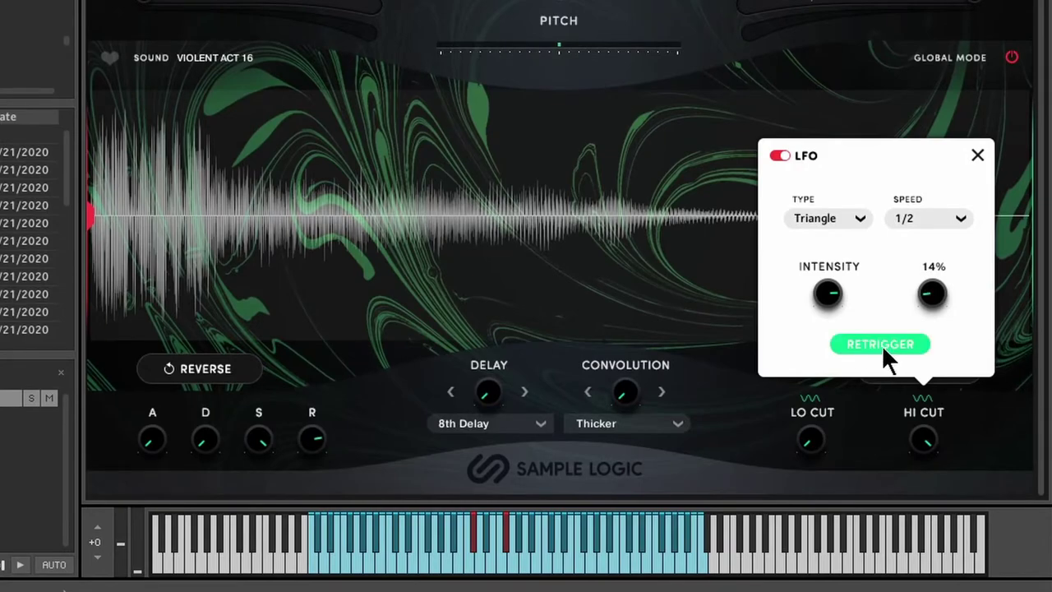
left_click_drag(841, 288, 836, 338)
Step: Try the Lo Cut filter at 19.9 kHz, turn off its LFO, and lower Hi Cut to about mid-range
left_click_drag(822, 441, 812, 243)
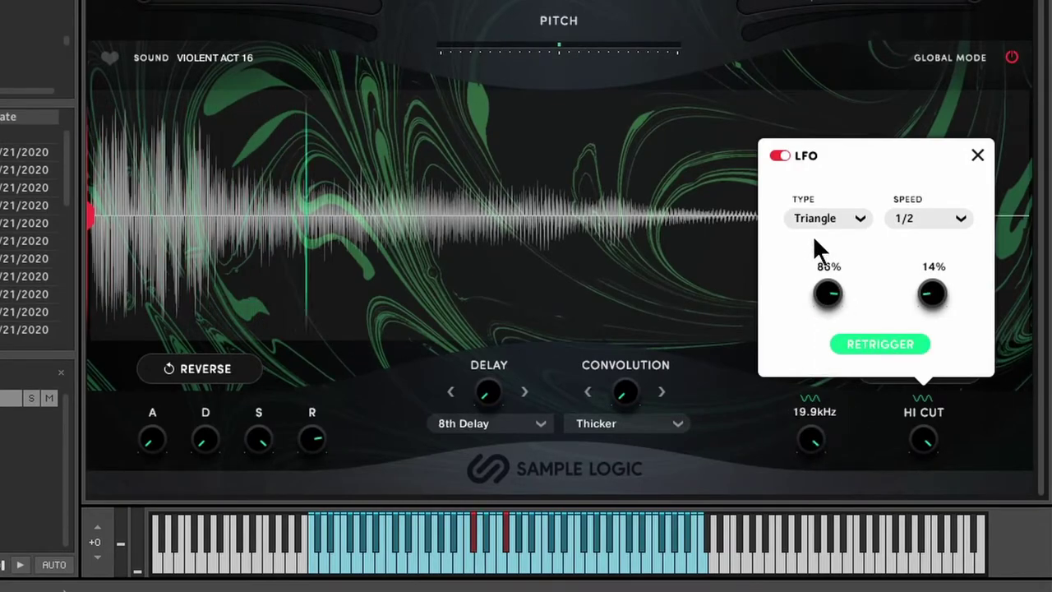
left_click(811, 398)
left_click(705, 158)
left_click_drag(927, 453, 934, 535)
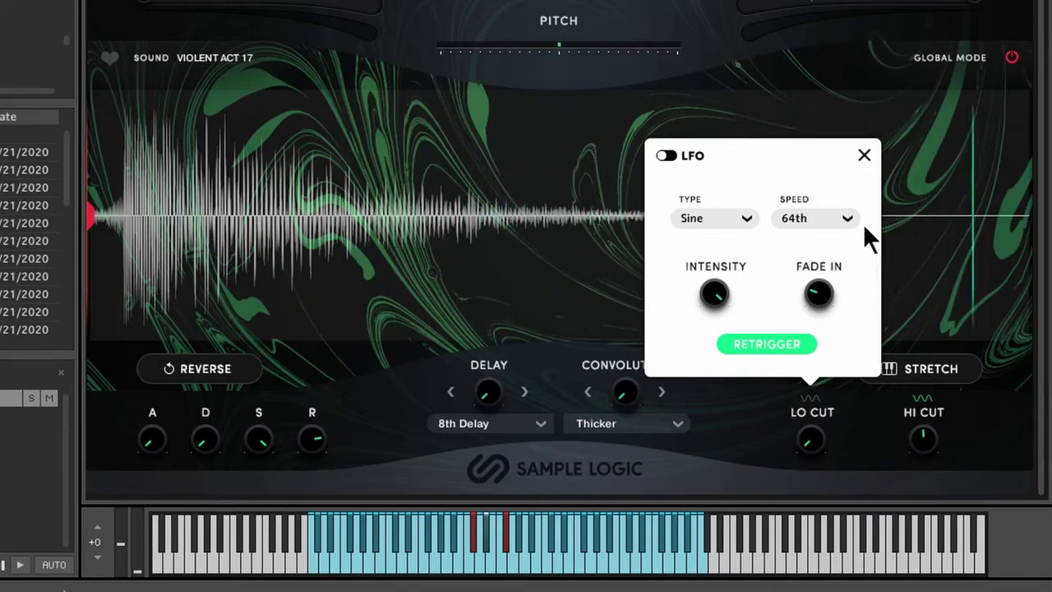
left_click(864, 155)
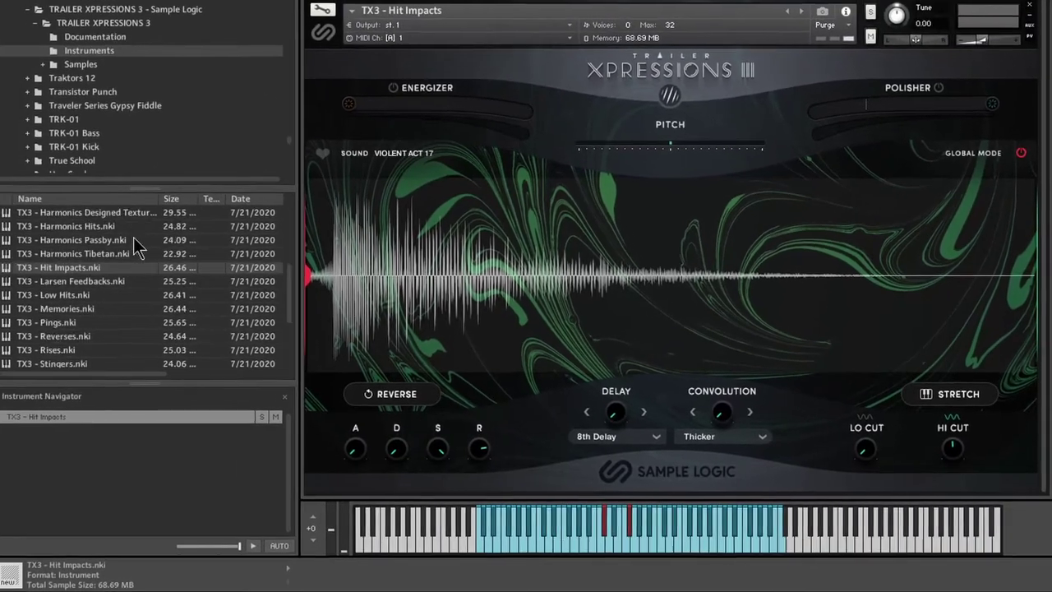
Step: Load TX3 - Pings.nki into the rack alongside the Hit Impacts instrument
scroll(138, 247, "down", 1)
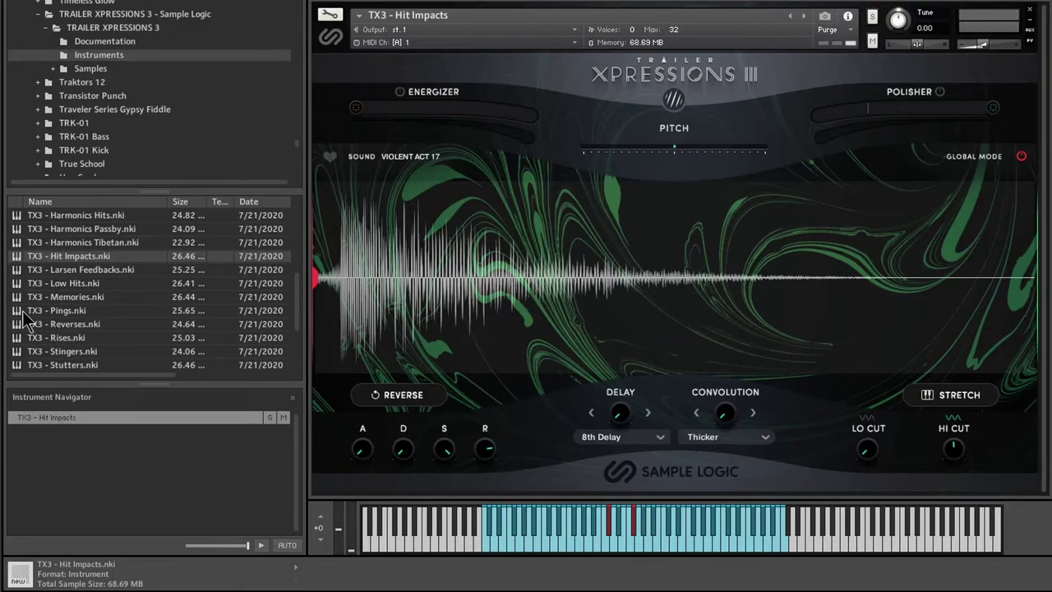
key("Down")
key("Down")
key("Down")
key("Down")
key("Return")
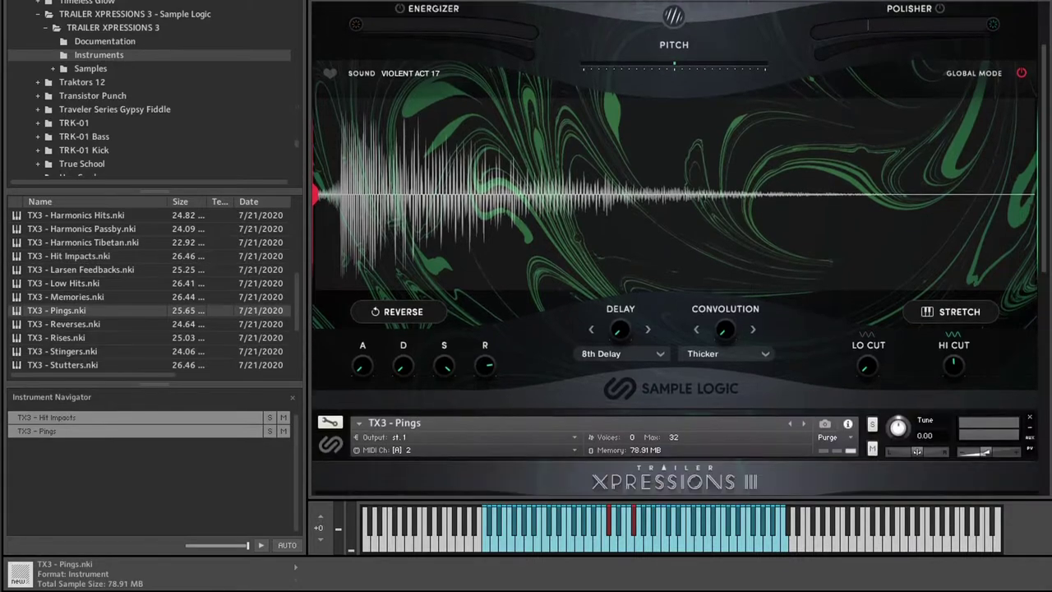
Step: Set the TX3 - Pings MIDI channel to omni and audition it layered with Hit Impacts
left_click_drag(1044, 165, 1039, 349)
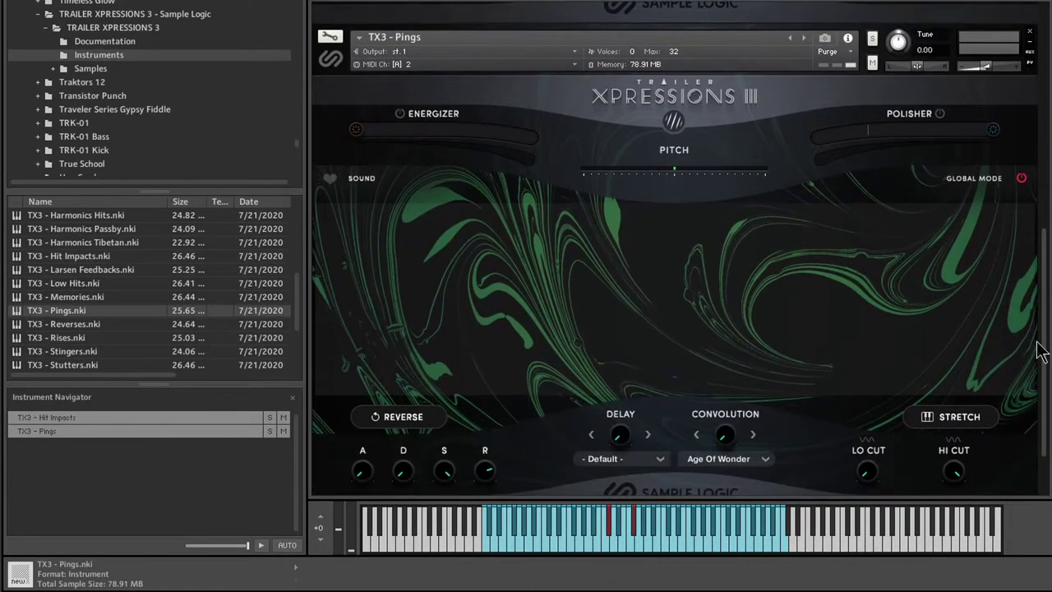
left_click(562, 65)
left_click(482, 78)
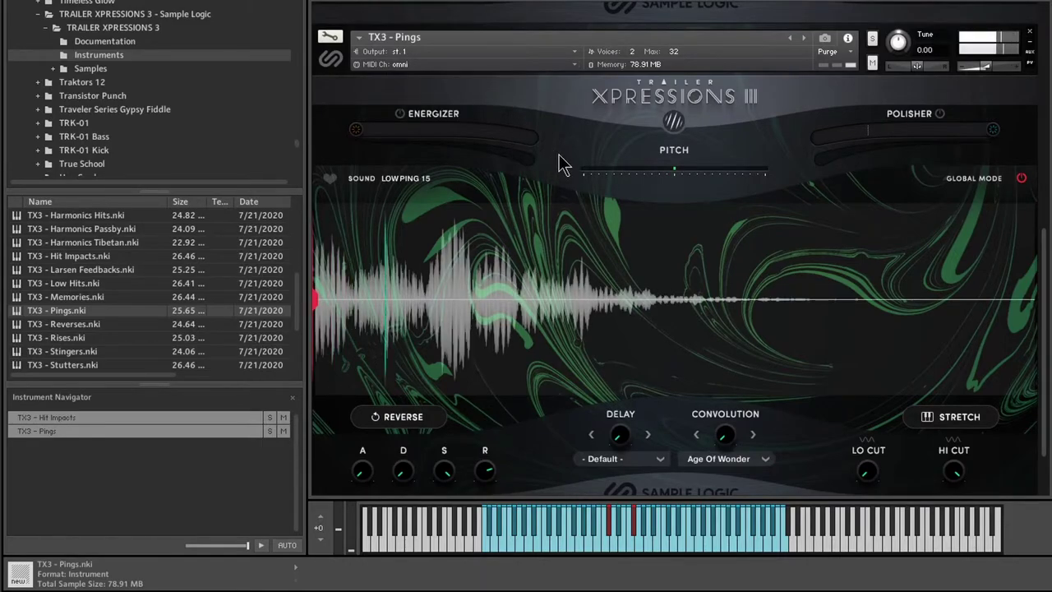
scroll(584, 188, "up", 3)
scroll(666, 256, "up", 5)
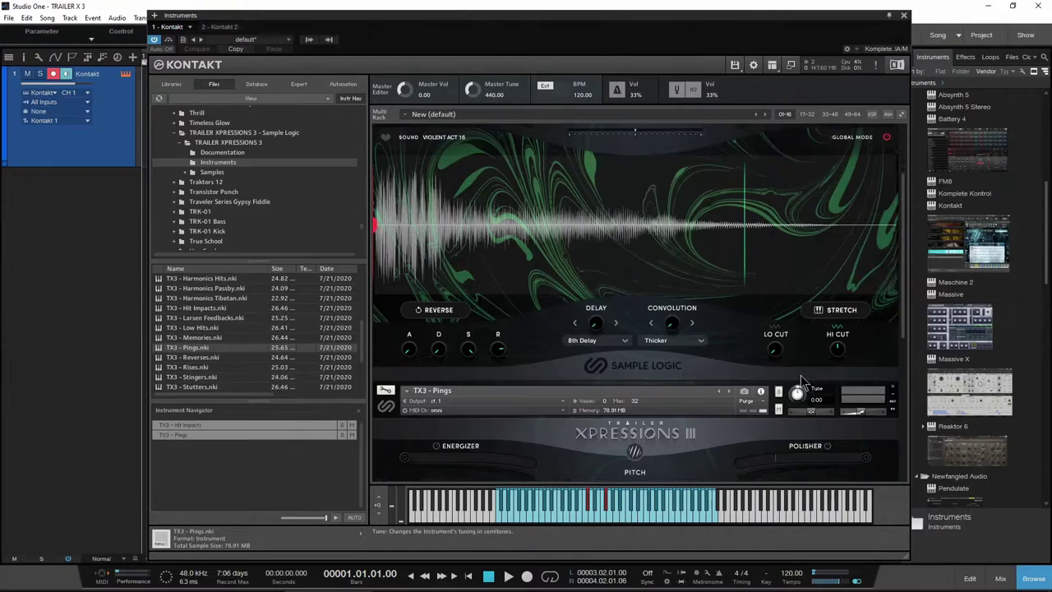
scroll(804, 383, "up", 1)
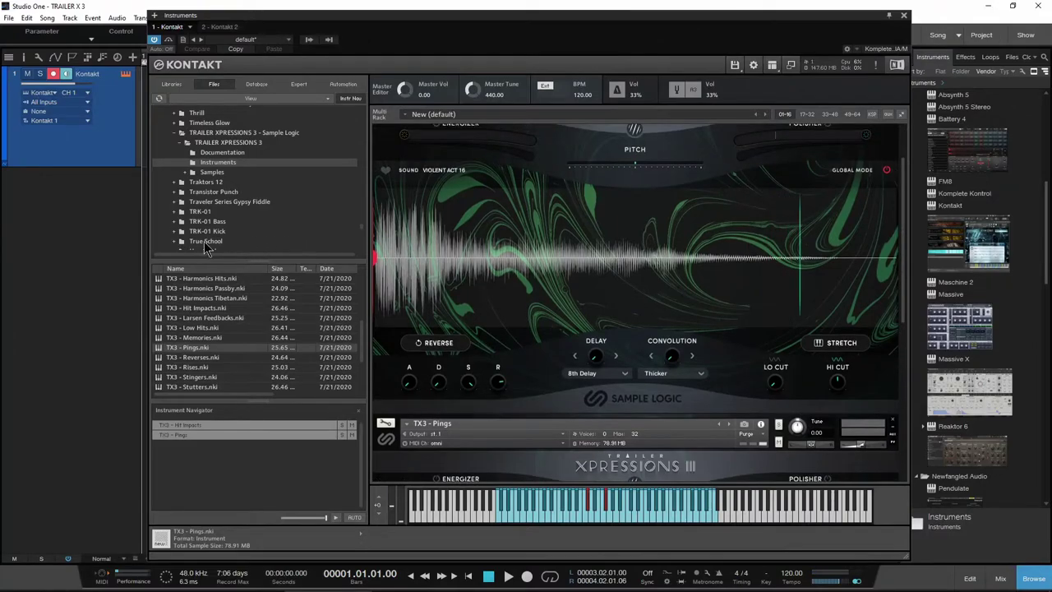
Step: Switch to the Studio One track list and add one new instrument track
right_click(103, 269)
left_click(115, 271)
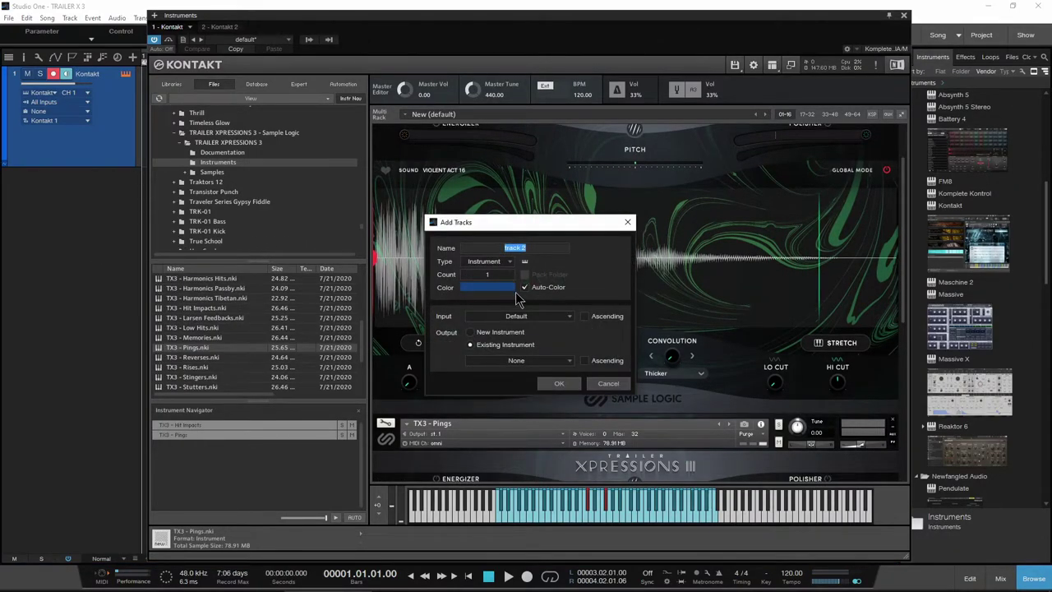
key("Return")
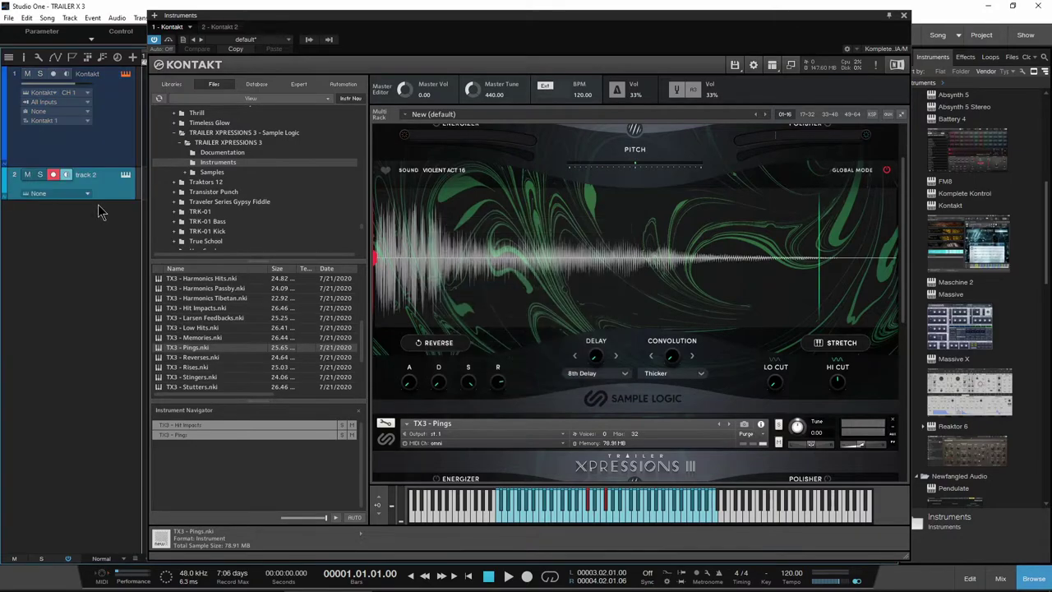
Step: Enlarge track 2 to show its routing, then send its output to the existing Kontakt instance on channel 2
left_click_drag(92, 197, 97, 267)
left_click(87, 194)
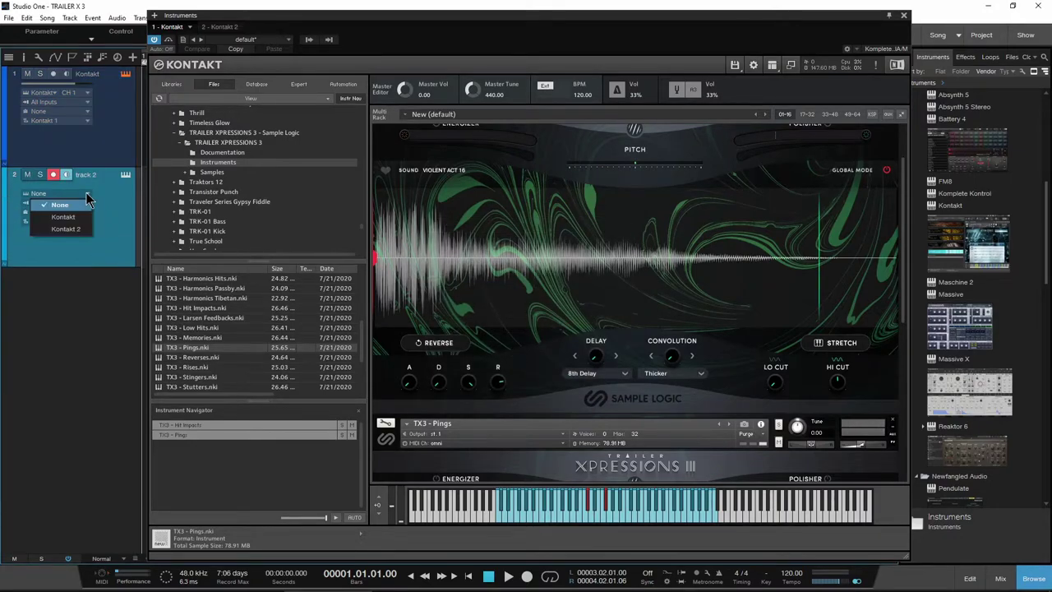
left_click(64, 217)
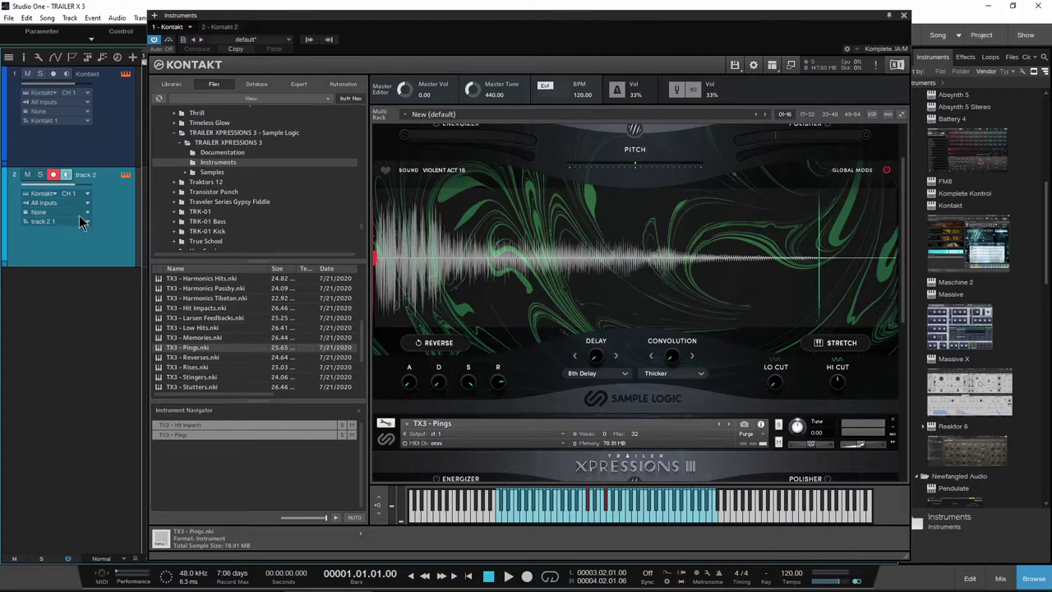
left_click(87, 194)
left_click(102, 216)
Step: Assign TX3 - Pings to MIDI channel 2 on Port A in Kontakt and audition it from track 2
scroll(536, 374, "down", 2)
left_click(435, 388)
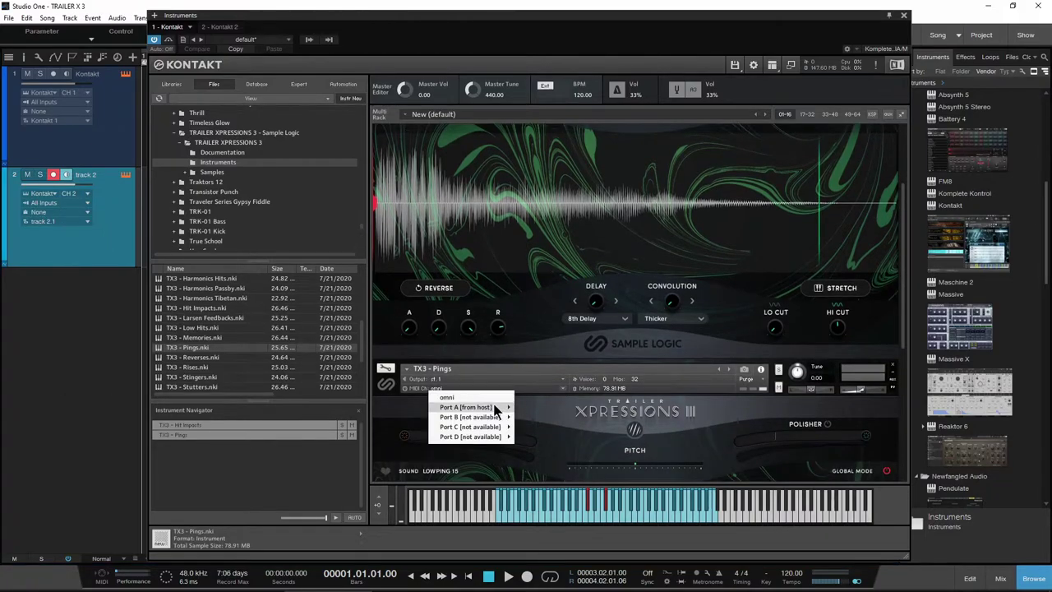
mouse_move(497, 408)
left_click(544, 413)
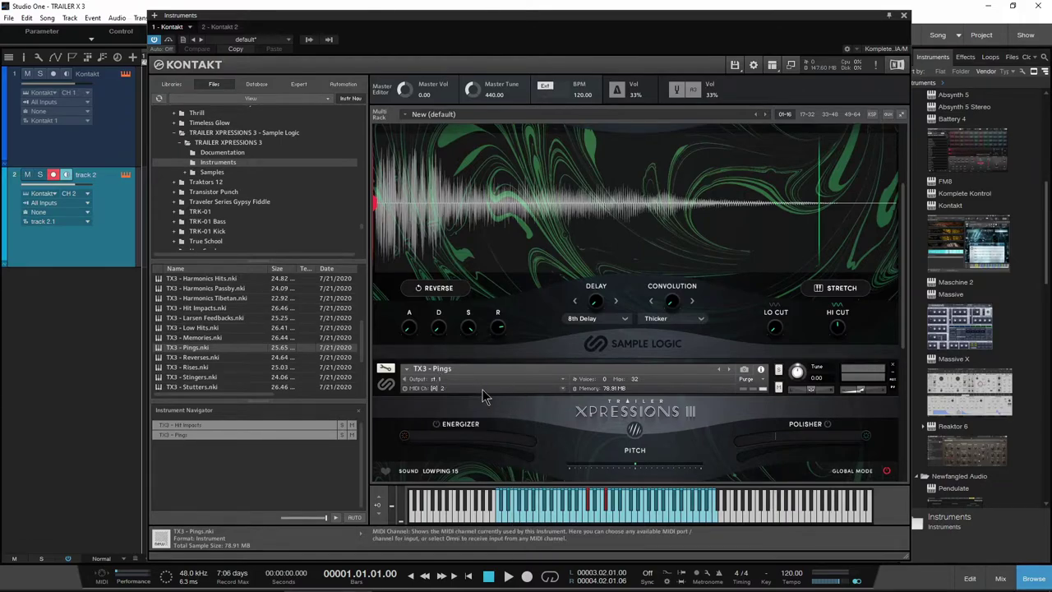
scroll(863, 316, "down", 1)
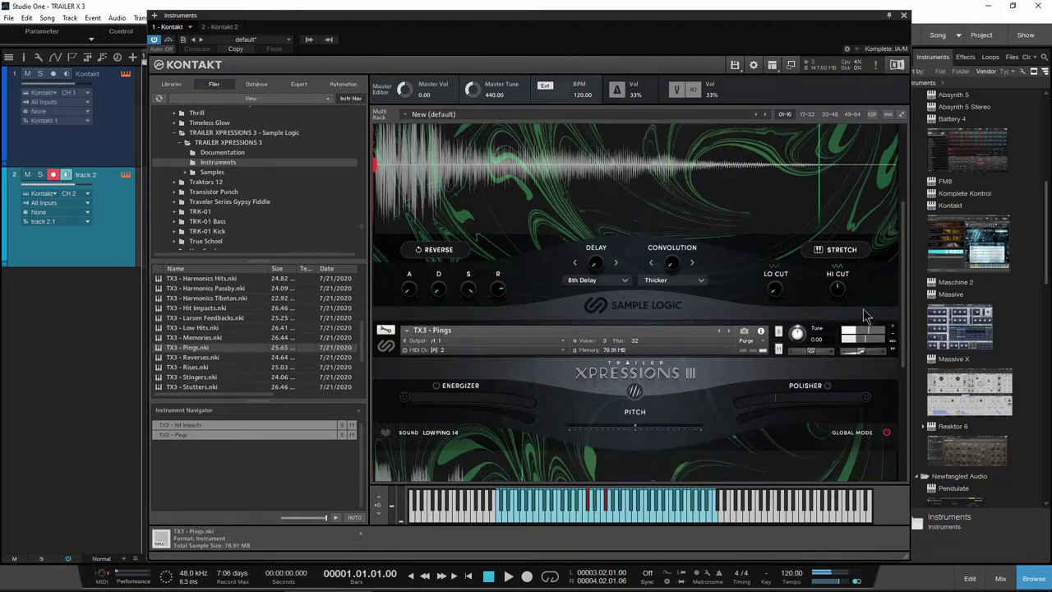
left_click_drag(908, 292, 906, 352)
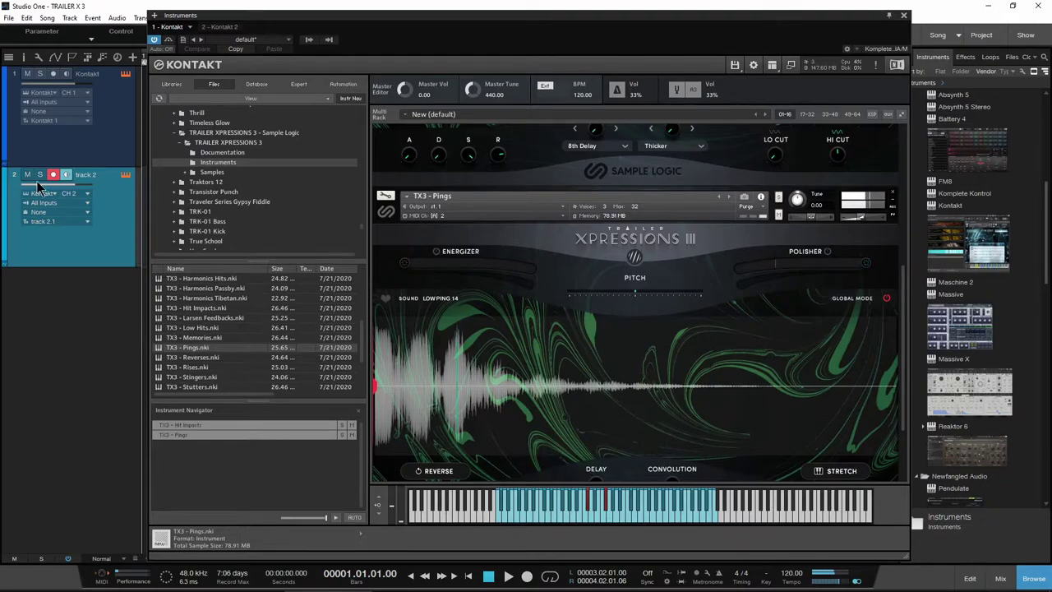
Step: Arm the first Kontakt track to play Hit Impacts, and turn off that instrument's Hi Cut LFO
left_click(47, 69)
scroll(678, 274, "up", 6)
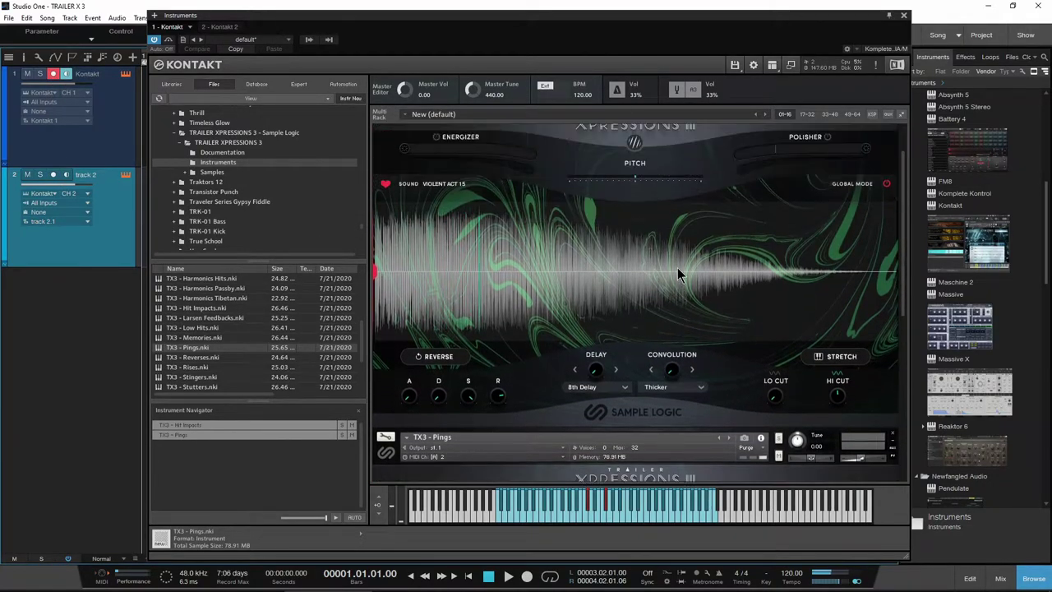
left_click(836, 374)
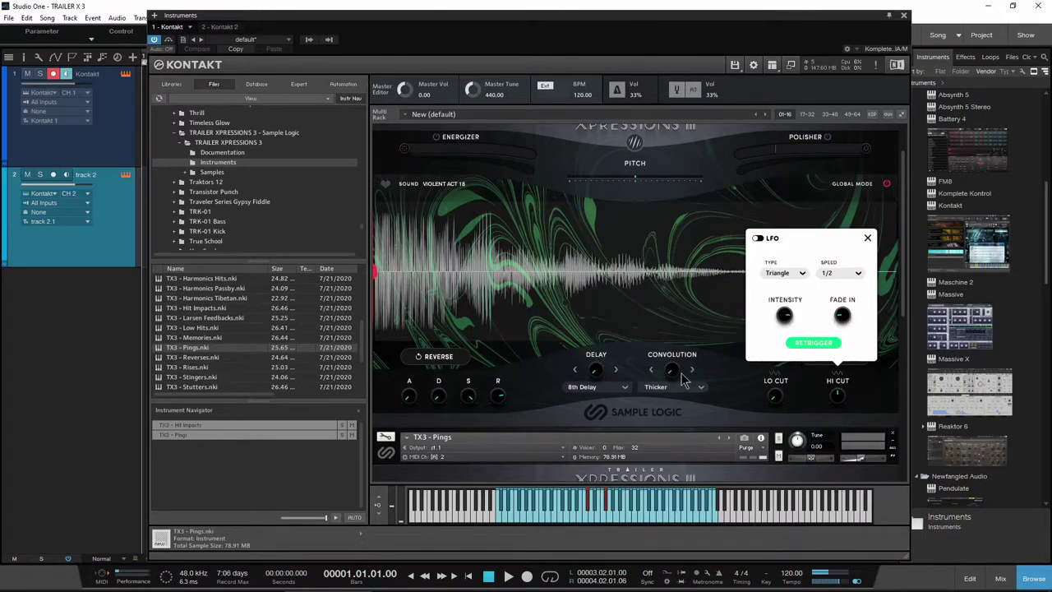
left_click(867, 237)
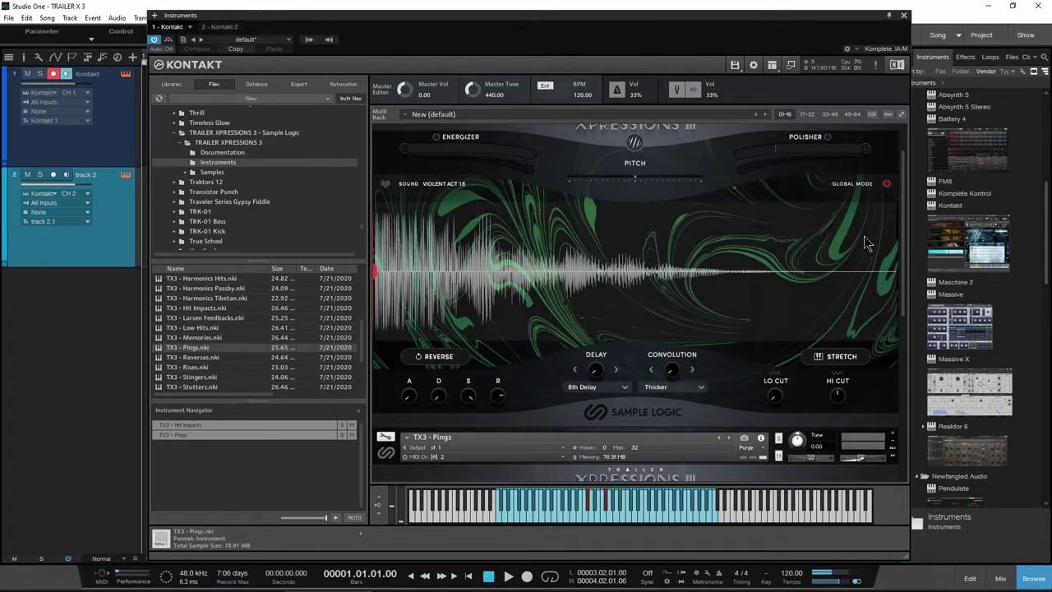
Step: Close the instrument window and add two more Kontakt instruments to the song as tracks 3 and 4
left_click(901, 13)
left_click_drag(953, 245, 70, 402)
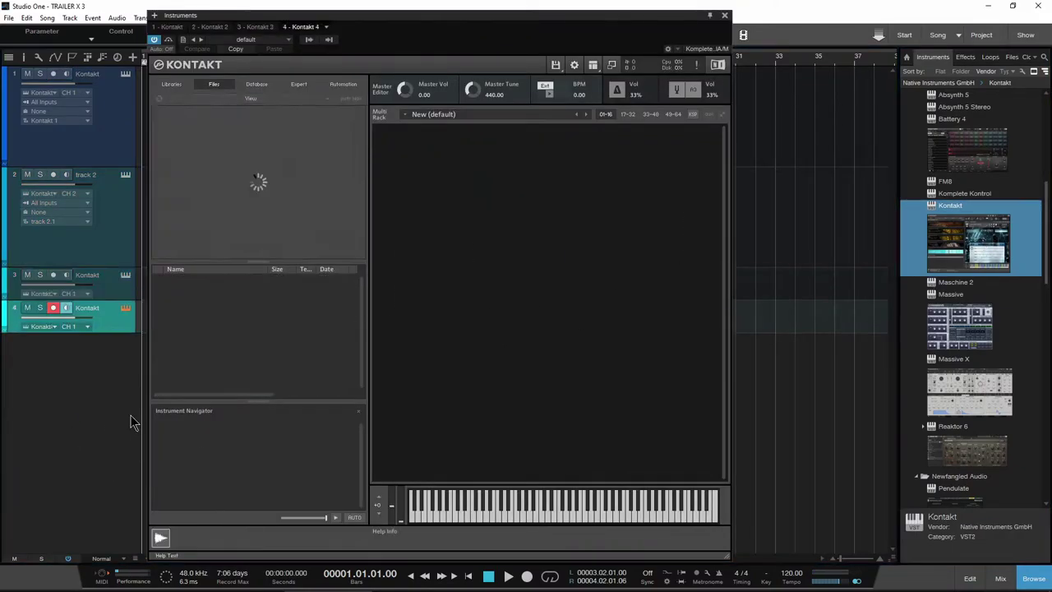
left_click(155, 346)
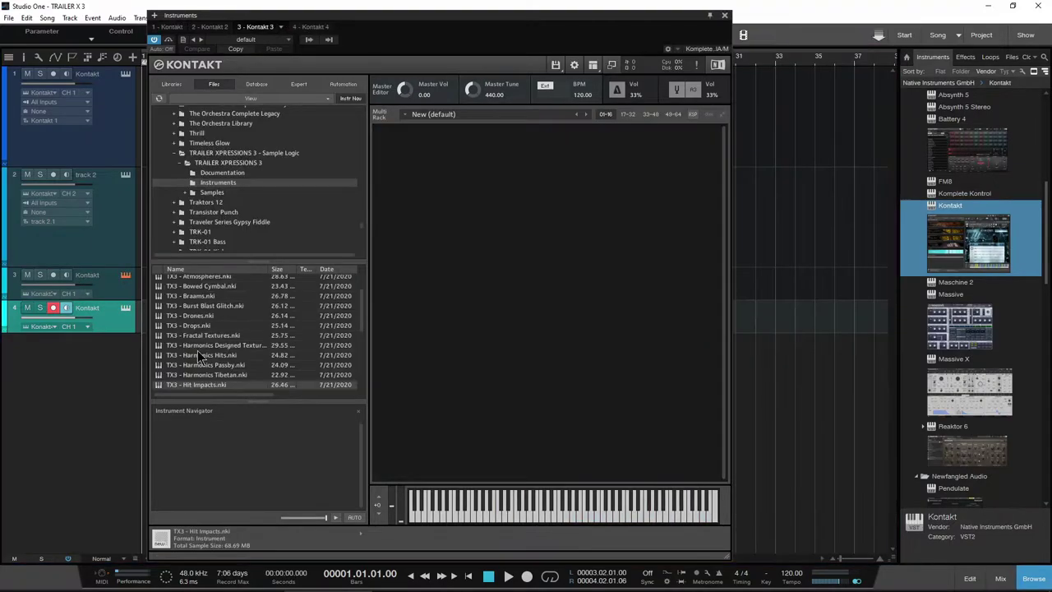
Step: Load TX3 - Burst Blast Glitch into the third Kontakt instance, and switch the solo of track 3 on and off
left_click(165, 306)
left_click_drag(544, 369, 544, 369)
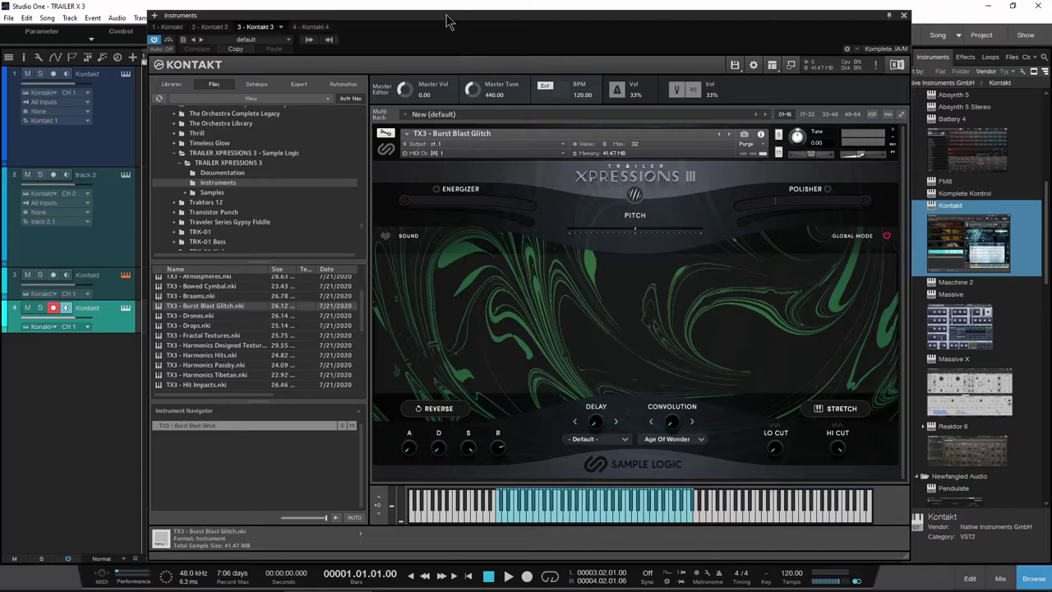
left_click_drag(448, 21, 445, 14)
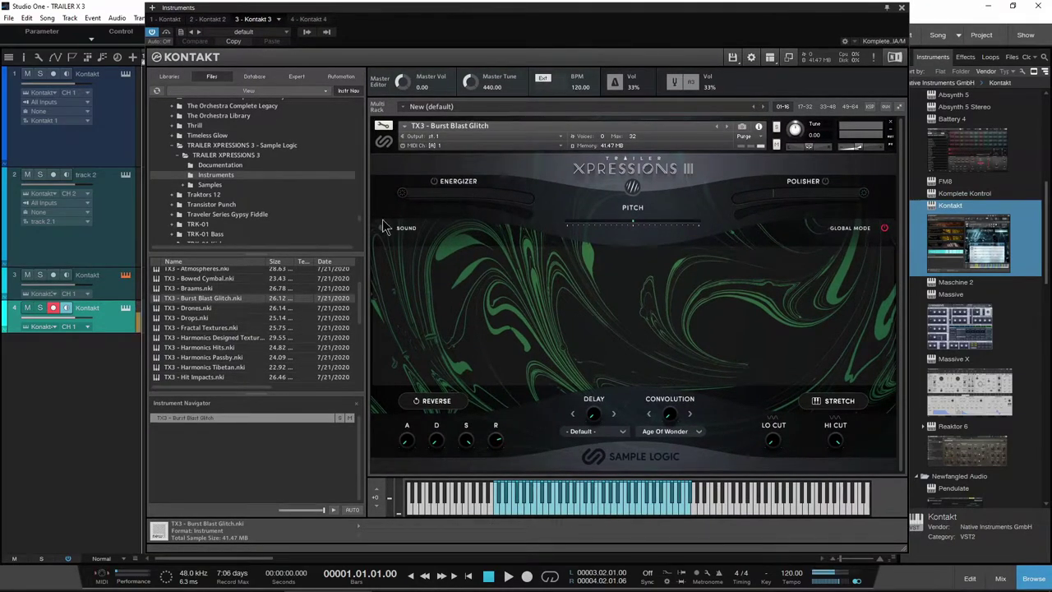
left_click(41, 276)
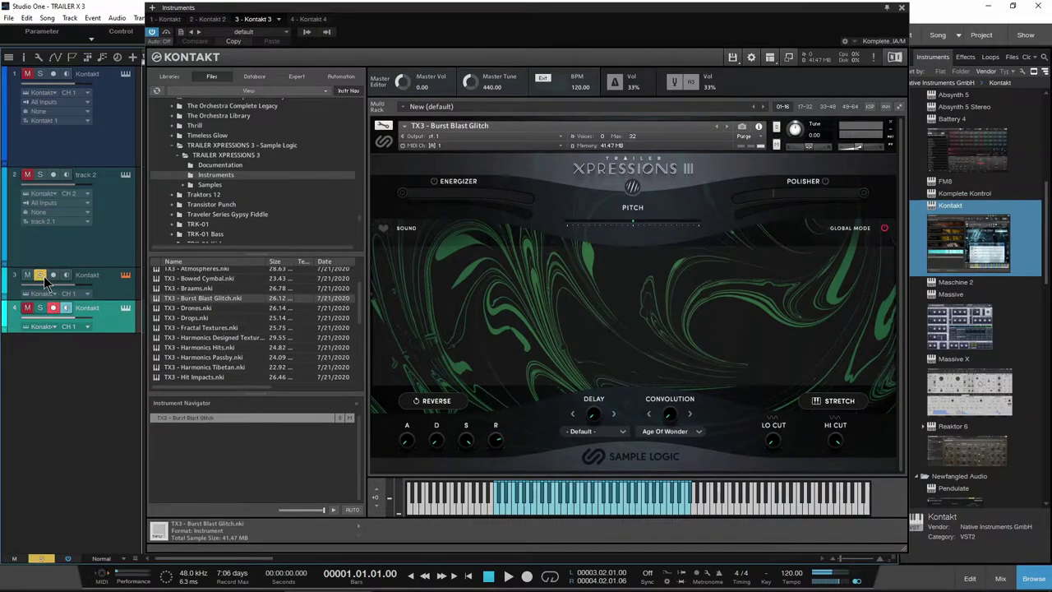
left_click(40, 275)
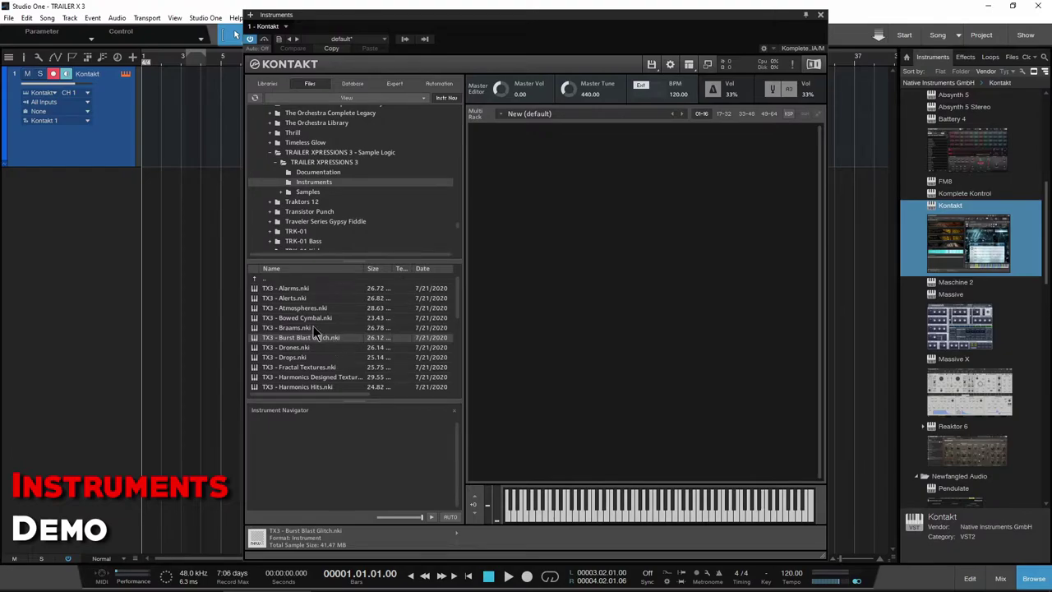
Step: Load TX3 - Alarms into the empty Kontakt rack and move the instrument window clear of the Studio One browser
double_click(271, 289)
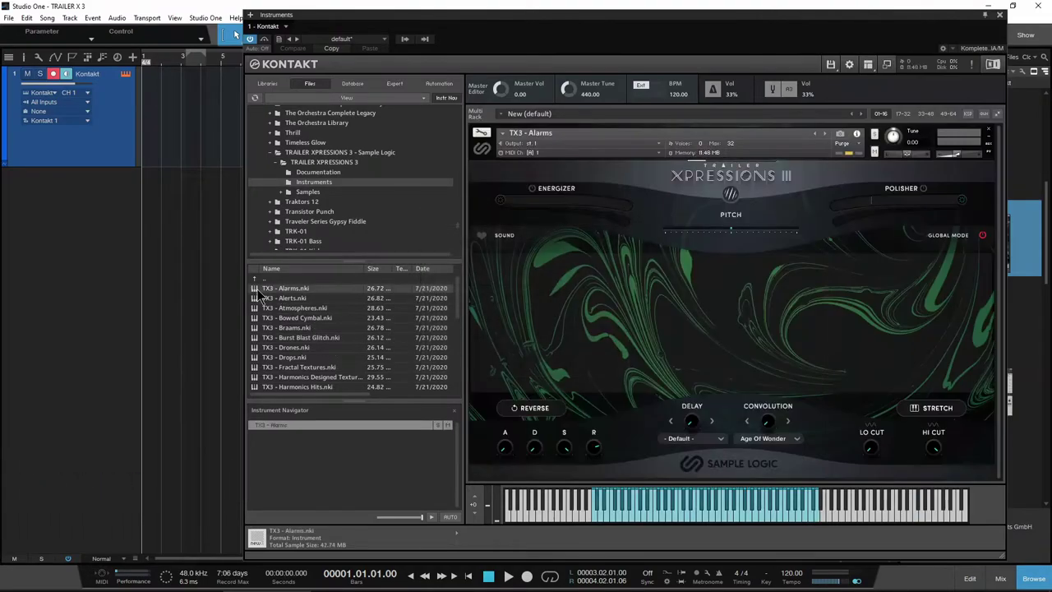
left_click_drag(805, 21, 651, 21)
Step: Look through the BURST BLAST GLITCH wave samples in the Studio One file browser, and return to the instrument list
left_click(1013, 56)
scroll(960, 351, "down", 6)
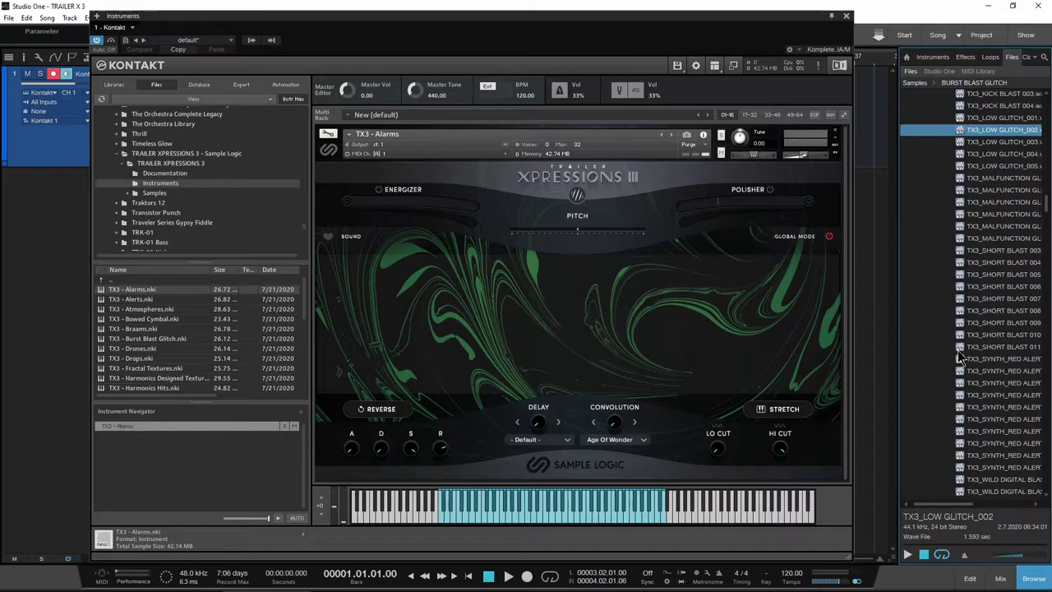
scroll(960, 358, "up", 4)
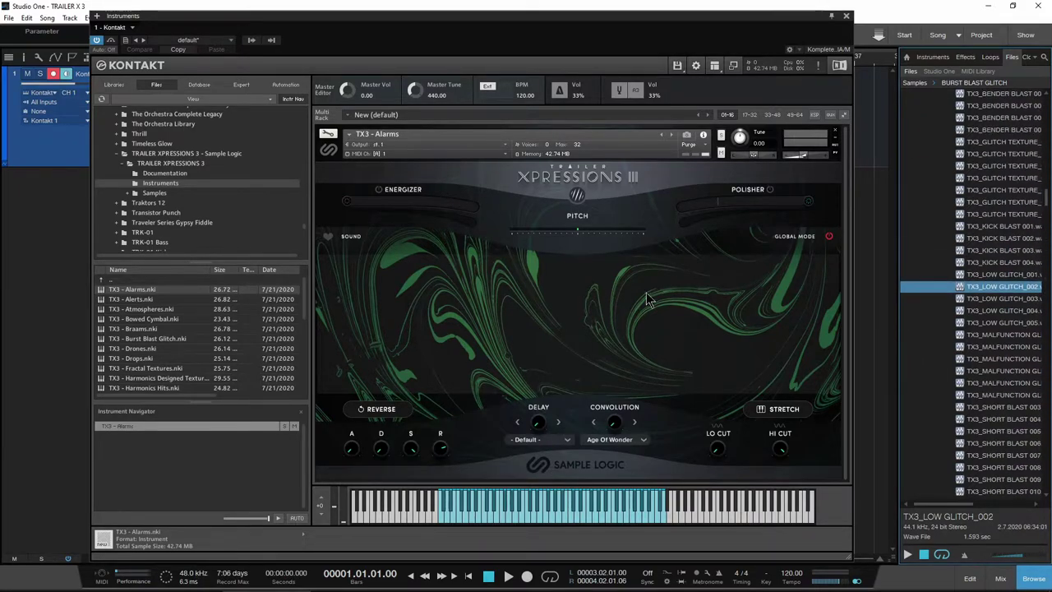
left_click(938, 62)
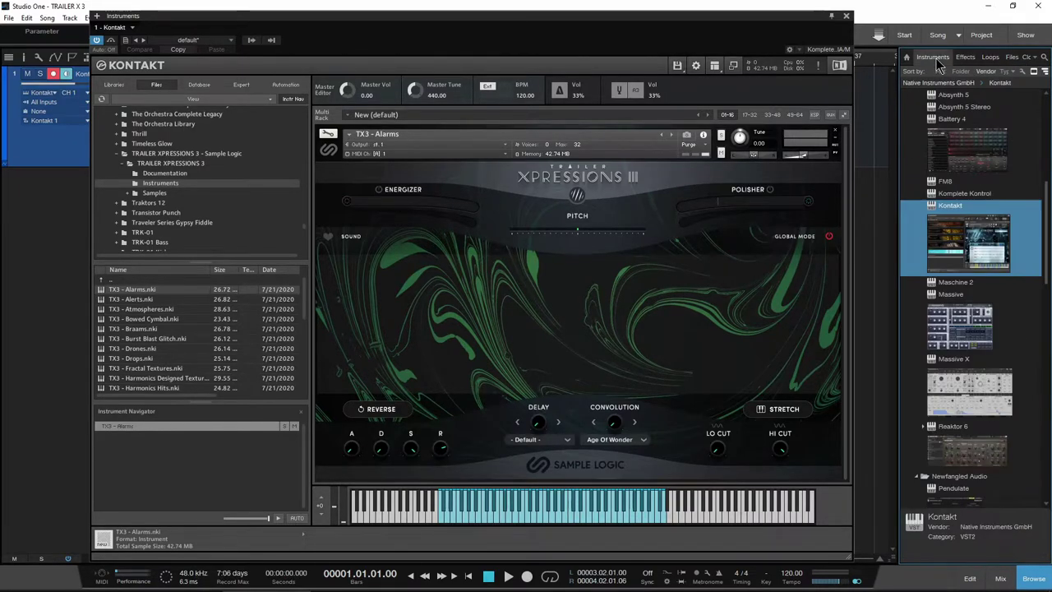
left_click_drag(571, 28, 599, 27)
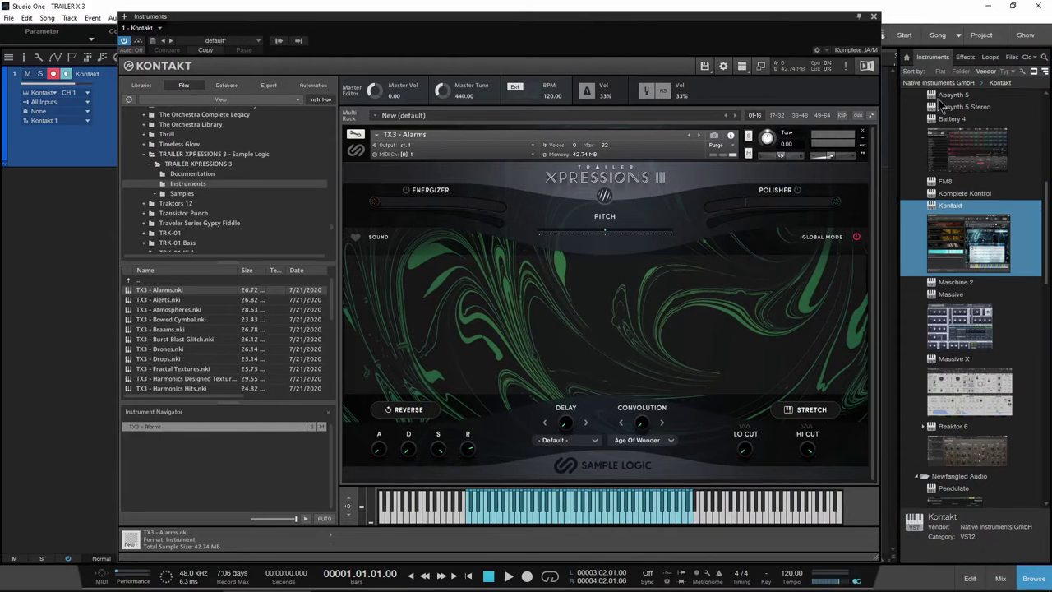
Step: Examine the wave file names in the BURST BLAST GLITCH and DESIGNED TEXTURES sample folders, and return to the instrument list
left_click(1011, 58)
scroll(1027, 370, "down", 2)
scroll(1010, 345, "right", 2)
scroll(968, 259, "down", 3)
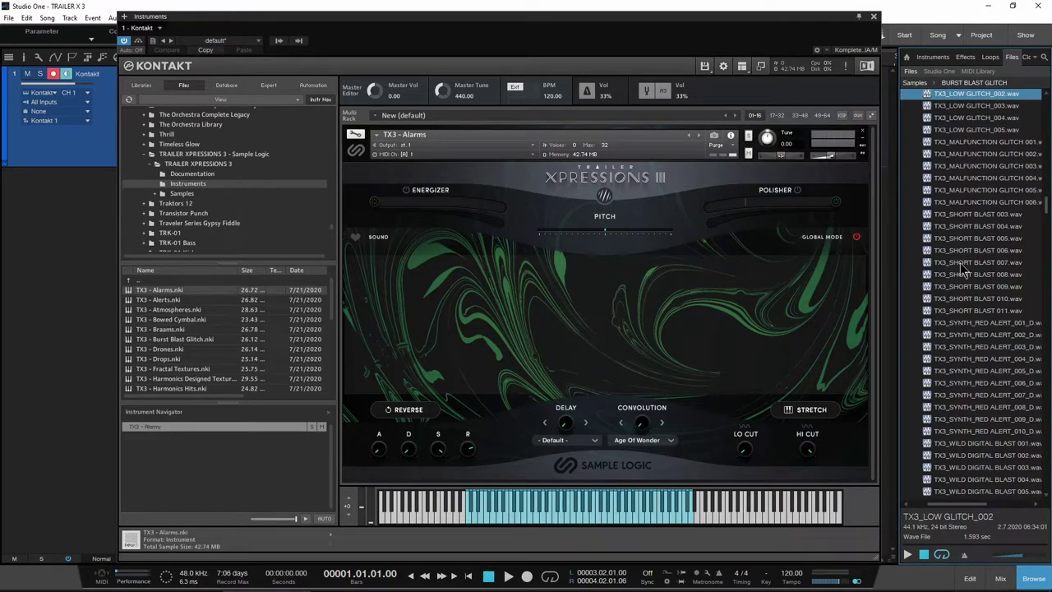
scroll(963, 271, "down", 7)
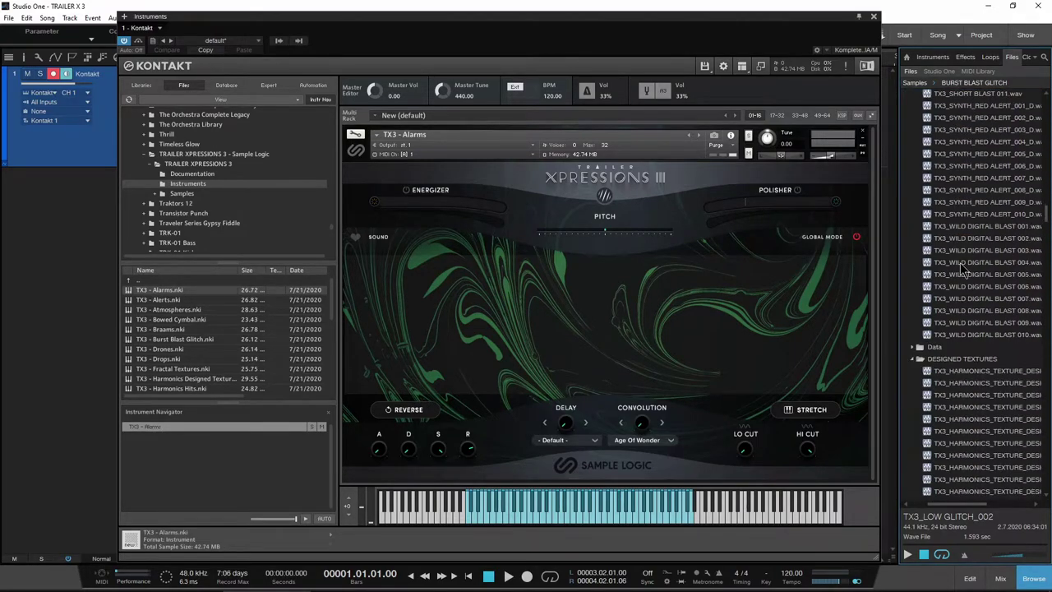
scroll(963, 272, "down", 4)
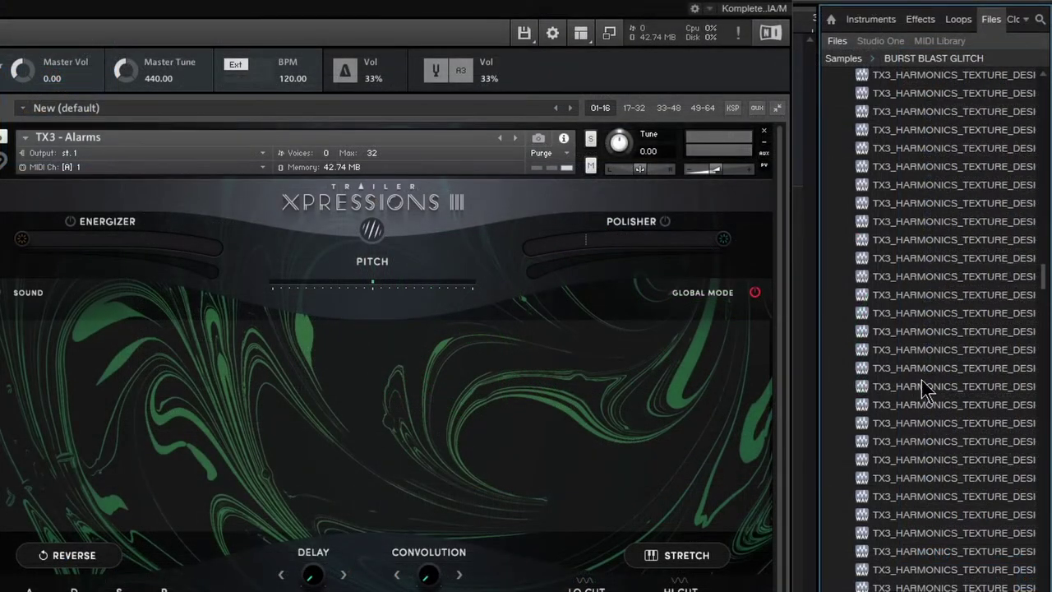
scroll(932, 349, "up", 4)
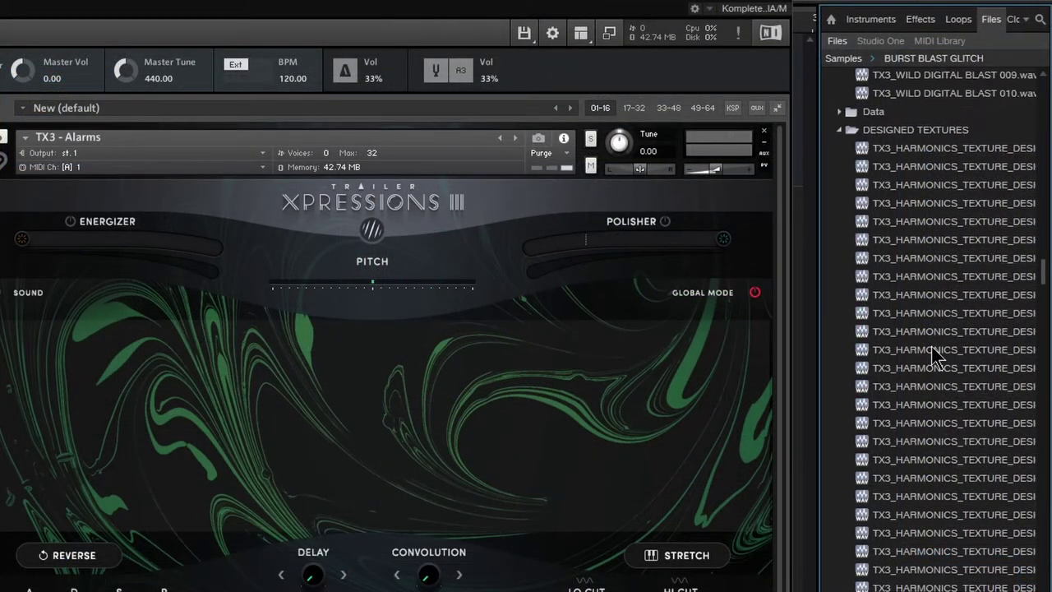
scroll(931, 349, "up", 7)
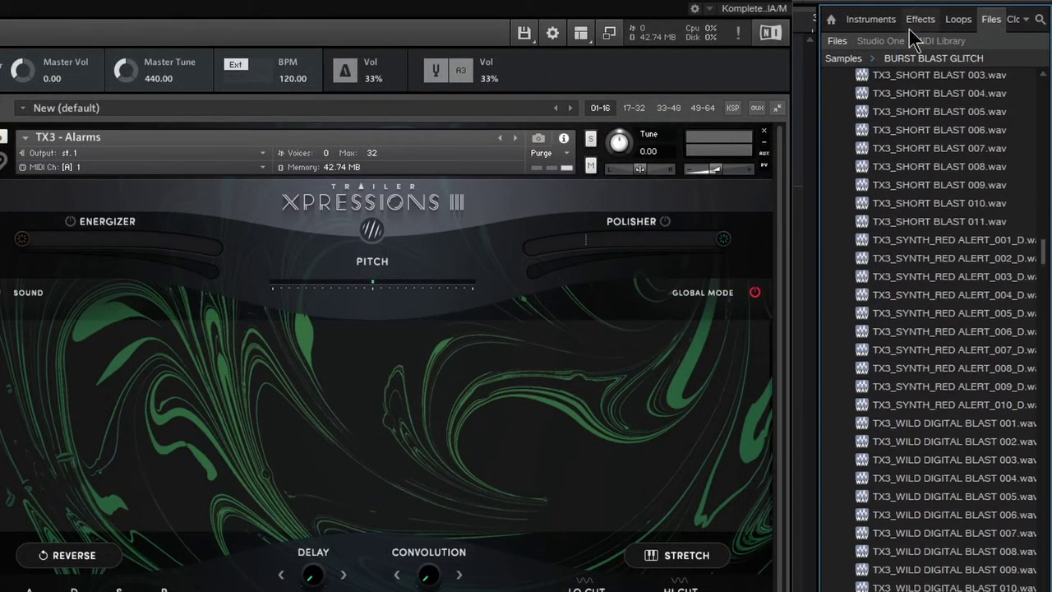
left_click(871, 20)
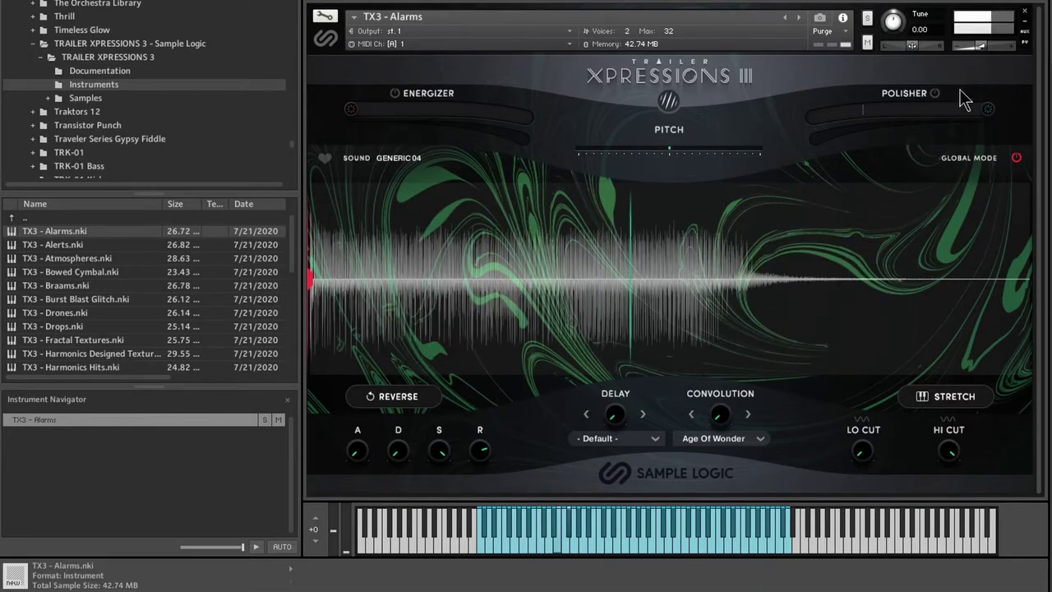
Step: Remove TX3 - Alarms from the Kontakt rack without saving changes, and load TX3 - Alerts for auditioning
left_click(1024, 11)
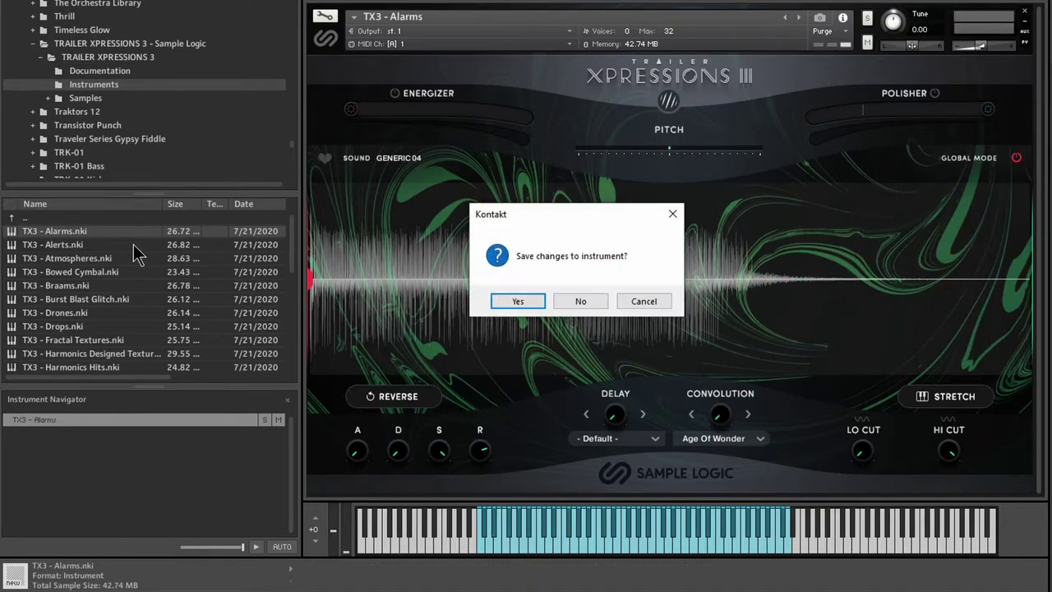
left_click(581, 305)
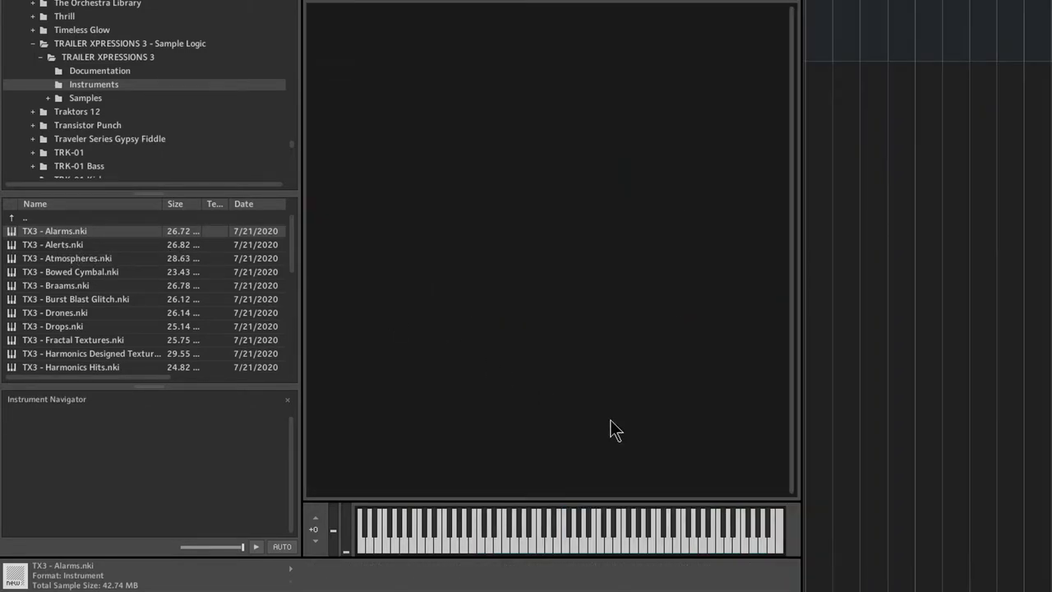
key("Down")
key("Return")
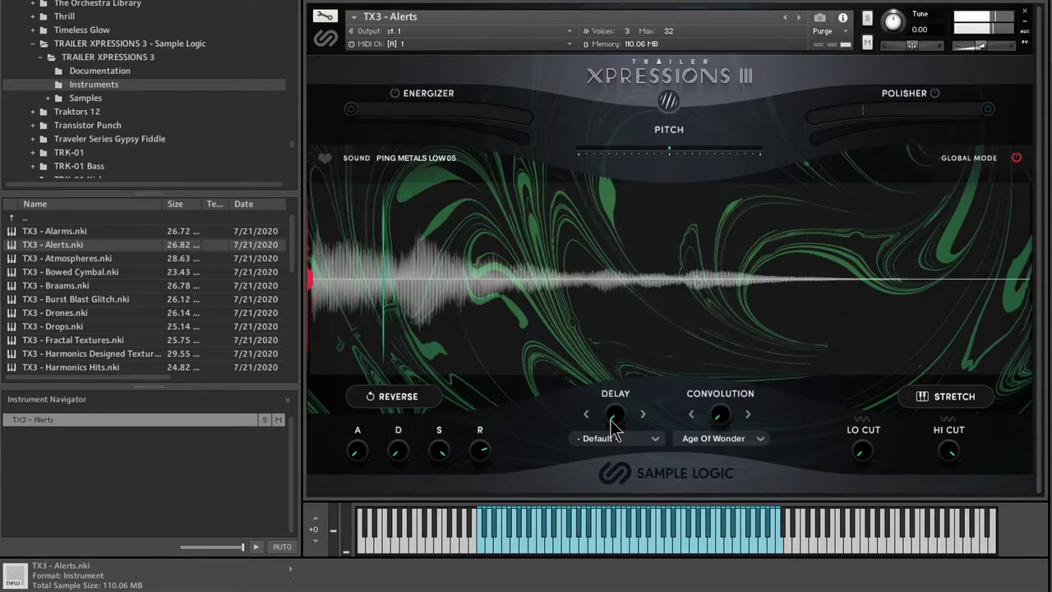
Step: Replace TX3 - Alerts with TX3 - Atmospheres for auditioning, and swap that for TX3 - Bowed Cymbal
left_click(1025, 12)
double_click(67, 258)
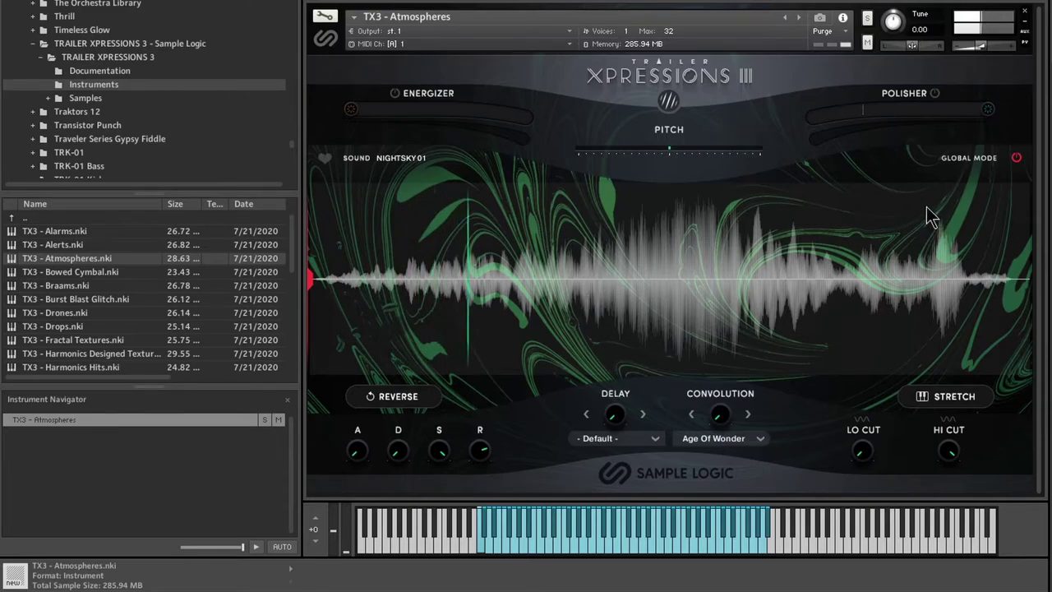
left_click(1024, 12)
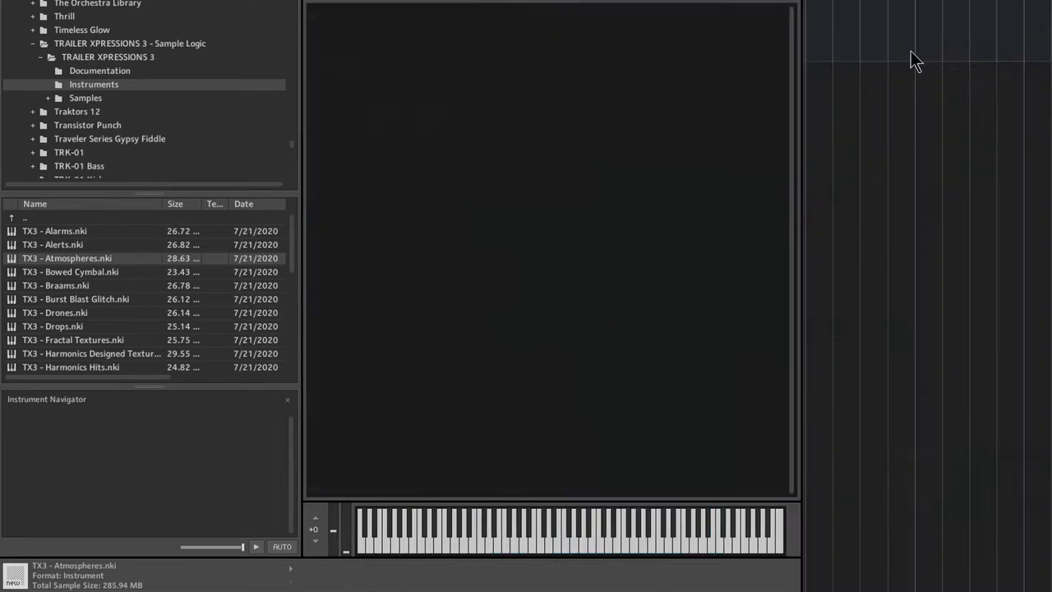
double_click(69, 272)
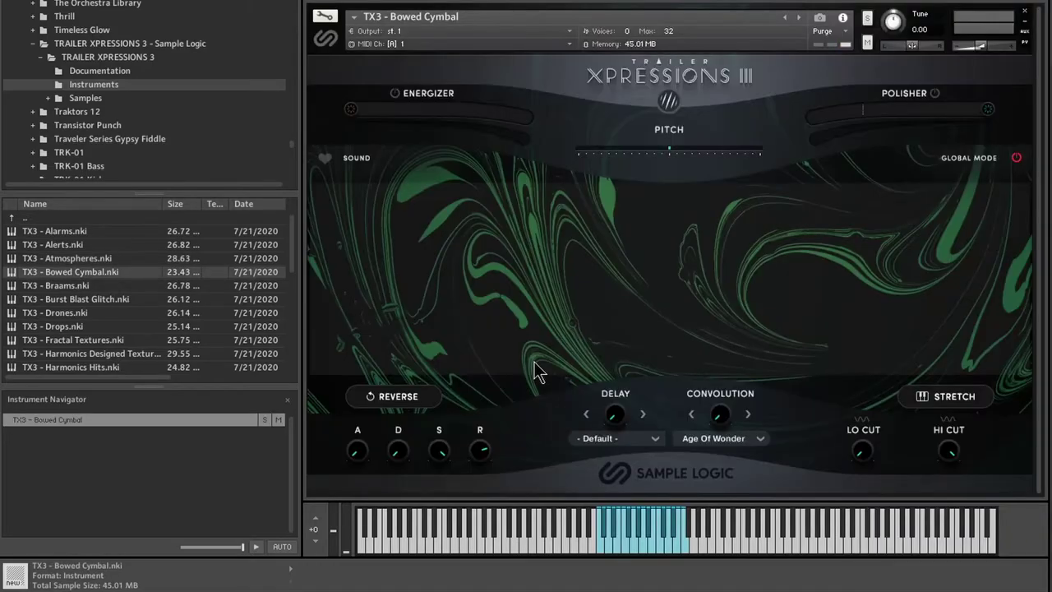
Step: Audition several Bowed Cymbal notes across the highlighted key range, with Convolution set to 38% and a little Delay added
left_click(603, 549)
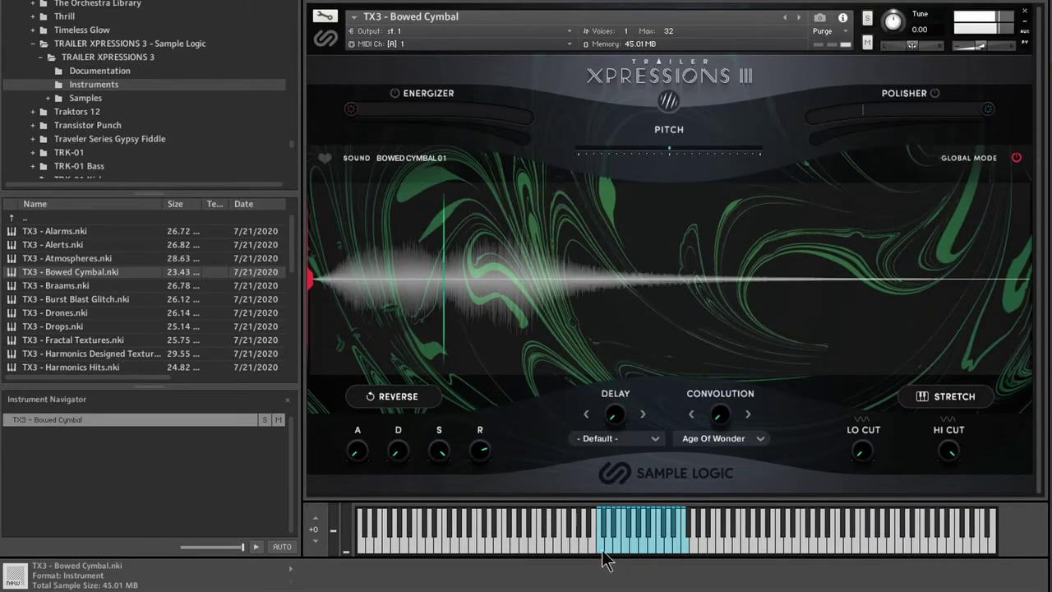
left_click_drag(719, 415, 725, 369)
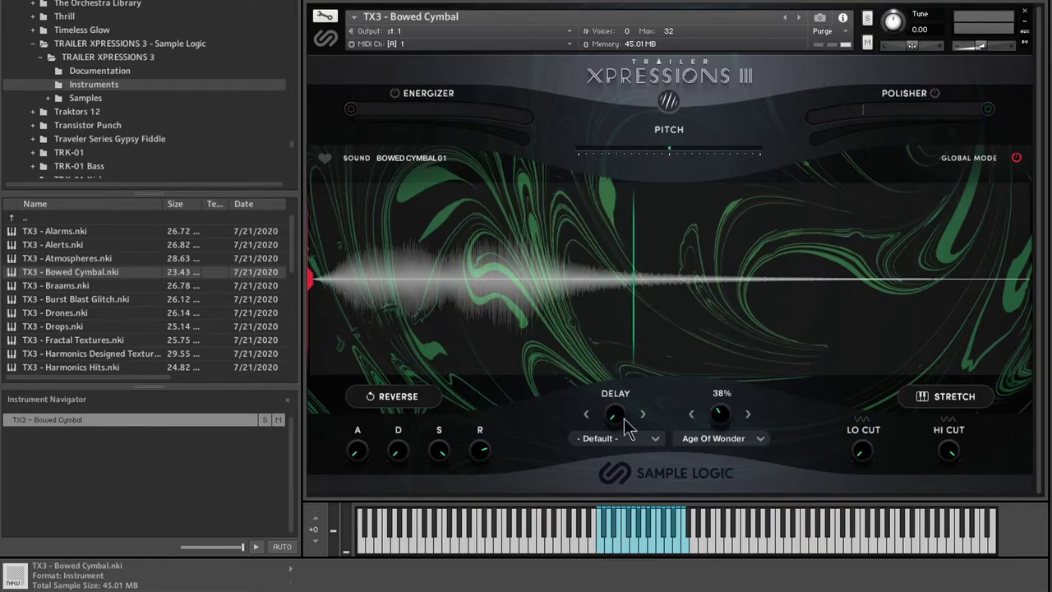
left_click(622, 549)
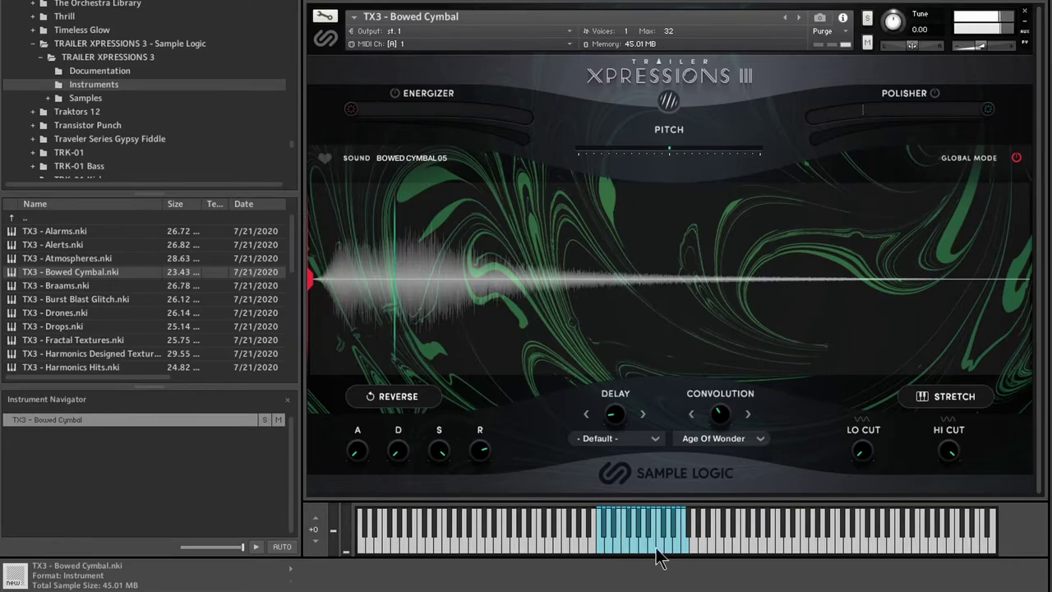
left_click(649, 555)
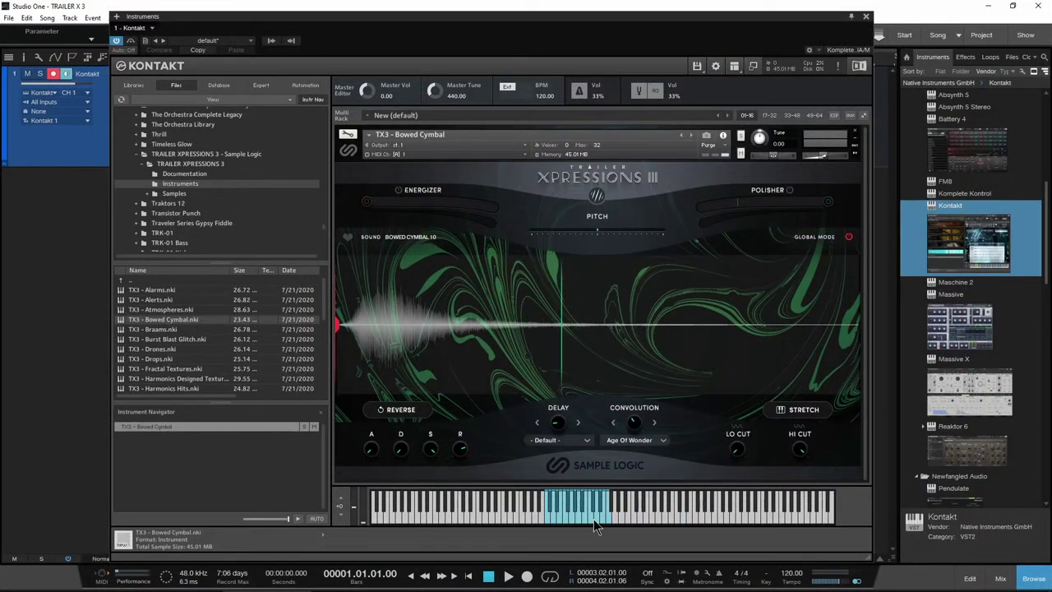
left_click(593, 518)
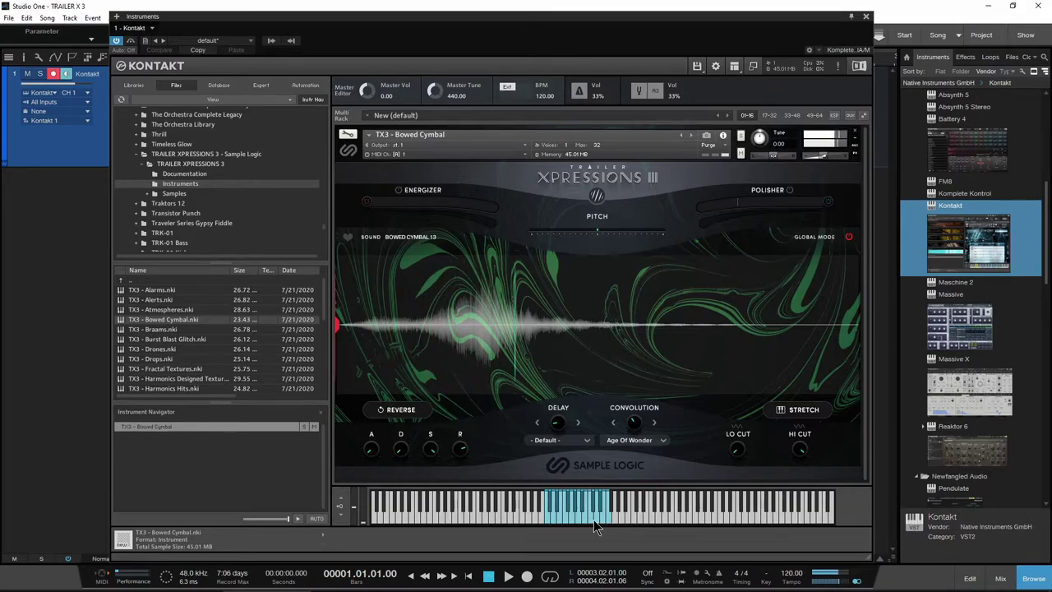
Step: Remove TX3 - Bowed Cymbal without saving changes and load TX3 - Braams in its place
left_click(858, 135)
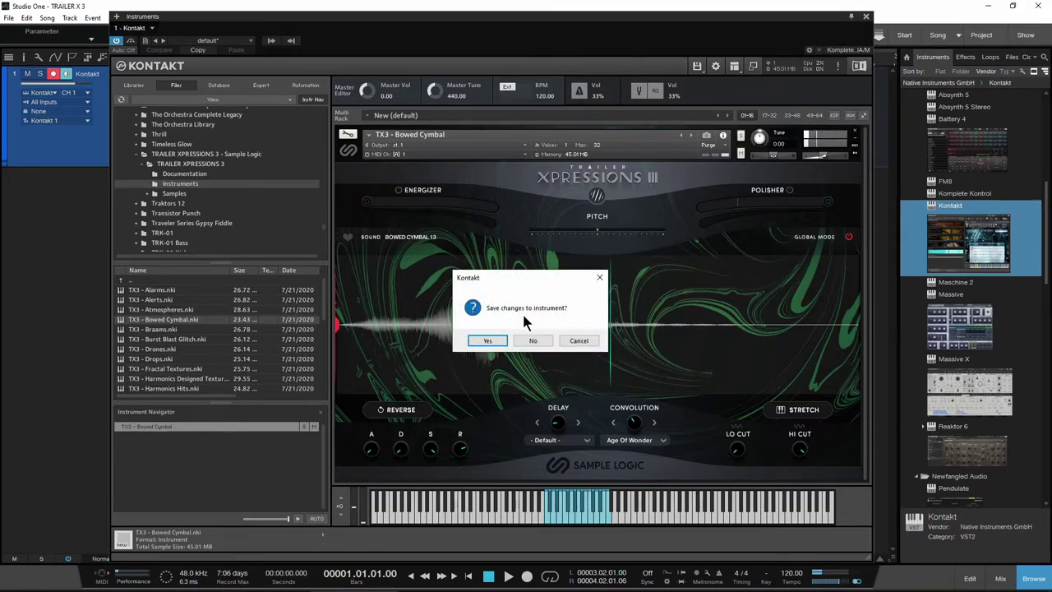
left_click(533, 341)
left_click_drag(173, 329, 502, 321)
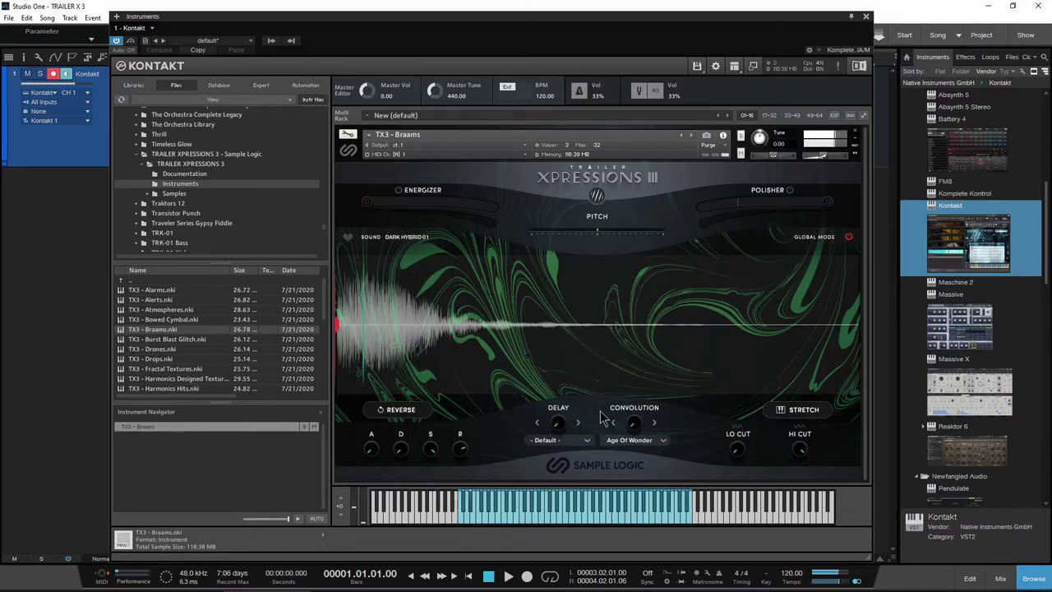
Step: Raise the Braams Convolution to 37%, change its type from Age Of Wonder to Smeared, and lower the amount to suit
left_click_drag(636, 424, 637, 408)
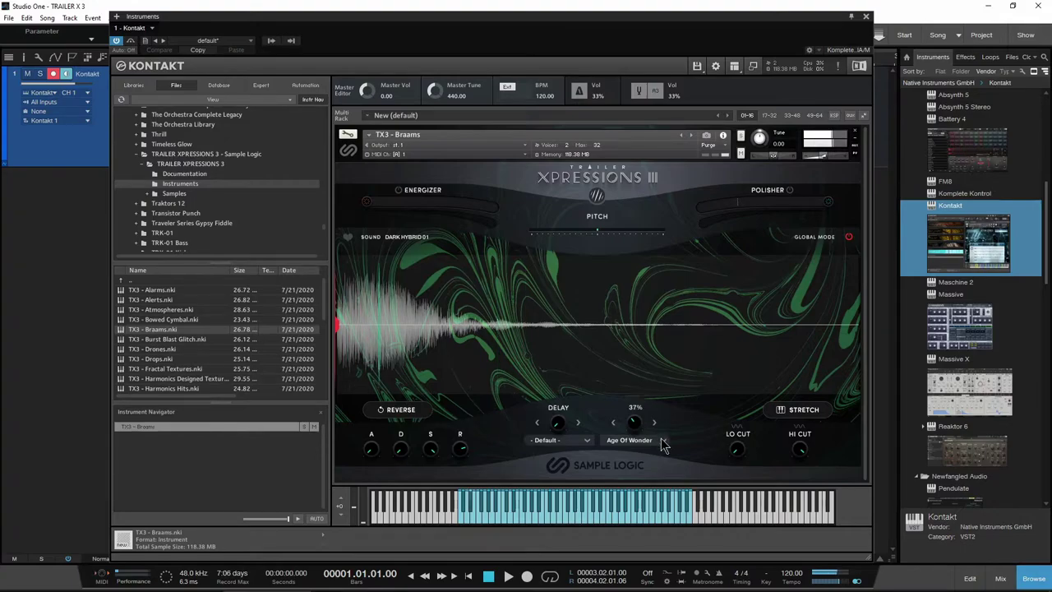
left_click(664, 441)
left_click(642, 444)
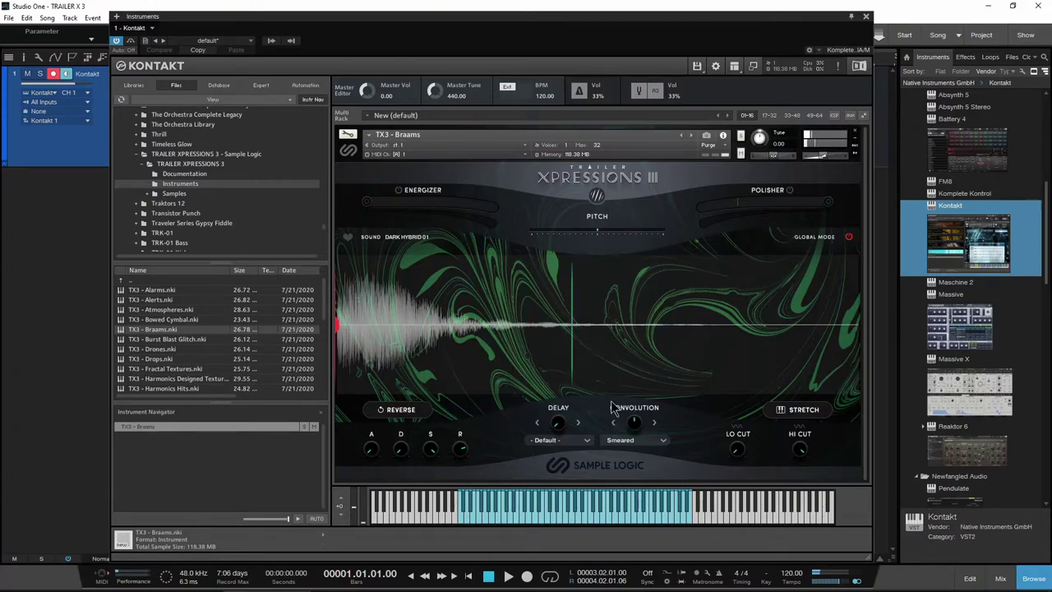
left_click_drag(629, 421, 639, 456)
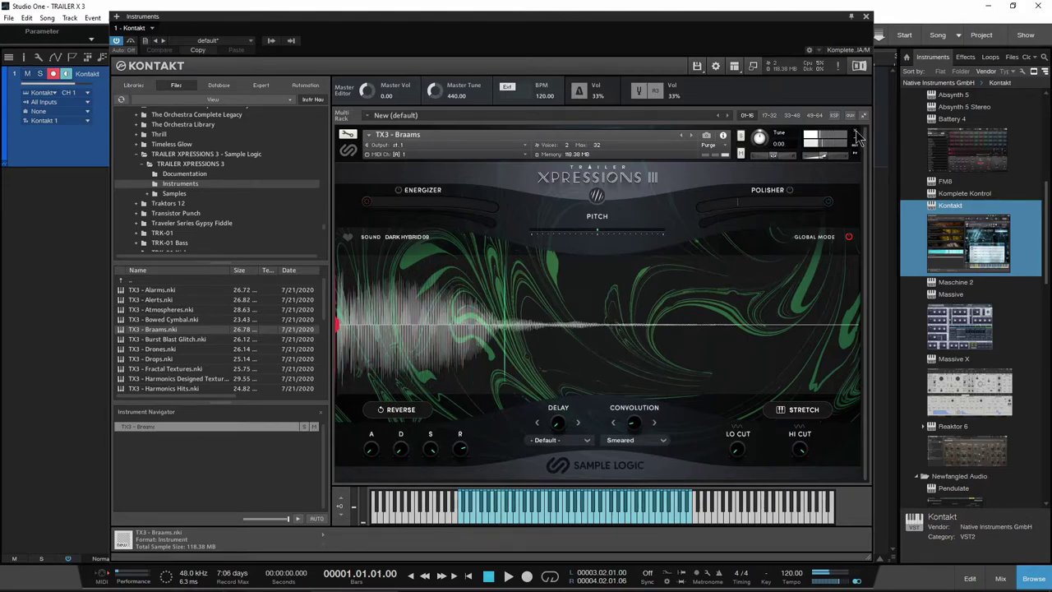
Step: Discard the Braams changes, load TX3 - Burst Blast Glitch for auditioning, and remove it from the rack
left_click(533, 340)
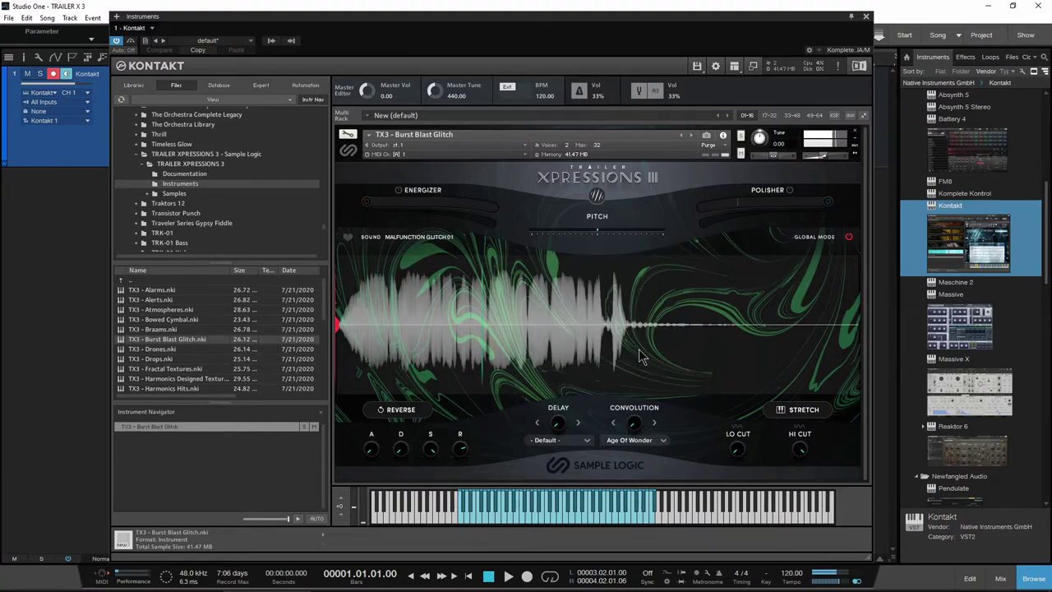
left_click(857, 135)
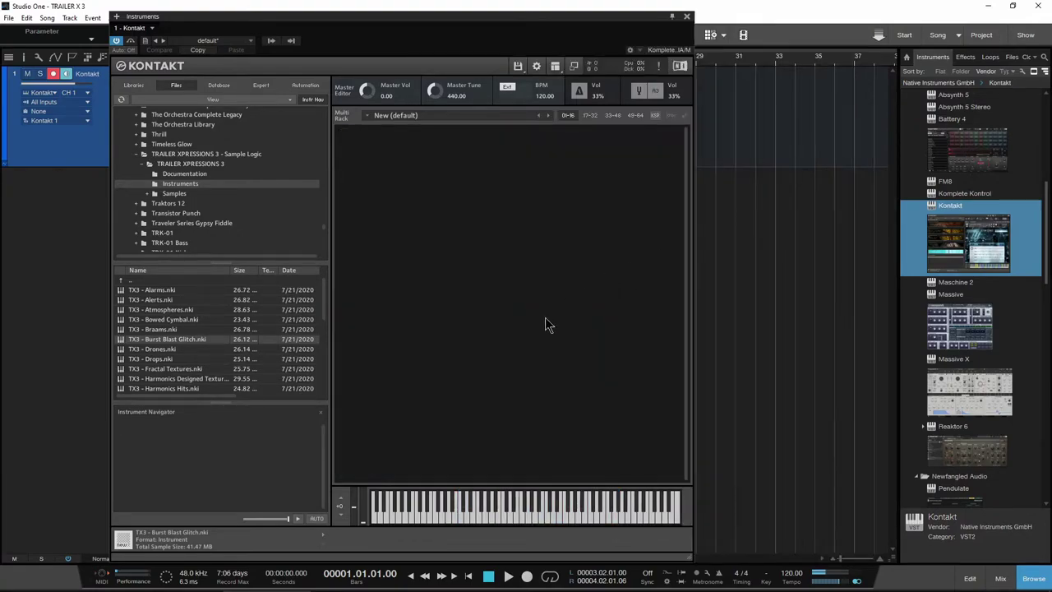
Step: Load TX3 - Drones and audition its sounds with a raised Convolution amount and a slightly lower instrument volume
double_click(169, 349)
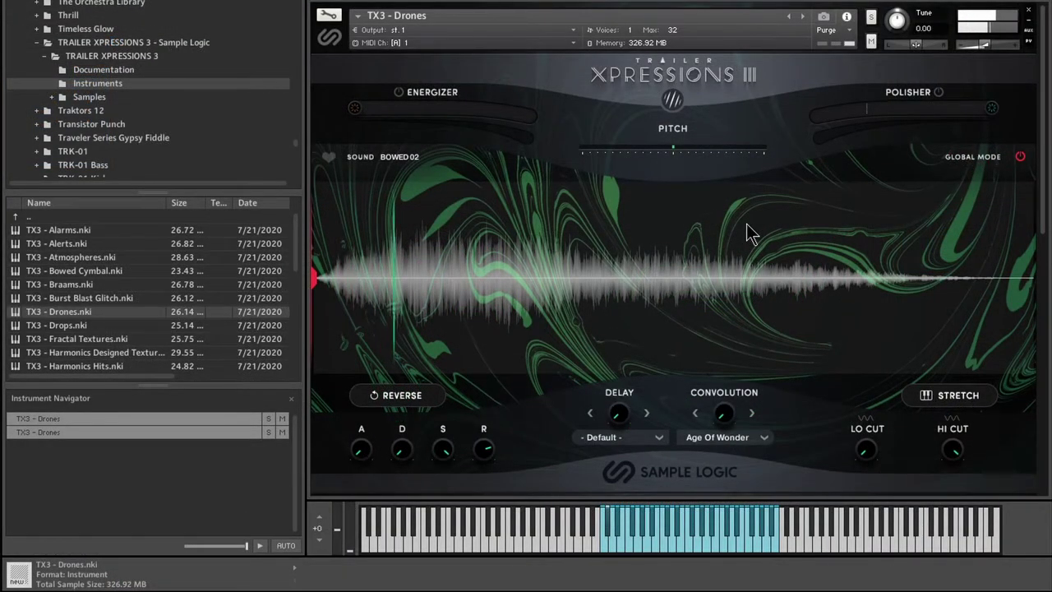
left_click_drag(728, 417, 729, 384)
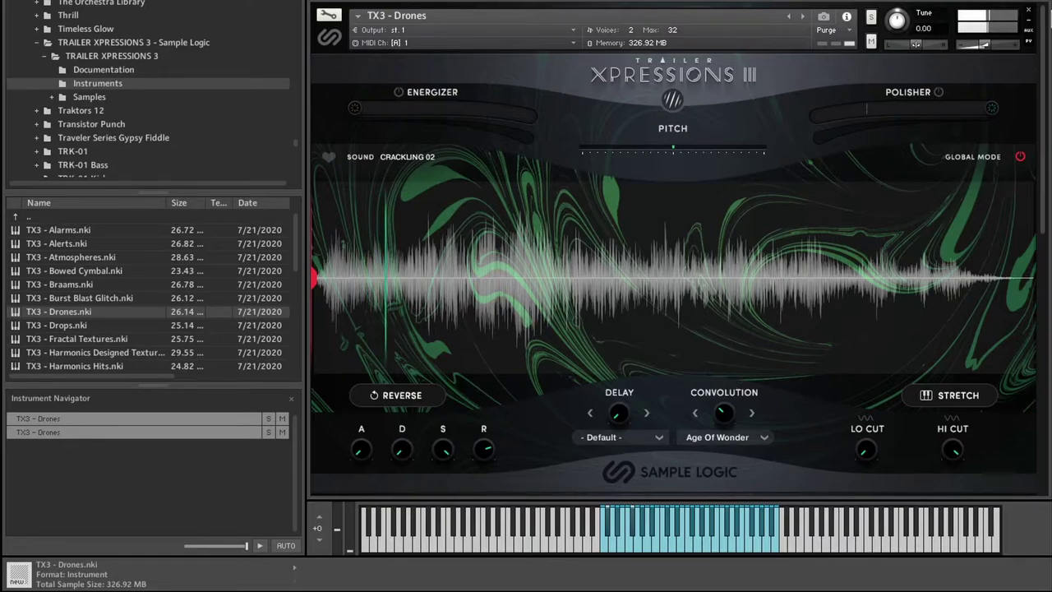
left_click_drag(983, 47, 975, 46)
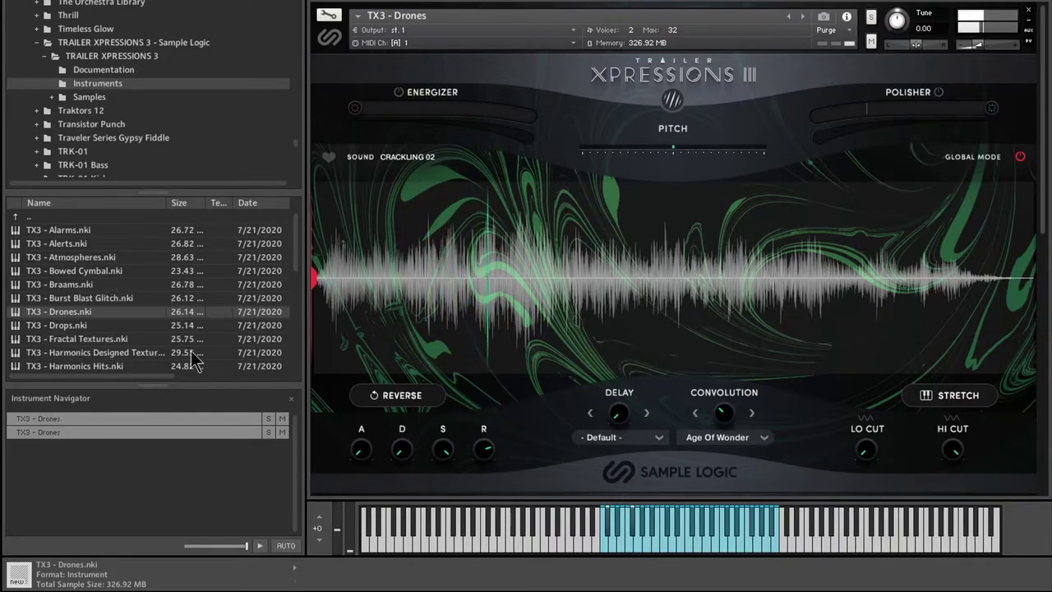
scroll(107, 320, "down", 1)
scroll(102, 328, "up", 1)
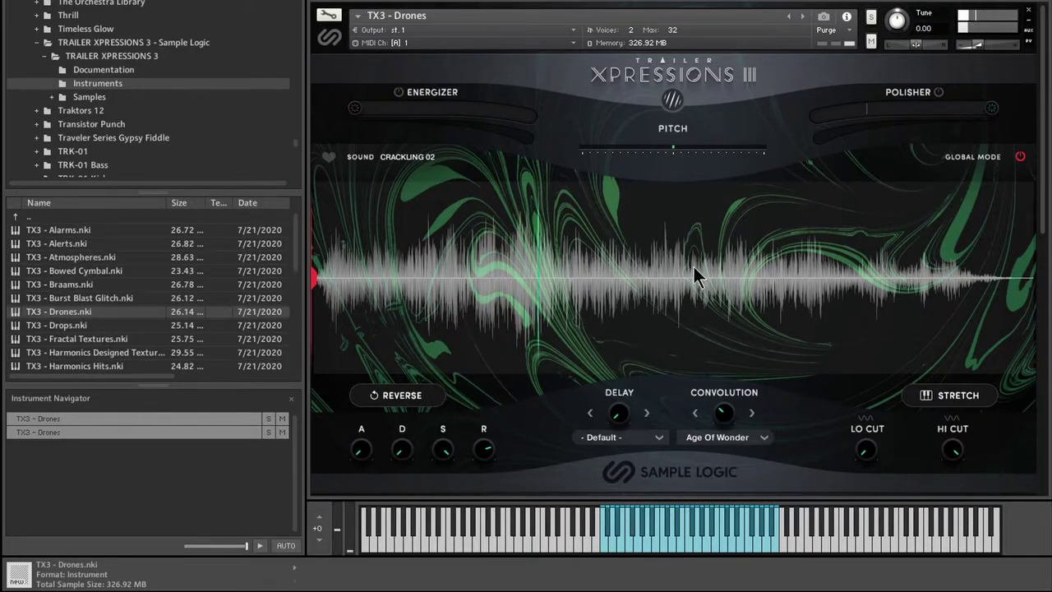
scroll(694, 275, "down", 2)
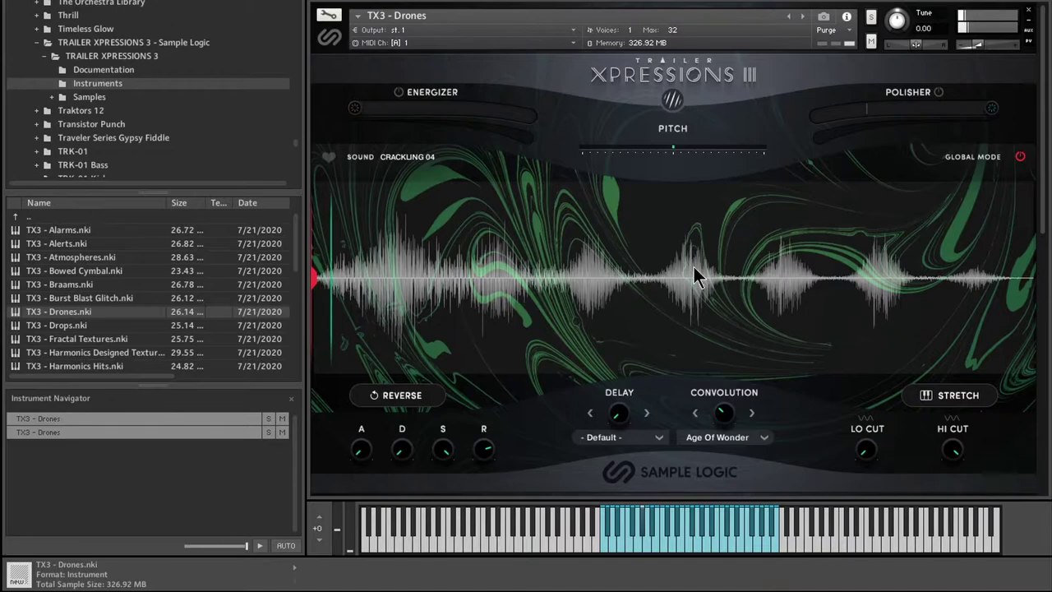
mouse_move(983, 42)
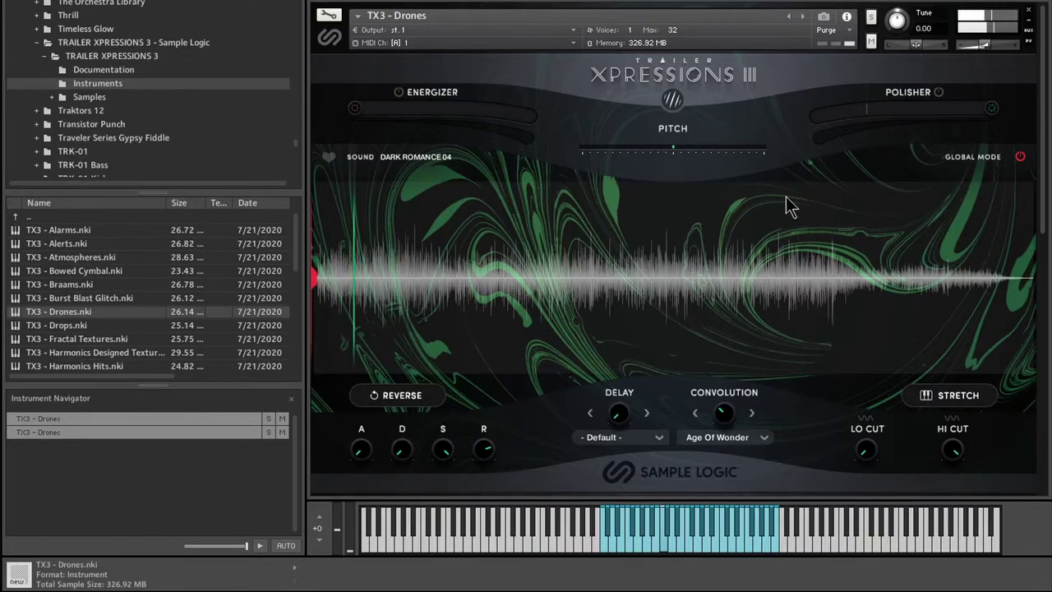
mouse_move(638, 150)
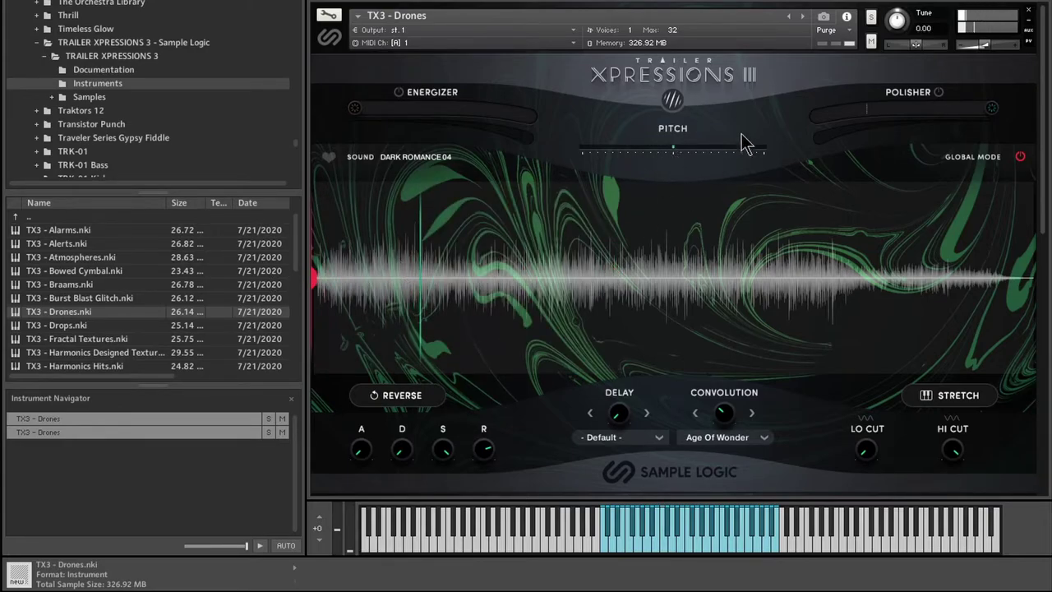
Step: Remove the first TX3 - Drones instance without saving changes and load TX3 - Drops for auditioning
left_click(1027, 10)
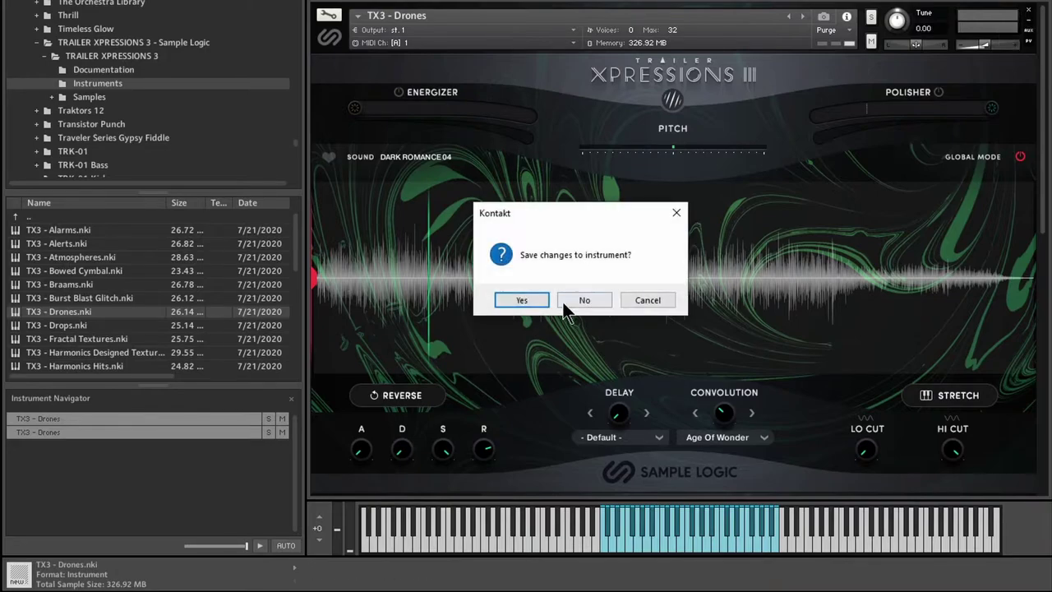
left_click(580, 300)
key("Down")
key("Return")
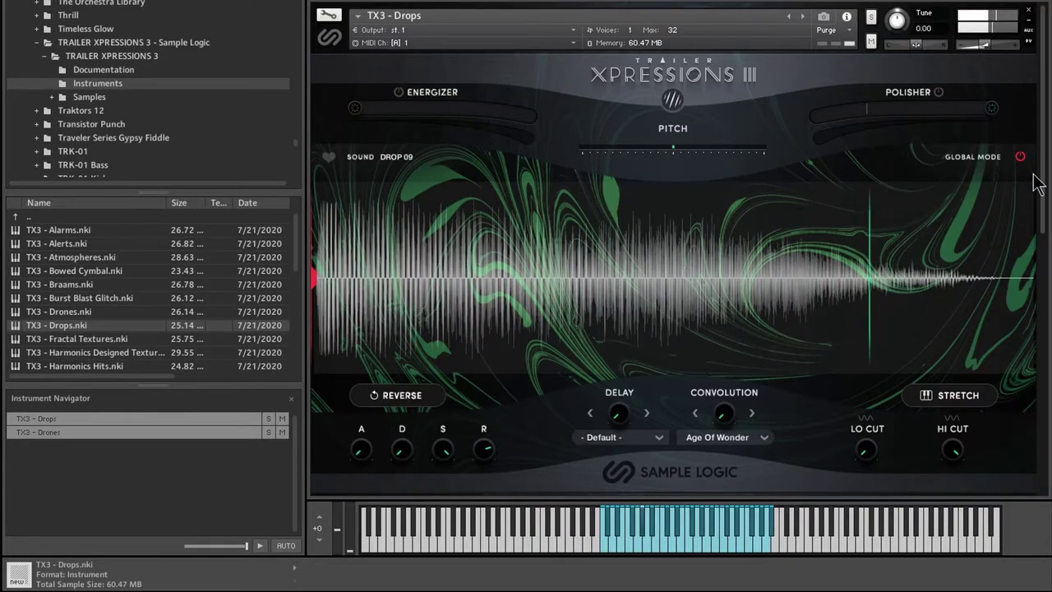
Step: Replace TX3 - Drops with TX3 - Fractal Textures and remove the leftover TX3 - Drones instance from the rack
left_click(1029, 11)
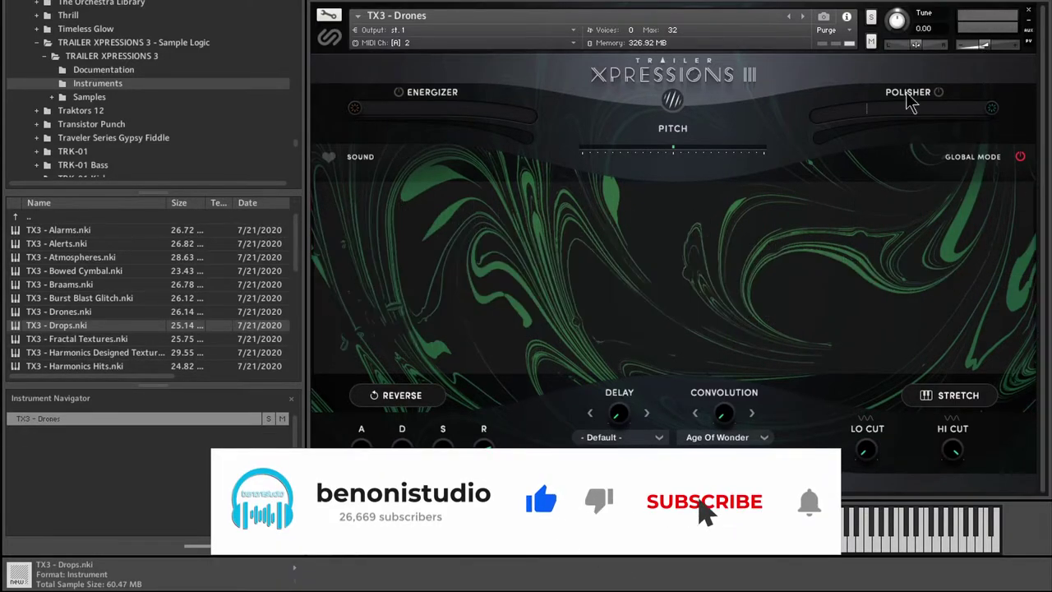
double_click(96, 341)
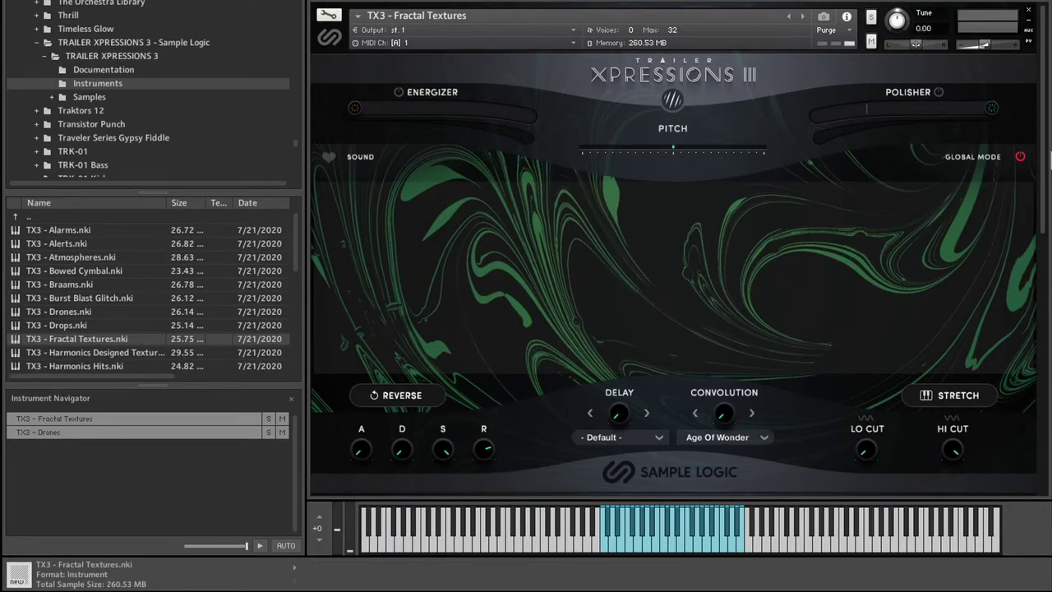
scroll(1011, 222, "down", 5)
left_click(1029, 53)
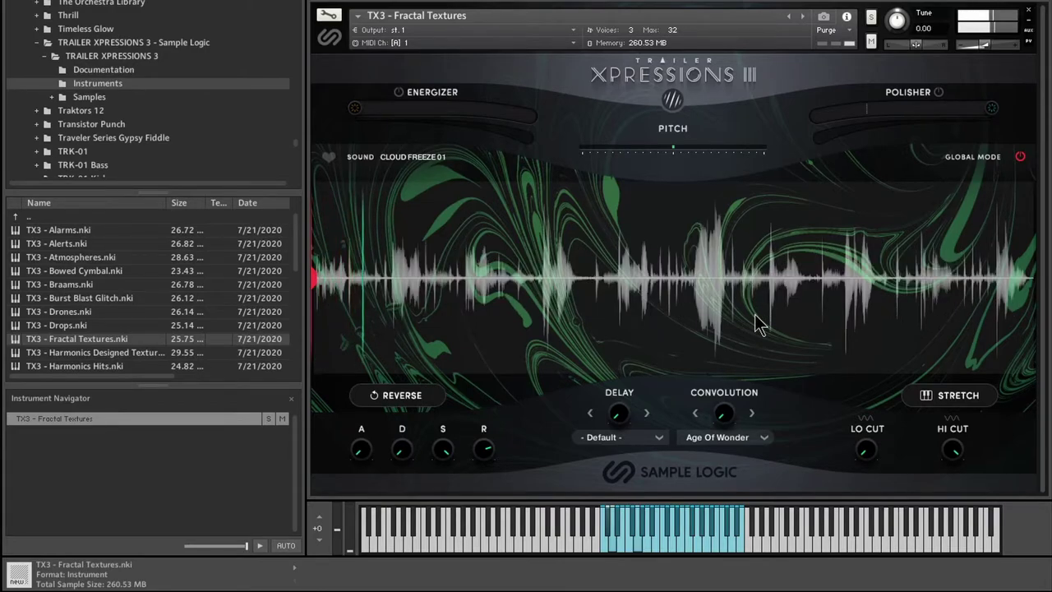
Step: Change the Fractal Textures Convolution type to The Whistler and set its amount to 32%
left_click(752, 437)
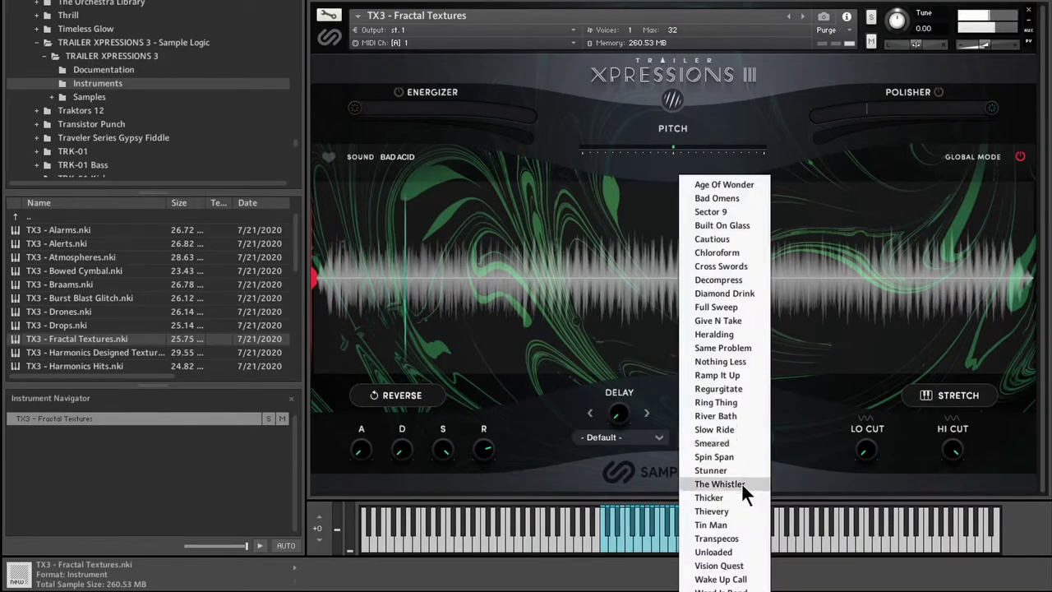
left_click(742, 482)
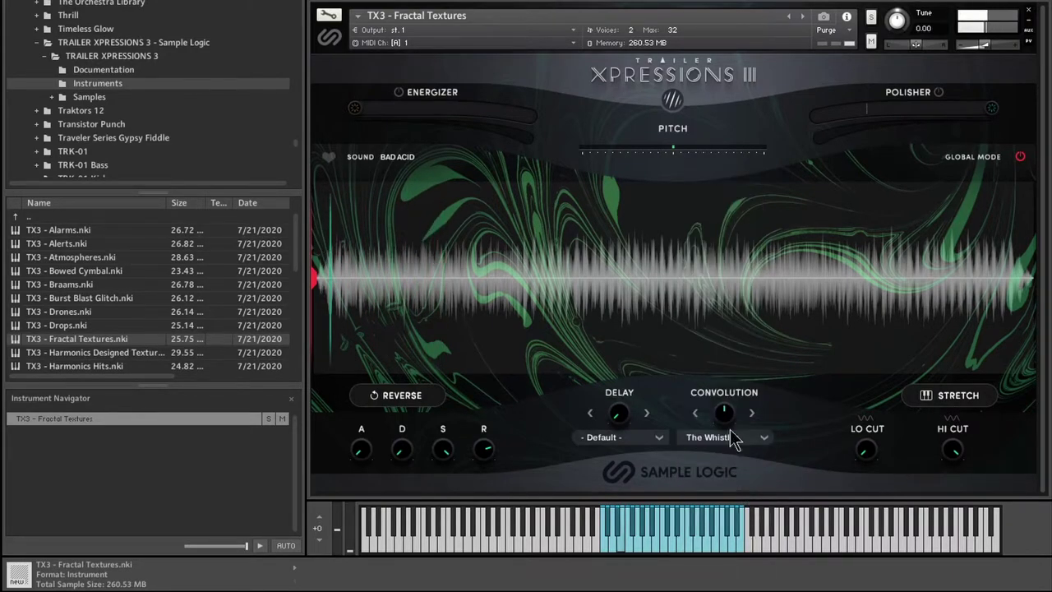
mouse_move(727, 422)
left_click_drag(727, 442, 732, 451)
Step: Add Simple Delay at 29% to Fractal Textures and raise the Convolution amount slightly
left_click_drag(620, 413, 646, 442)
left_click(646, 440)
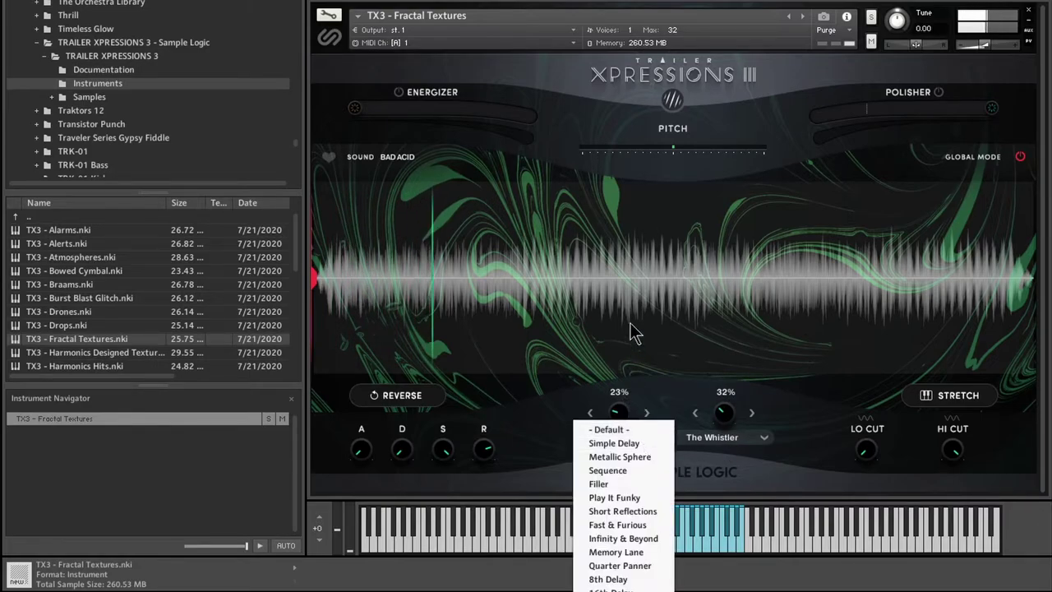
left_click(638, 443)
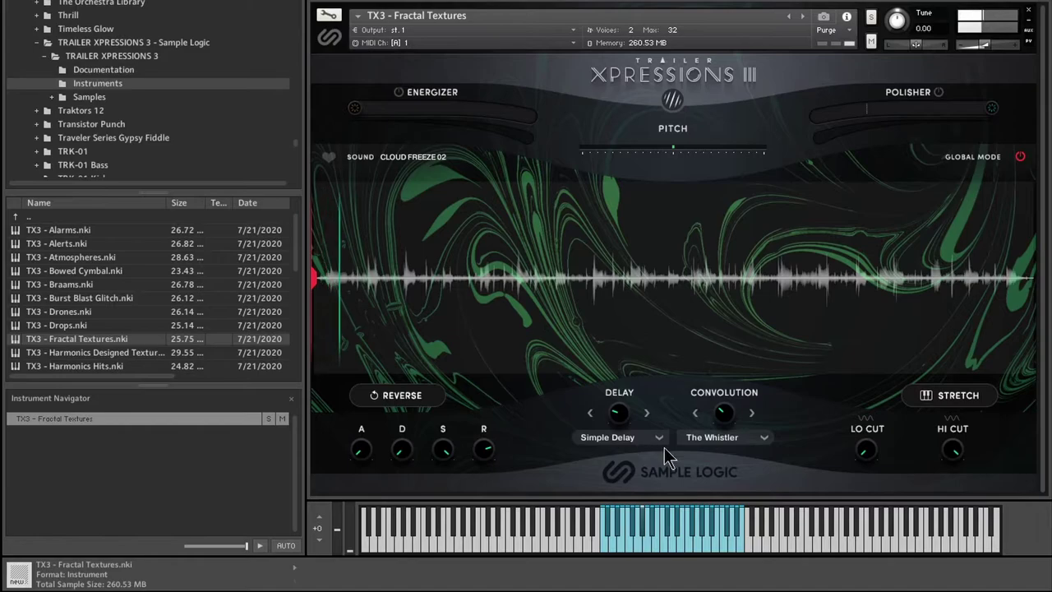
left_click_drag(625, 402, 626, 394)
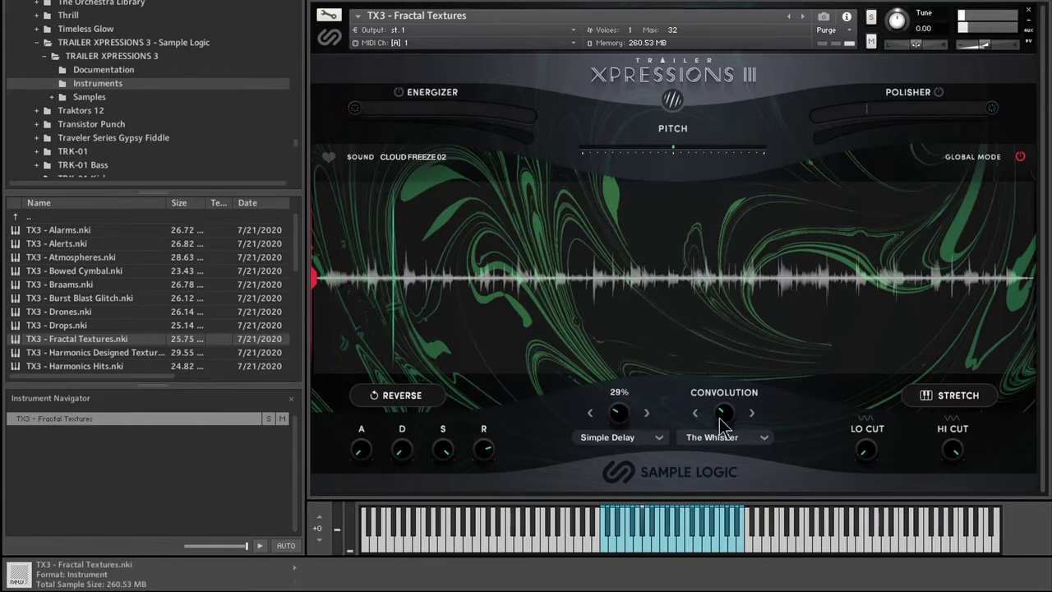
left_click_drag(716, 418, 735, 415)
Step: Enable the Lo Cut filter's LFO on Fractal Textures with a Sine shape at 1/4 speed
left_click(867, 423)
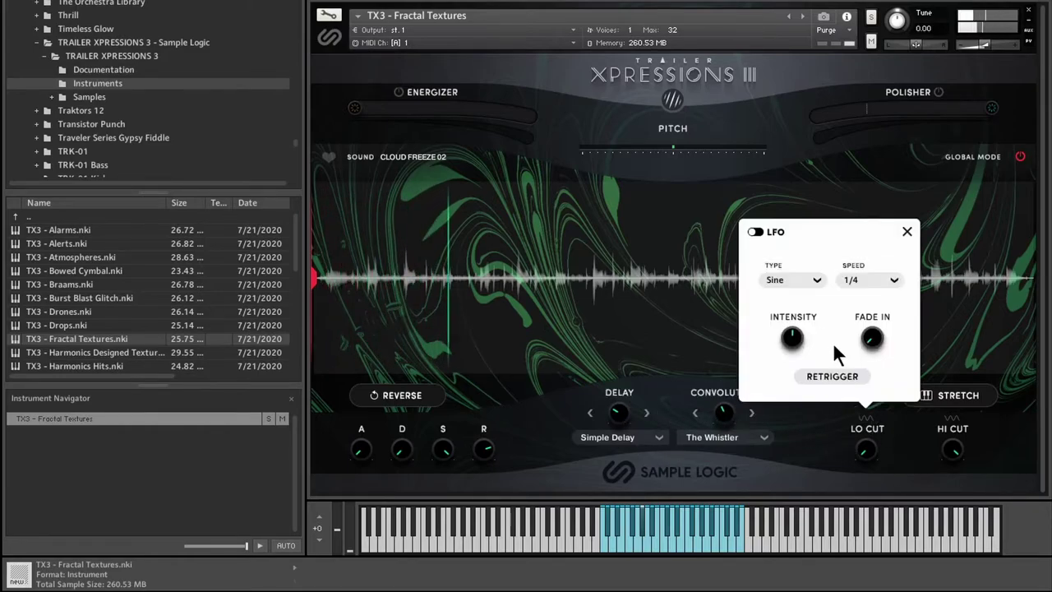
left_click(755, 233)
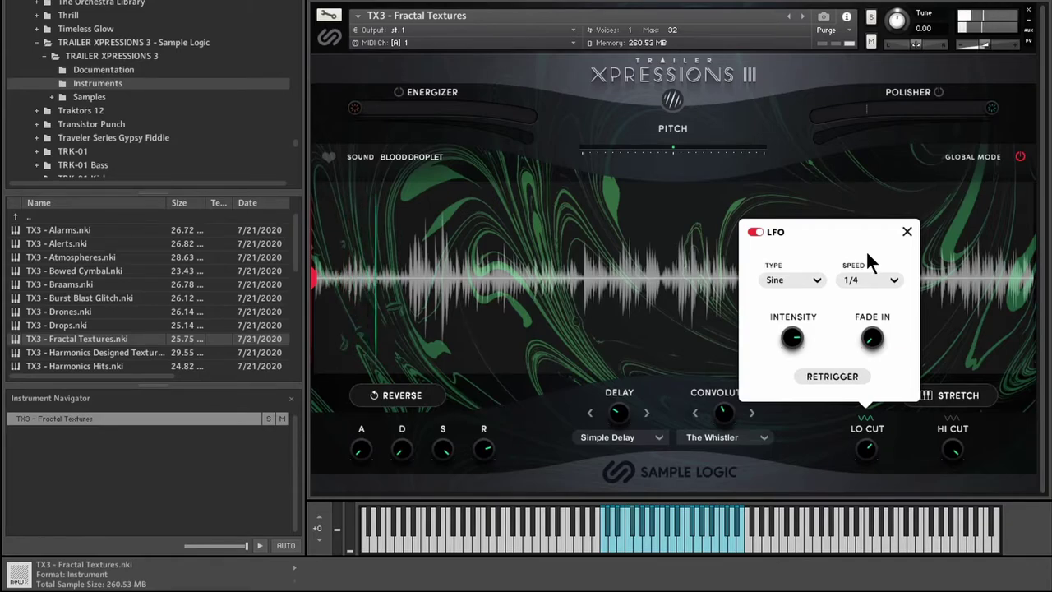
left_click(907, 232)
Step: Remove TX3 - Fractal Textures without saving changes and load TX3 - Harmonics Designed Textures Drones
left_click(1027, 10)
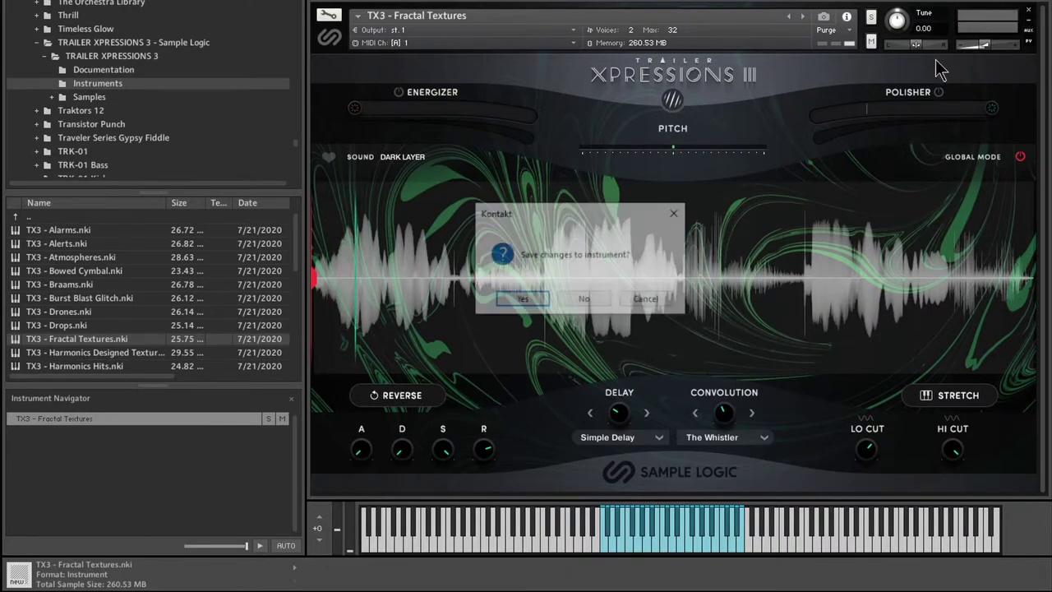
left_click(593, 296)
left_click(58, 354)
left_click_drag(57, 351, 564, 301)
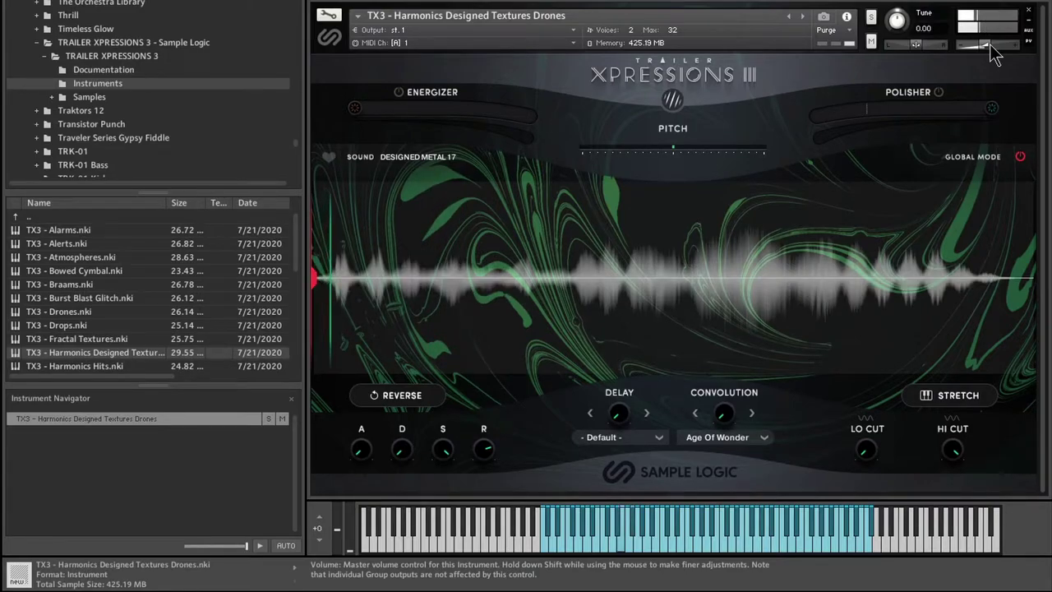
Step: Turn on the Energizer at a low amount and set the Polisher to about the middle of its range for Designed Textures Drones
left_click(399, 92)
left_click_drag(362, 111, 417, 120)
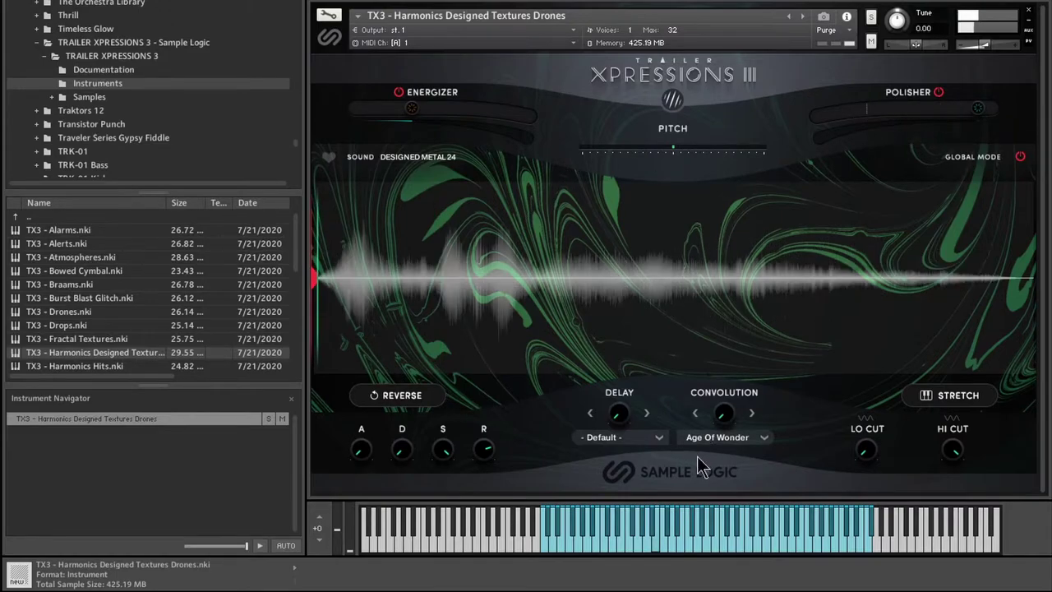
left_click_drag(403, 108, 398, 107)
left_click(898, 111)
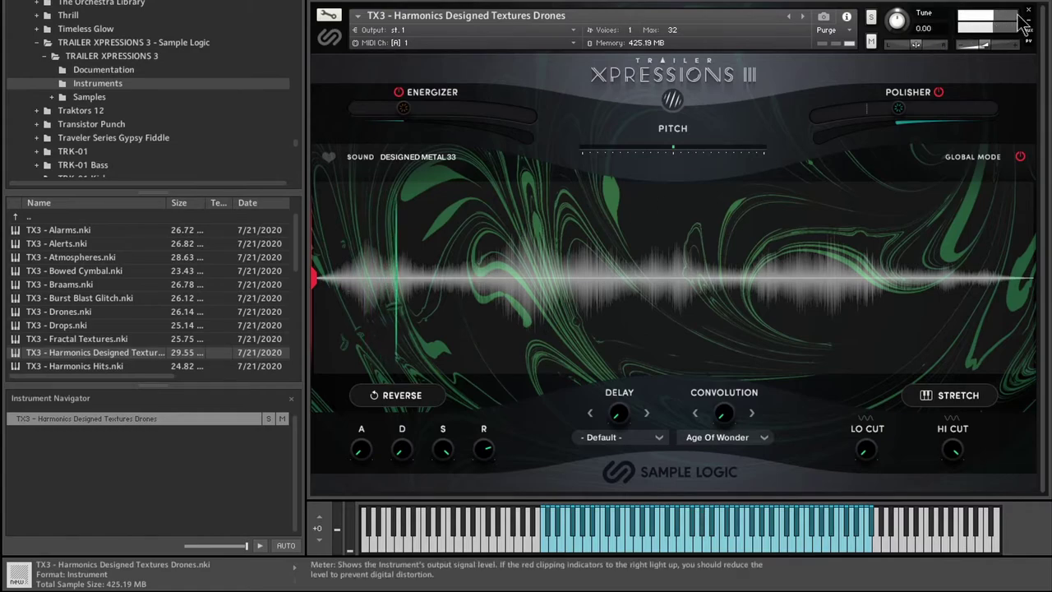
Step: Discard the Designed Textures Drones changes and load TX3 - Harmonics Hits in its place
left_click(560, 301)
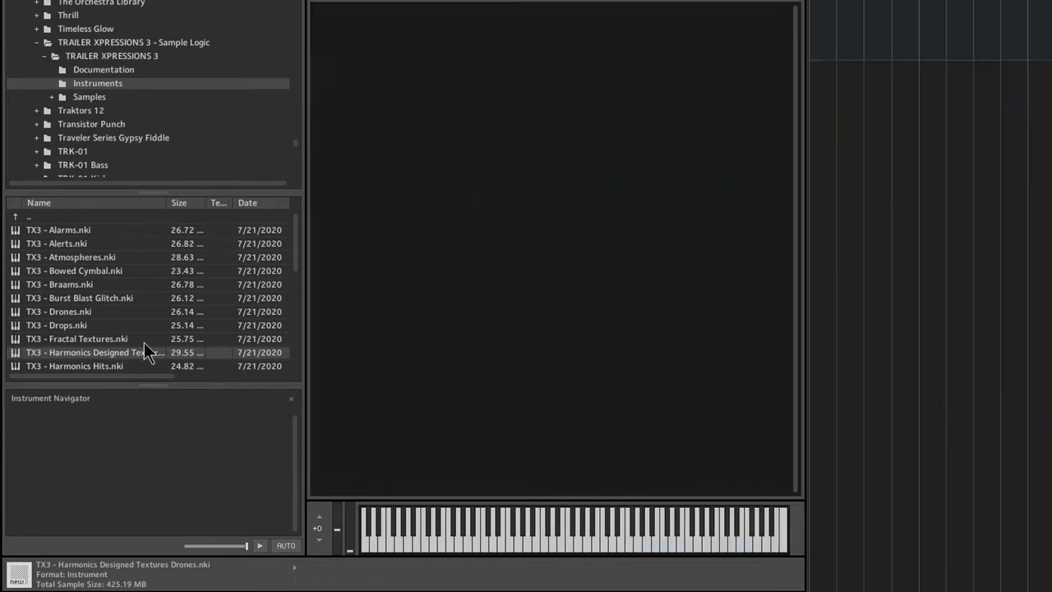
double_click(96, 366)
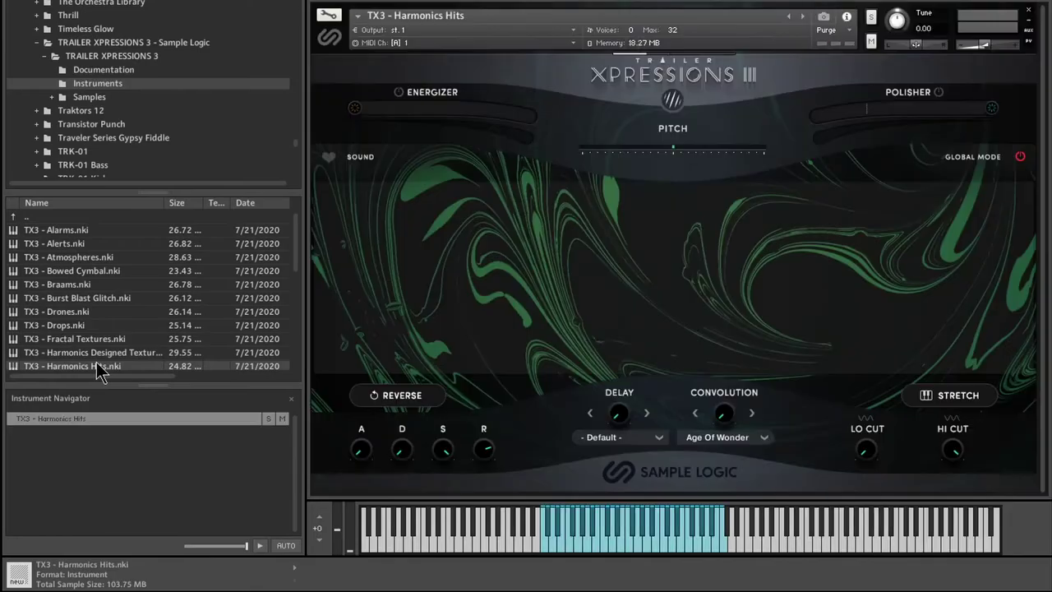
left_click(559, 298)
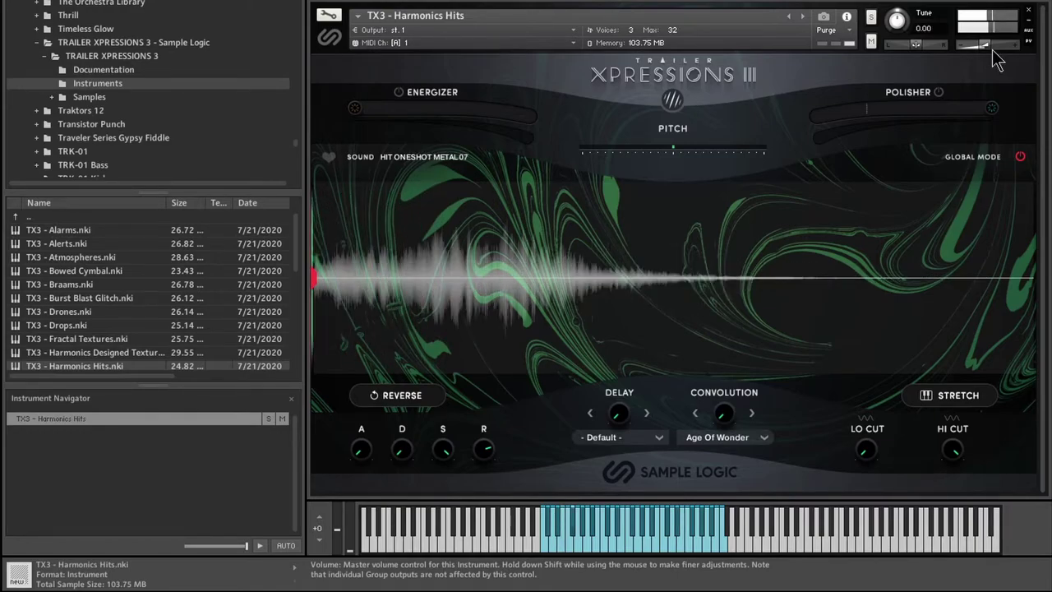
Step: Set the Harmonics Hits Convolution to 39% and turn up the Polisher to about the middle of its range
mouse_move(722, 413)
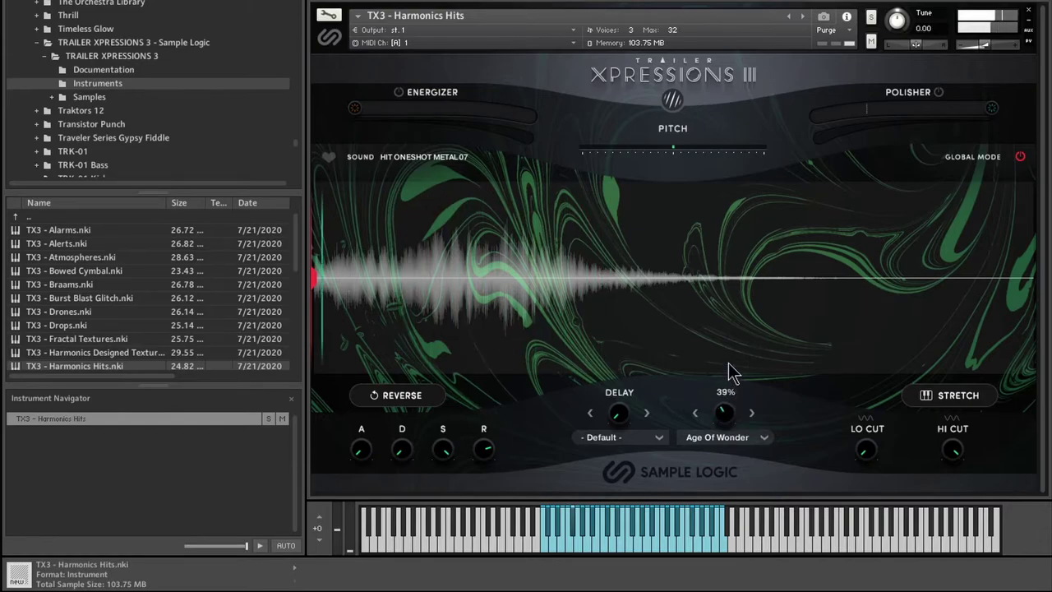
left_click_drag(933, 105, 908, 122)
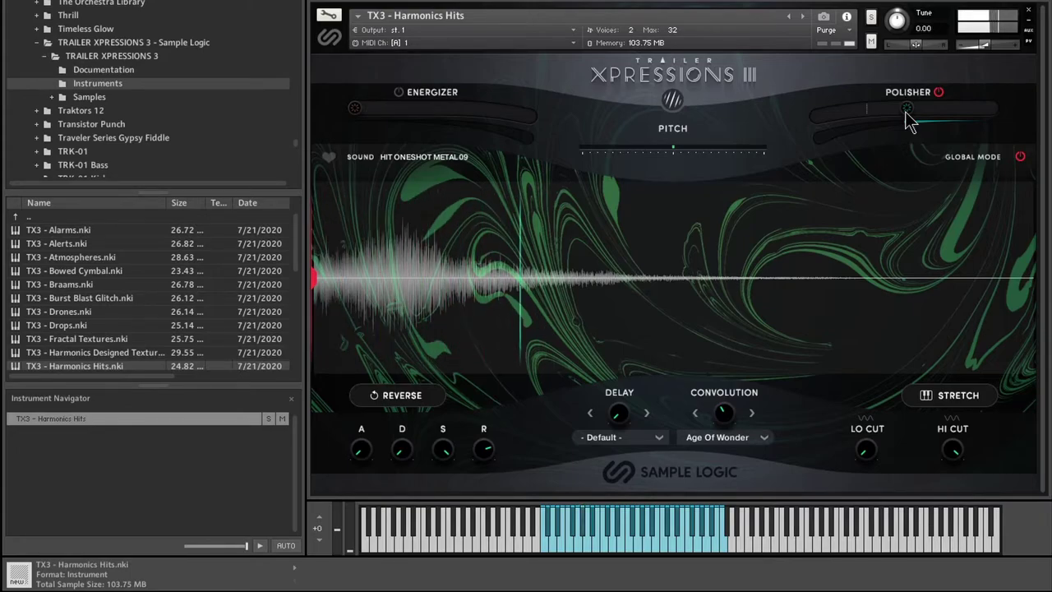
scroll(229, 298, "down", 5)
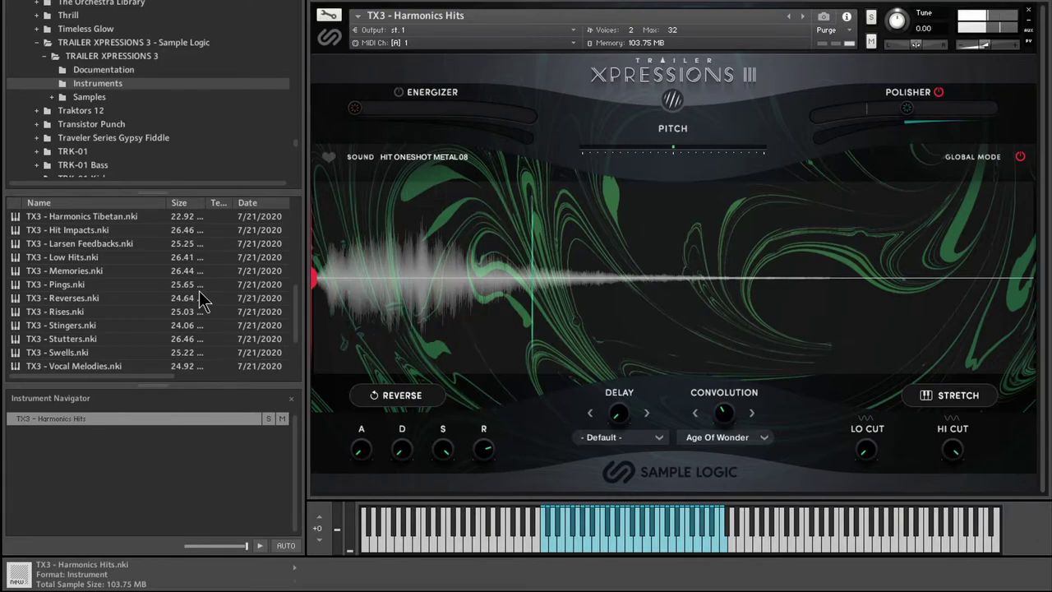
Step: Remove TX3 - Harmonics Hits without saving changes and load TX3 - Harmonics Passby for auditioning
left_click(1031, 18)
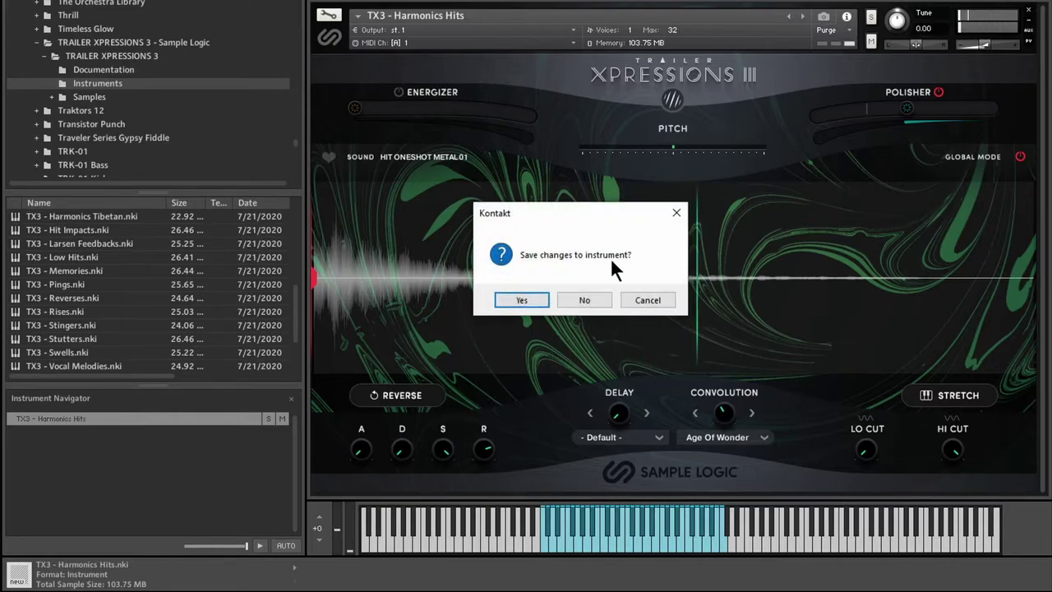
left_click(582, 300)
scroll(116, 304, "up", 1)
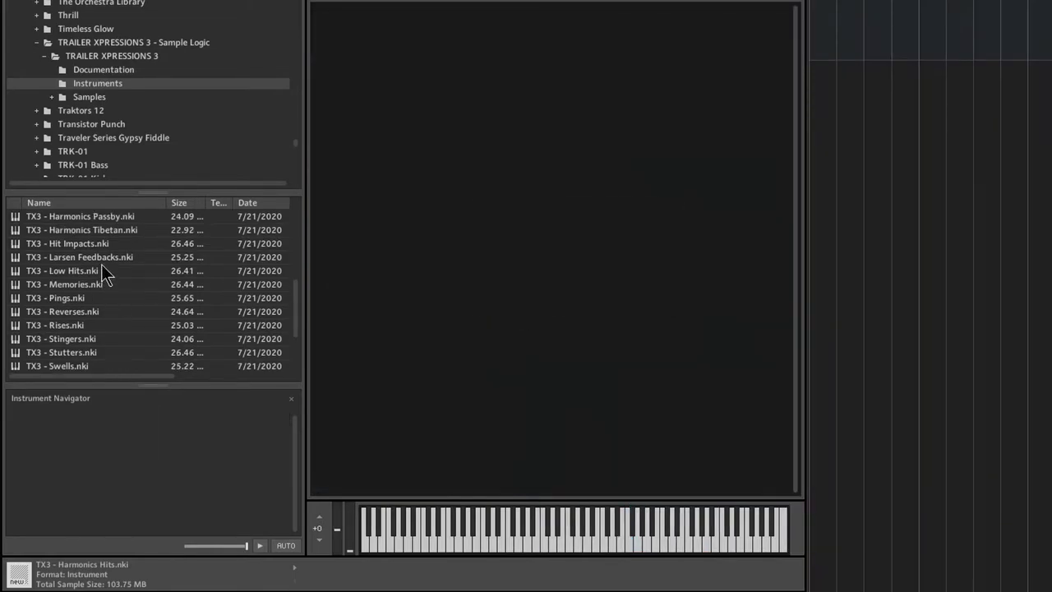
scroll(105, 277, "up", 1)
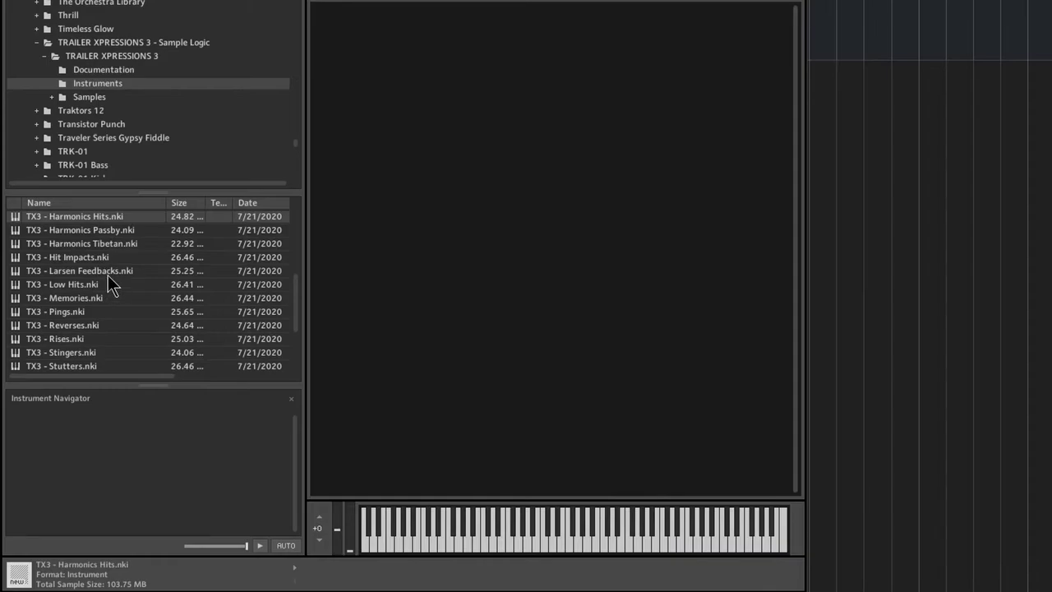
left_click_drag(109, 229, 570, 296)
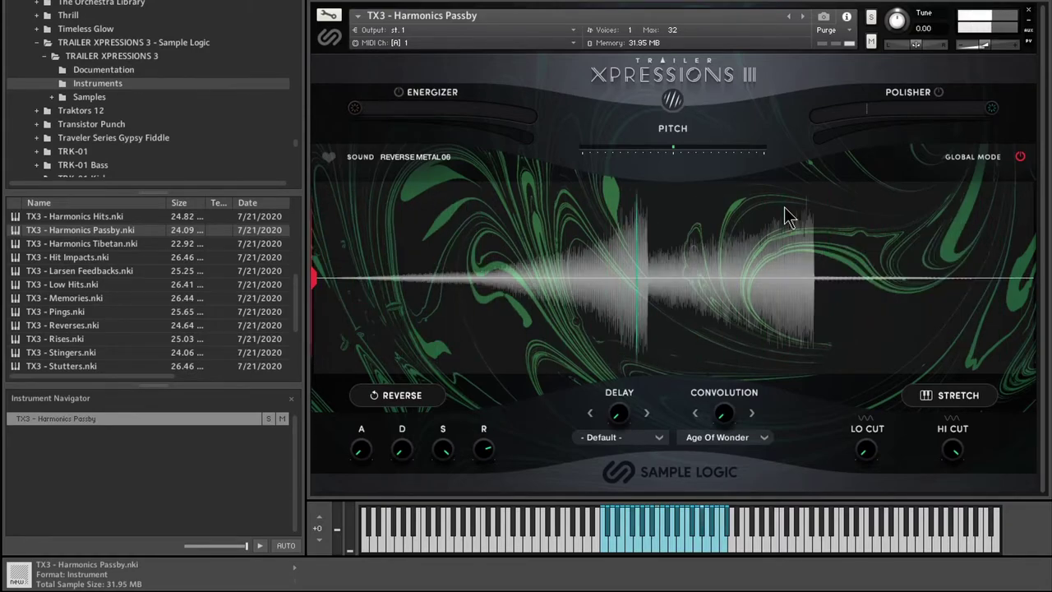
Step: Remove TX3 - Harmonics Passby from the rack and load TX3 - Harmonics Tibetan for auditioning
left_click(1027, 10)
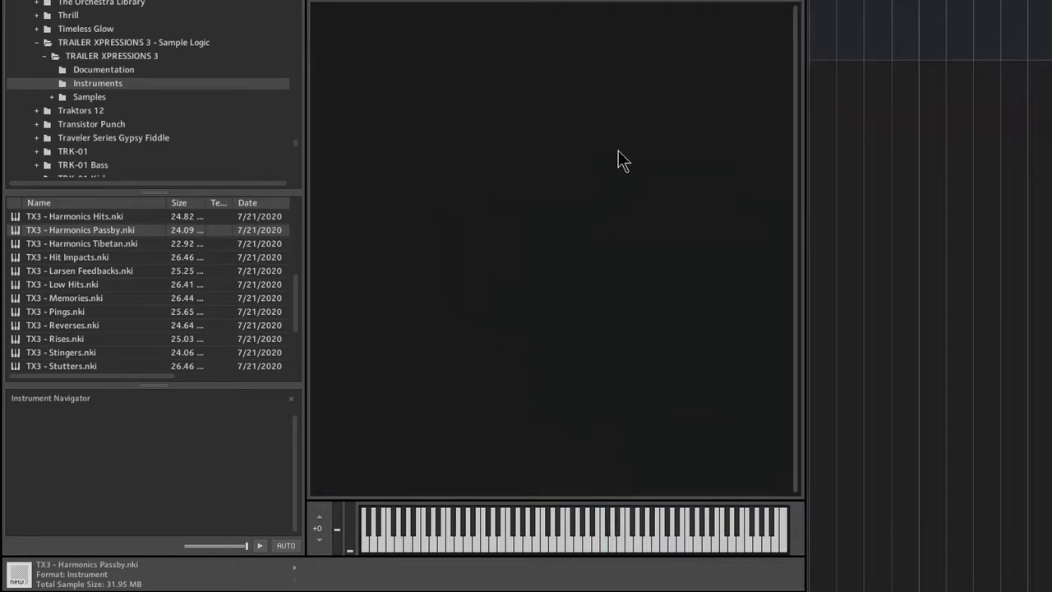
double_click(64, 243)
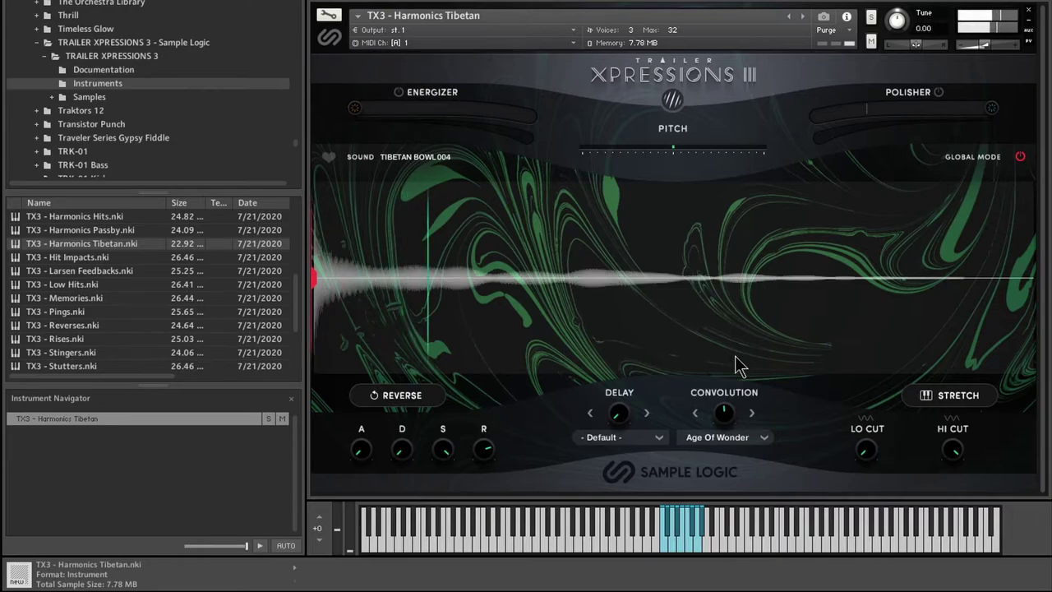
Step: Remove TX3 - Harmonics Tibetan without saving, load TX3 - Hit Impacts for auditioning and raise its Convolution amount to just under halfway
left_click(1028, 10)
left_click(584, 300)
double_click(55, 256)
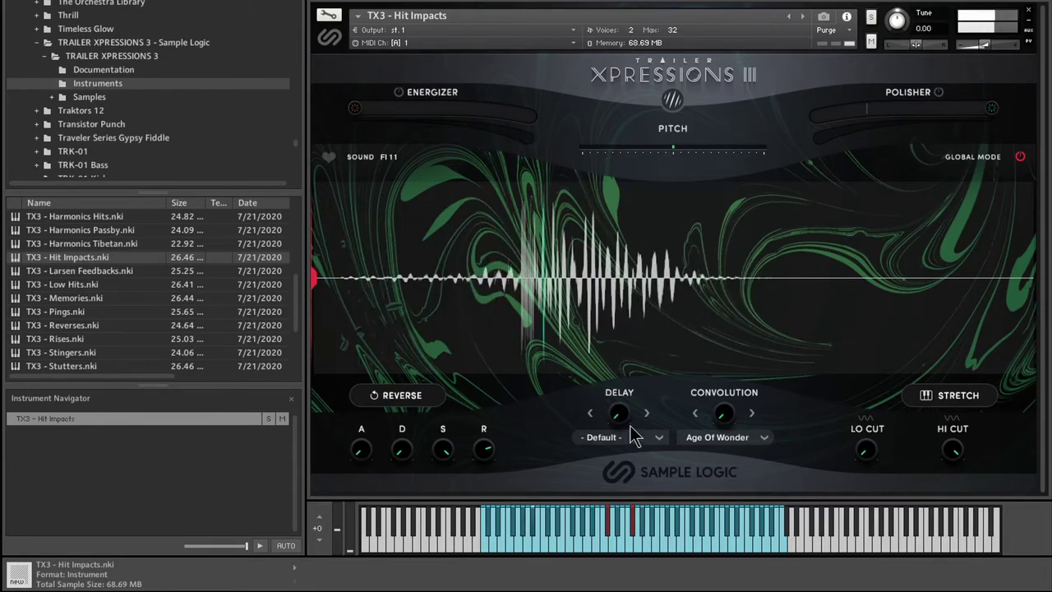
left_click_drag(732, 418, 736, 374)
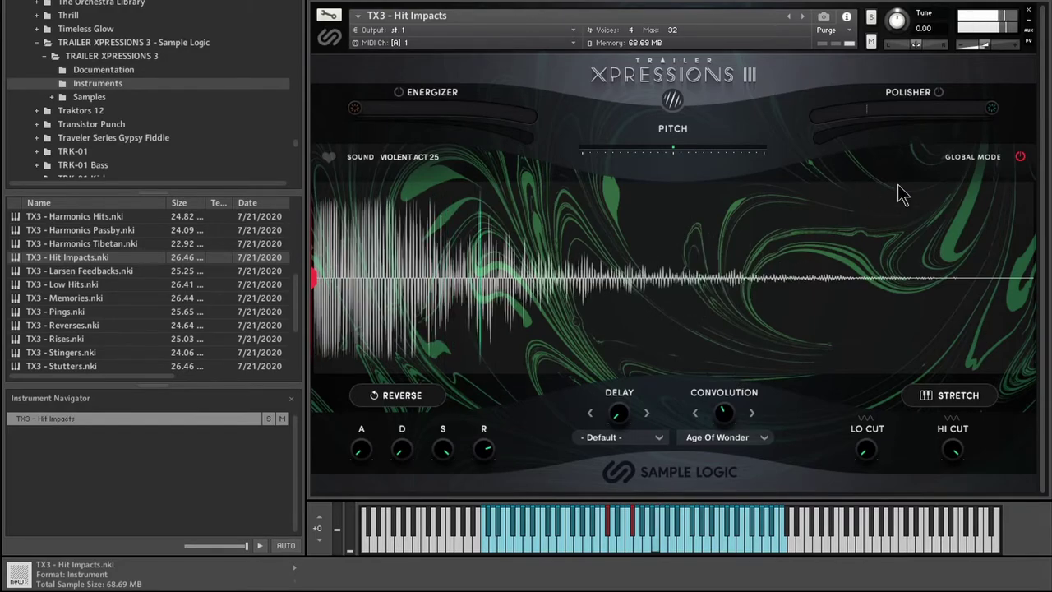
mouse_move(673, 149)
left_mouse_down()
mouse_move(590, 154)
mouse_move(764, 160)
mouse_move(677, 157)
left_mouse_up()
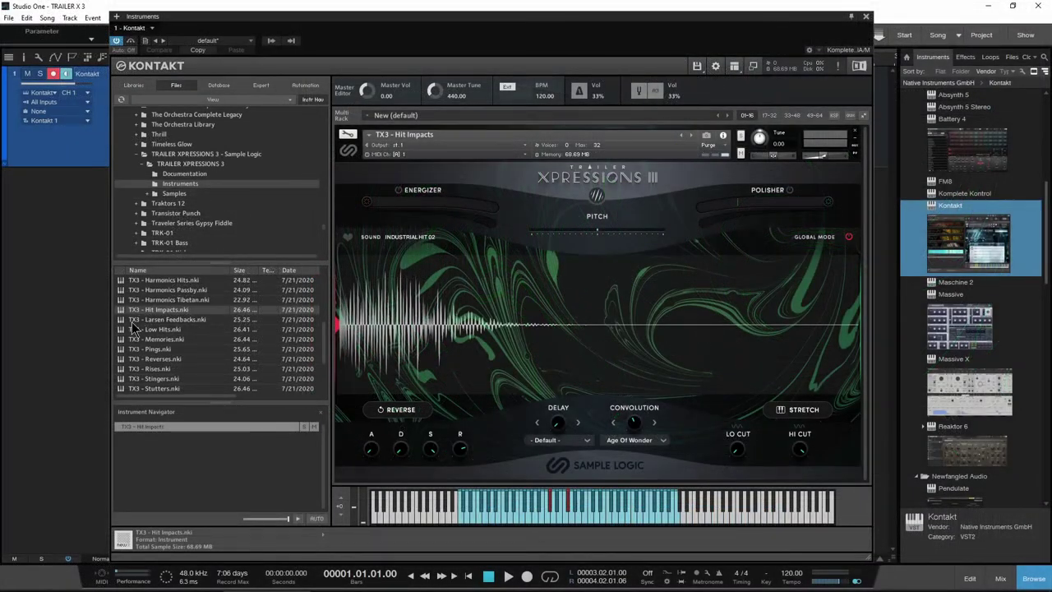
Step: Discard the Hit Impacts changes and load TX3 - Larsen Feedbacks in its place
left_click(133, 320)
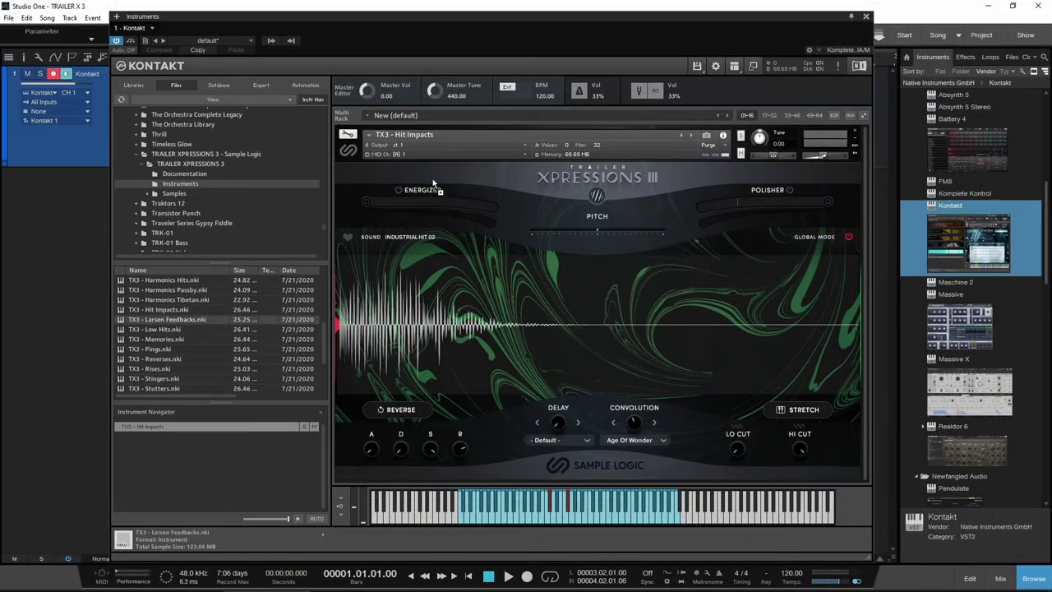
left_click_drag(450, 138, 452, 139)
left_click(541, 342)
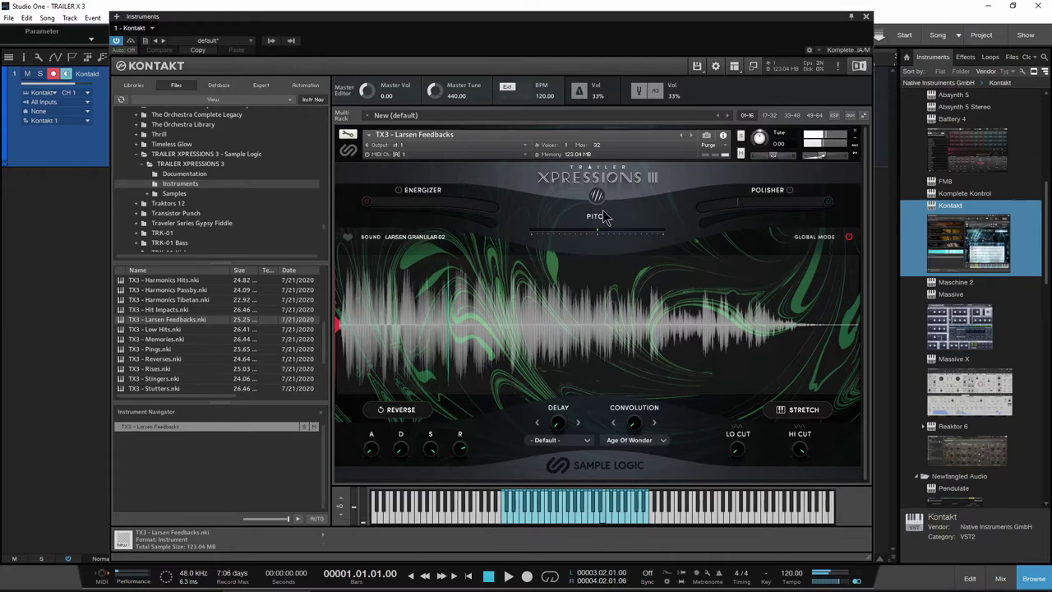
Step: Apply the Thicker convolution preset to Larsen Feedbacks with the Convolution amount just under halfway
left_click_drag(598, 236, 577, 238)
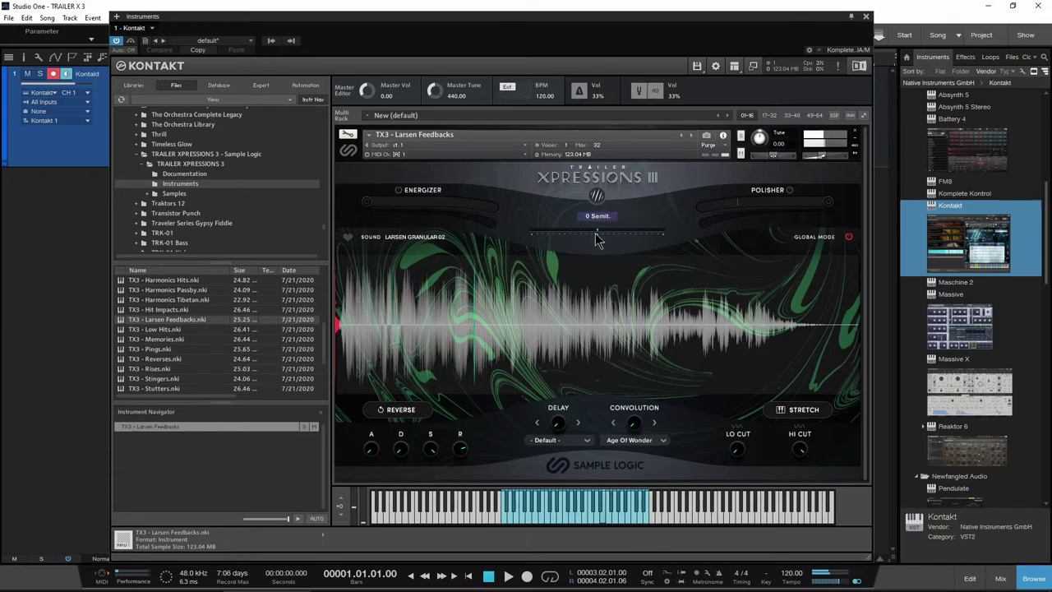
left_click(640, 439)
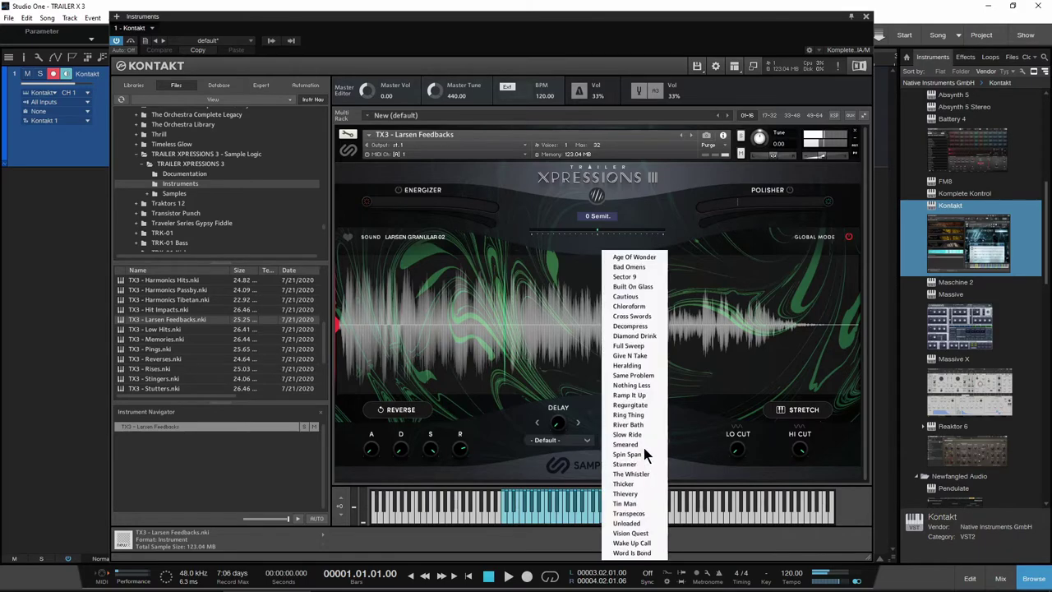
left_click(648, 484)
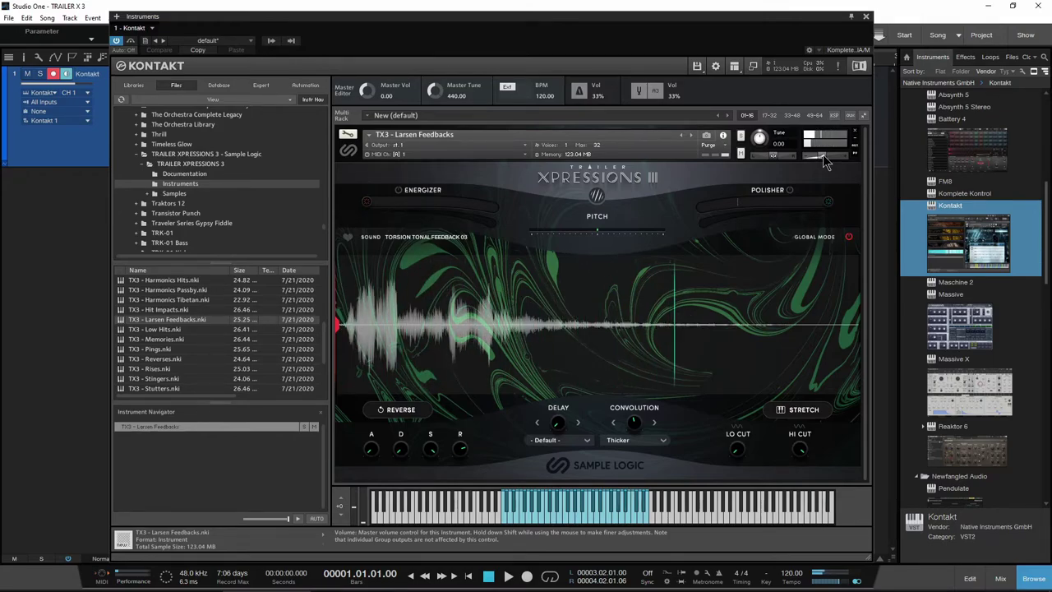
Step: Discard the Larsen Feedbacks changes and load TX3 - Low Hits in its place
left_click_drag(156, 331, 415, 141)
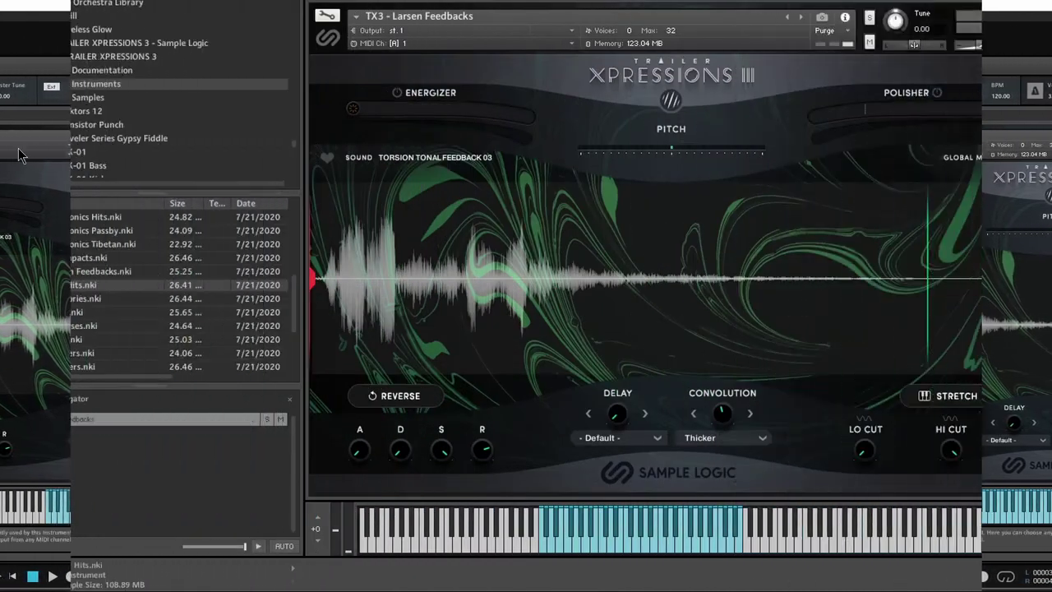
left_click(585, 300)
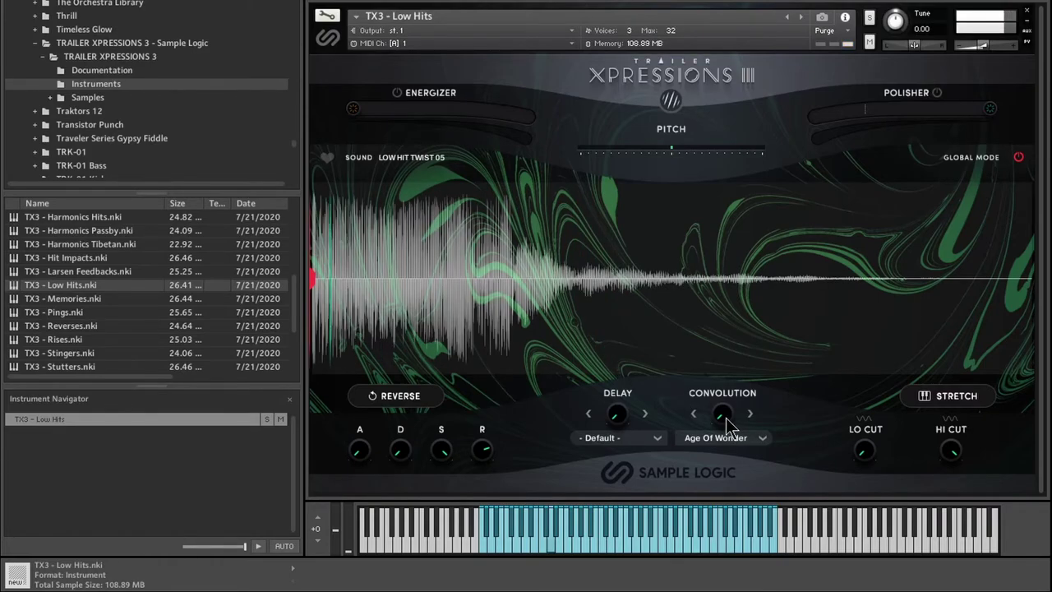
Step: Set the Low Hits Convolution to 32%, then enable the Polisher and turn it up to a bit under halfway
left_click_drag(725, 417, 715, 397)
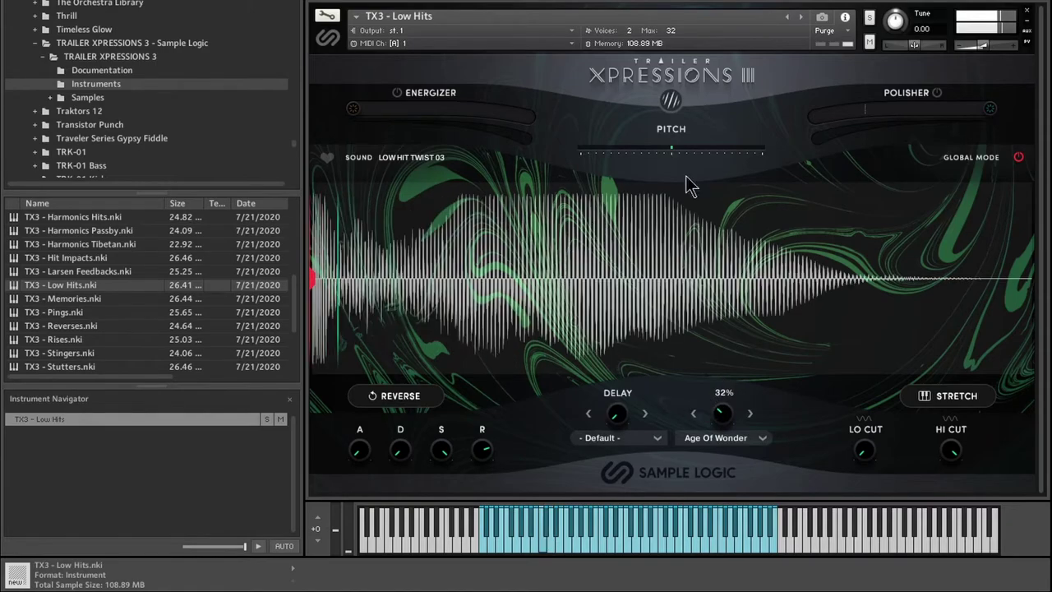
left_click(936, 92)
left_click_drag(972, 109, 919, 124)
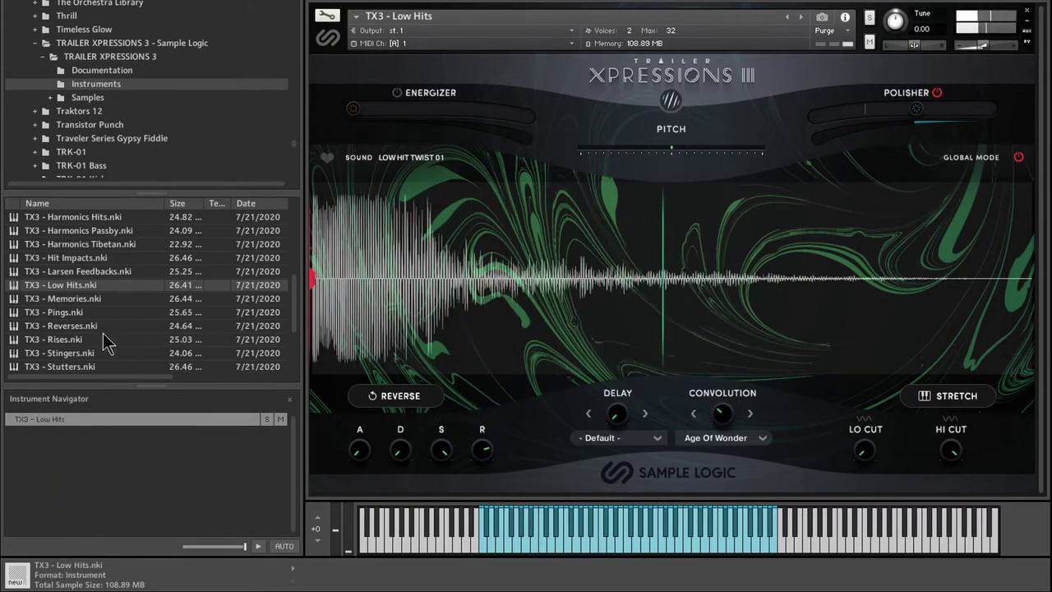
Step: Replace Low Hits with TX3 - Memories, discarding the changes, and turn on reversed playback for it
left_click_drag(50, 301, 497, 26)
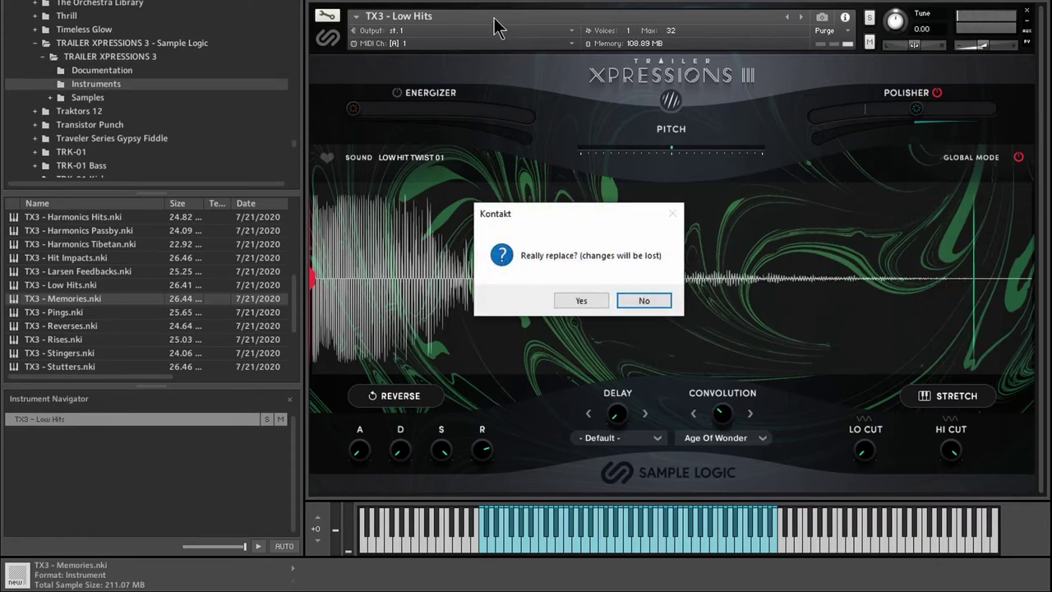
left_click(594, 297)
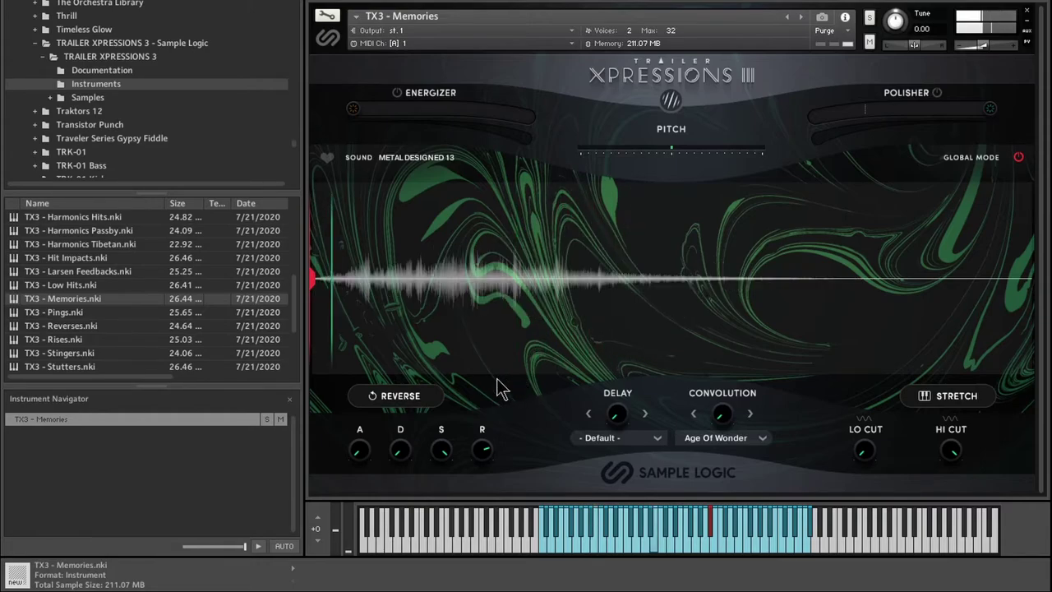
left_click(401, 404)
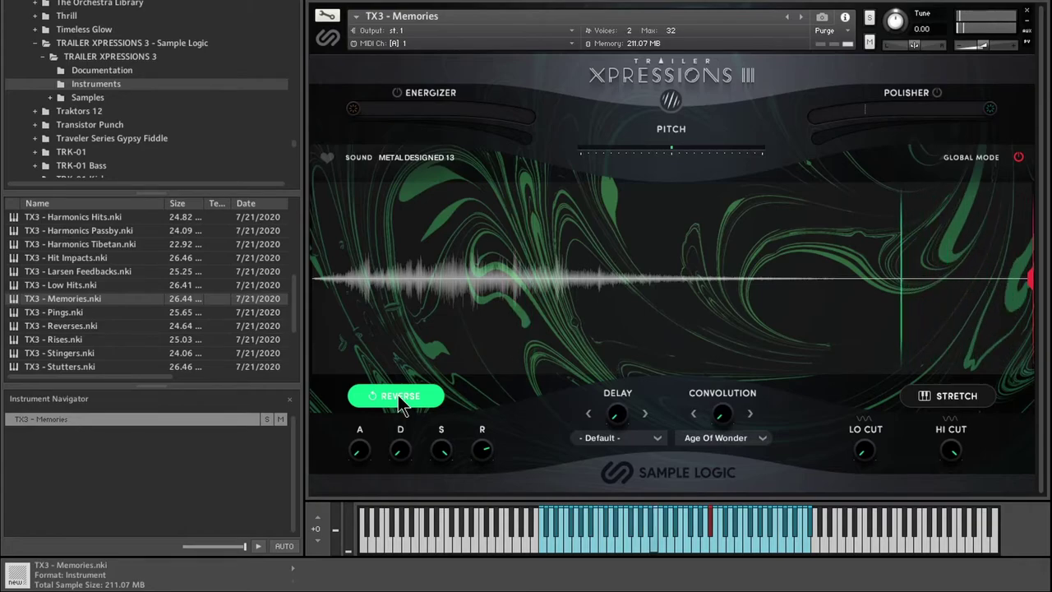
Step: Raise the Memories Convolution amount and add the Metallic Sphere delay at 34%
mouse_move(727, 414)
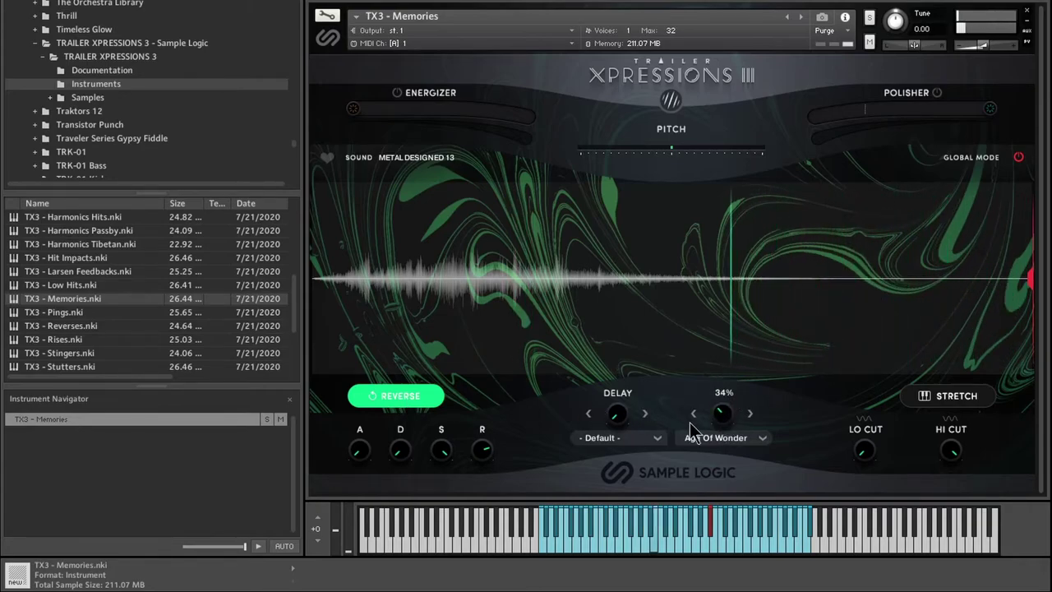
left_click(643, 443)
left_click(642, 452)
mouse_move(621, 408)
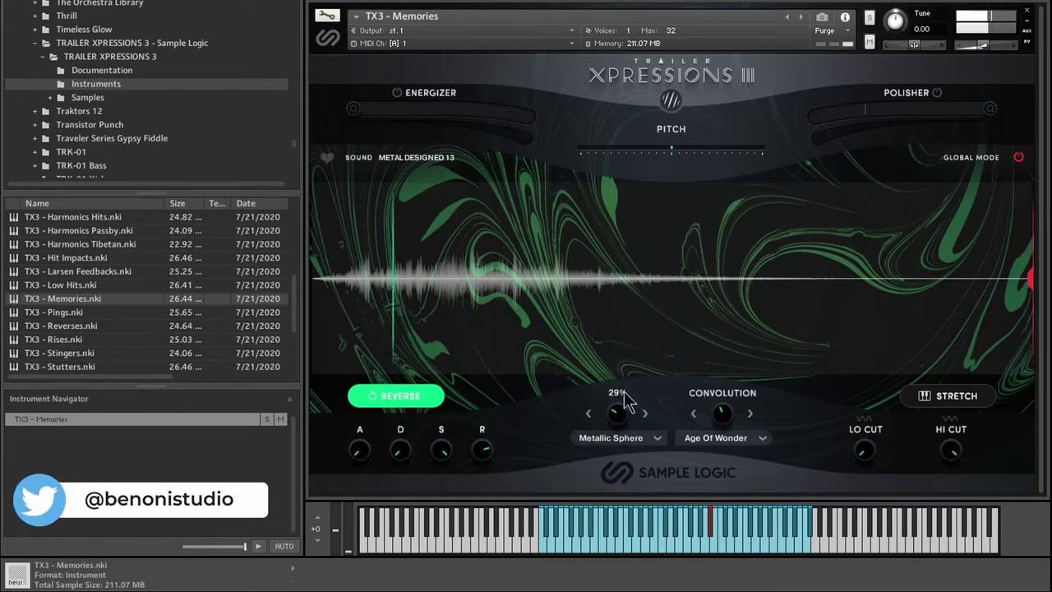
left_click_drag(621, 409, 471, 395)
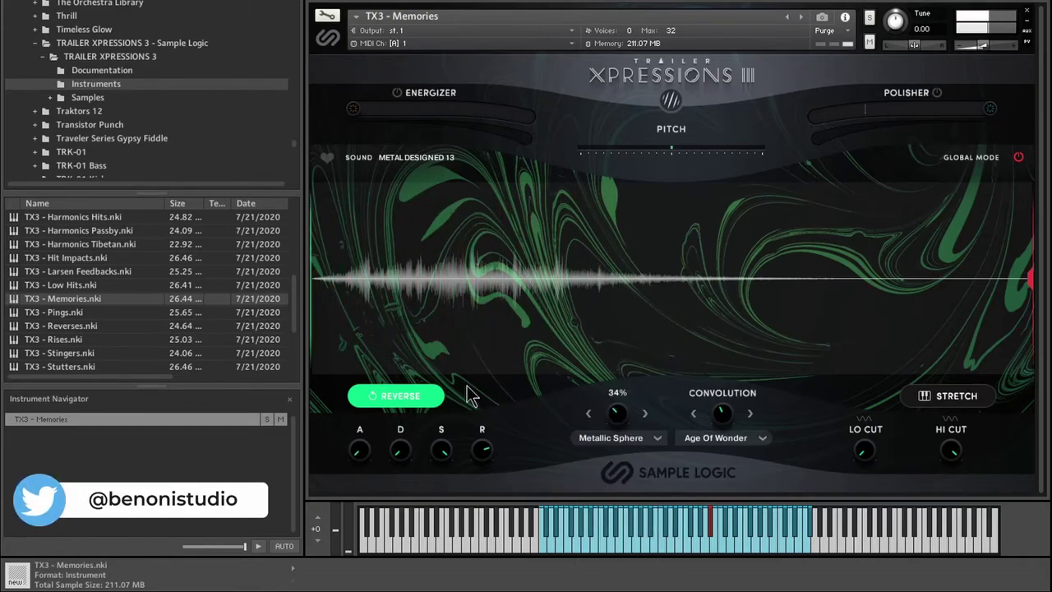
Step: Turn off reversed playback, then discard the Memories changes and load TX3 - Pings in its place
left_click(393, 400)
left_click_drag(67, 317, 530, 250)
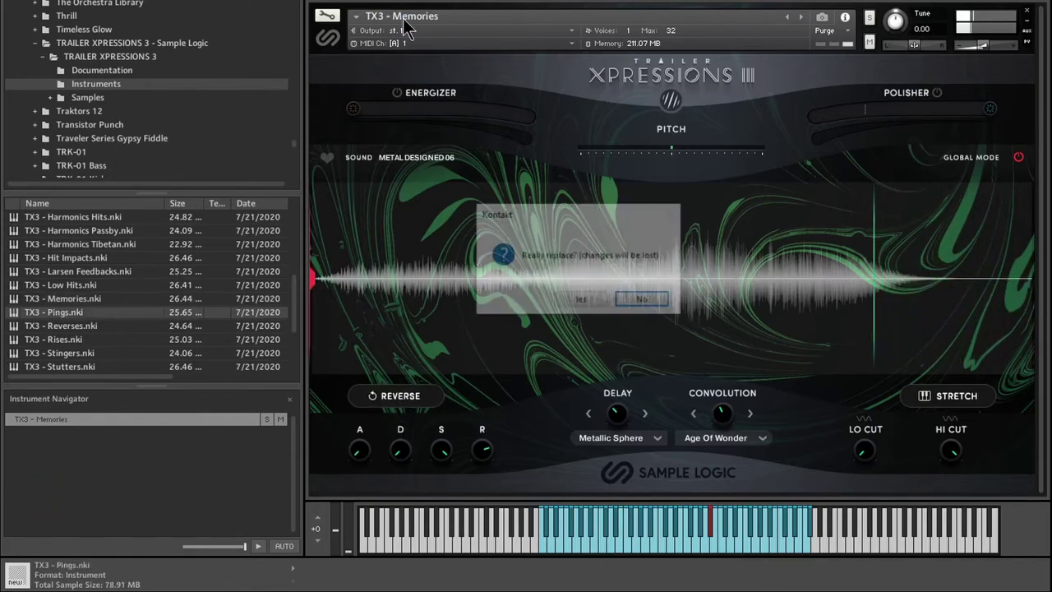
left_click(582, 301)
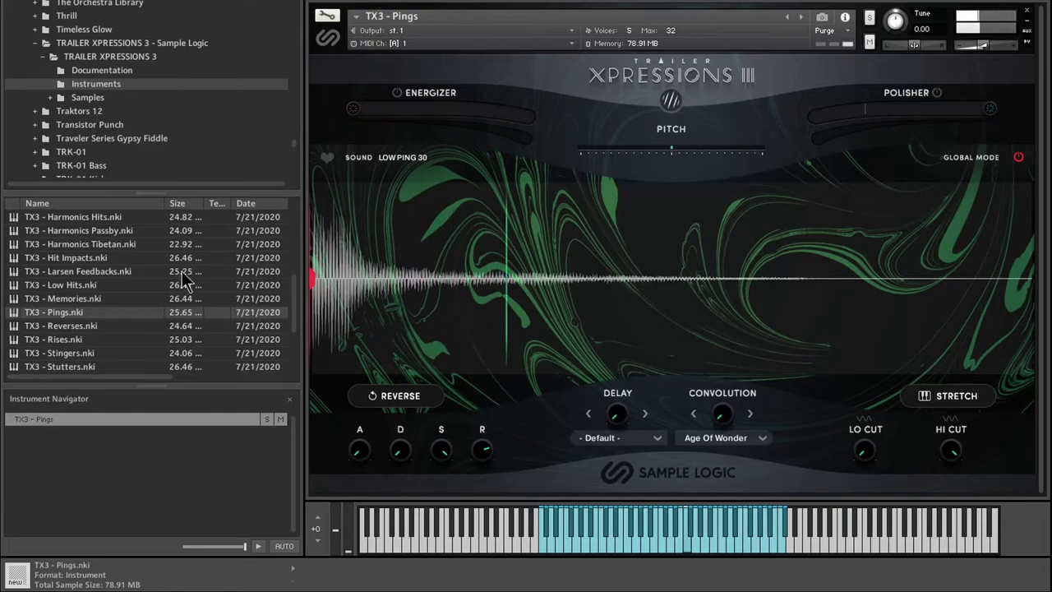
Step: Load TX3 - Reverses in place of Pings, audition it, and replace it with TX3 - Rises
key("Down")
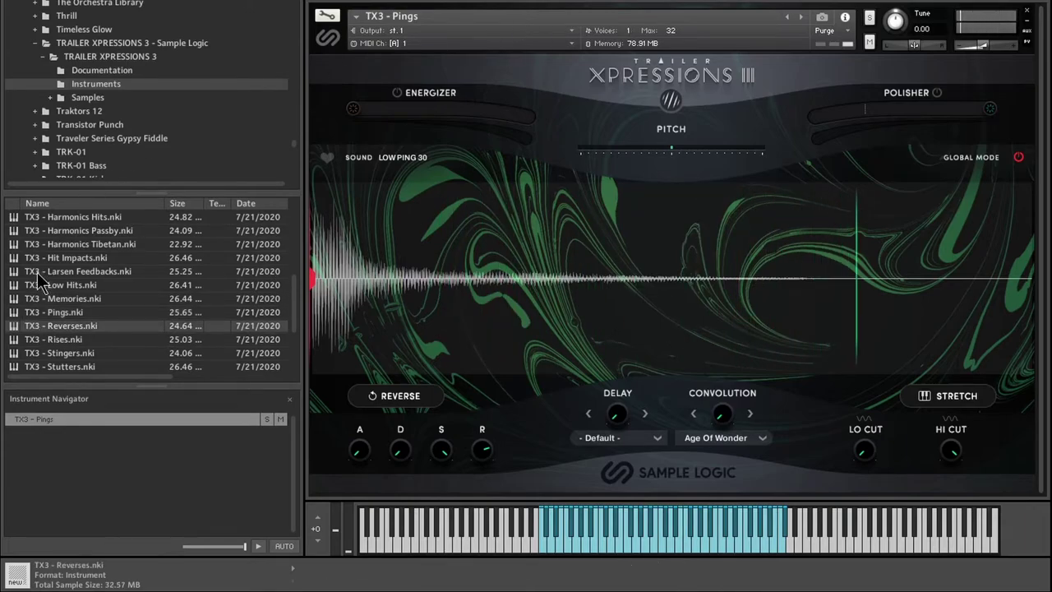
key("Return")
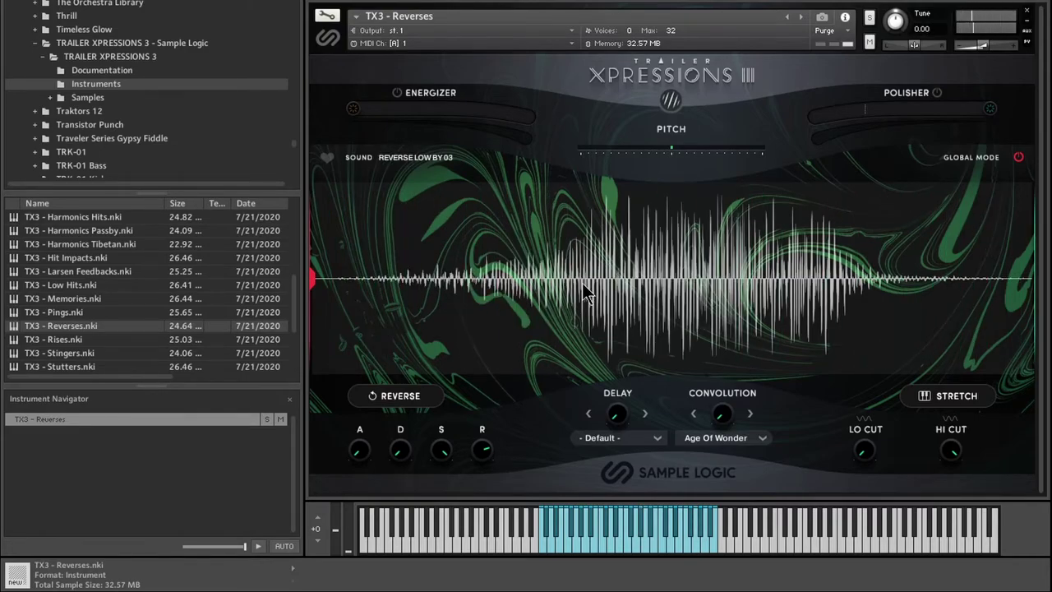
left_click_drag(18, 344, 458, 82)
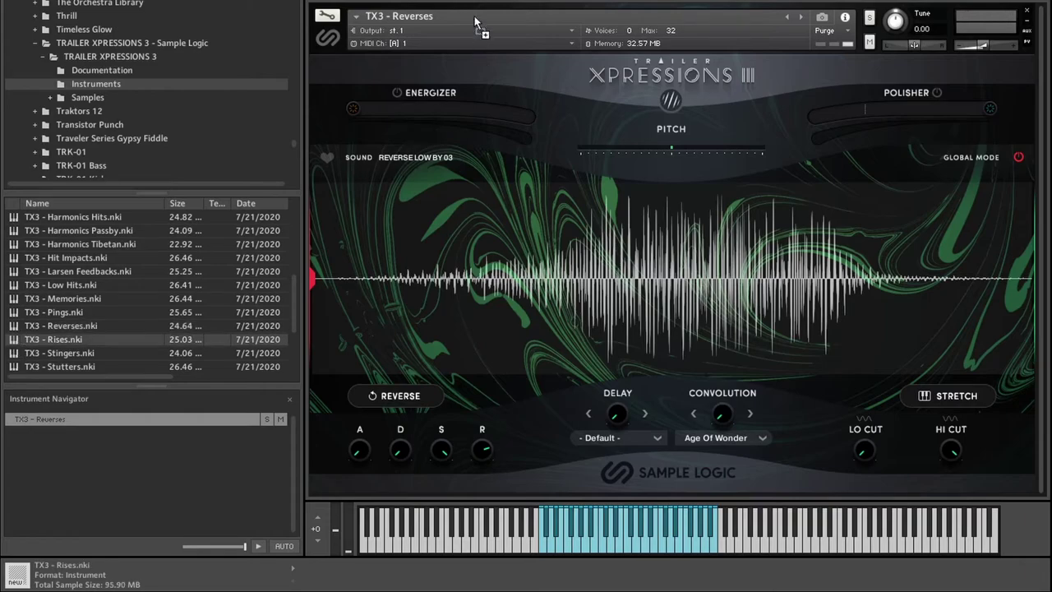
left_click_drag(475, 22, 477, 106)
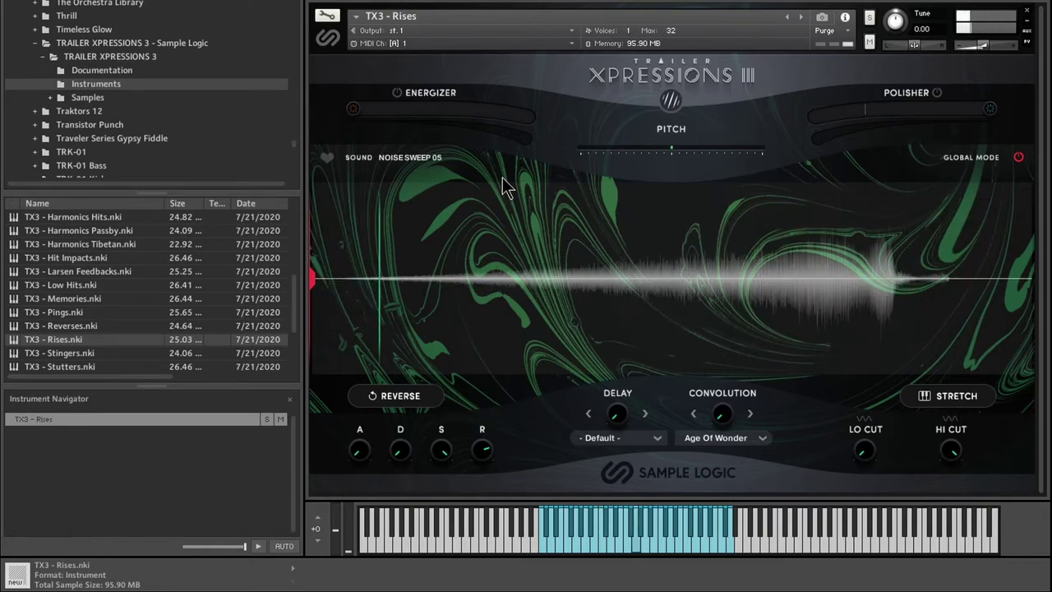
Step: Enable the Rises Polisher at roughly a third of its range and add a slight amount of Energizer
left_click(937, 92)
left_click_drag(970, 115, 942, 115)
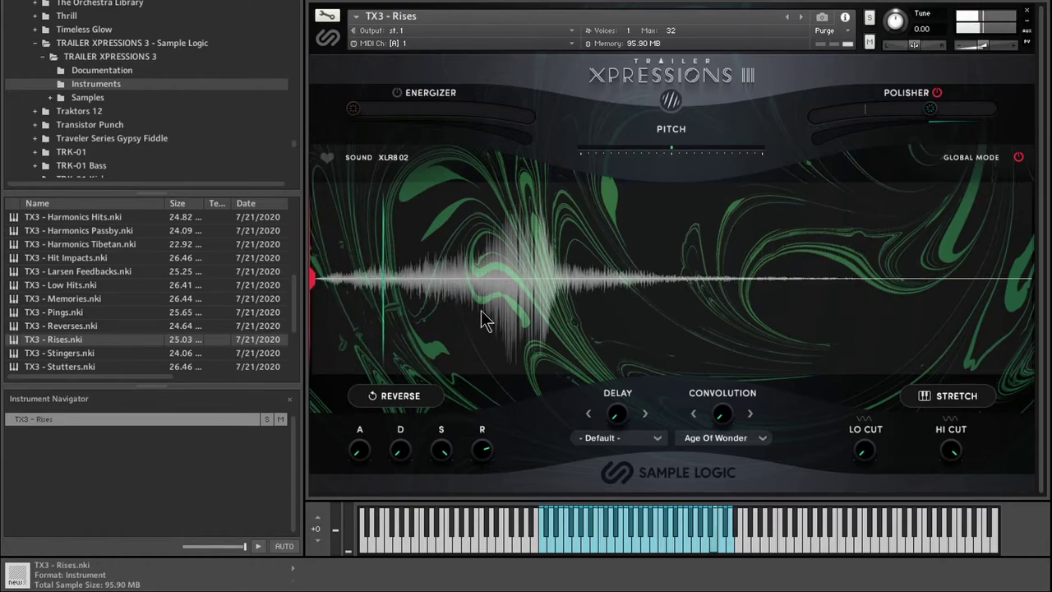
left_click_drag(359, 109, 374, 121)
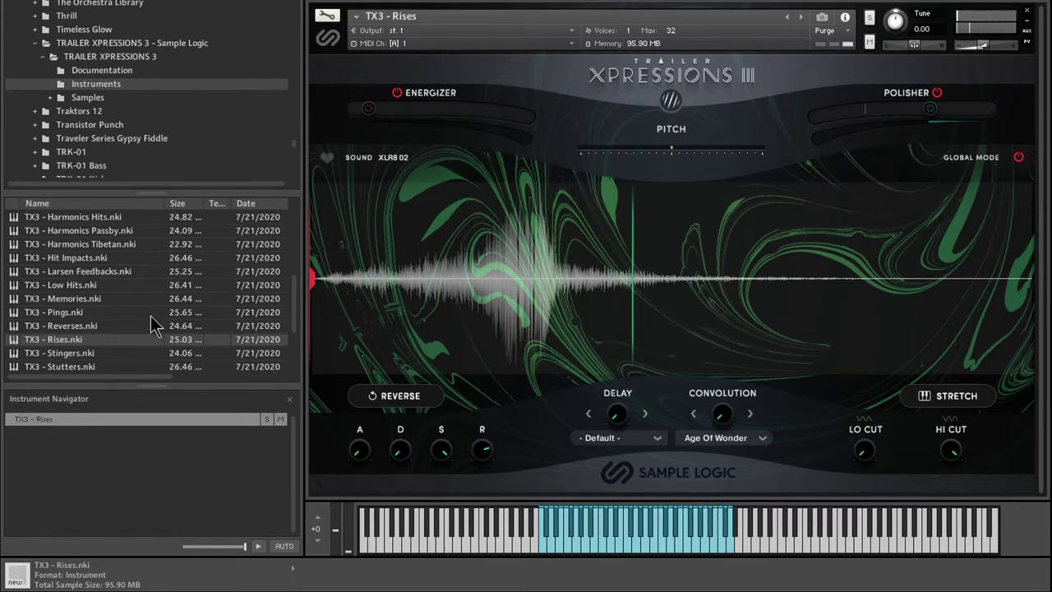
Step: Discard the Rises changes and load TX3 - Stingers, then audition it and replace it with TX3 - Stutters
left_click(14, 353)
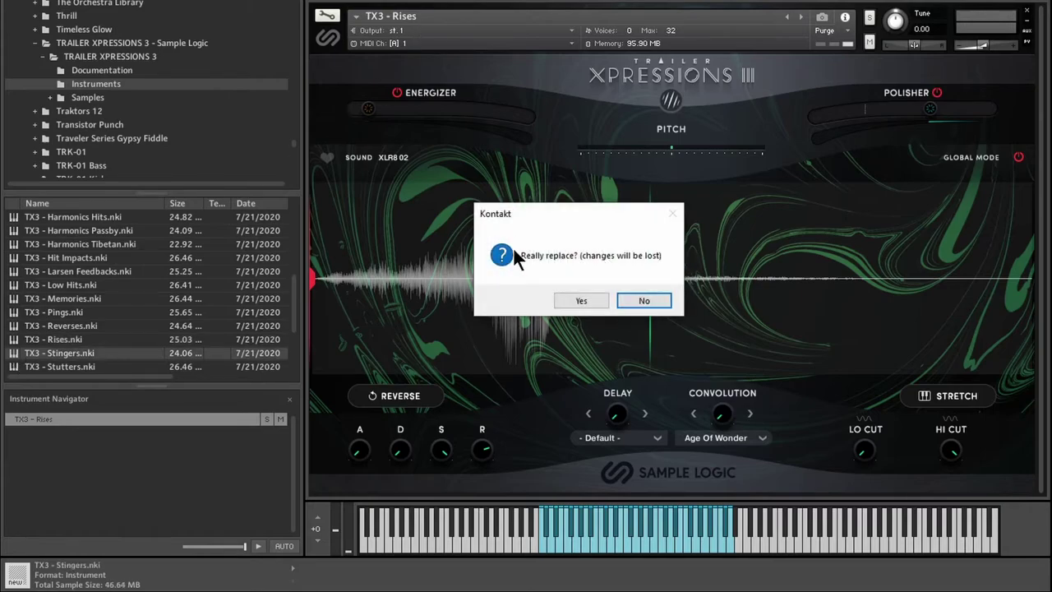
left_click(574, 300)
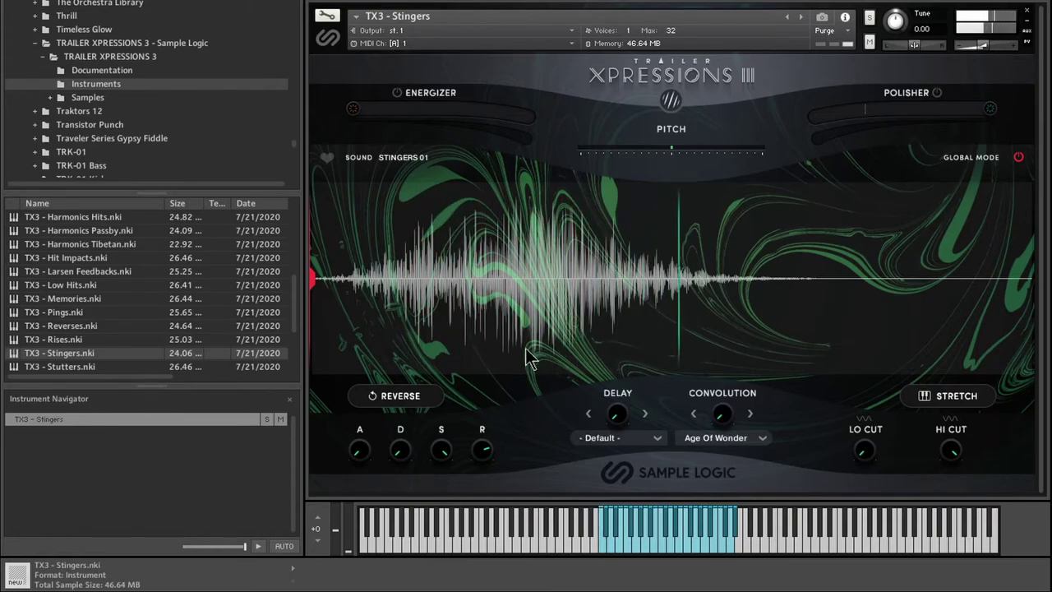
left_click_drag(65, 366, 492, 21)
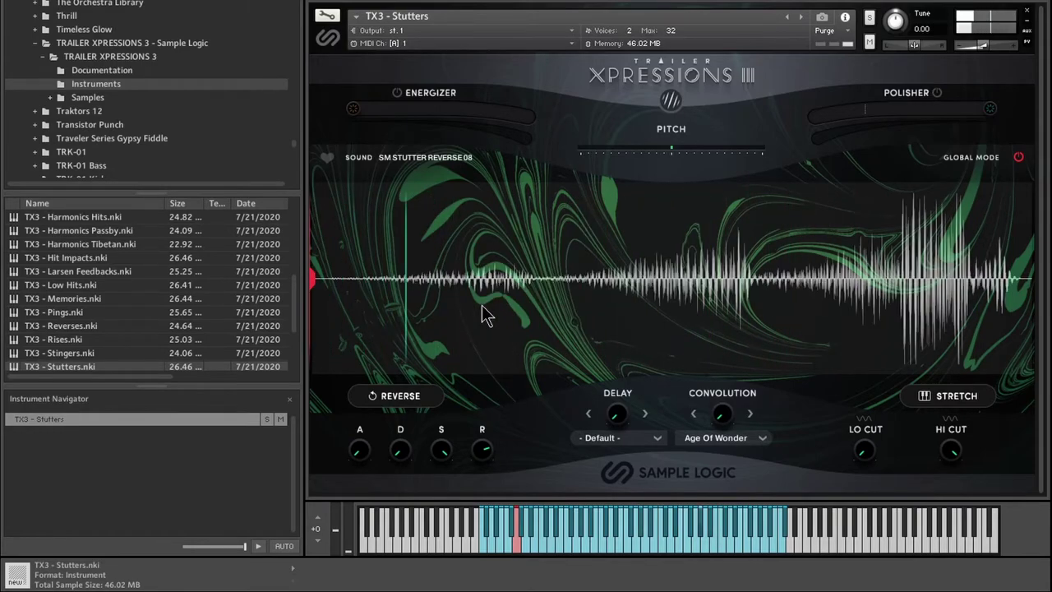
Step: Load TX3 - Swells in place of Stutters and enable its Polisher at about 59%
scroll(82, 300, "down", 2)
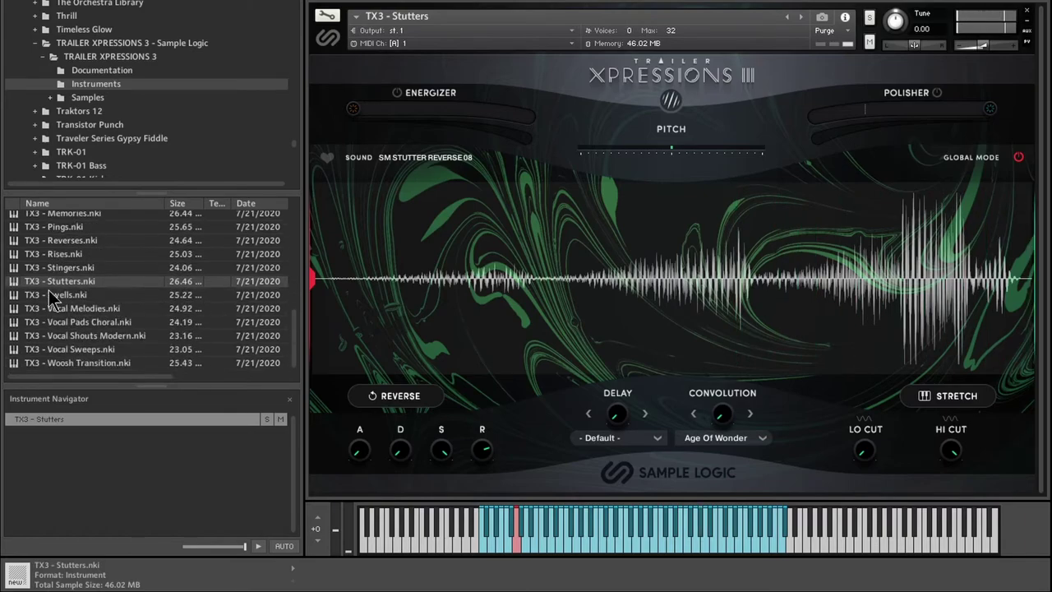
left_click_drag(28, 296, 468, 17)
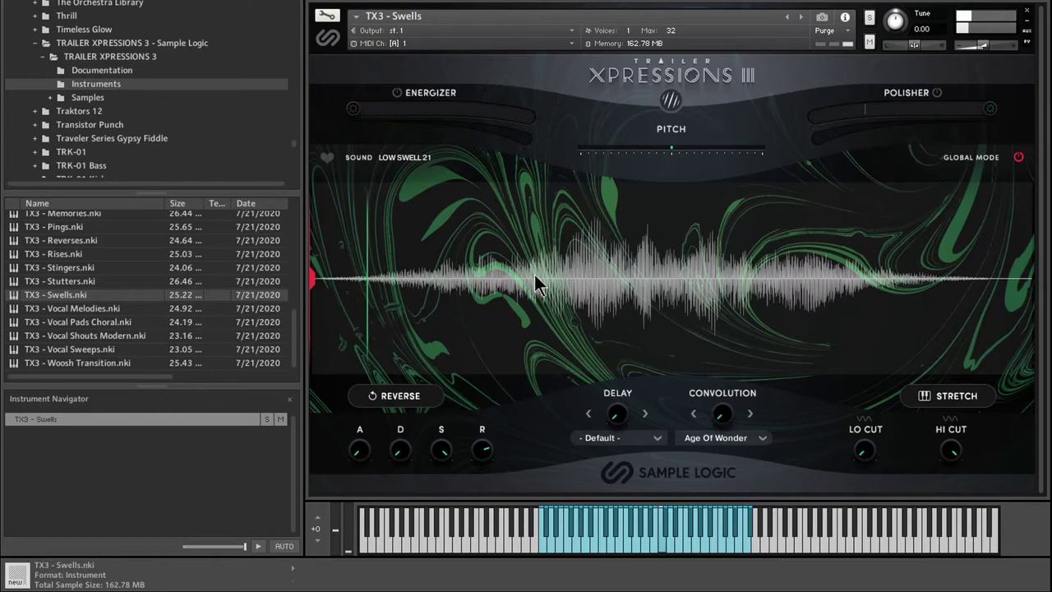
left_click(936, 92)
left_click_drag(943, 113, 885, 123)
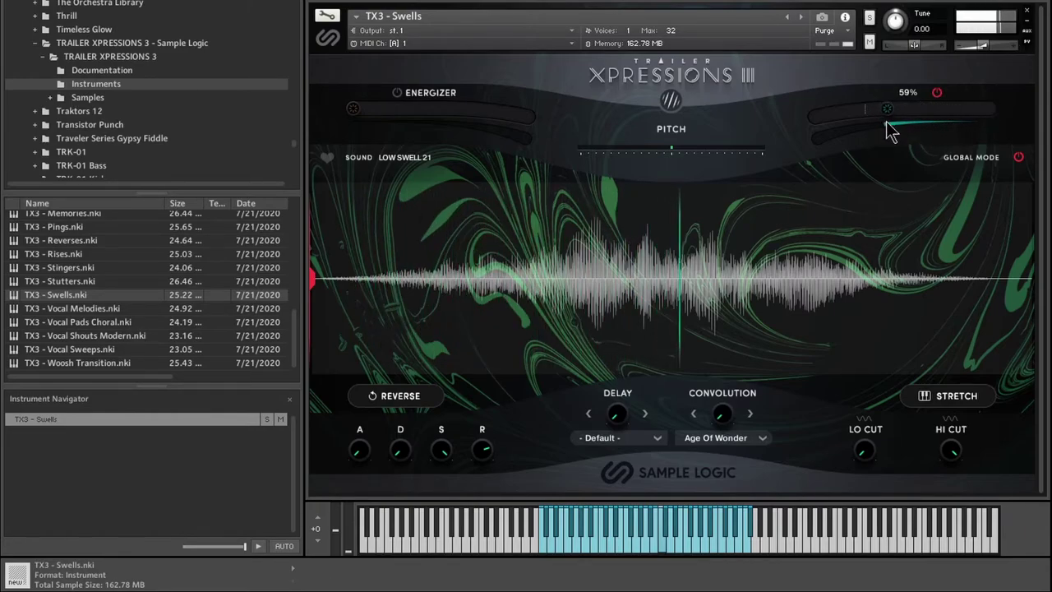
Step: Add convolution to Swells, trying the Full Sweep preset at 40%, then switch it to Heralding and adjust the amount
left_click_drag(720, 404, 735, 387)
left_click(759, 437)
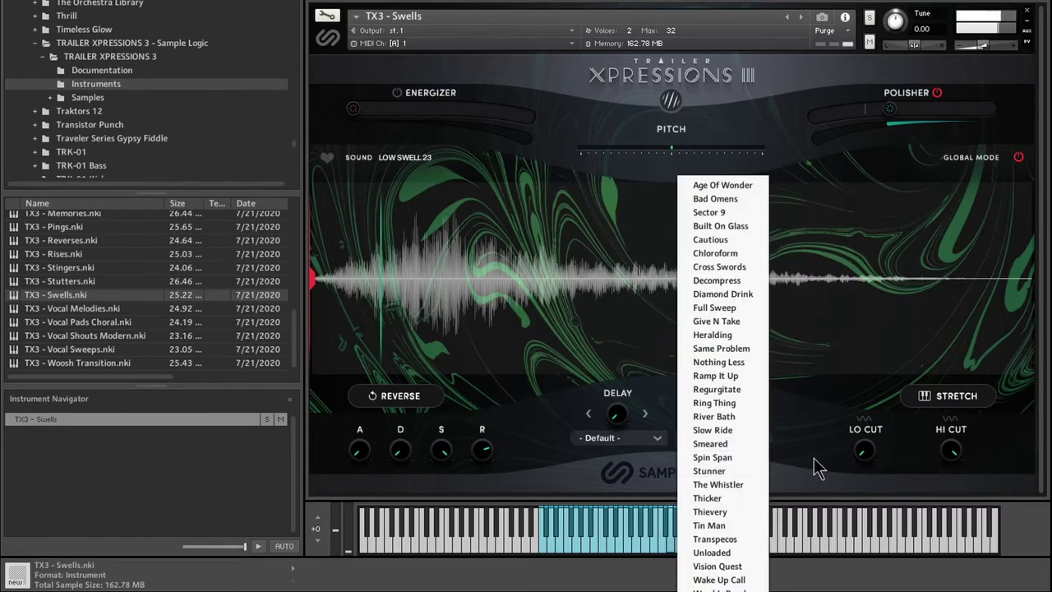
left_click(734, 306)
mouse_move(725, 412)
left_mouse_down()
mouse_move(734, 386)
mouse_move(733, 415)
left_mouse_up()
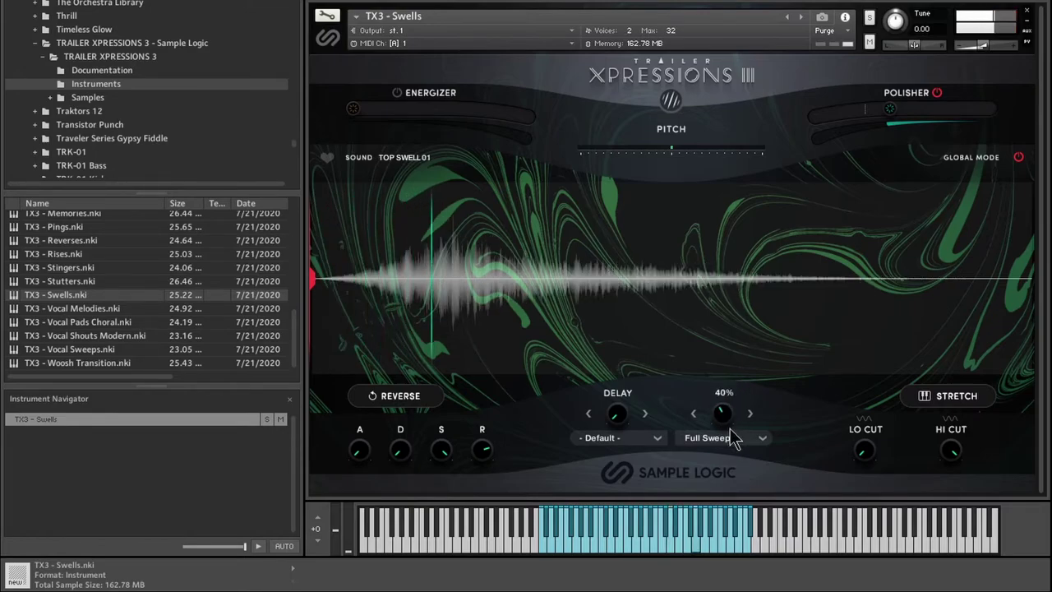
left_click(725, 436)
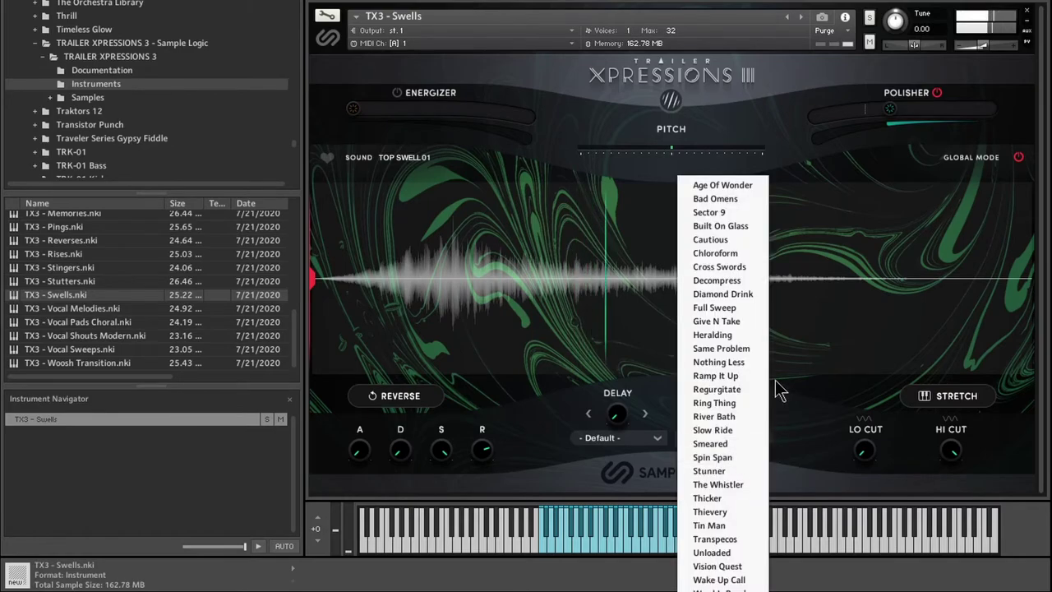
left_click(740, 334)
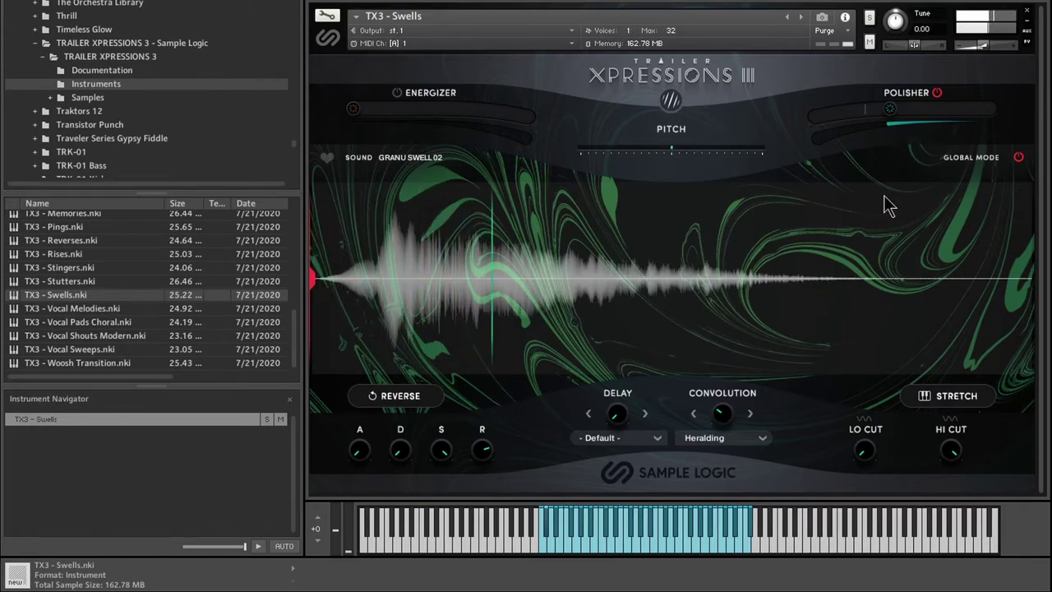
left_click_drag(720, 408, 746, 395)
Step: Load TX3 - Vocal Melodies in place of Swells, add convolution and enable its Polisher at just under half
left_click_drag(72, 308, 457, 27)
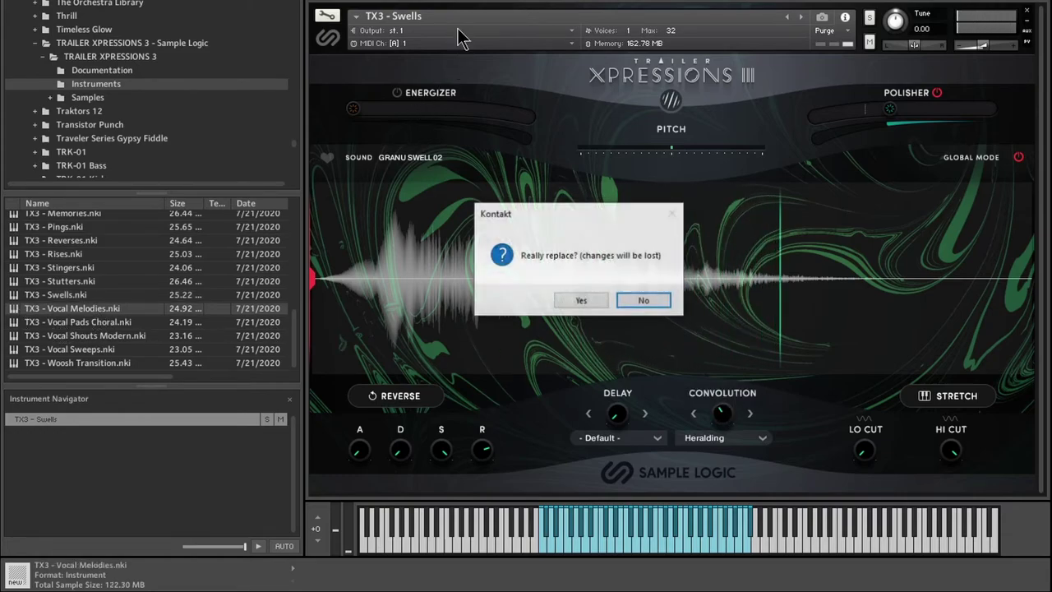
left_click(581, 301)
mouse_move(734, 423)
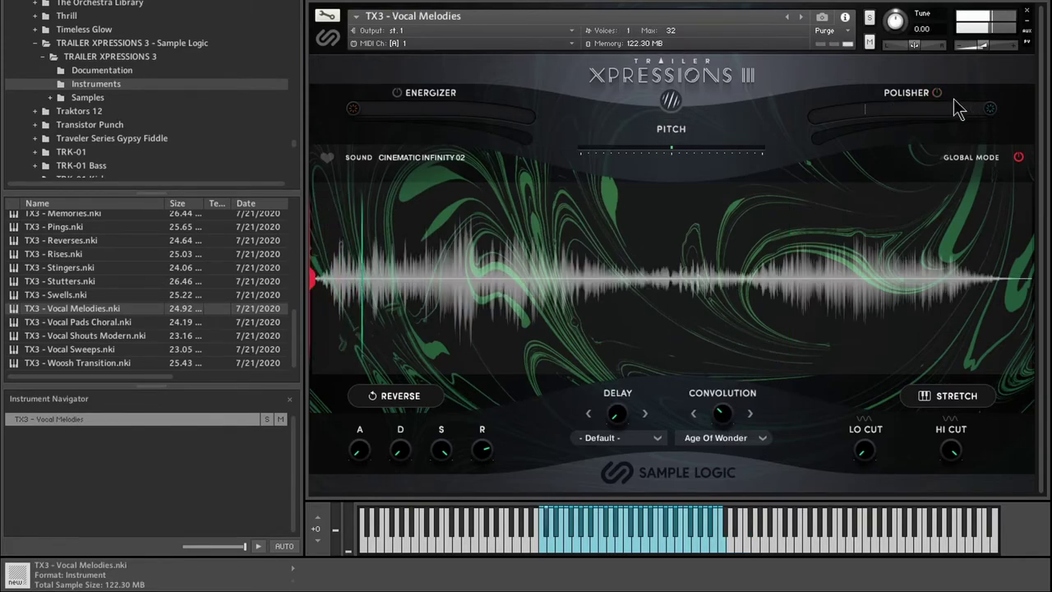
left_click_drag(960, 108, 917, 128)
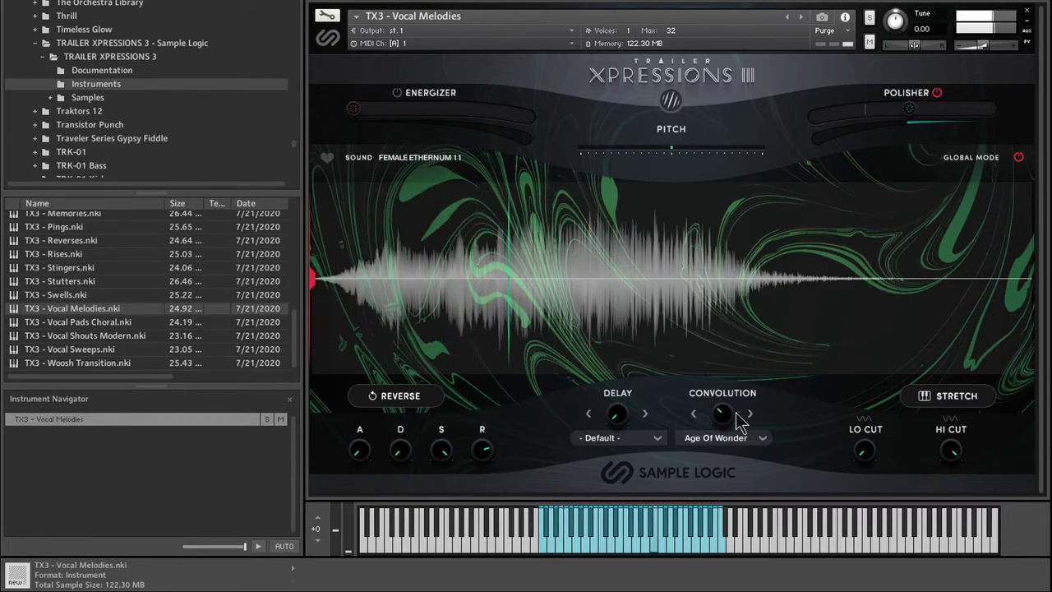
mouse_move(738, 415)
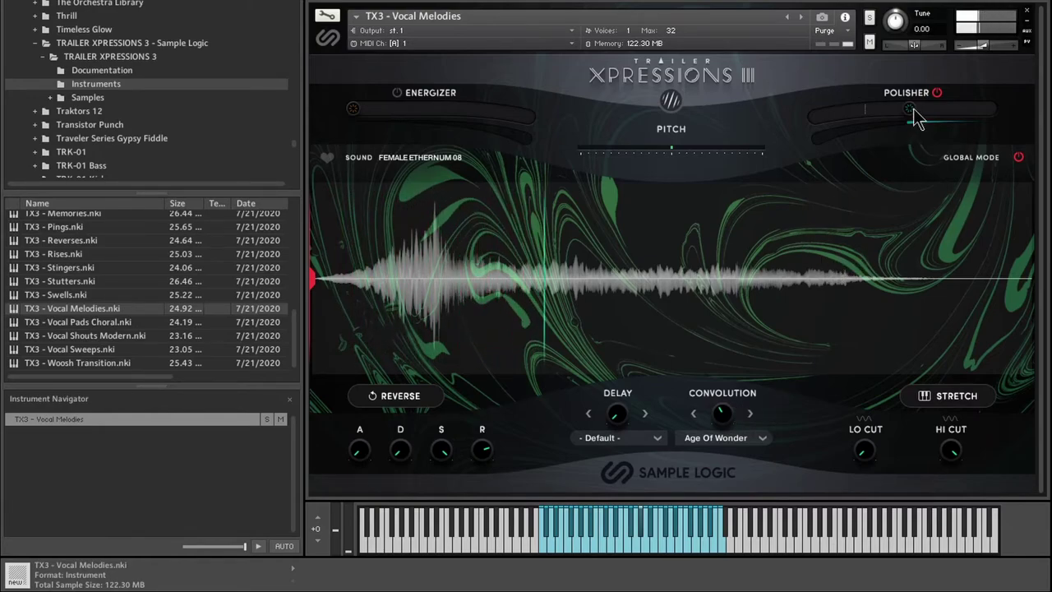
Step: Load TX3 - Vocal Pads Choral in place of Vocal Melodies and try Reverse with added convolution and a 20% delay
left_click_drag(31, 322, 523, 37)
left_click(582, 301)
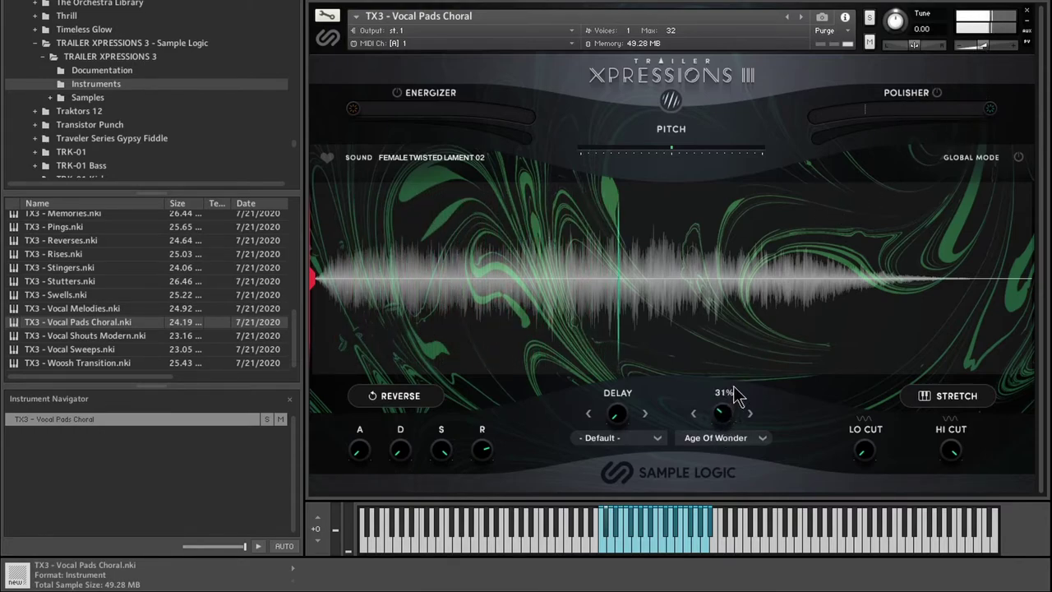
left_click(411, 398)
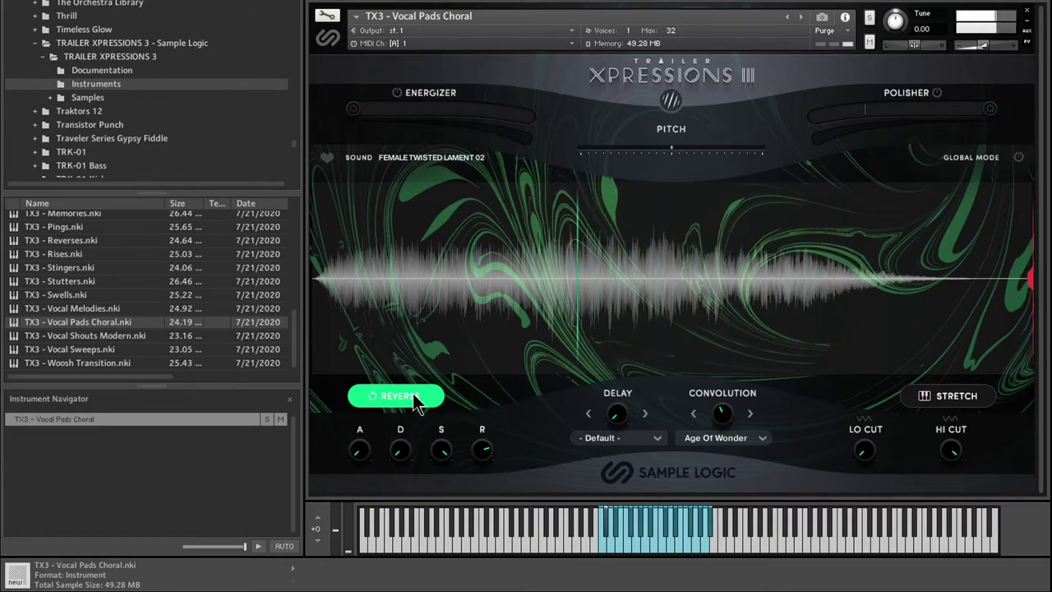
mouse_move(630, 404)
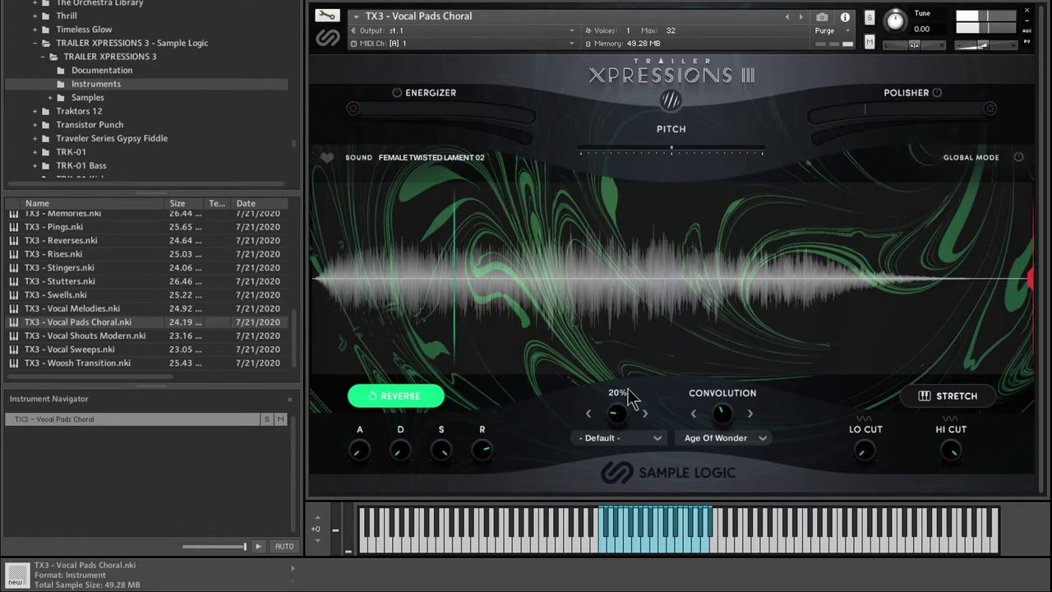
left_click(429, 393)
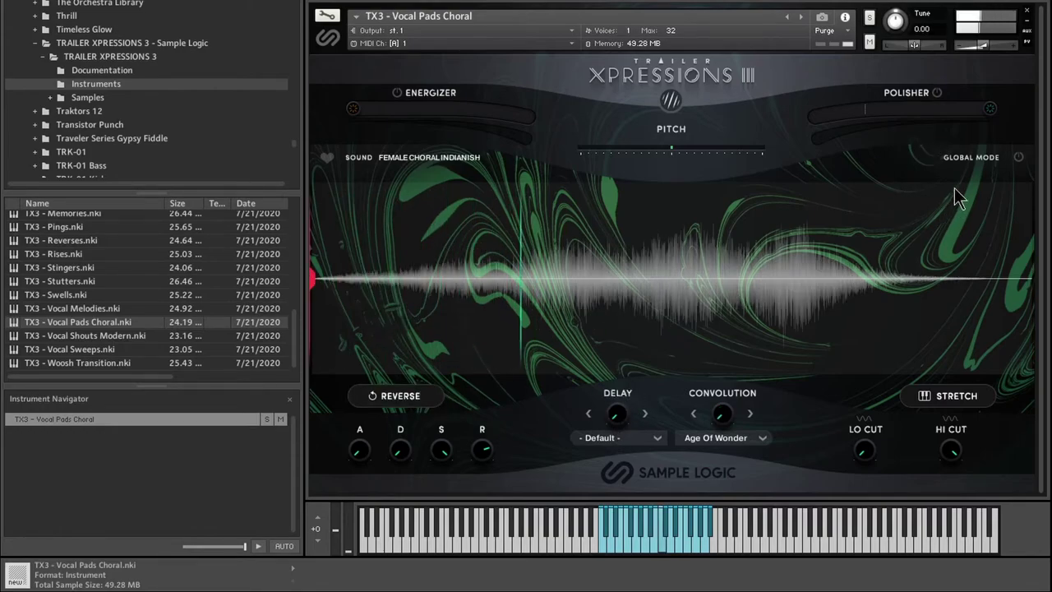
Step: Enable the Polisher at 62% for the Female Choral Indianish sound
mouse_move(941, 107)
left_click_drag(941, 106, 886, 124)
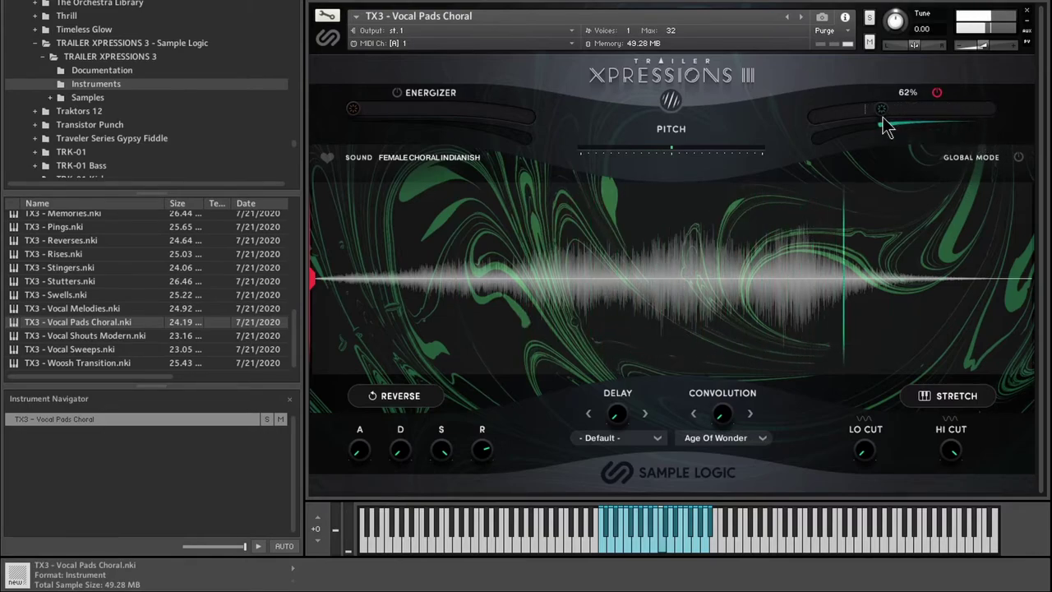
Step: Load TX3 - Vocal Shouts Modern in place of Vocal Pads Choral and add a moderate amount of convolution
left_click(49, 336)
left_click_drag(512, 41, 515, 43)
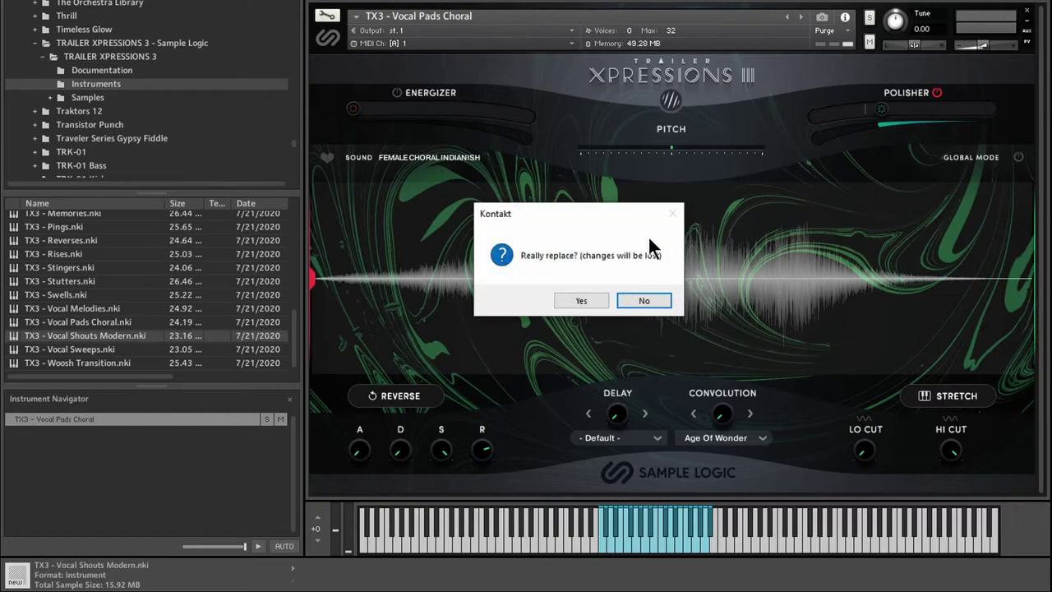
left_click(596, 297)
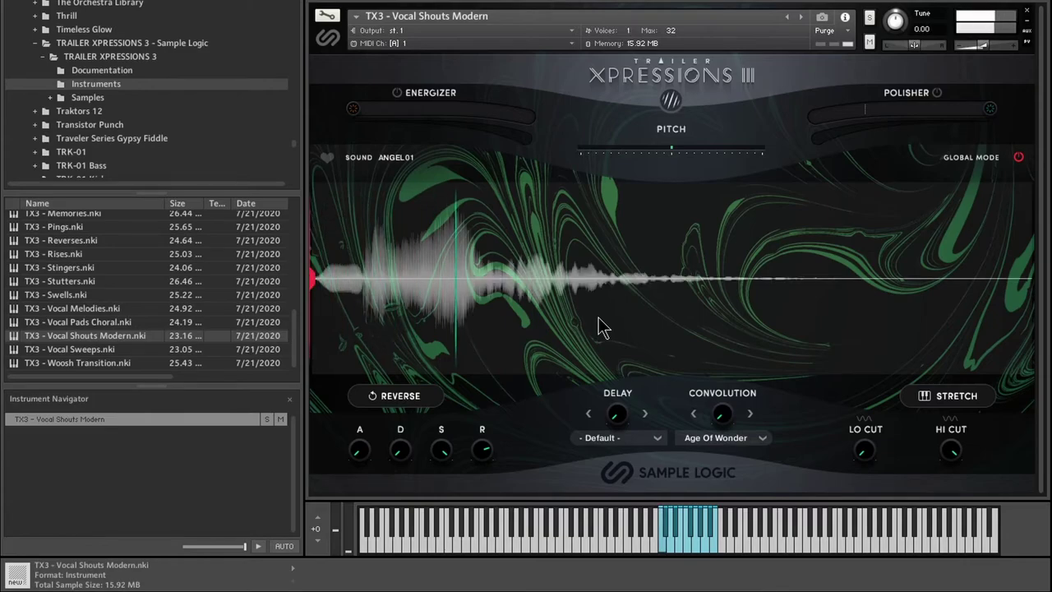
left_click_drag(724, 415, 734, 374)
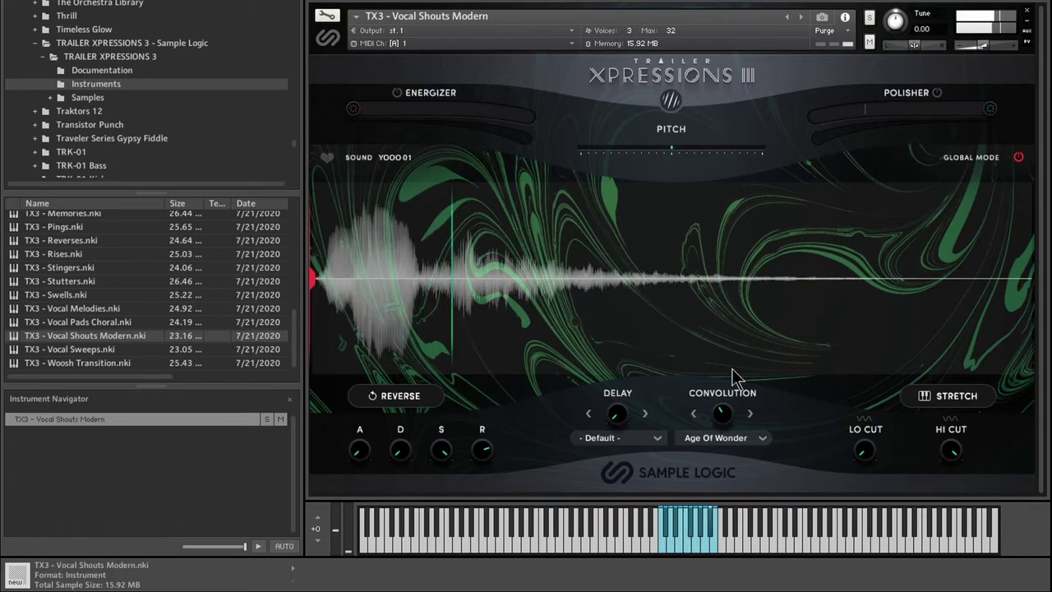
Step: Load TX3 - Vocal Sweeps in place of Vocal Shouts Modern and raise its convolution to about half
left_click_drag(70, 348, 441, 24)
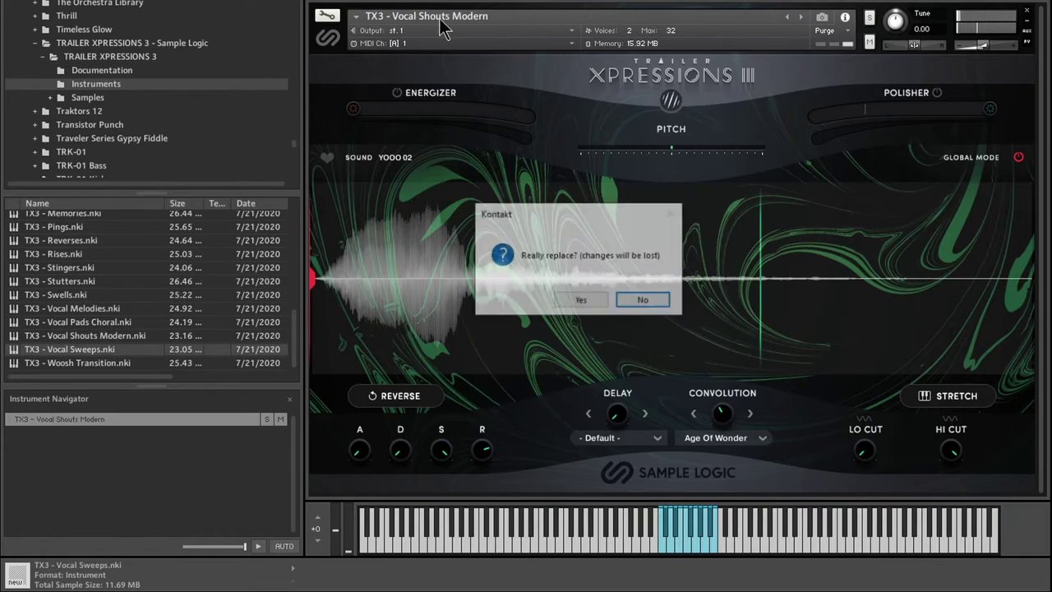
left_click(580, 299)
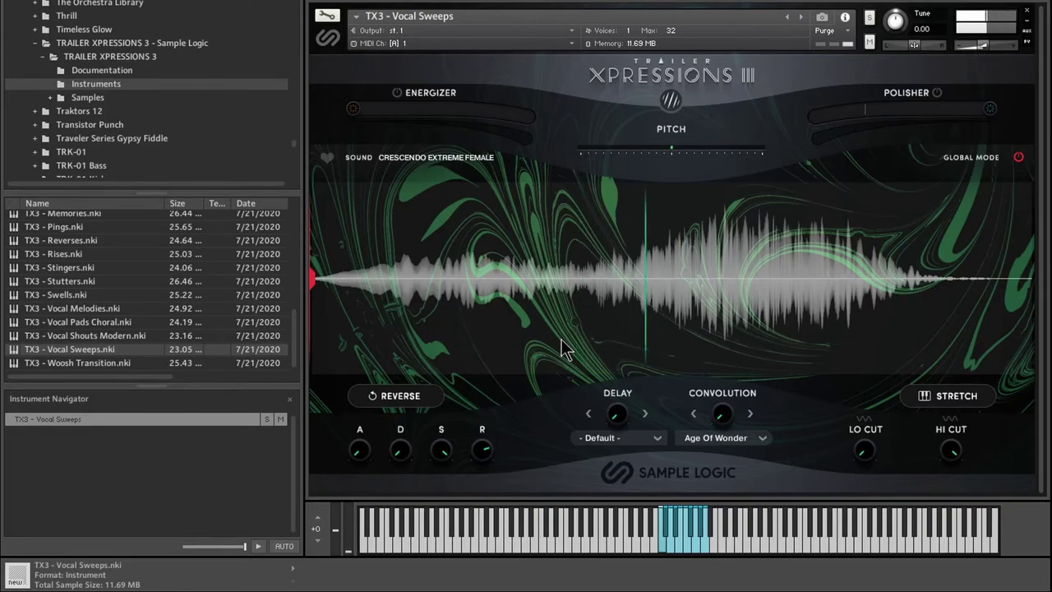
left_click_drag(732, 419, 736, 348)
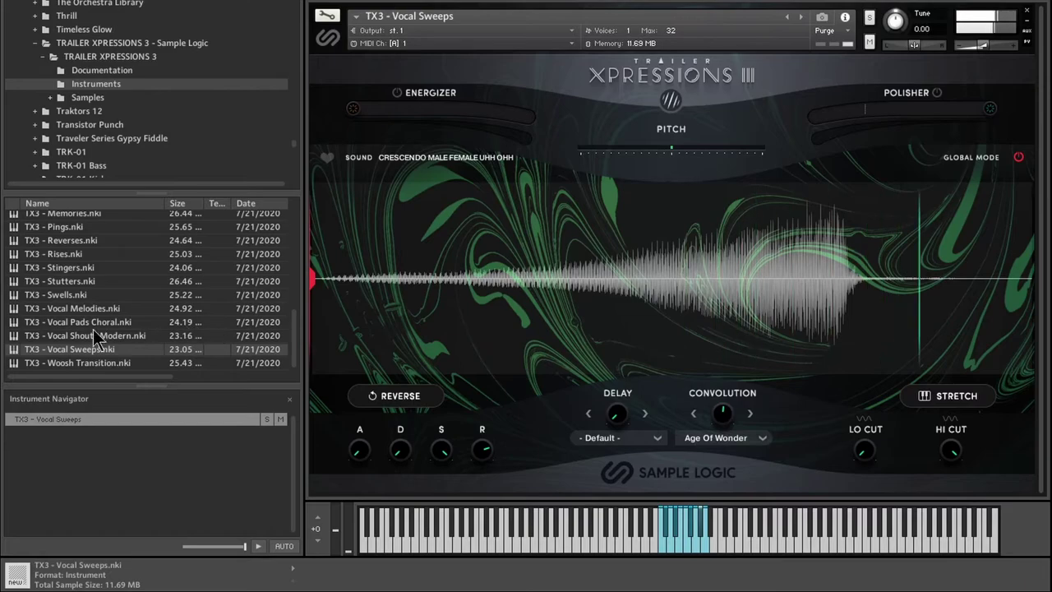
Step: Load TX3 - Woosh Transition in place of Vocal Sweeps, audition it and review the whole instrument list
left_click_drag(24, 361, 438, 161)
left_click_drag(485, 32, 486, 29)
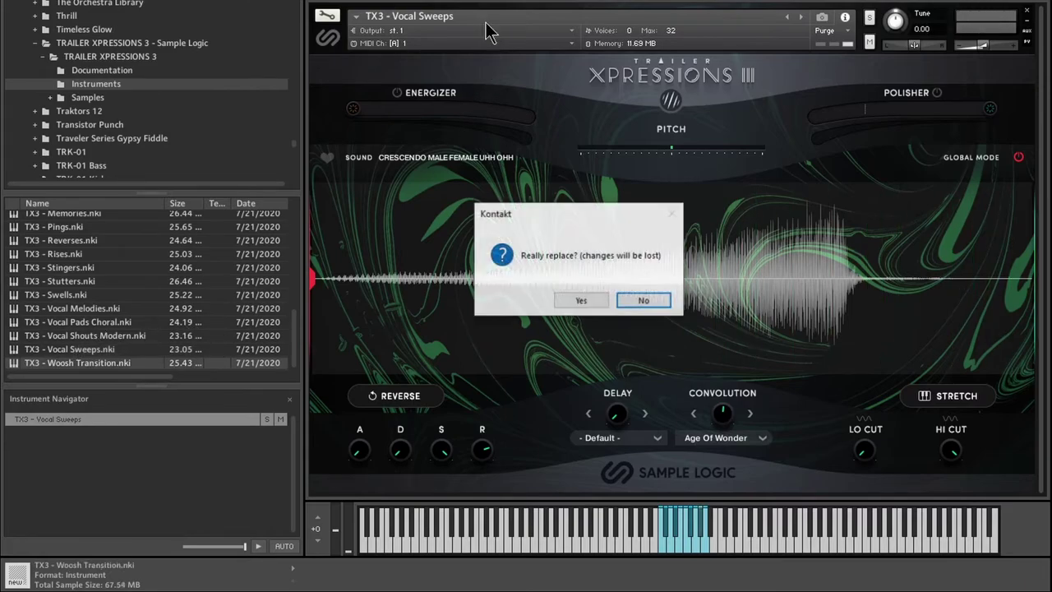
left_click(580, 302)
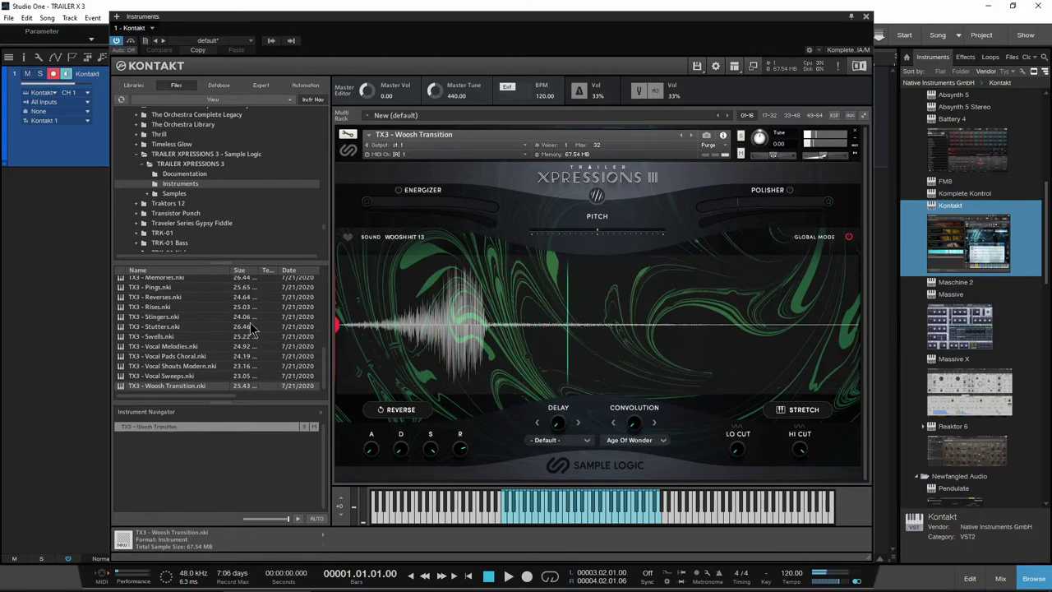
scroll(255, 328, "up", 10)
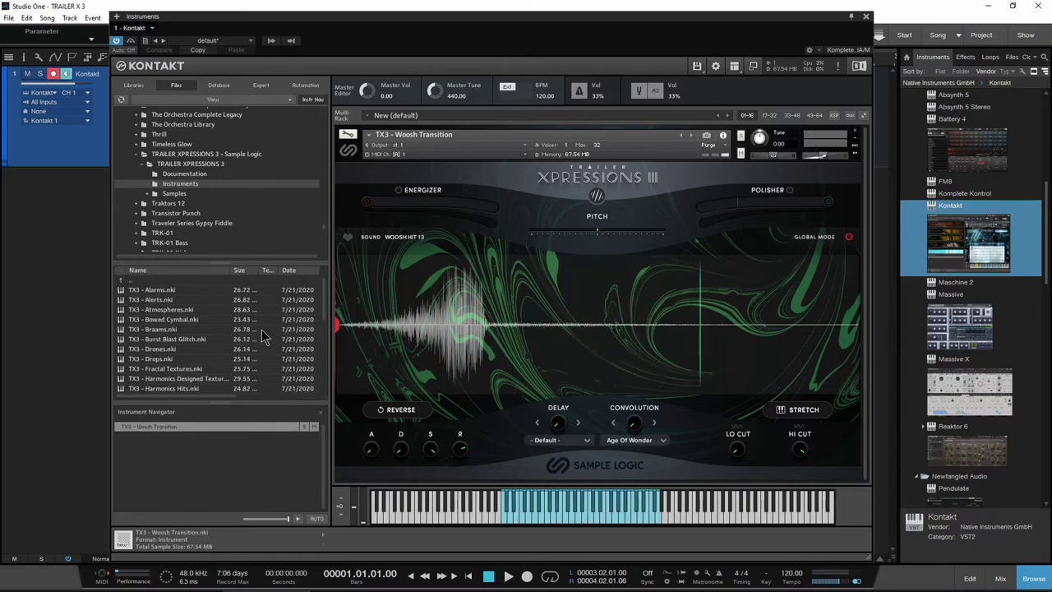
scroll(263, 337, "down", 10)
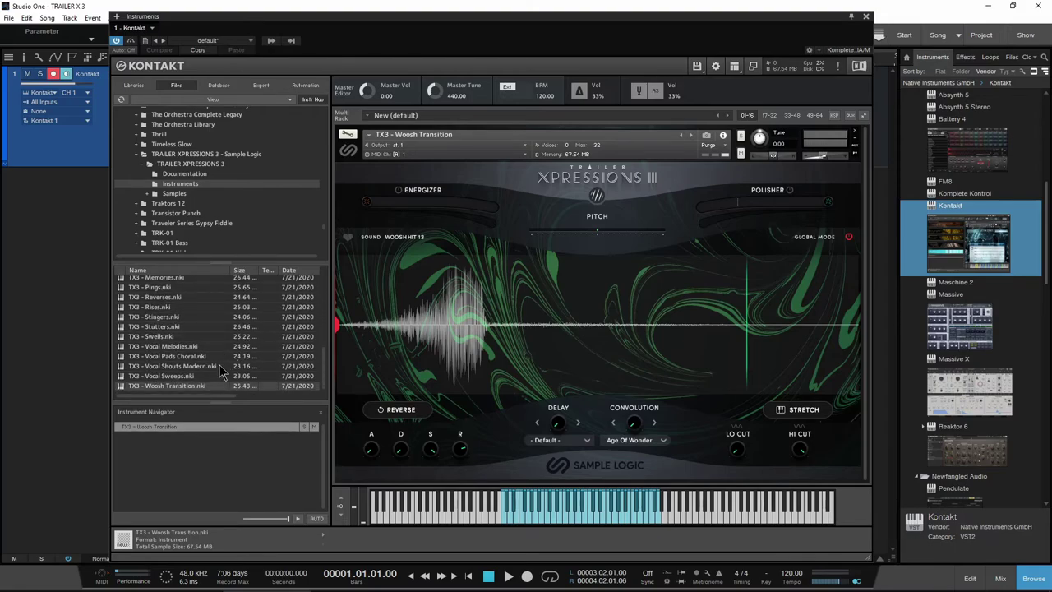
scroll(220, 371, "up", 10)
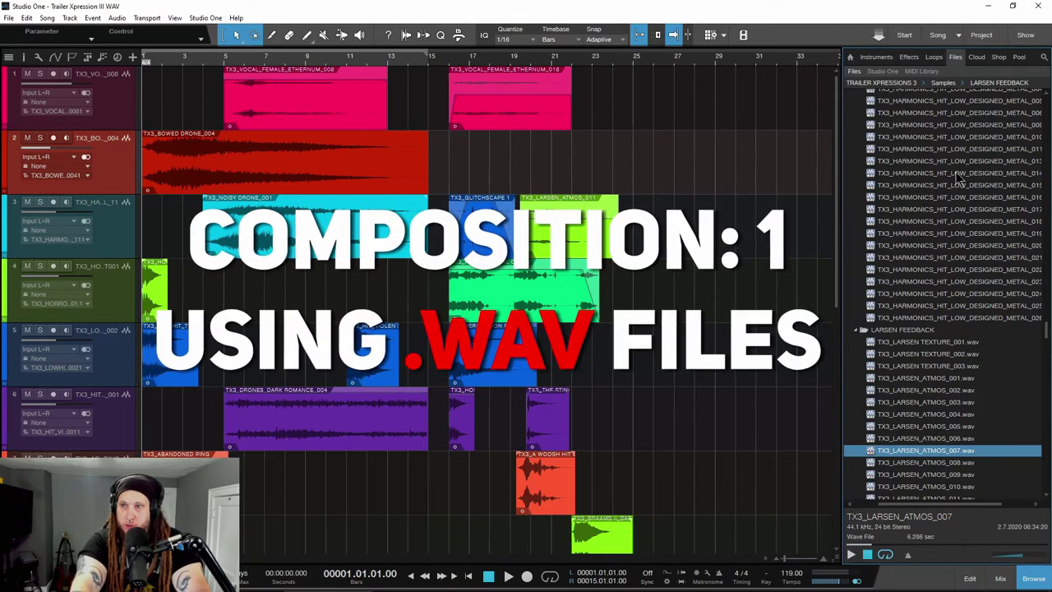
Step: Preview the WAV samples TX3_HARMONICS_HIT_LOW_DESIGNED_METAL_016 and TX3_LARSEN_ATMOS_007 in the Trailer Xpression III WAV song
left_click(879, 198)
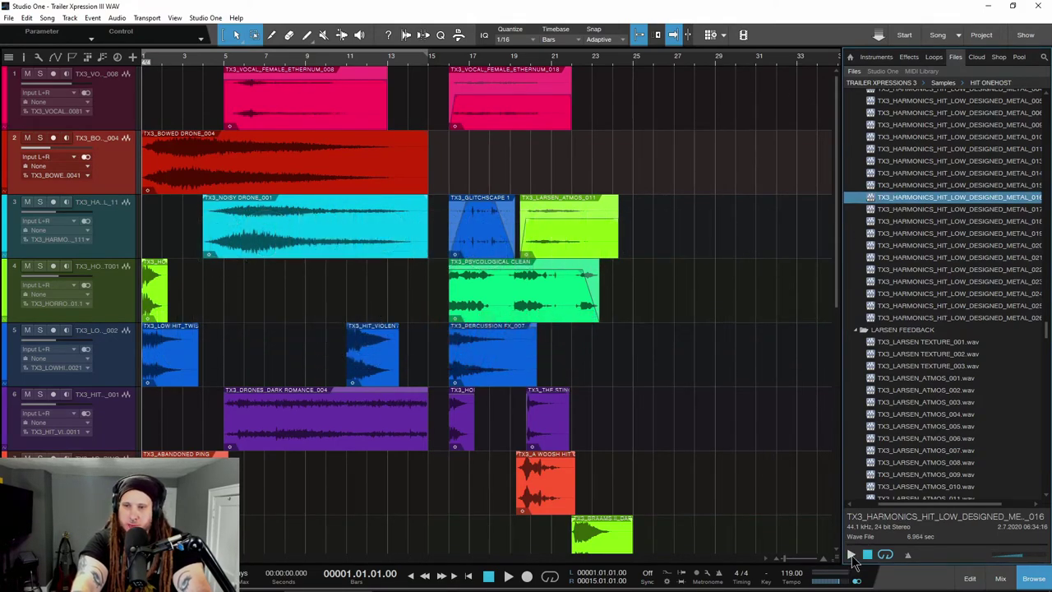
left_click(875, 452)
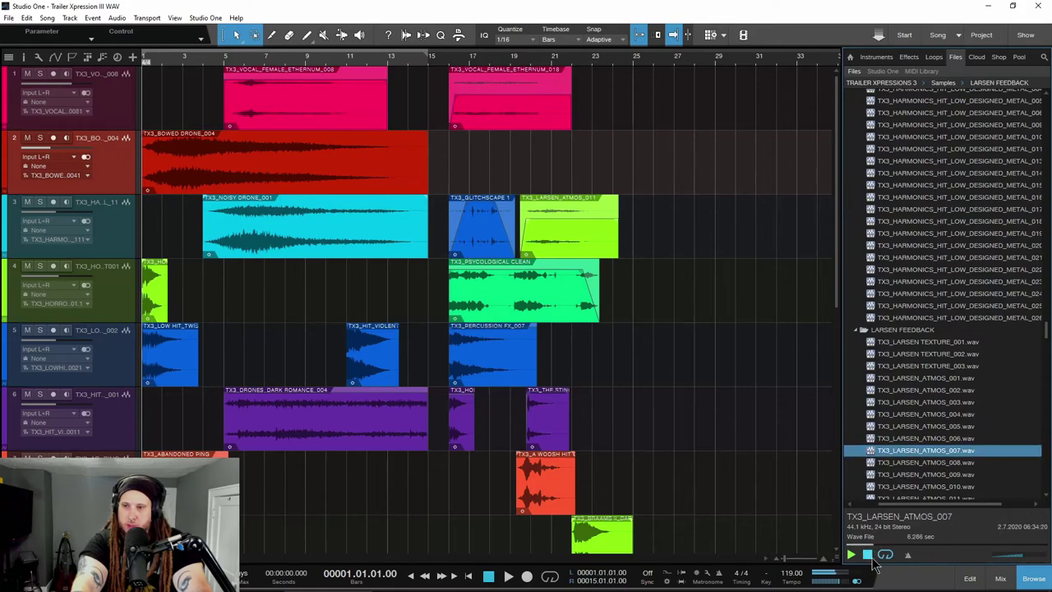
Step: Play the WAV-based arrangement from the start and look over the audio clips on all of its tracks
scroll(409, 302, "down", 8)
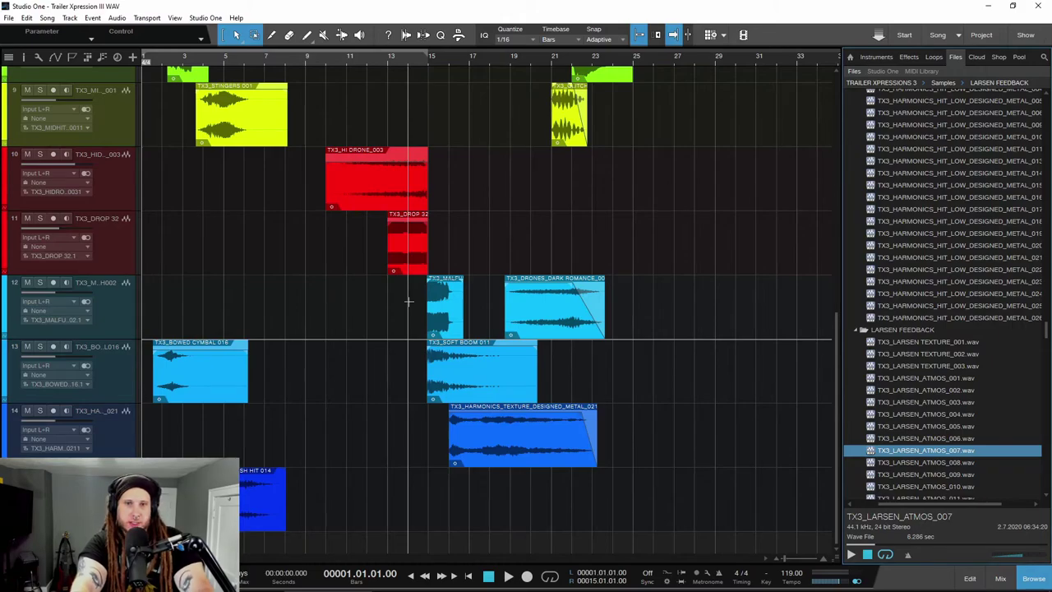
scroll(409, 301, "up", 8)
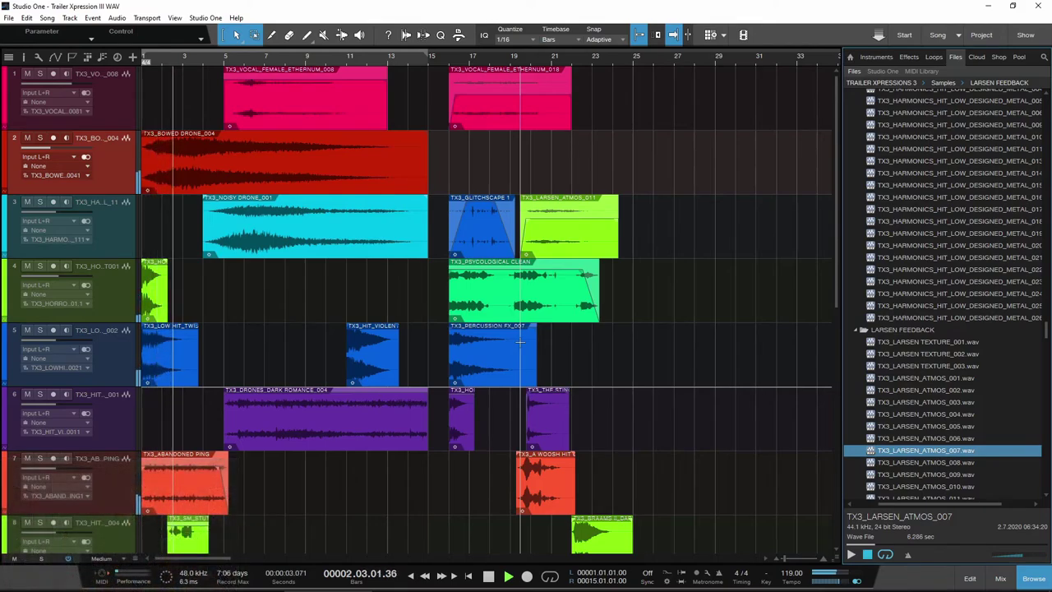
scroll(402, 345, "down", 5)
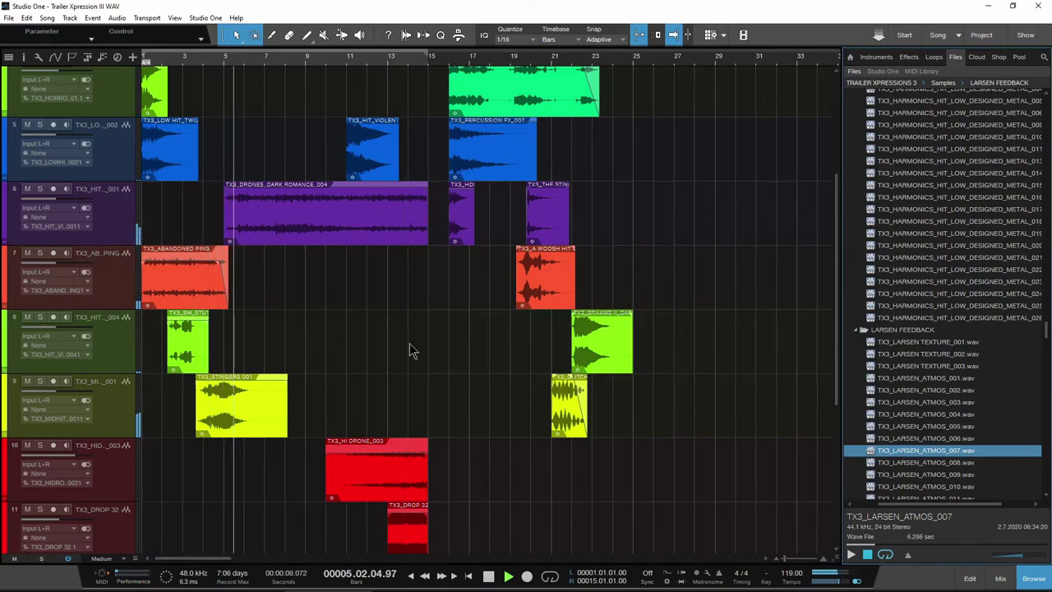
scroll(411, 349, "up", 5)
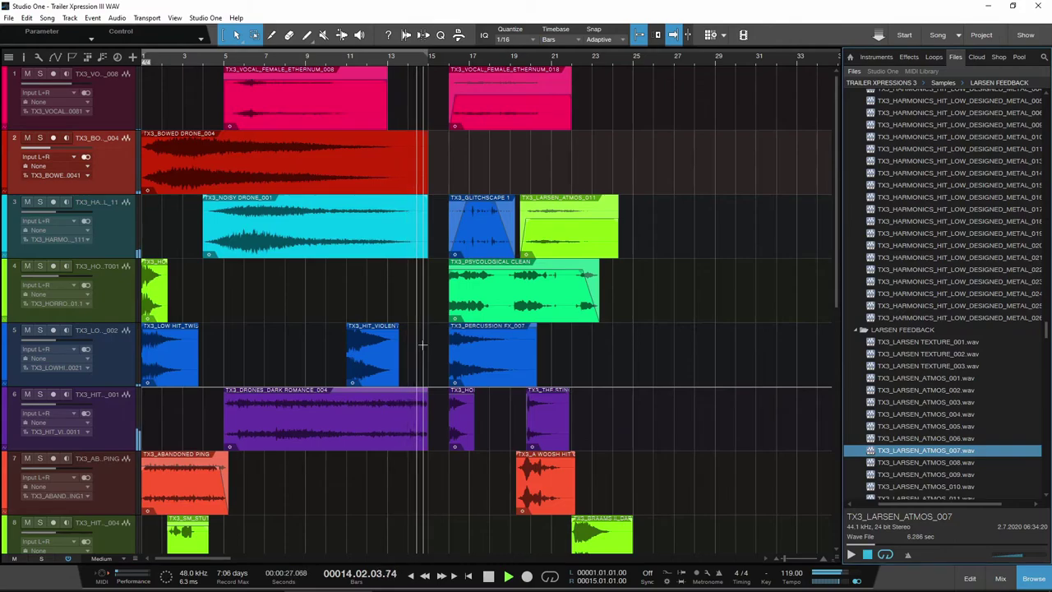
scroll(574, 269, "down", 4)
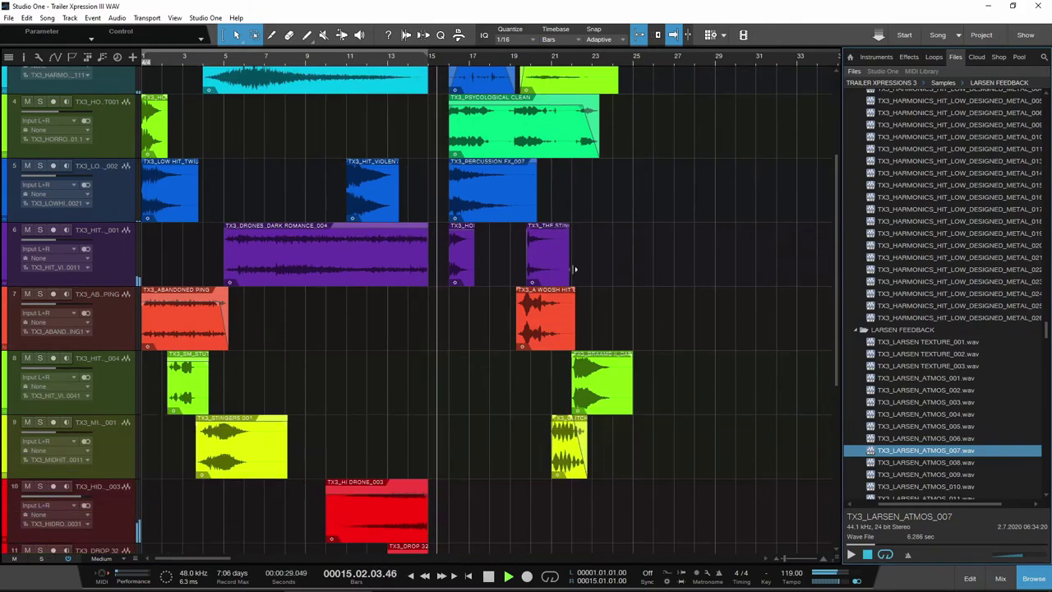
scroll(573, 269, "up", 4)
scroll(592, 304, "down", 7)
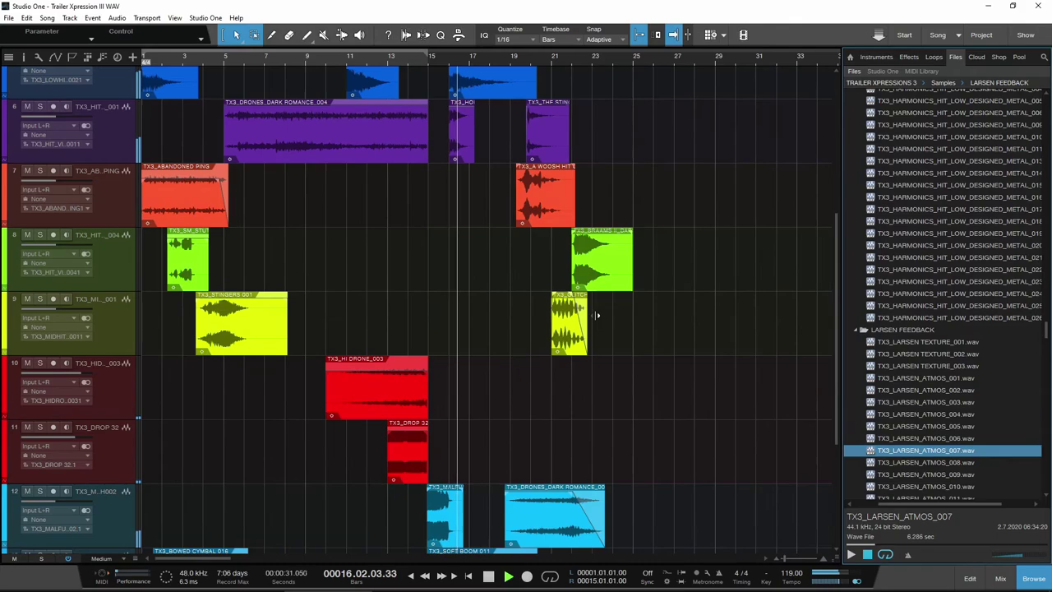
scroll(600, 316, "down", 5)
scroll(670, 327, "up", 3)
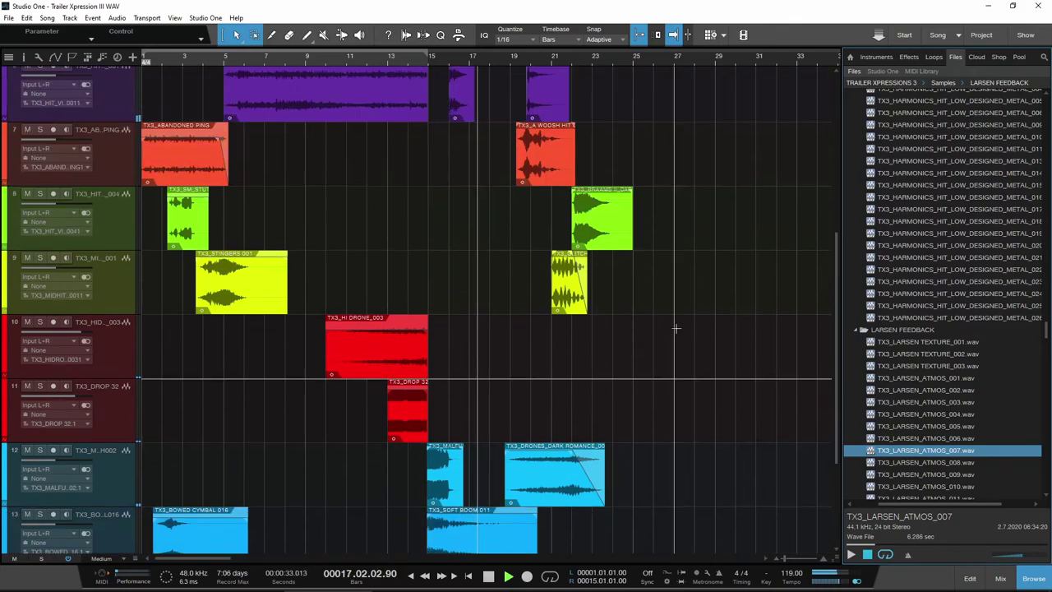
scroll(678, 328, "up", 9)
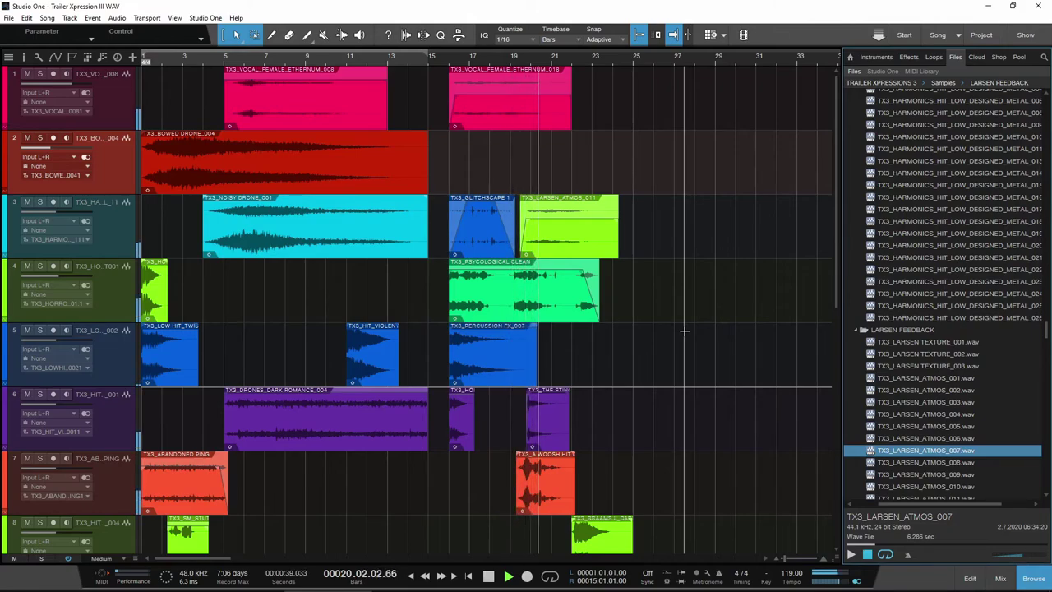
scroll(758, 305, "down", 3)
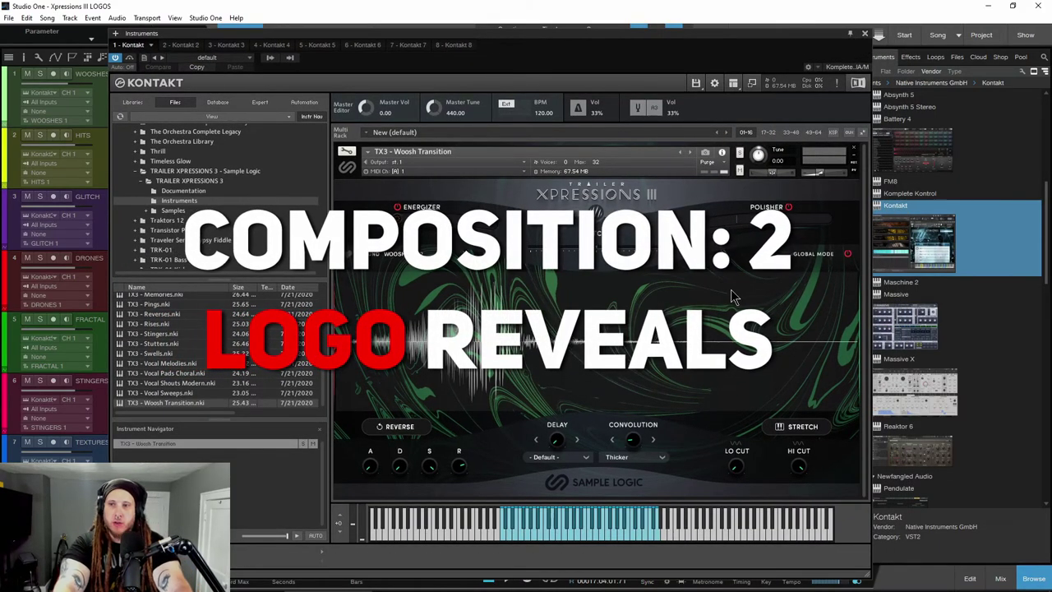
Step: Close the Kontakt instrument window and play the logo reveals arrangement from the start
left_click(864, 36)
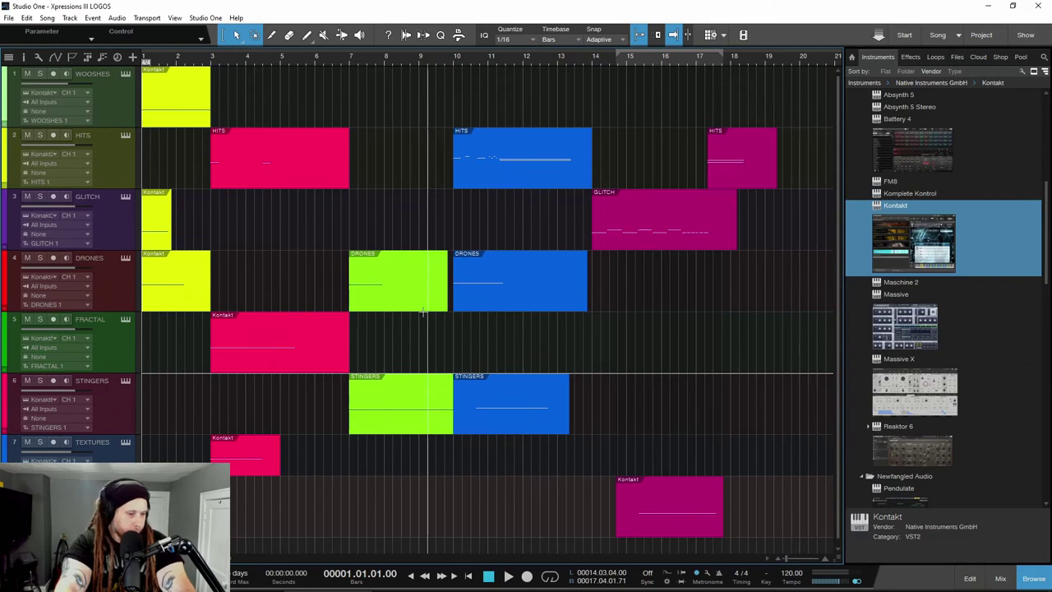
key("space")
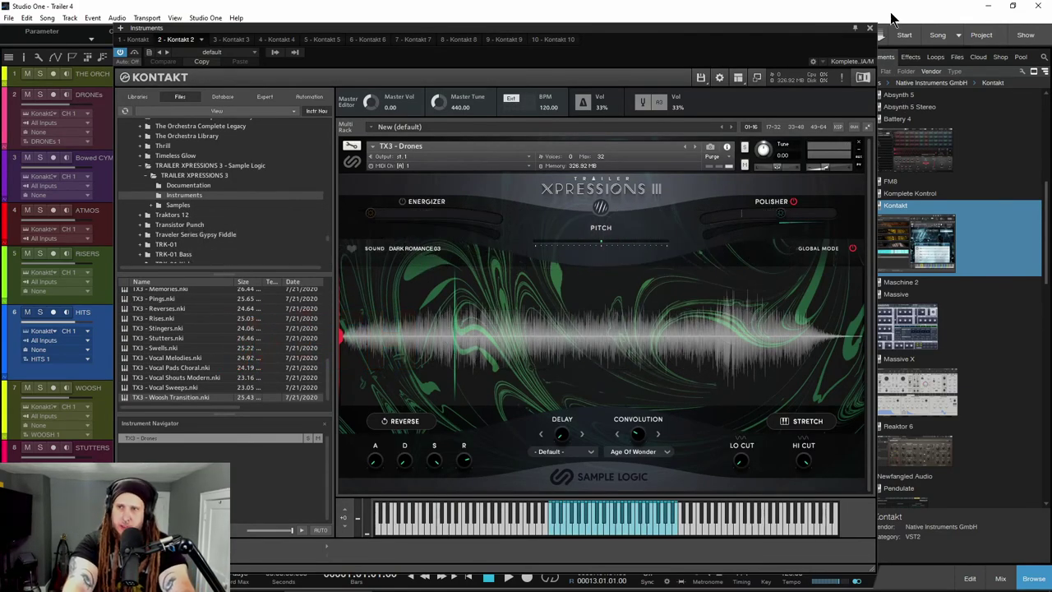
Step: Check the Kontakt instruments of THE ORCH and DRONEs tracks in the Trailer 4 song and look over its arrangement
left_click(870, 29)
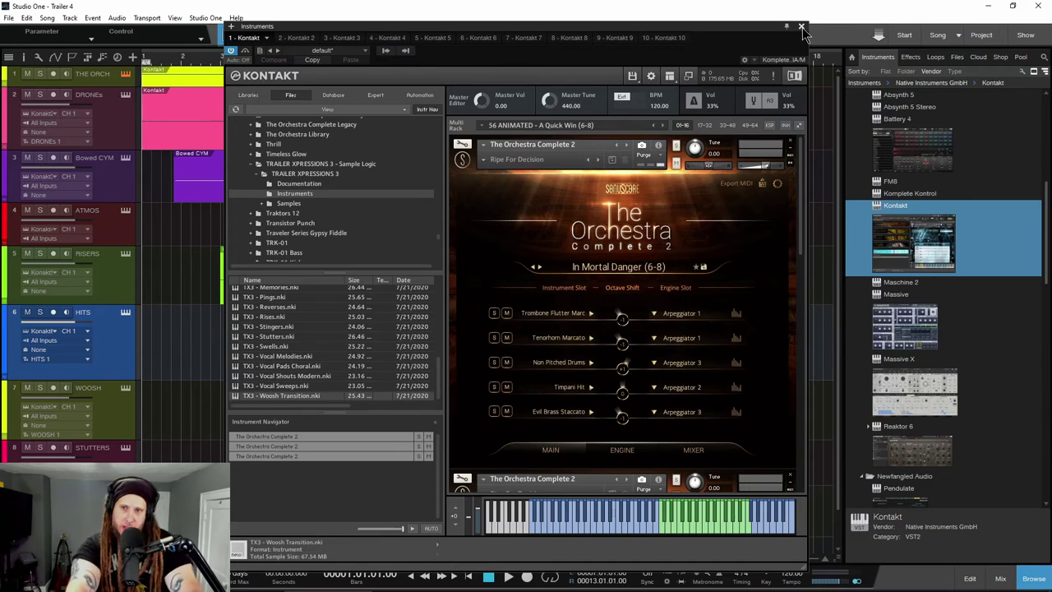
left_click(802, 27)
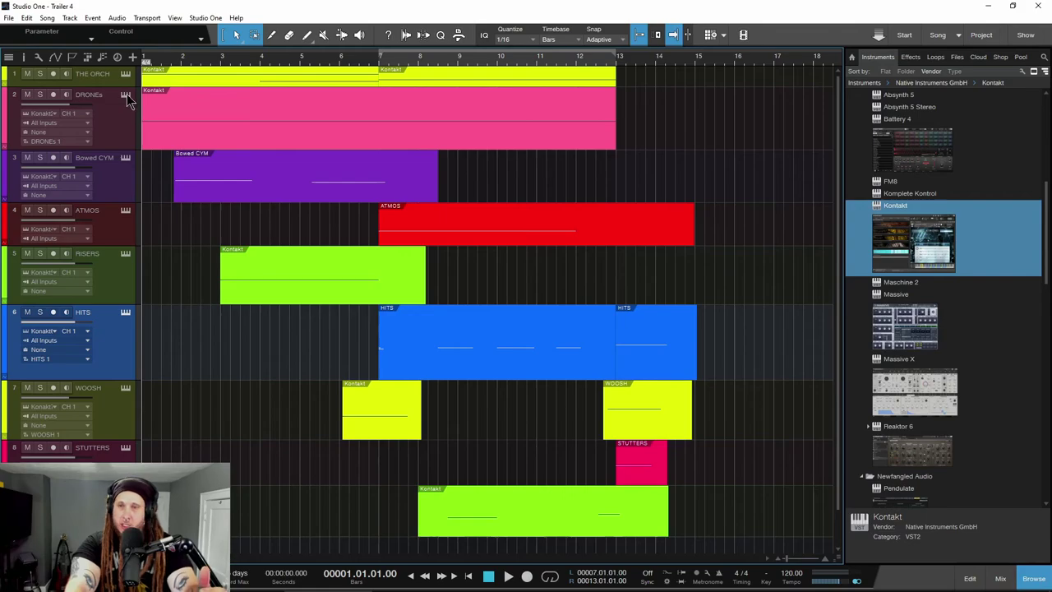
double_click(202, 128)
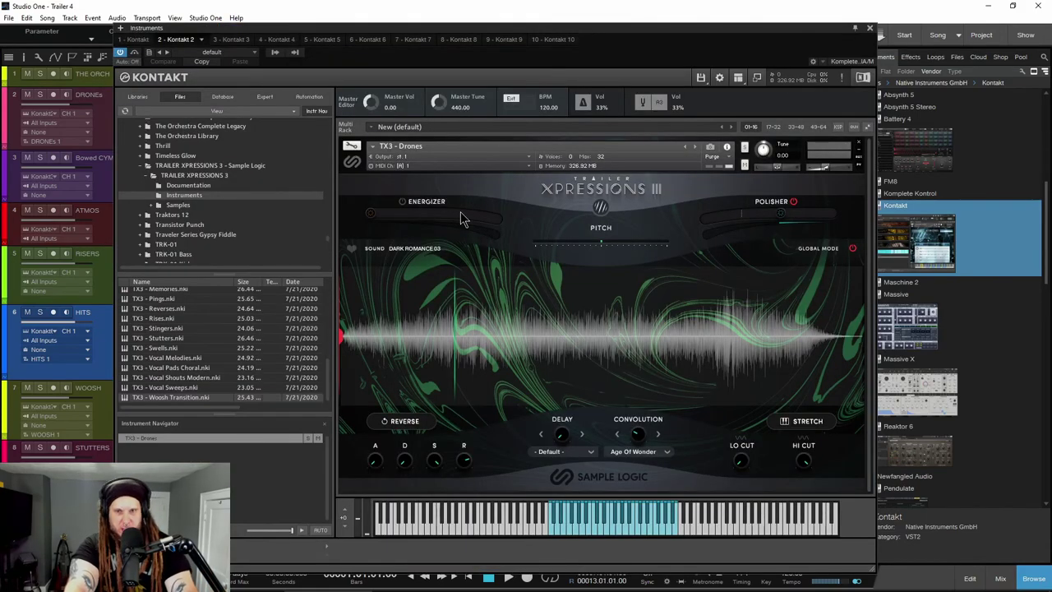
left_click(870, 28)
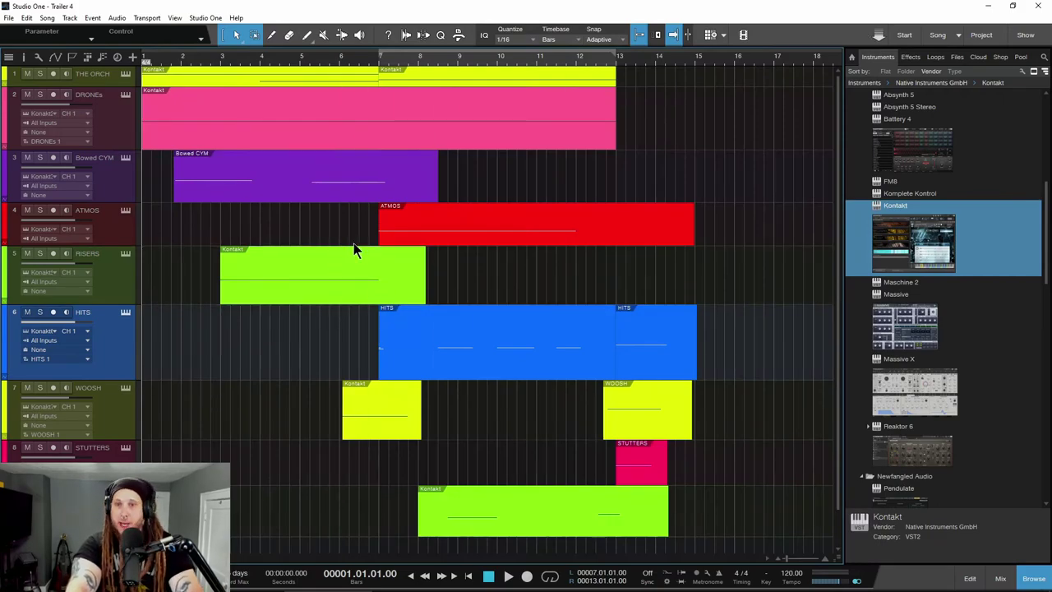
scroll(353, 247, "down", 1)
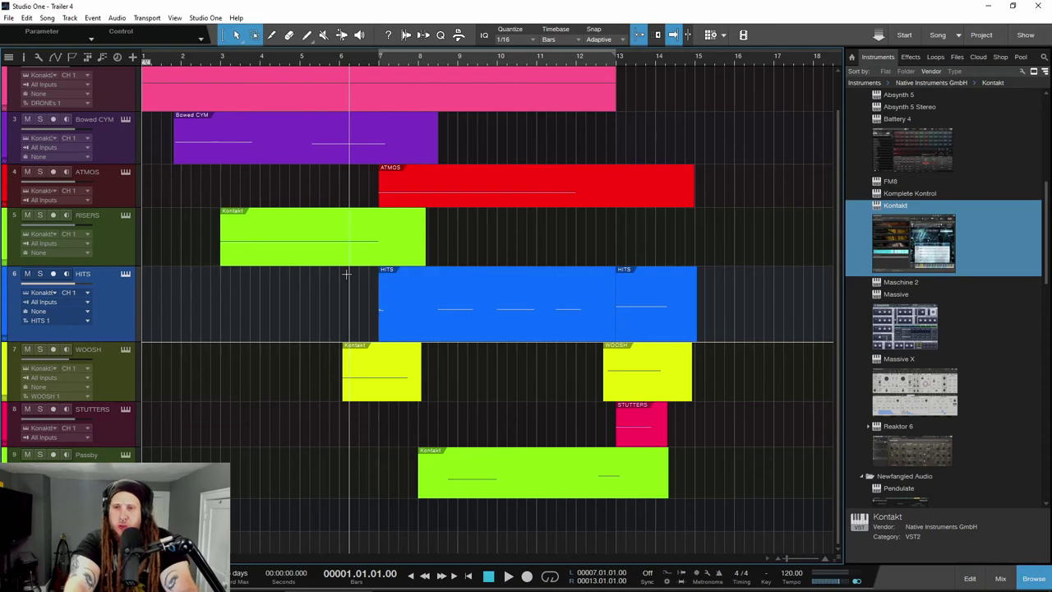
scroll(345, 274, "up", 1)
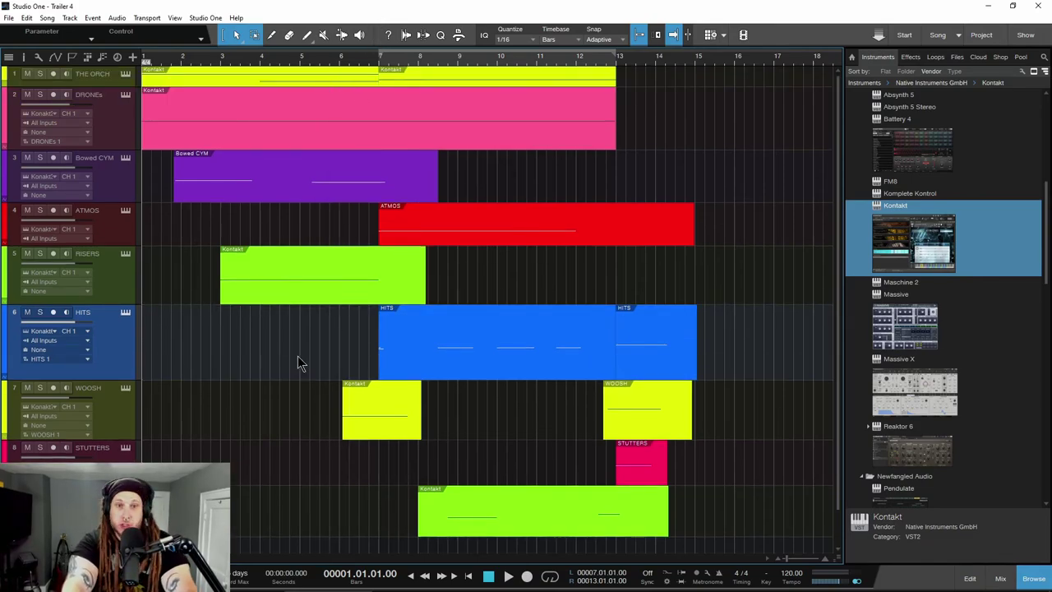
Step: Play the Trailer 4 arrangement from the start while viewing the Kontakt instruments from the ATMOS track through to Passby
key("space")
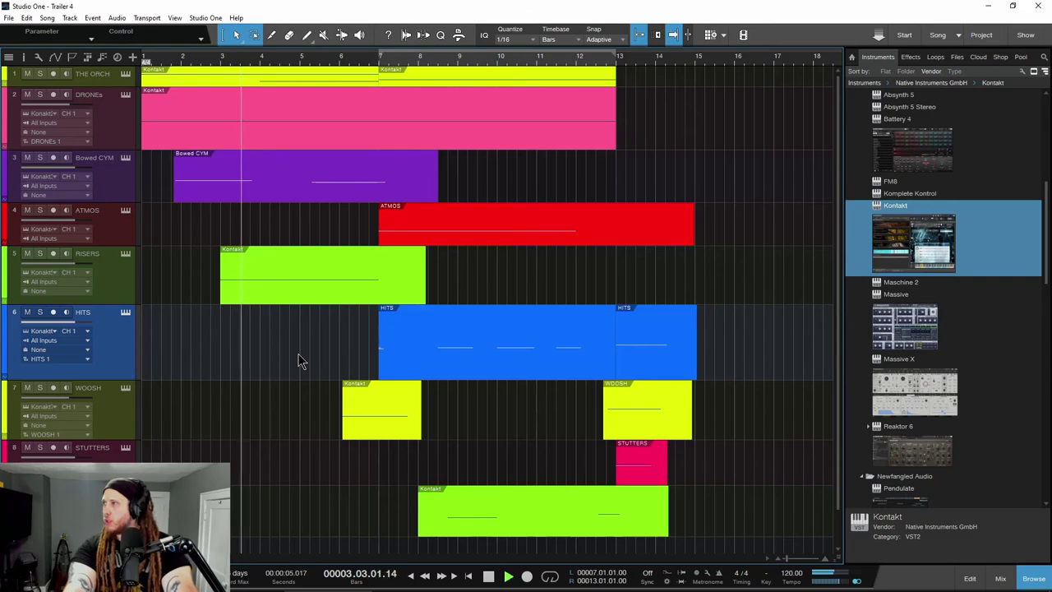
scroll(287, 367, "down", 1)
scroll(287, 377, "up", 1)
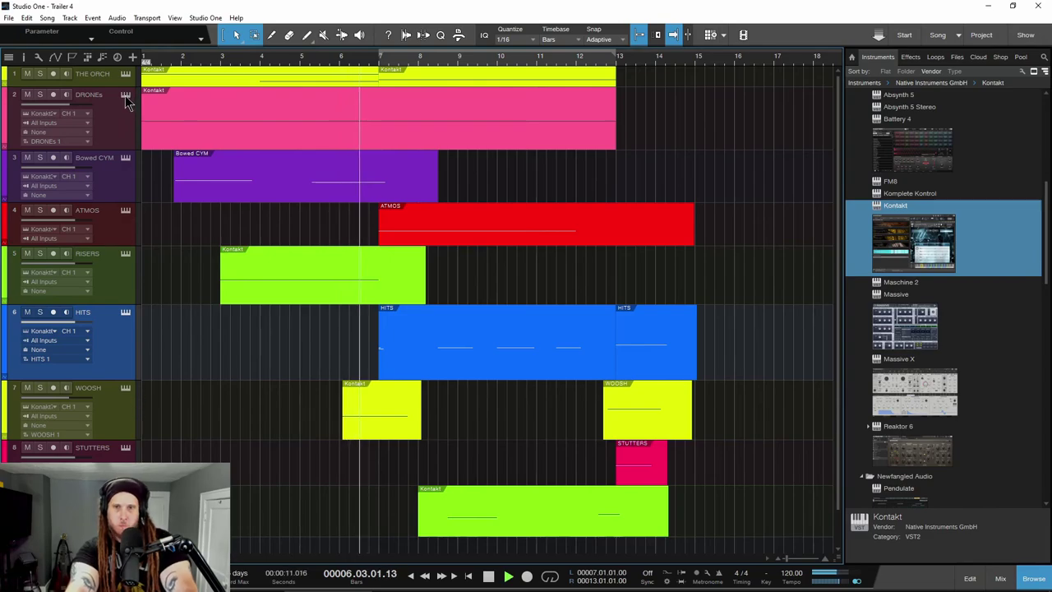
left_click(125, 211)
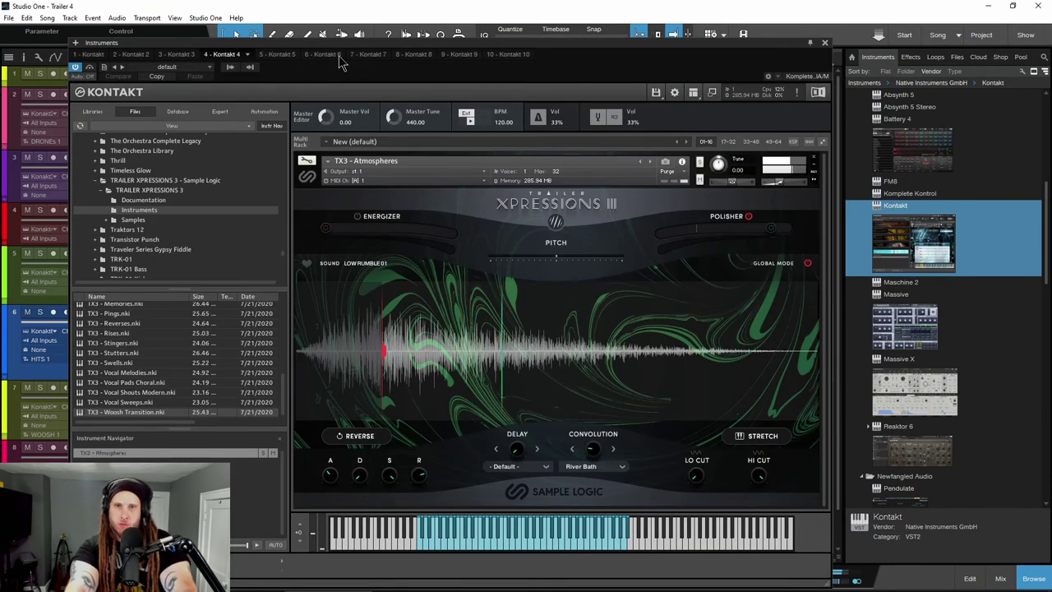
left_click(280, 56)
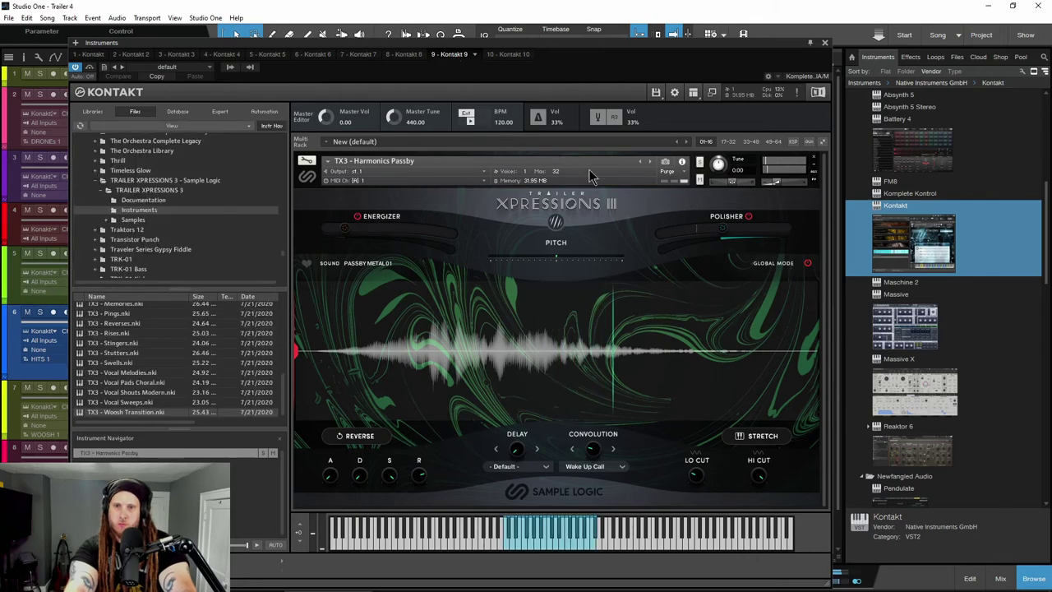
left_click(825, 42)
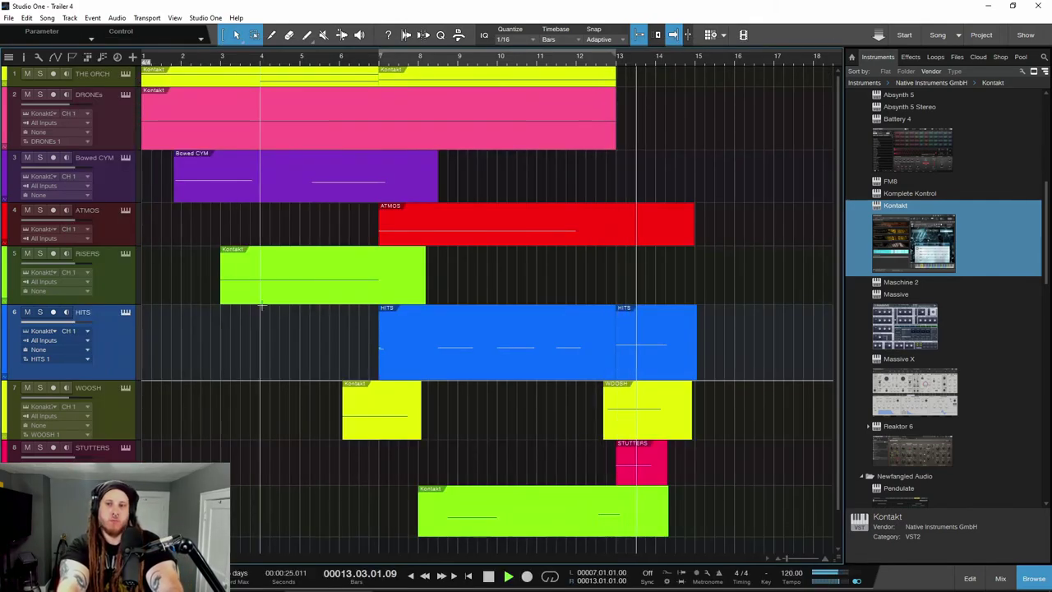
scroll(276, 322, "down", 1)
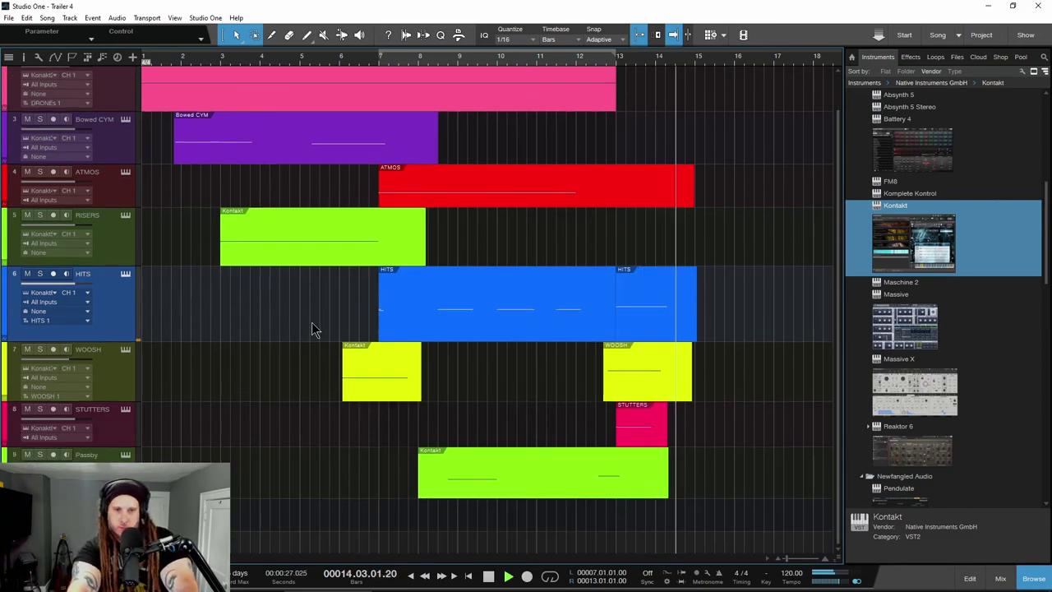
scroll(314, 325, "up", 1)
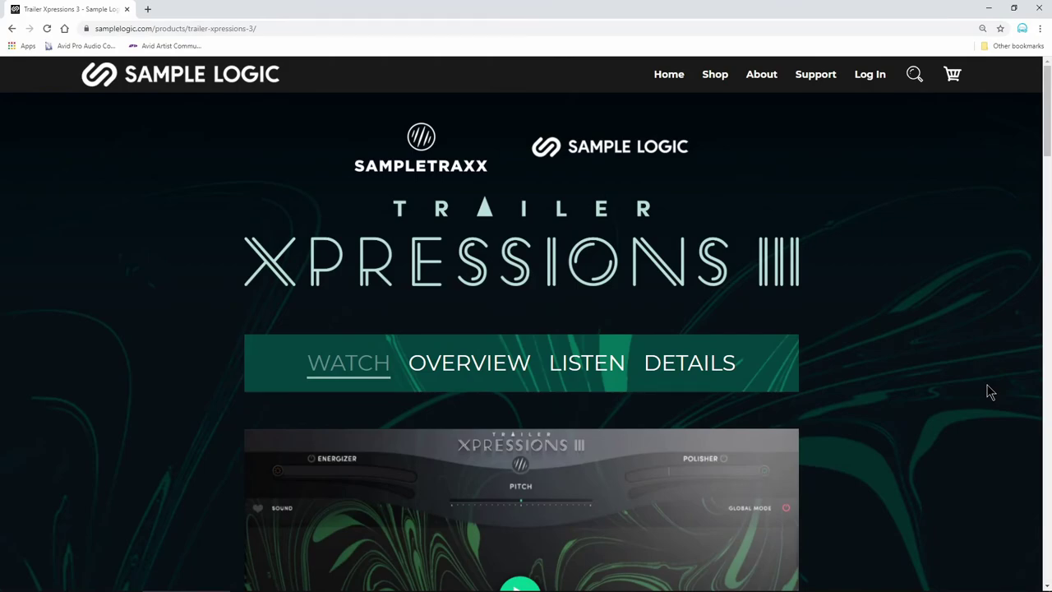
Step: Read the Trailer Xpressions III product page on the Sample Logic website in the browser, from the video to the instrument list
scroll(926, 280, "down", 5)
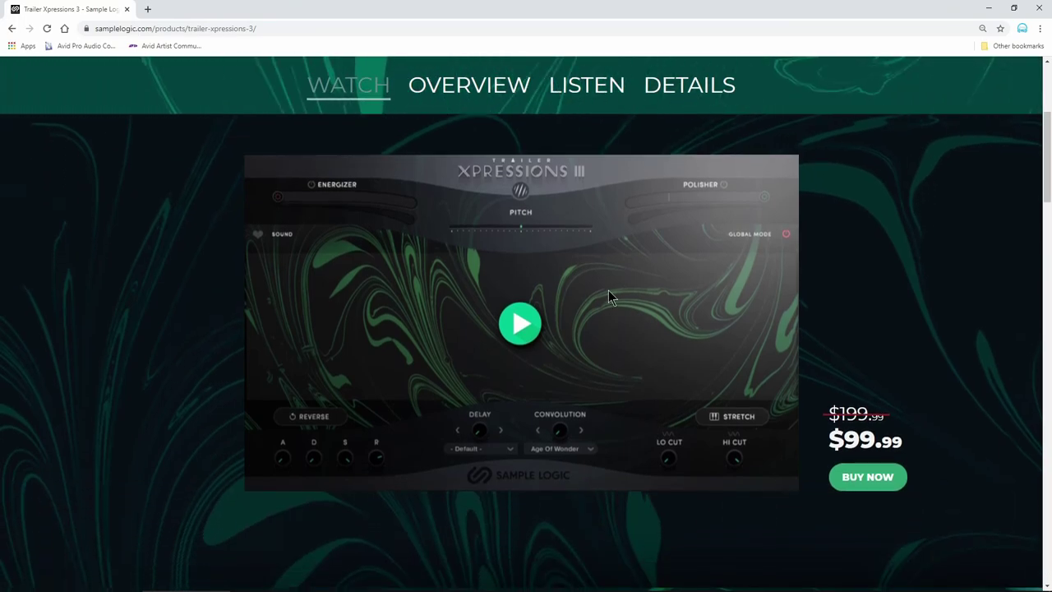
scroll(835, 297, "down", 2)
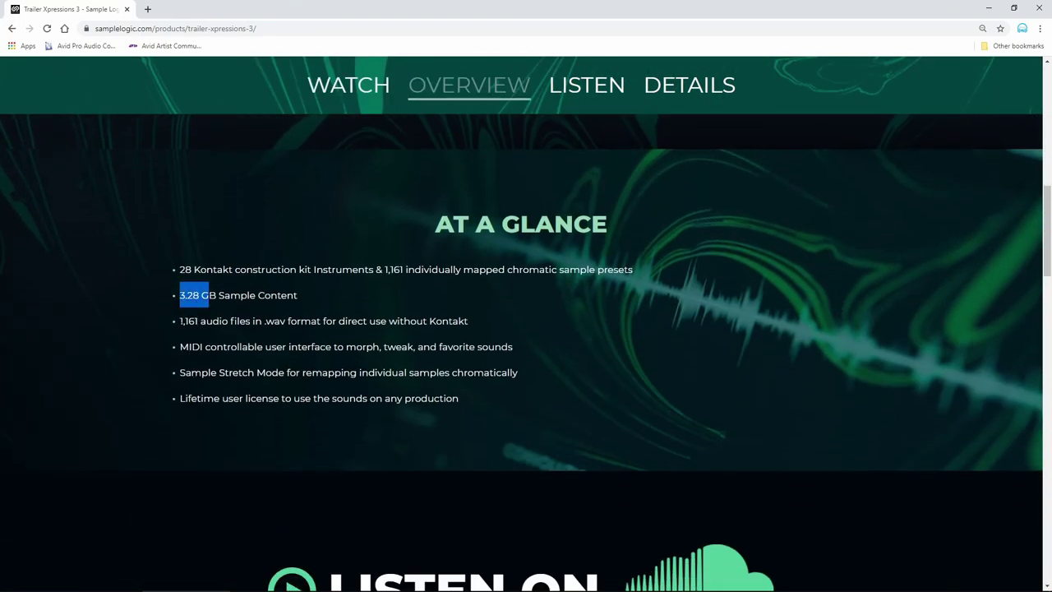
scroll(542, 329, "down", 4)
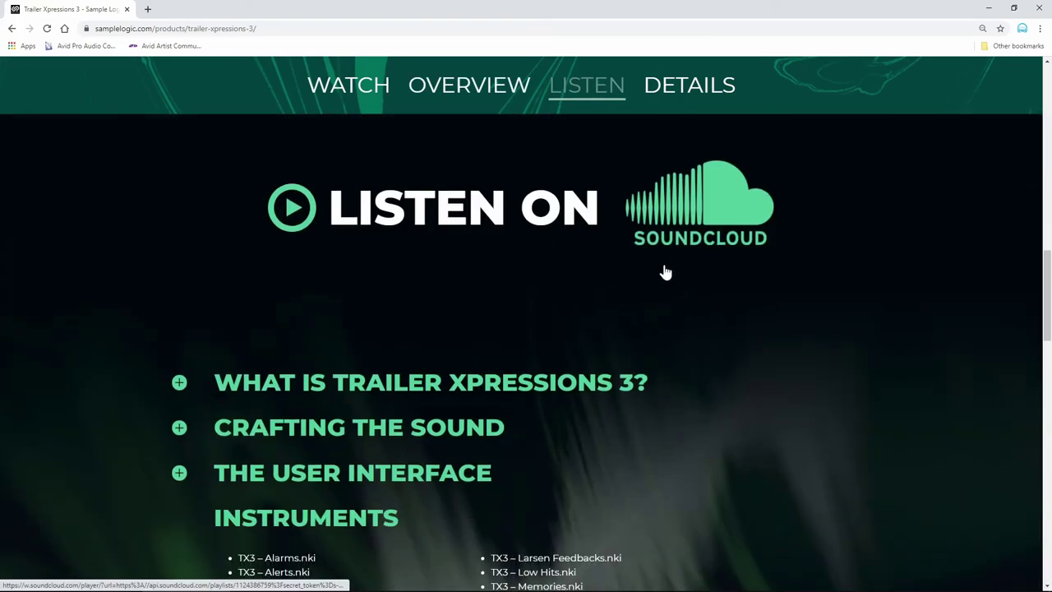
scroll(664, 272, "down", 2)
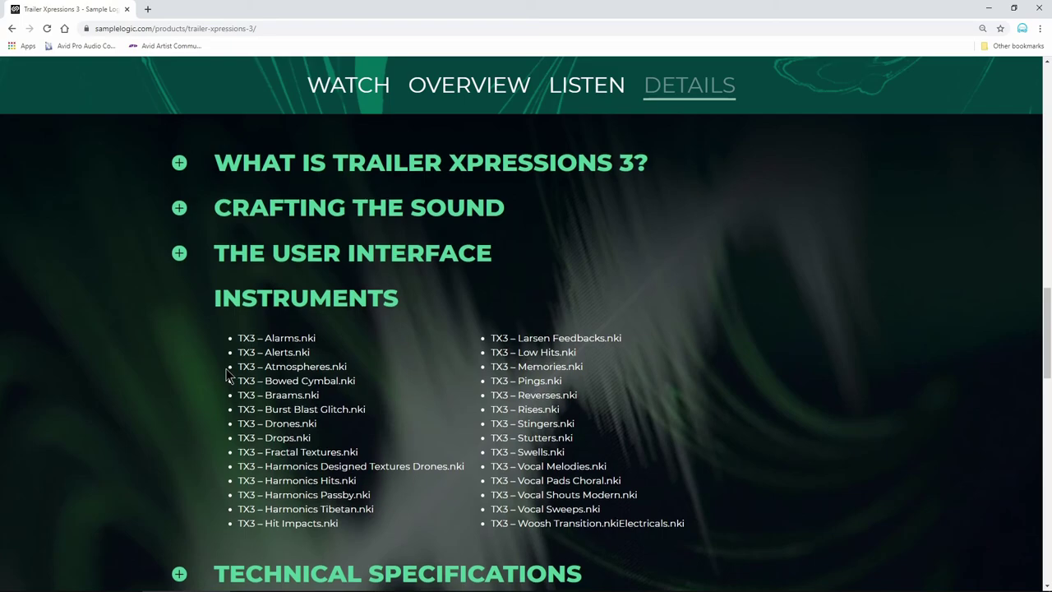
Step: Expand the technical specifications, highlight the Kontakt version requirement and the free Kontakt Player restriction, then return up the page and minimize the browser
scroll(171, 339, "down", 2)
left_click(179, 357)
scroll(174, 370, "down", 2)
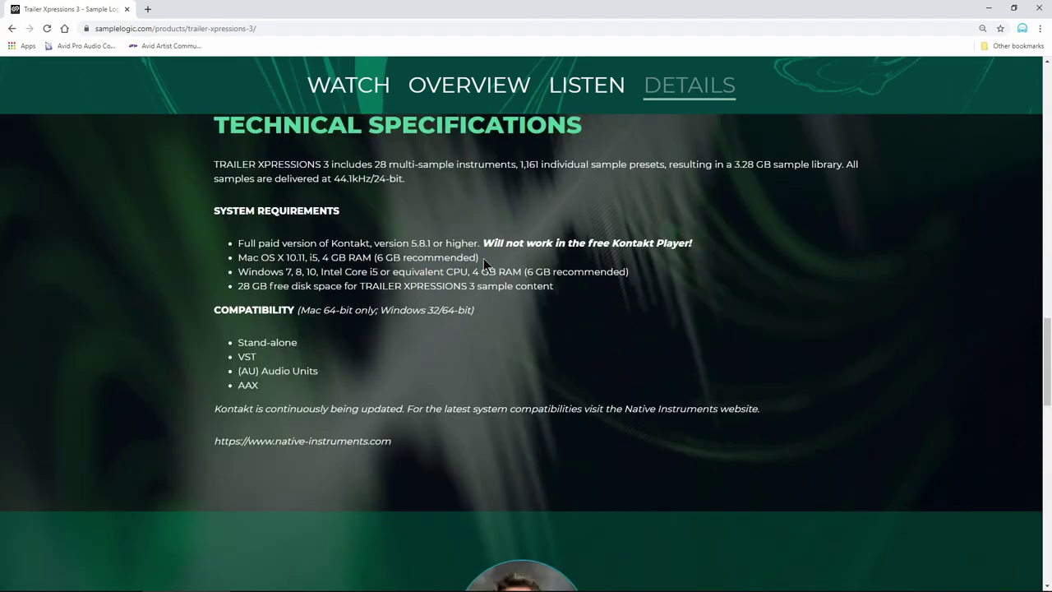
left_click_drag(244, 243, 439, 243)
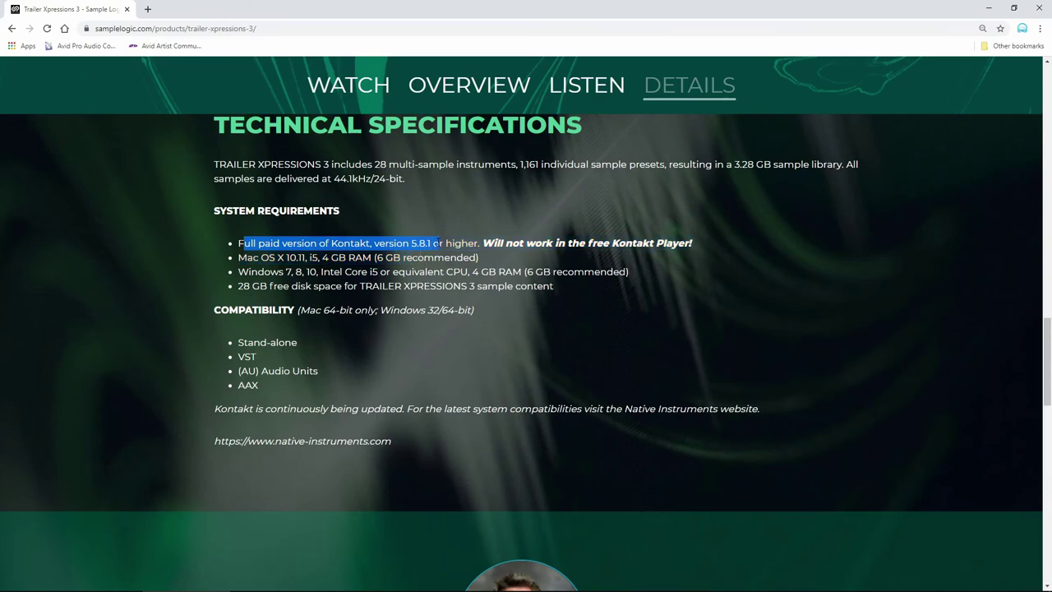
left_click_drag(484, 243, 734, 278)
left_click(738, 284)
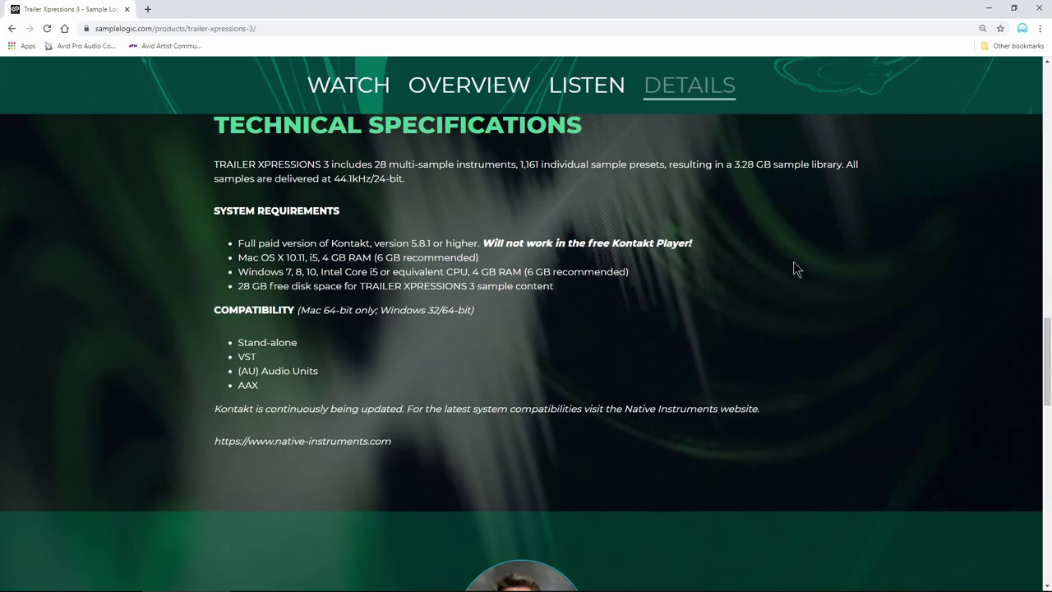
scroll(796, 270, "up", 10)
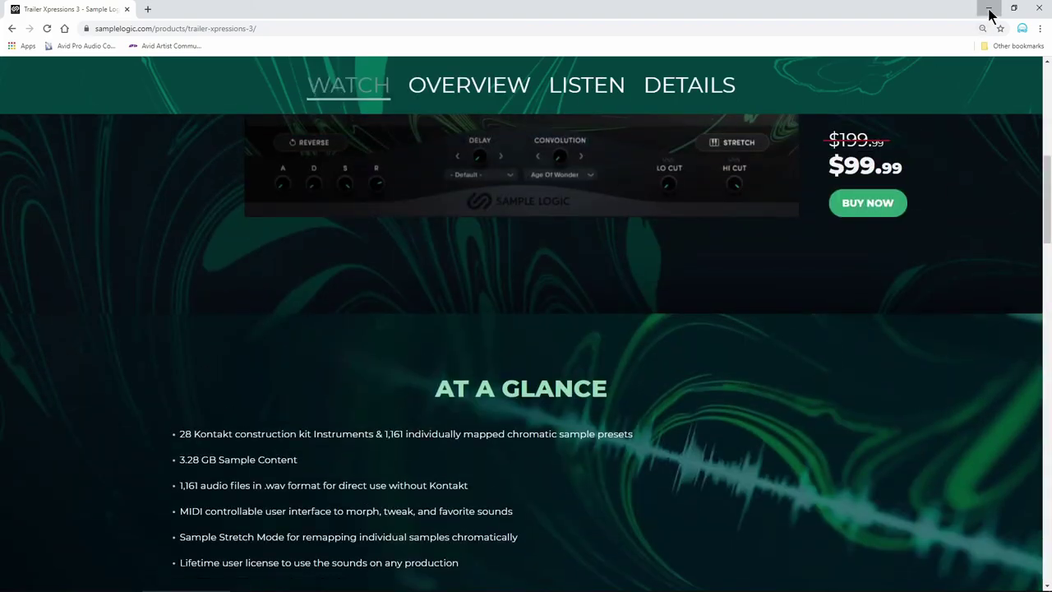
left_click(990, 11)
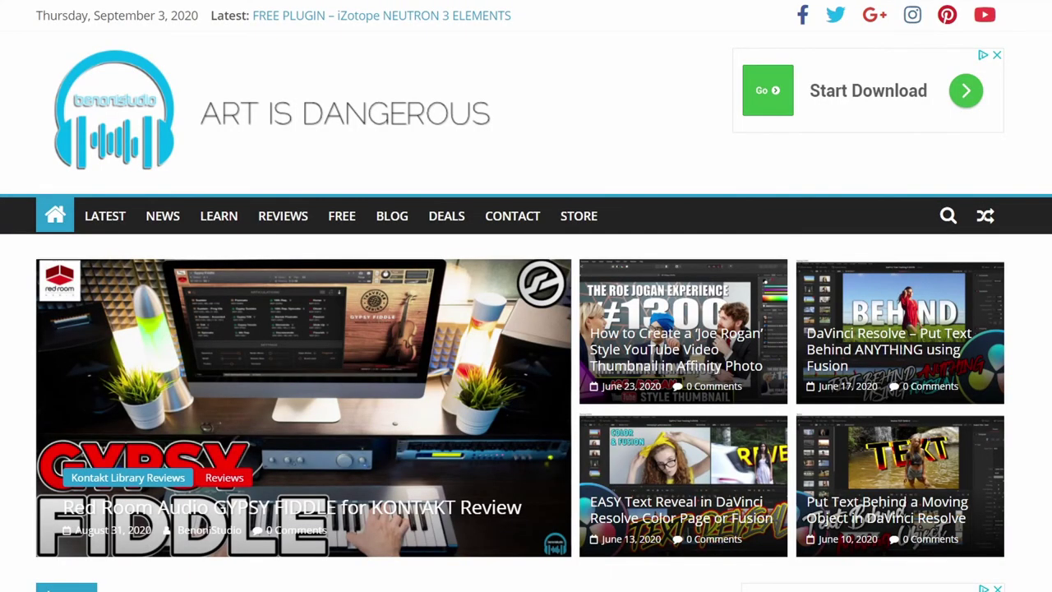
Step: Browse the benonistudio.com home page through its Learn, Reviews, Virtual Instruments, Studio One and DaVinci Resolve sections
scroll(526, 296, "down", 3)
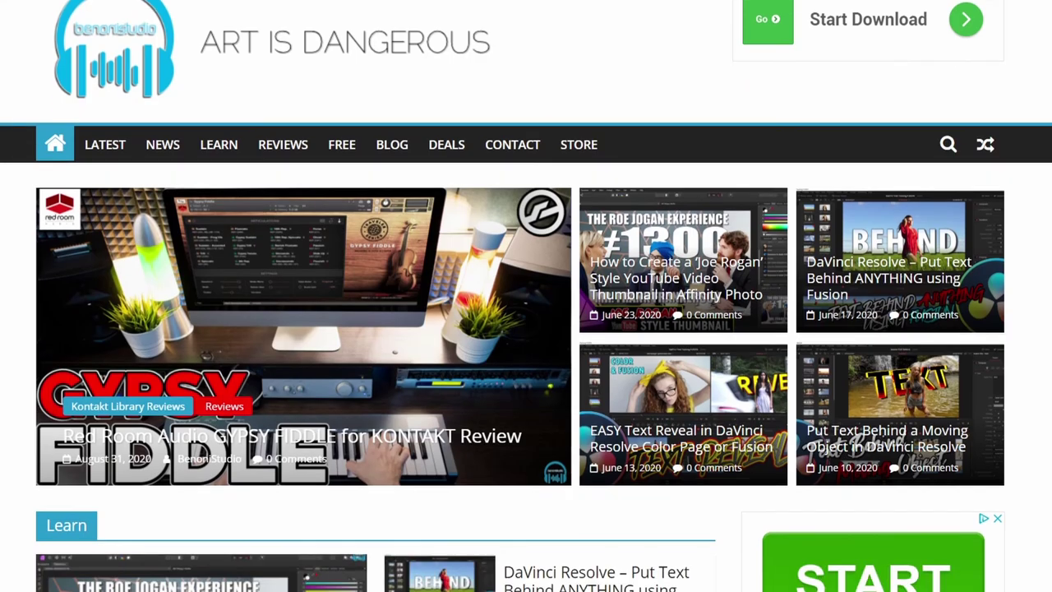
scroll(526, 296, "down", 10)
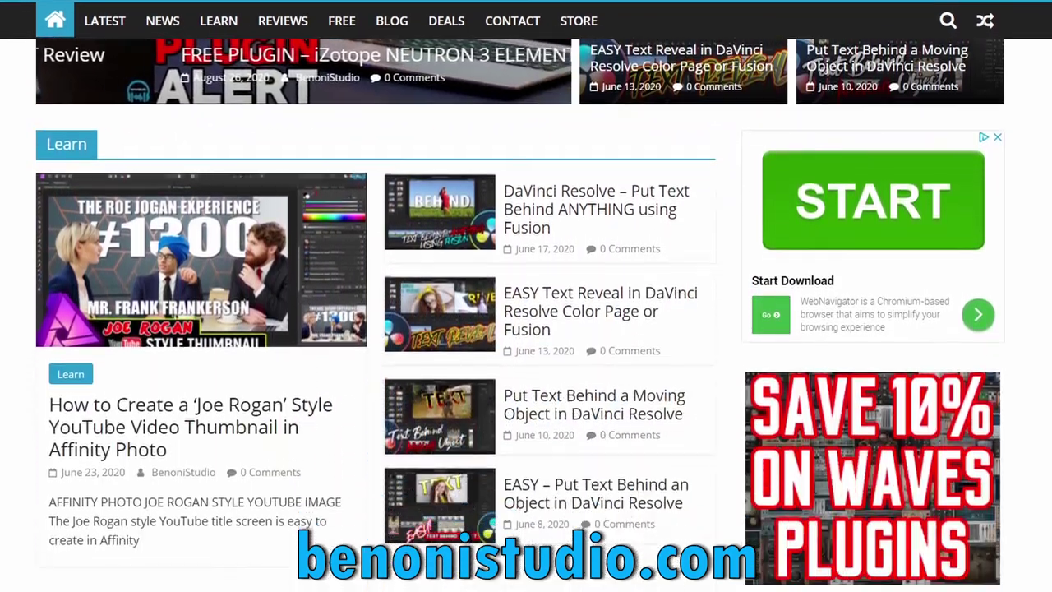
scroll(526, 296, "down", 6)
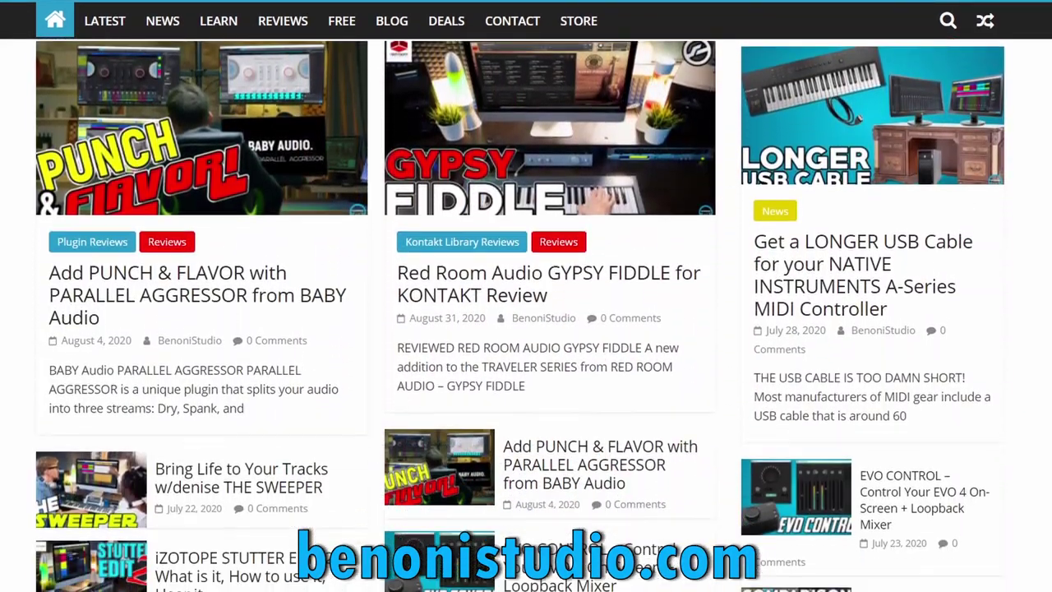
scroll(526, 296, "down", 7)
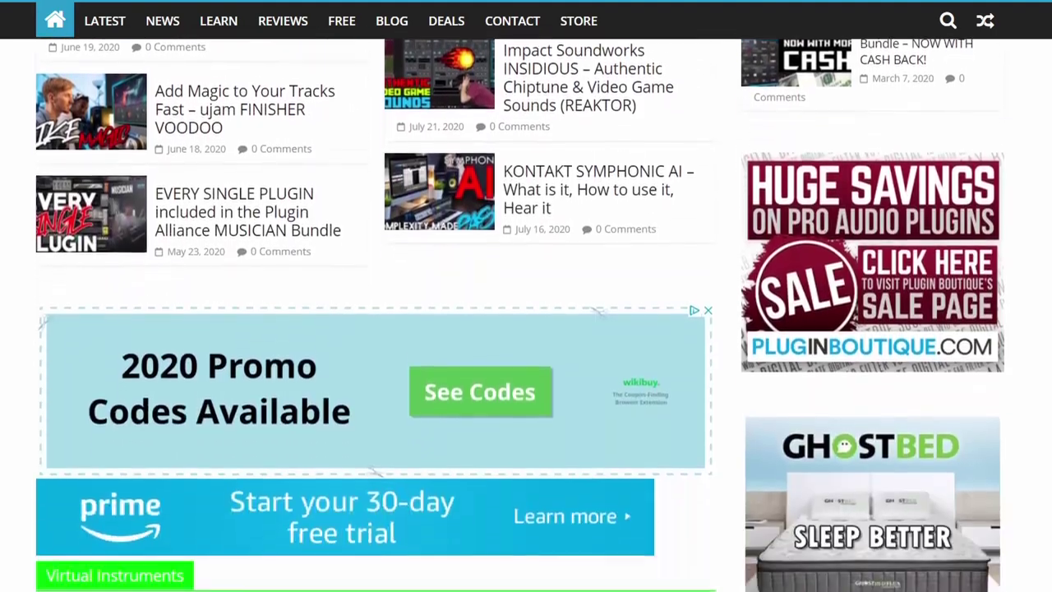
scroll(526, 296, "down", 10)
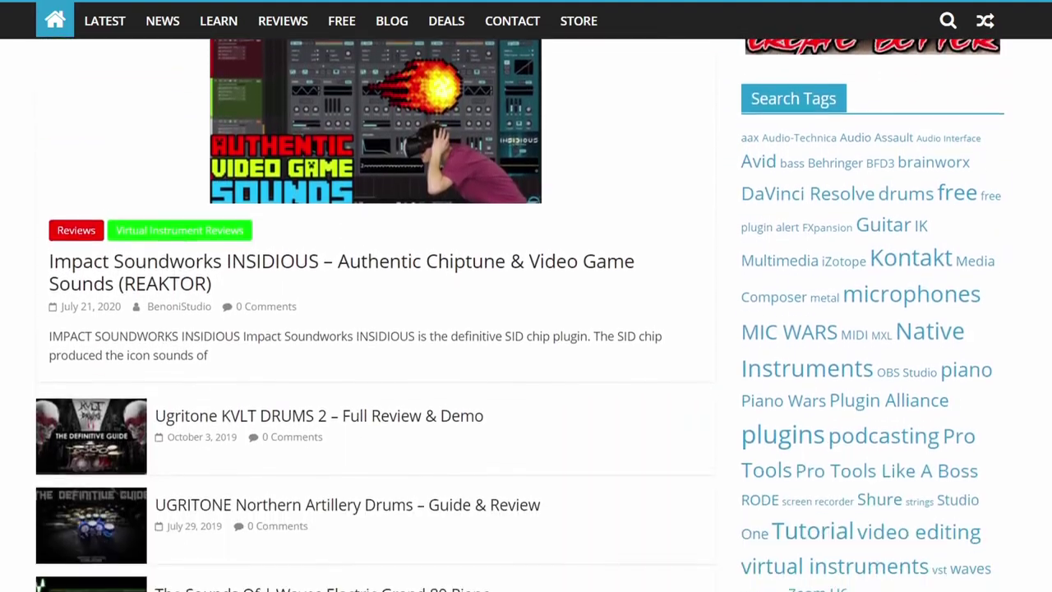
scroll(526, 296, "down", 14)
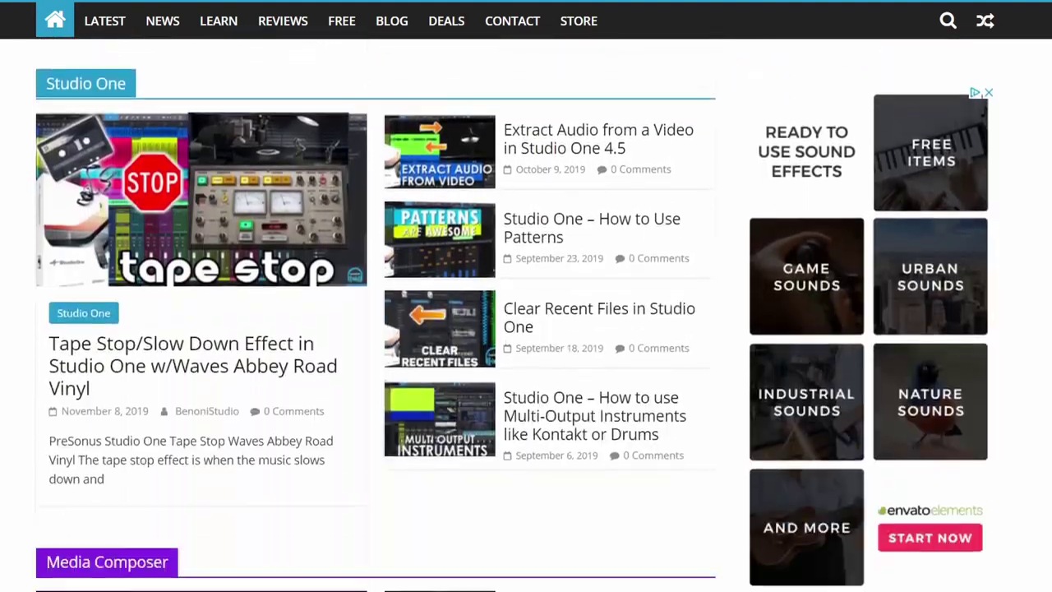
scroll(902, 359, "down", 1)
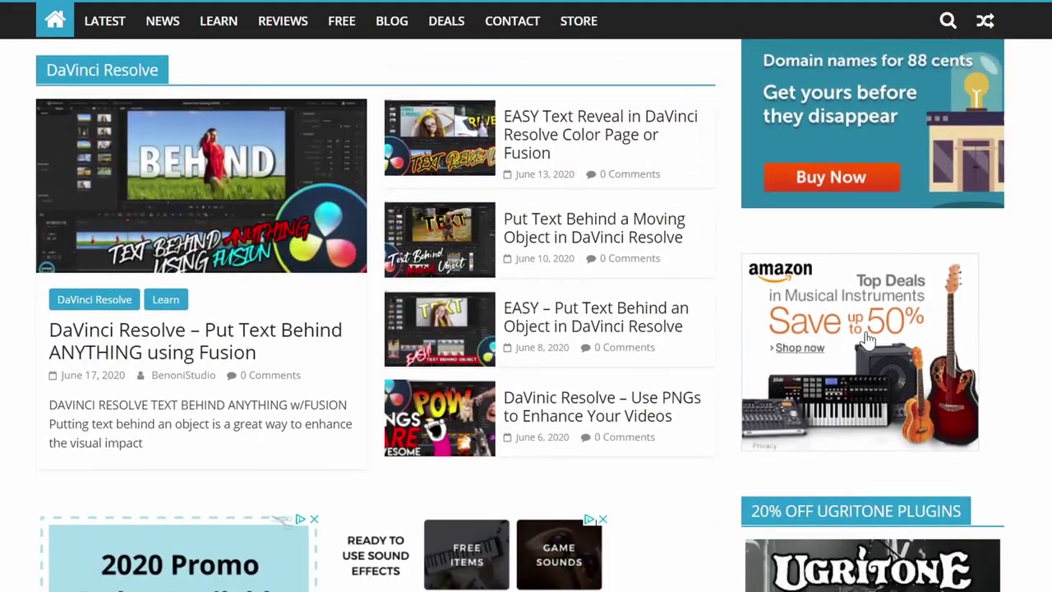
Step: Open the site's plugin and instrument deals page and review the offers down to the ORIGIN X Modern Loop Engine promo
left_click(450, 23)
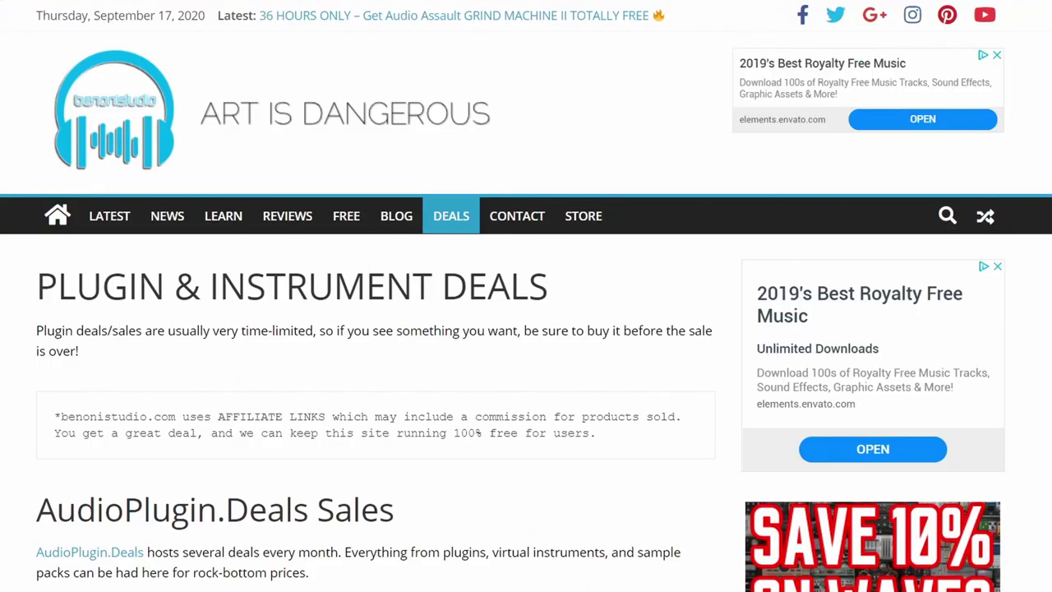
scroll(526, 296, "down", 10)
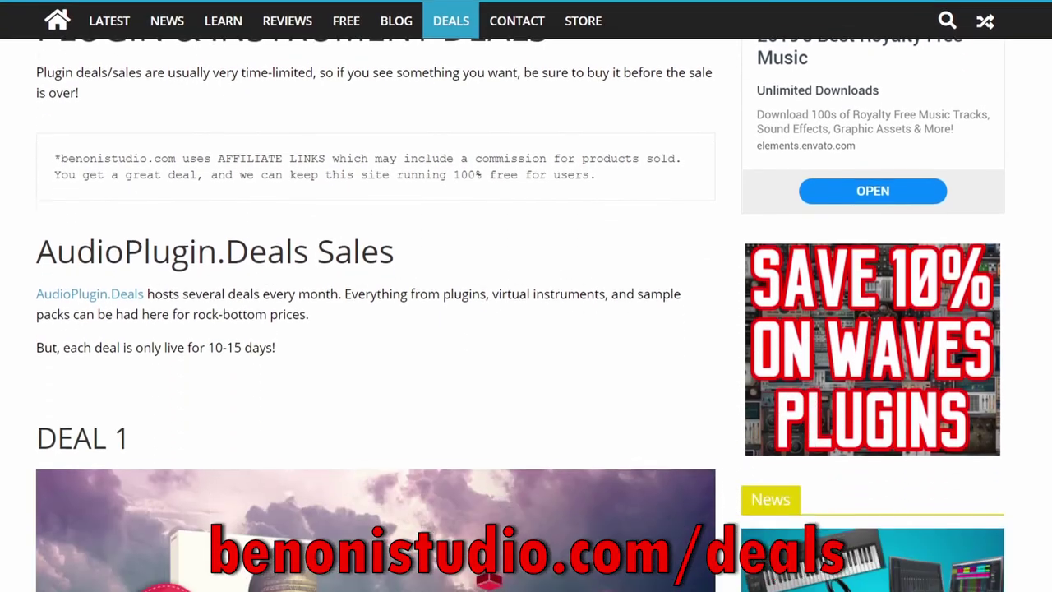
scroll(526, 296, "down", 14)
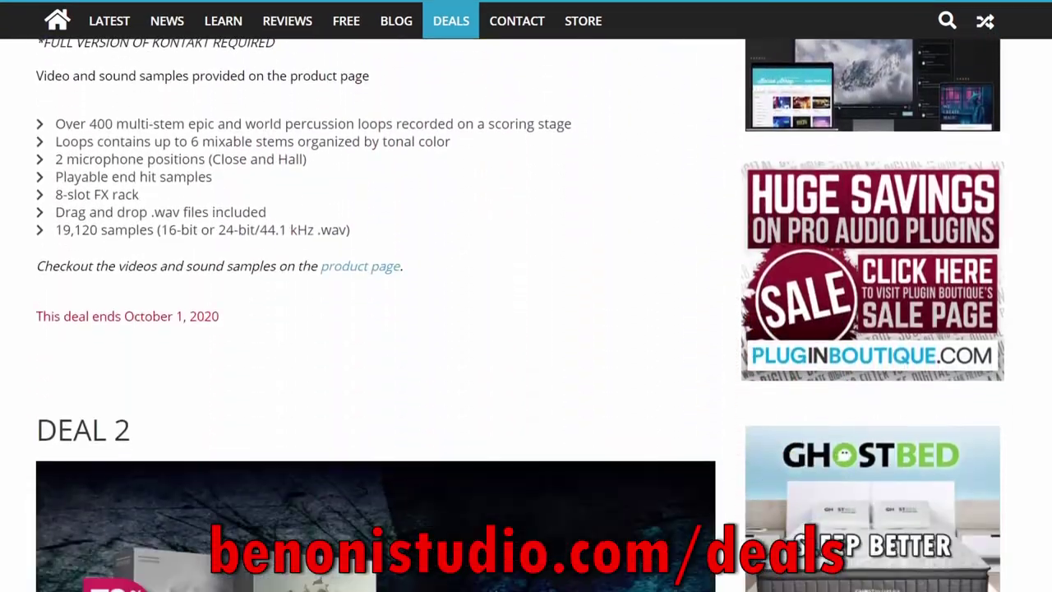
scroll(526, 296, "down", 13)
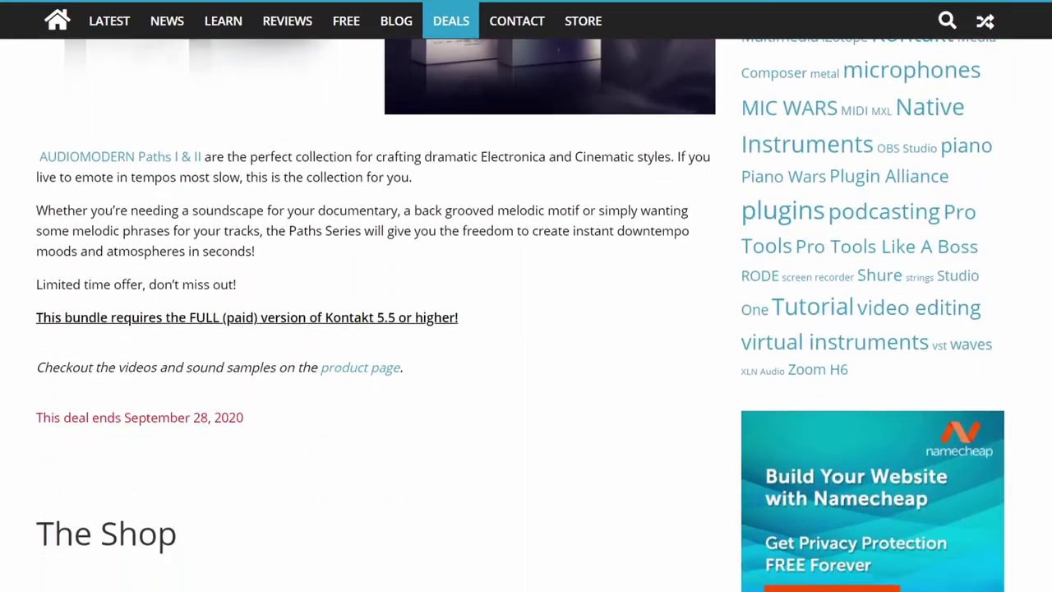
scroll(526, 296, "down", 14)
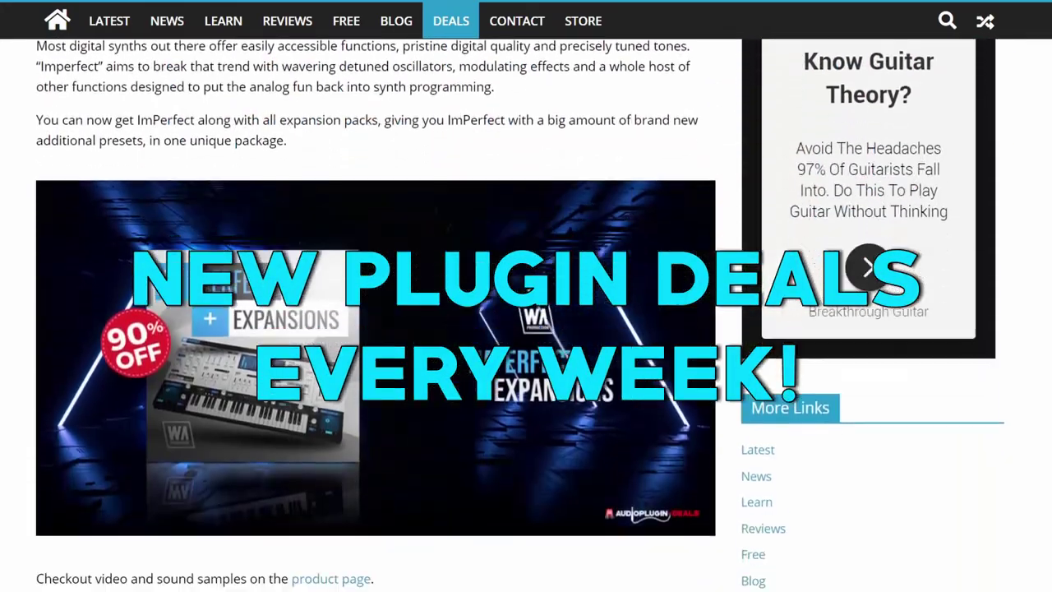
scroll(526, 296, "down", 14)
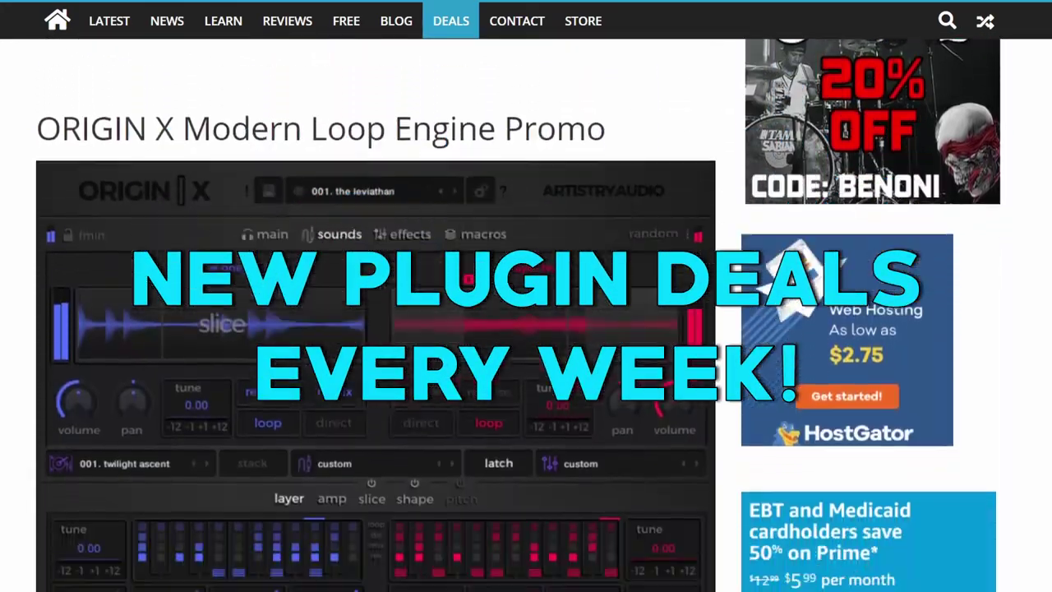
scroll(526, 296, "down", 14)
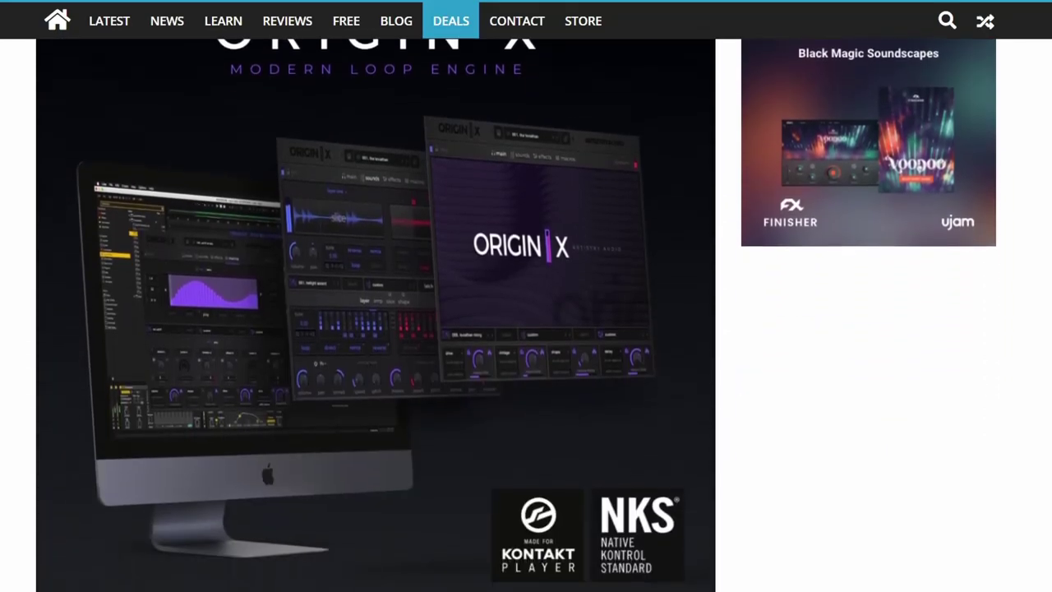
scroll(526, 296, "down", 1)
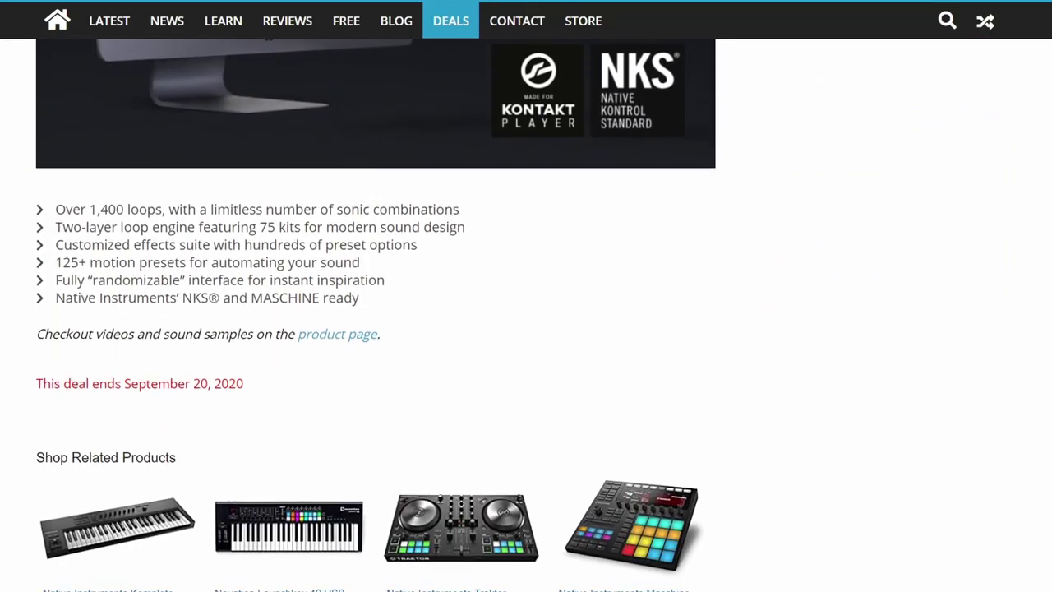